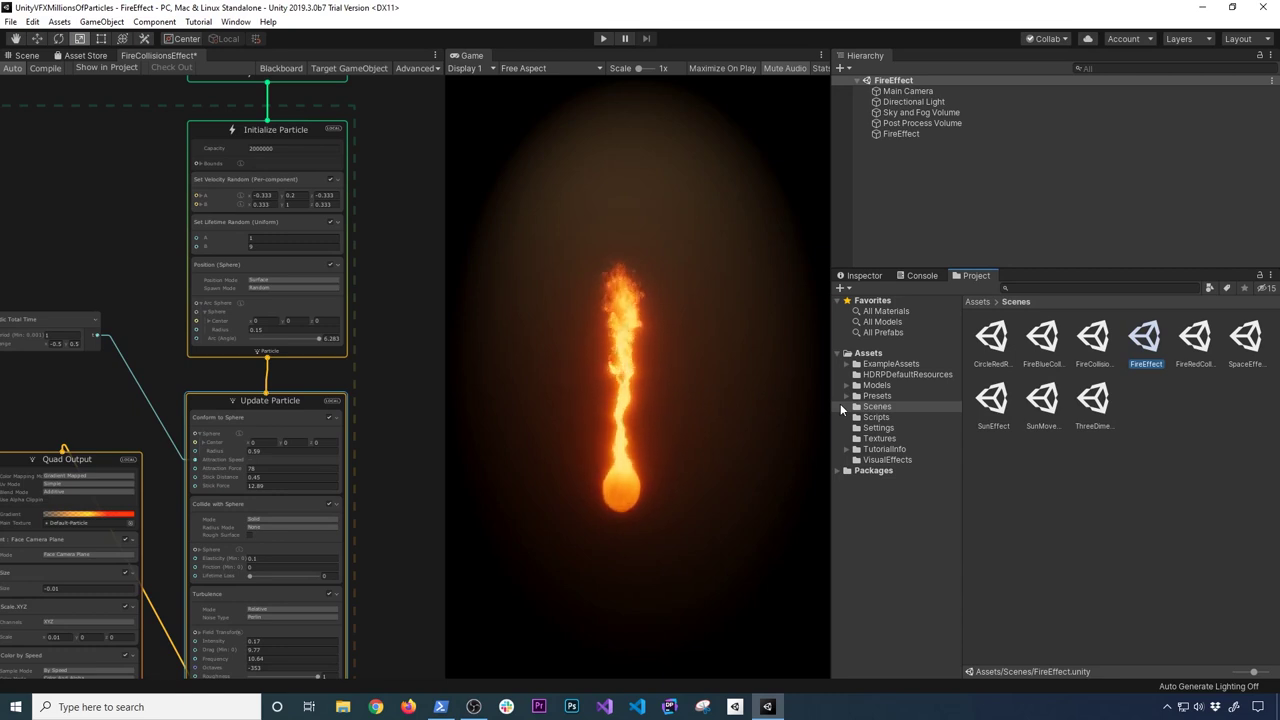
Preview the CircleRedRaysEffect, FireBlueCollisionsEffect, FireCollisionsEffect, FireRedCollisionsEffect and SpaceEffect scenes one after another.
{"action": "left_click", "coordinate": [990, 338]}
{"action": "double_click", "coordinate": [990, 338]}
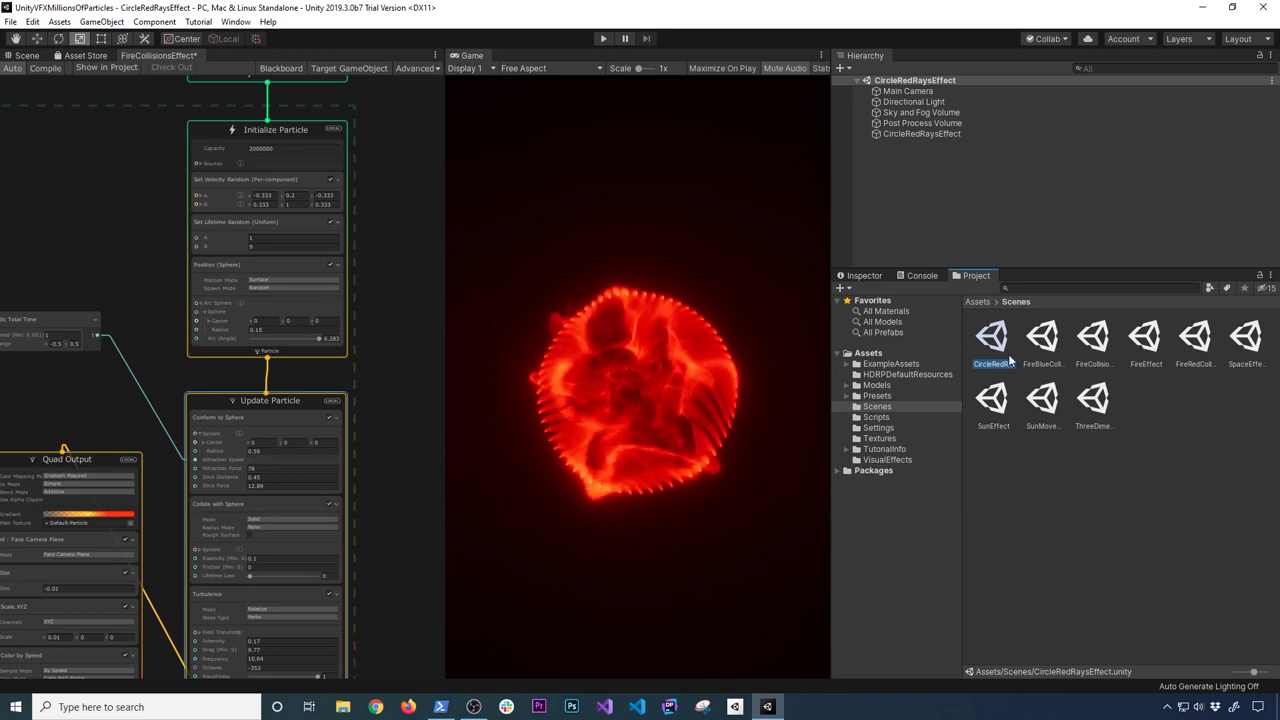
{"action": "double_click", "coordinate": [1056, 359]}
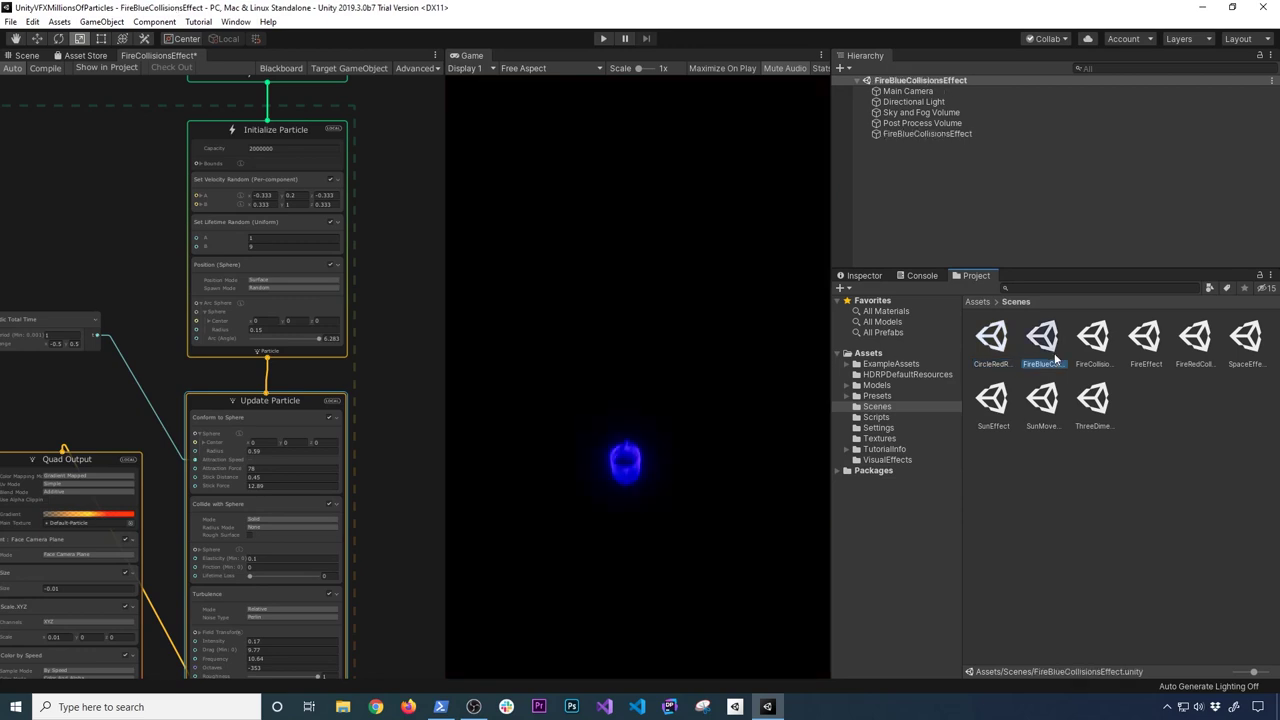
{"action": "double_click", "coordinate": [1092, 342]}
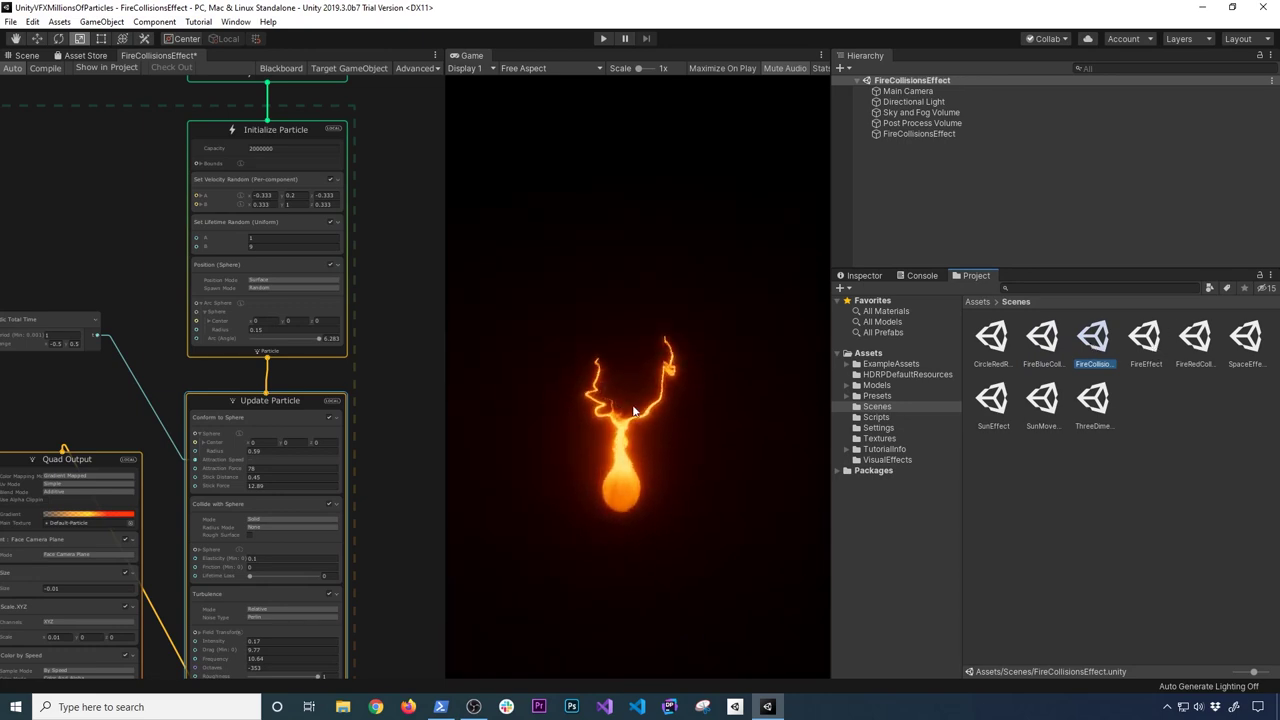
{"action": "double_click", "coordinate": [1190, 342]}
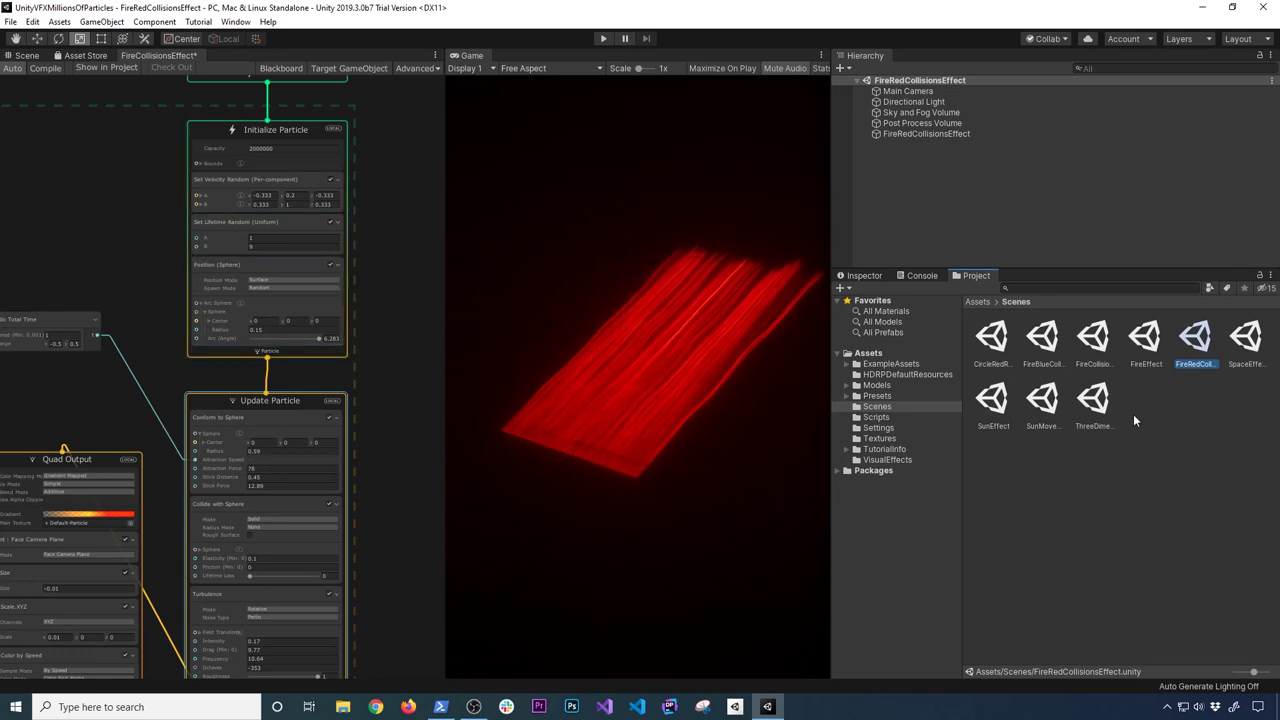
{"action": "double_click", "coordinate": [1245, 337]}
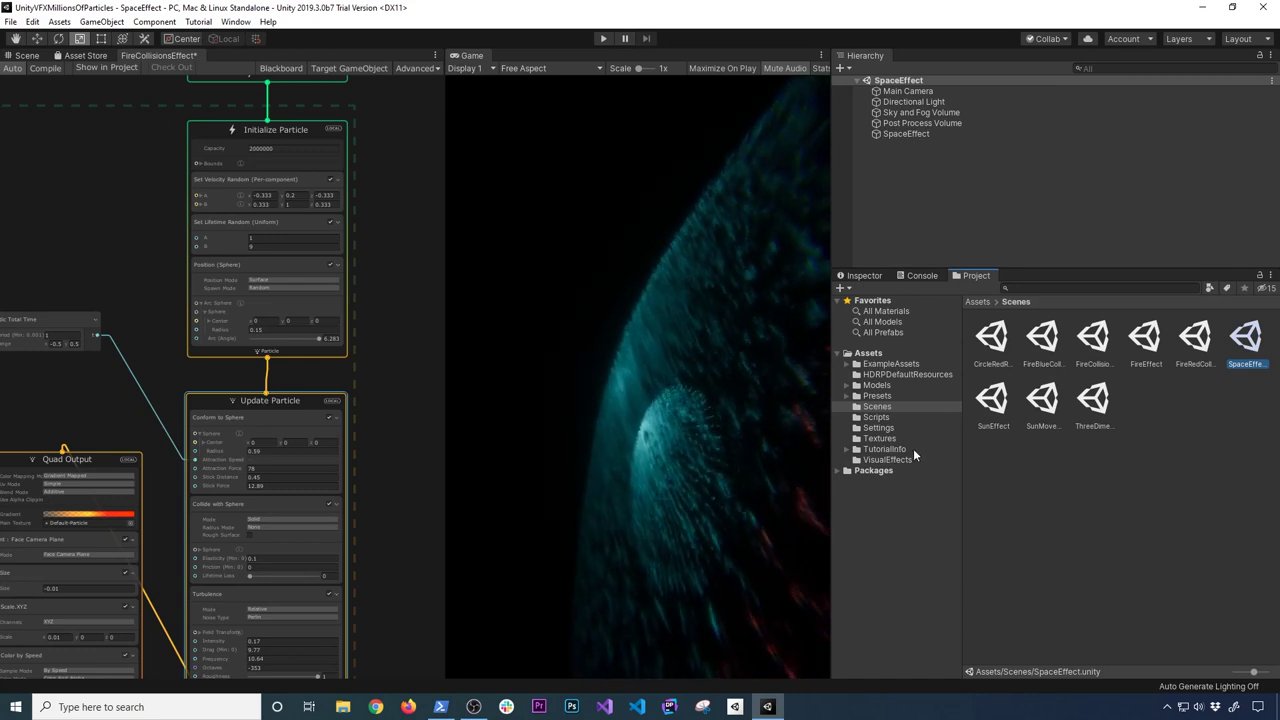
Preview the SunEffect, SunMovementEffect and ThreeDimensionalEffect scenes, and examine the Periodic Total Time node in the effect graph.
{"action": "double_click", "coordinate": [978, 400]}
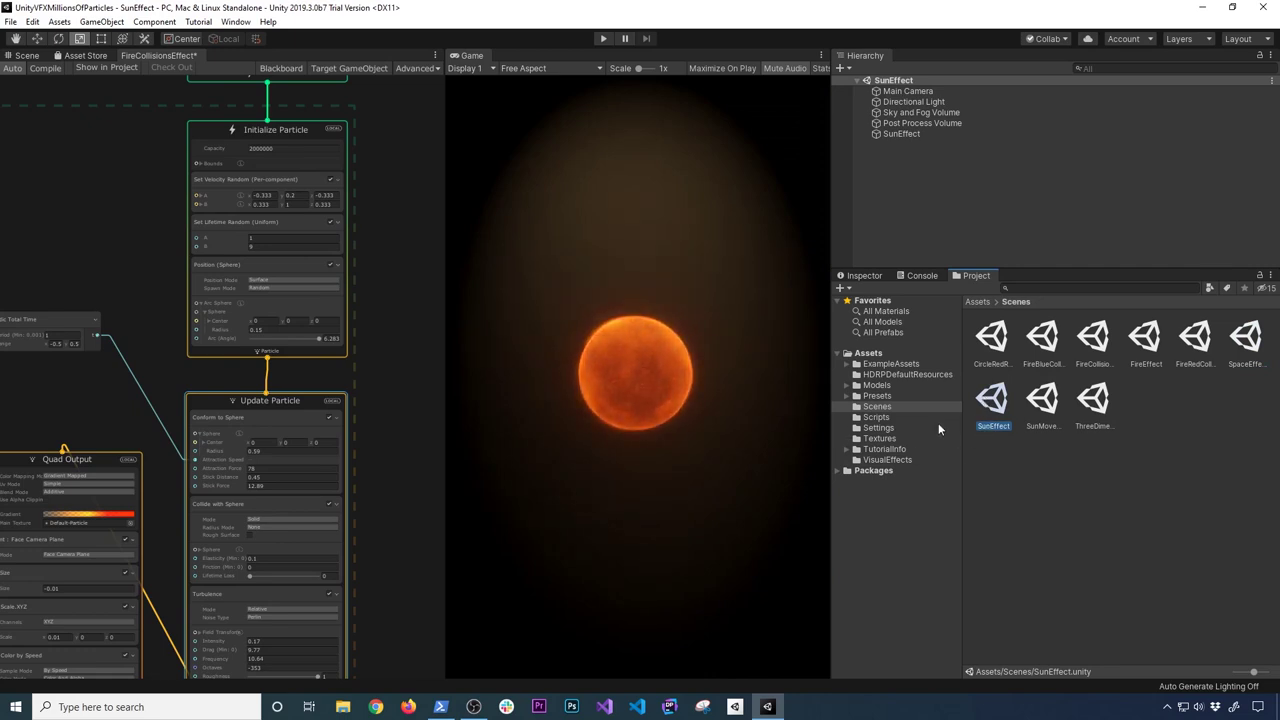
{"action": "double_click", "coordinate": [1040, 400]}
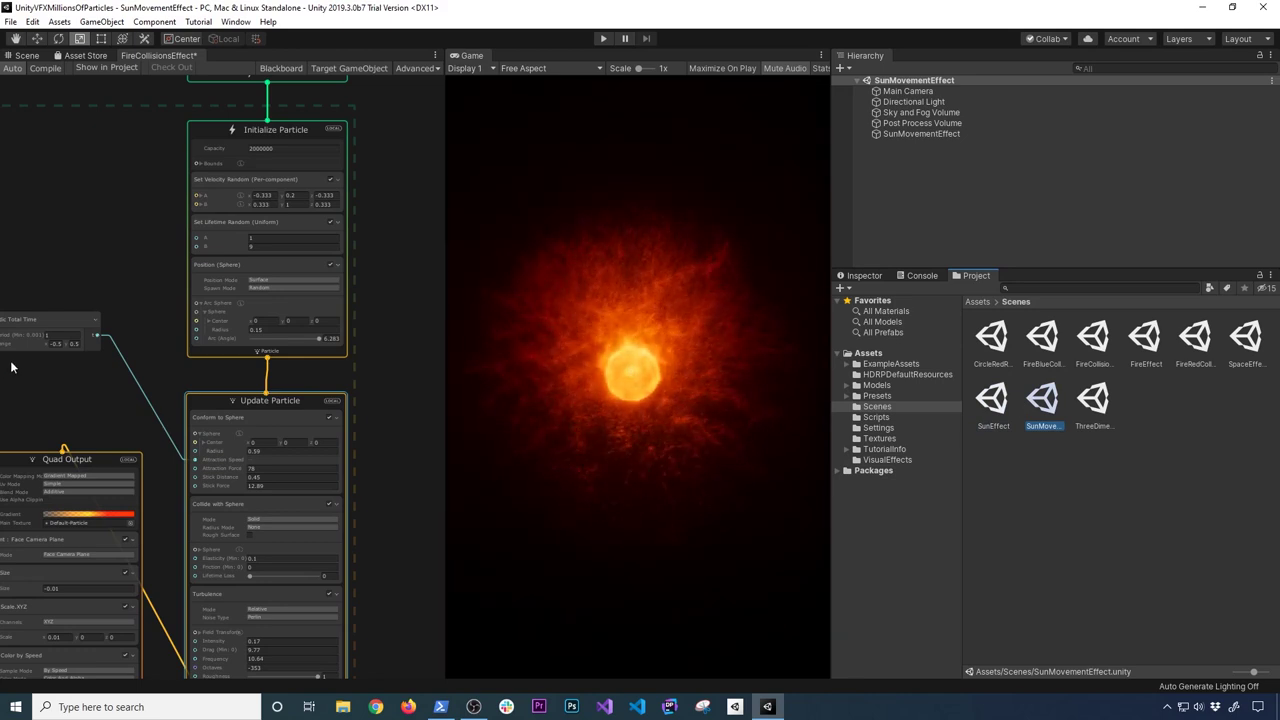
{"action": "middle_click_drag", "start_coordinate": [53, 388], "coordinate": [138, 340]}
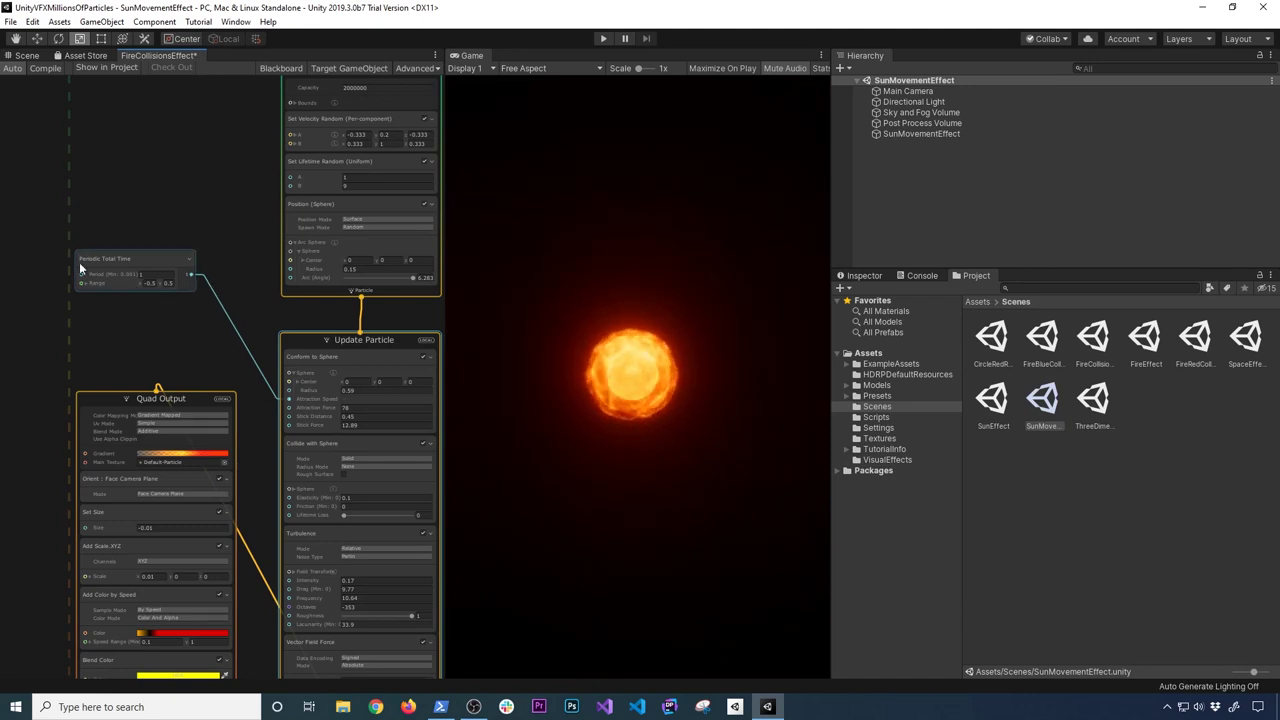
{"action": "scroll", "coordinate": [79, 262], "scroll_direction": "up", "scroll_amount": 5}
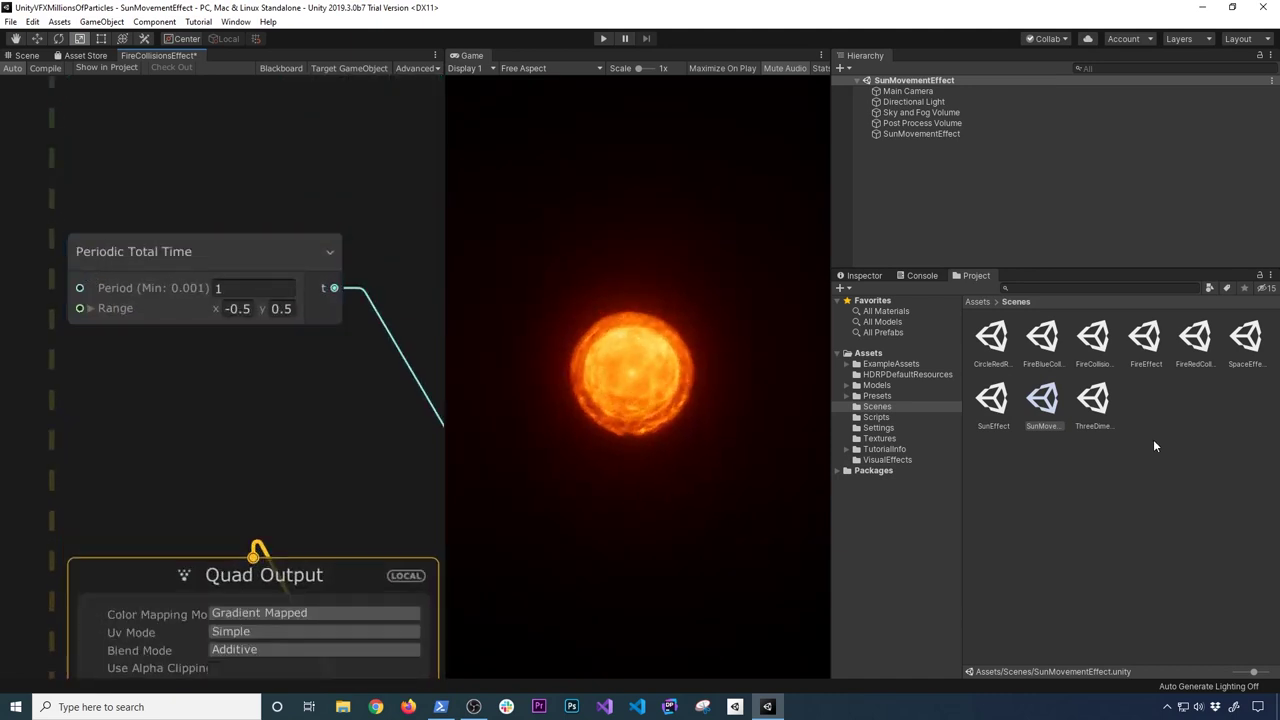
{"action": "double_click", "coordinate": [1097, 402]}
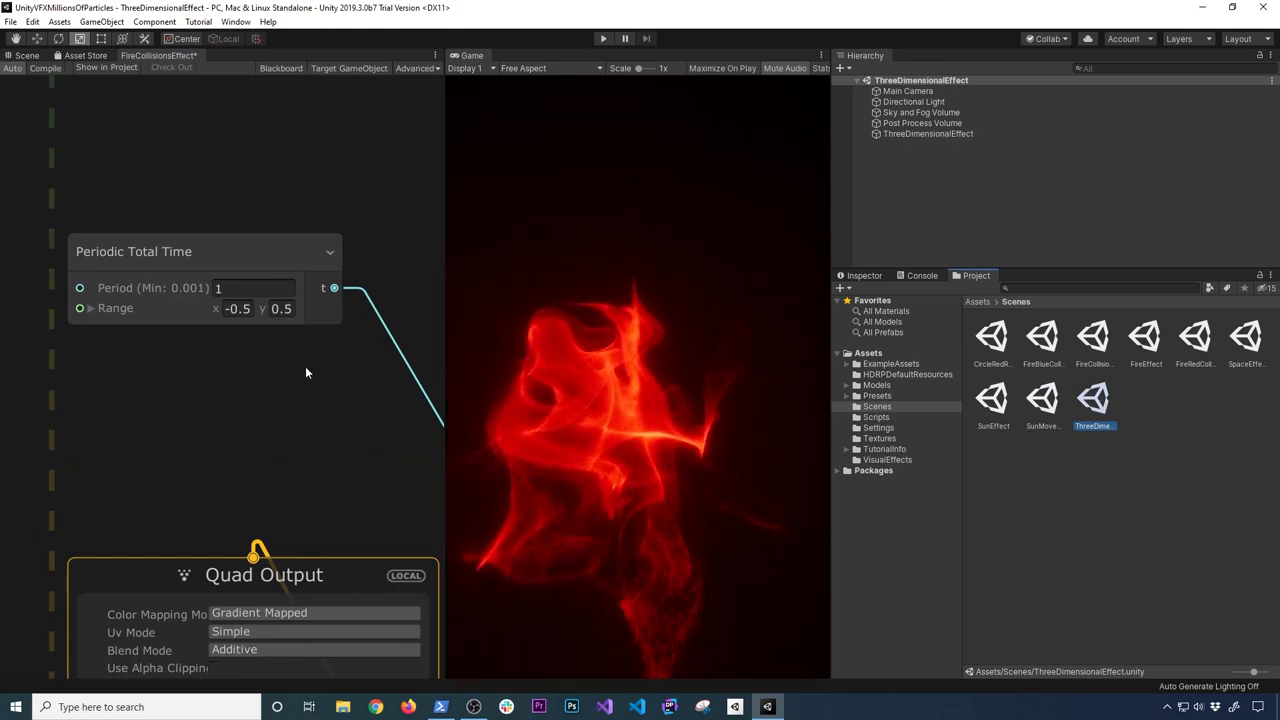
{"action": "scroll", "coordinate": [342, 382], "scroll_direction": "down", "scroll_amount": 3}
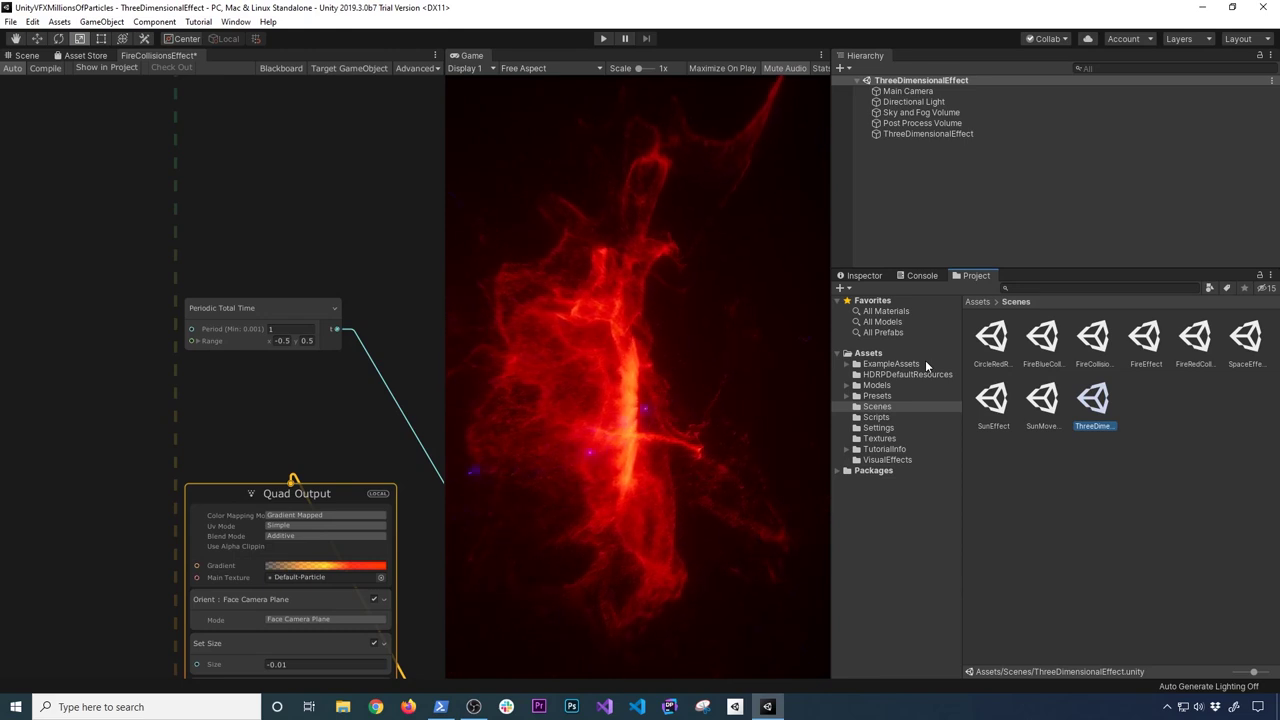
Duplicate the FireEffect scene, name the copy FireEffectWithPointCache and open it.
{"action": "double_click", "coordinate": [1093, 340]}
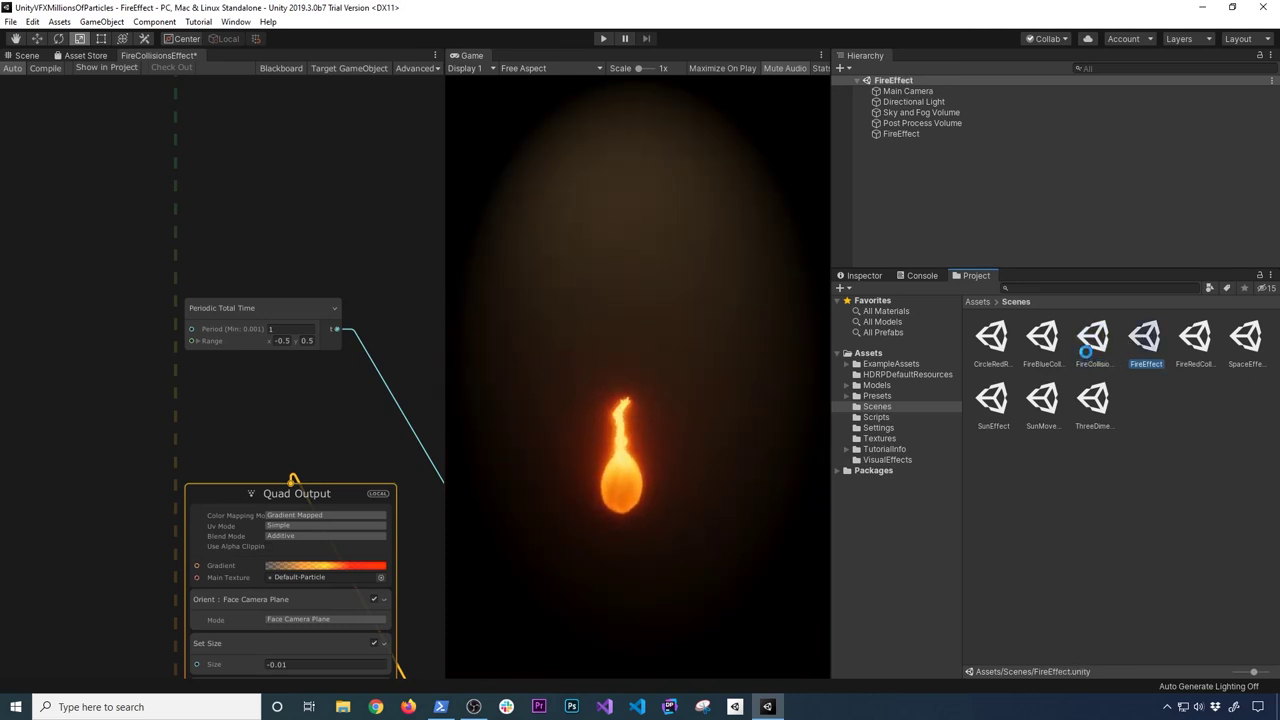
{"action": "key", "text": "ctrl+d"}
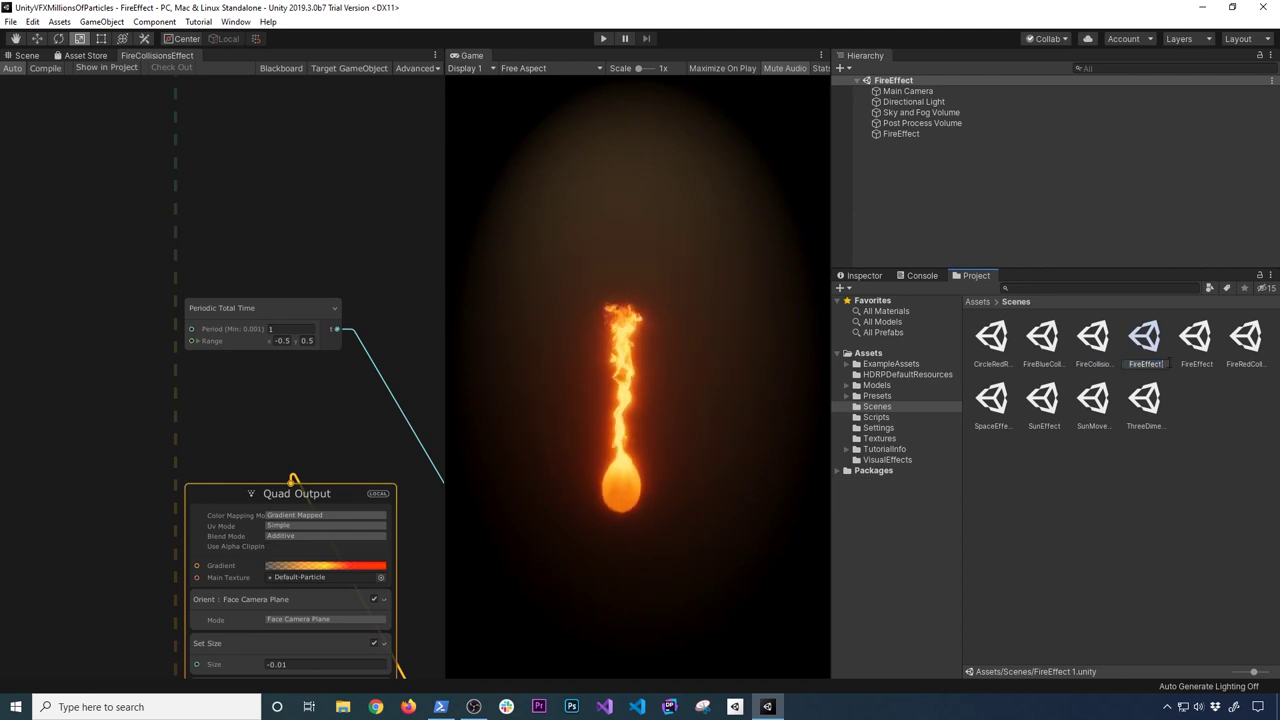
{"action": "type", "text": "tWi"}
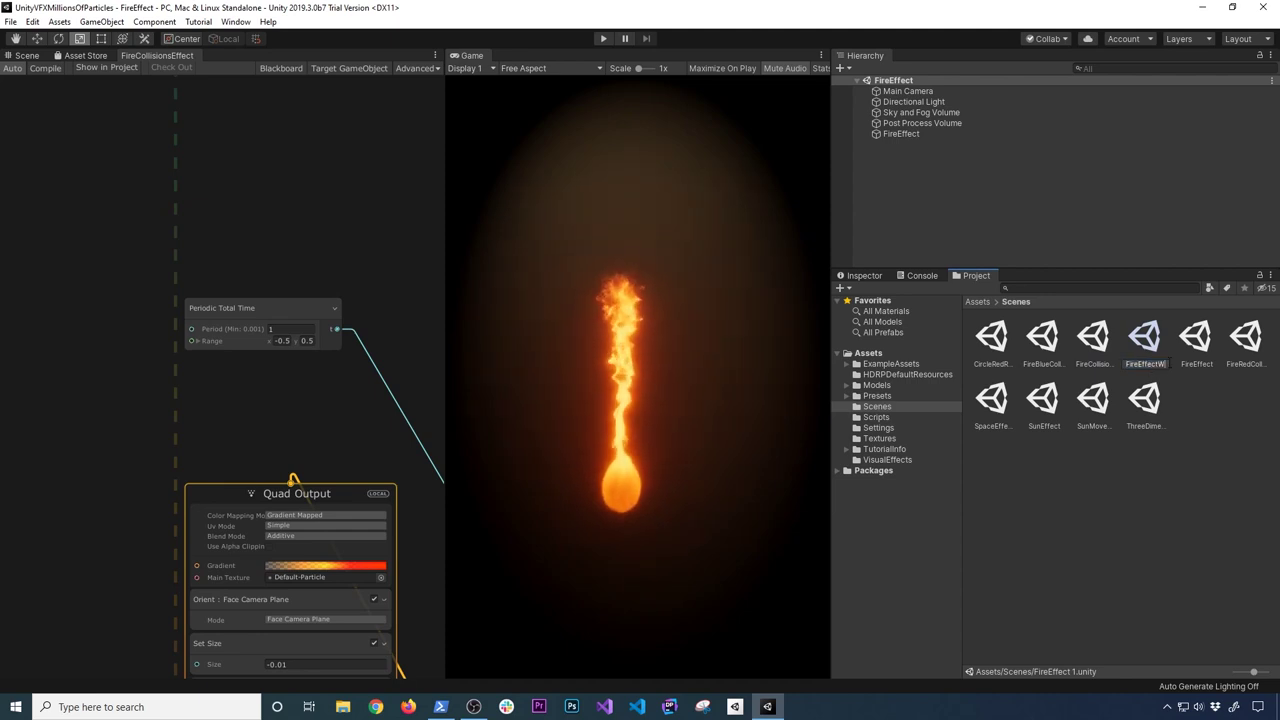
{"action": "type", "text": "thPointCache"}
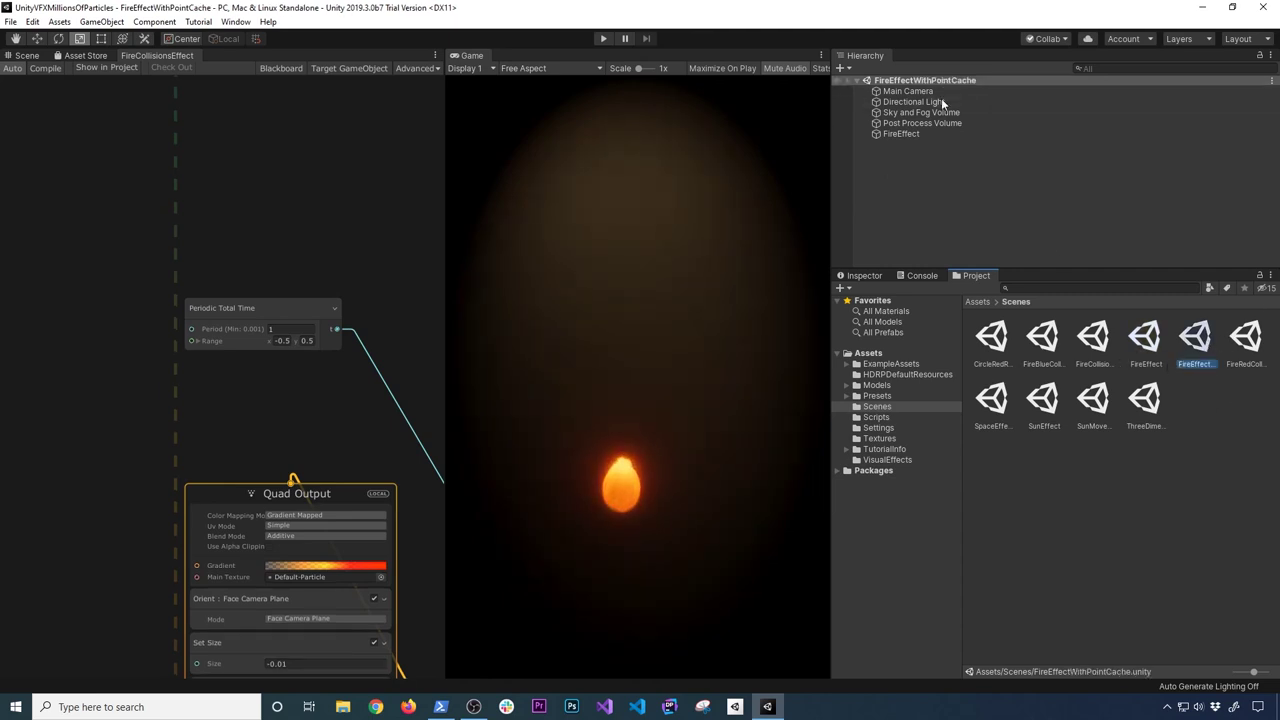
Remove the existing SunEffect scene from the build's scene list in Build Settings.
{"action": "left_click", "coordinate": [10, 21]}
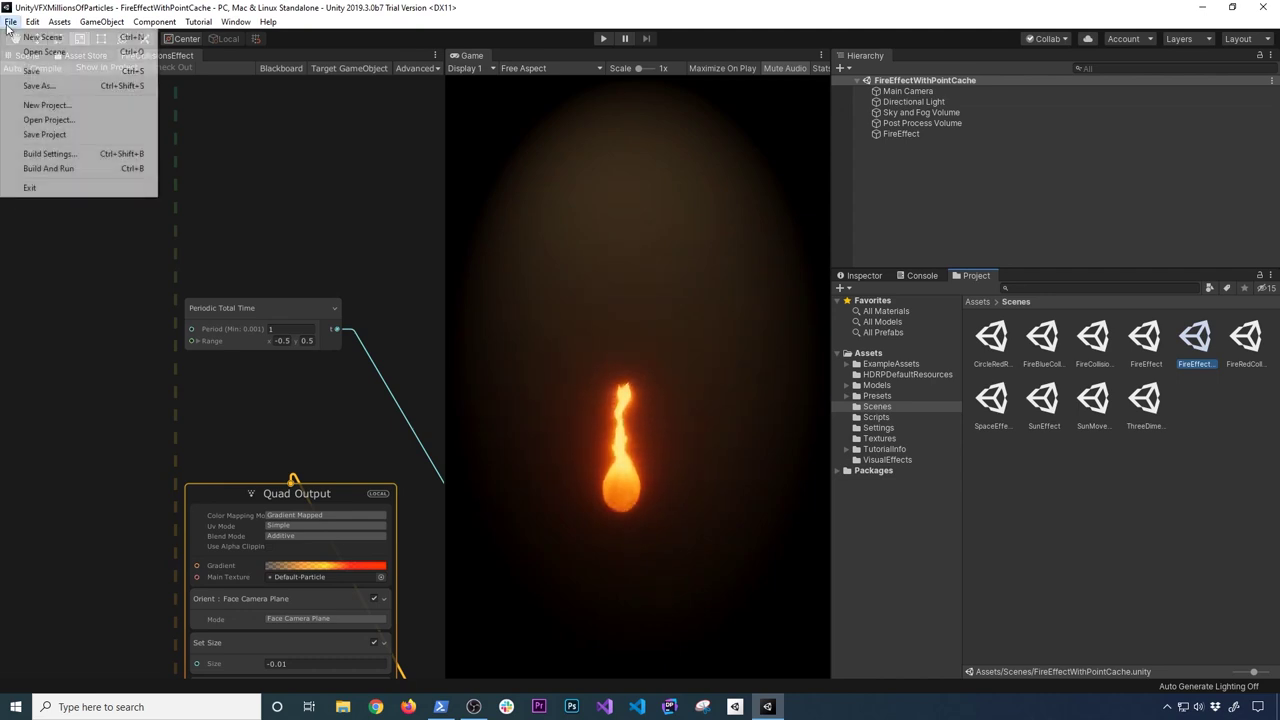
{"action": "left_click", "coordinate": [40, 153]}
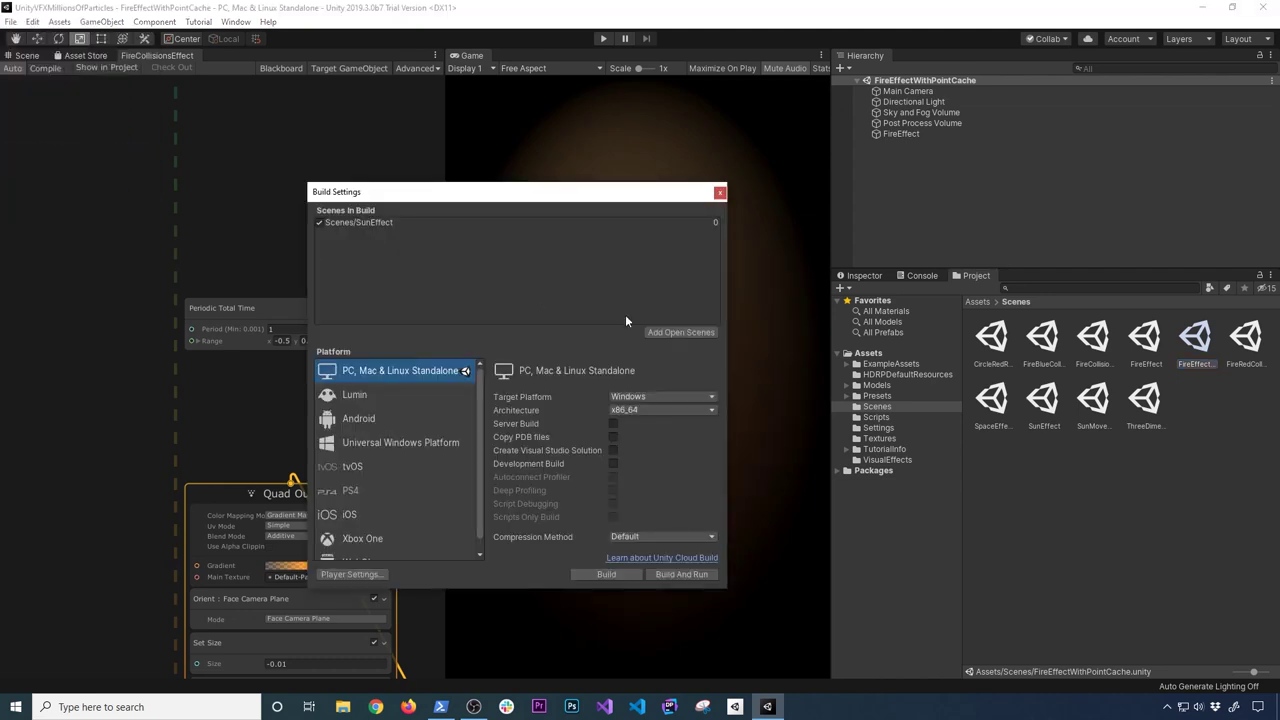
{"action": "left_click", "coordinate": [369, 223]}
{"action": "left_click", "coordinate": [371, 234], "text": "shift"}
{"action": "key", "text": "Delete"}
Add all scenes from the Scenes folder to the build's scene list and close Build Settings.
{"action": "left_click", "coordinate": [1253, 459]}
{"action": "left_click_drag", "start_coordinate": [990, 342], "coordinate": [888, 332]}
{"action": "left_click", "coordinate": [1007, 349]}
{"action": "left_click", "coordinate": [1142, 413], "text": "shift"}
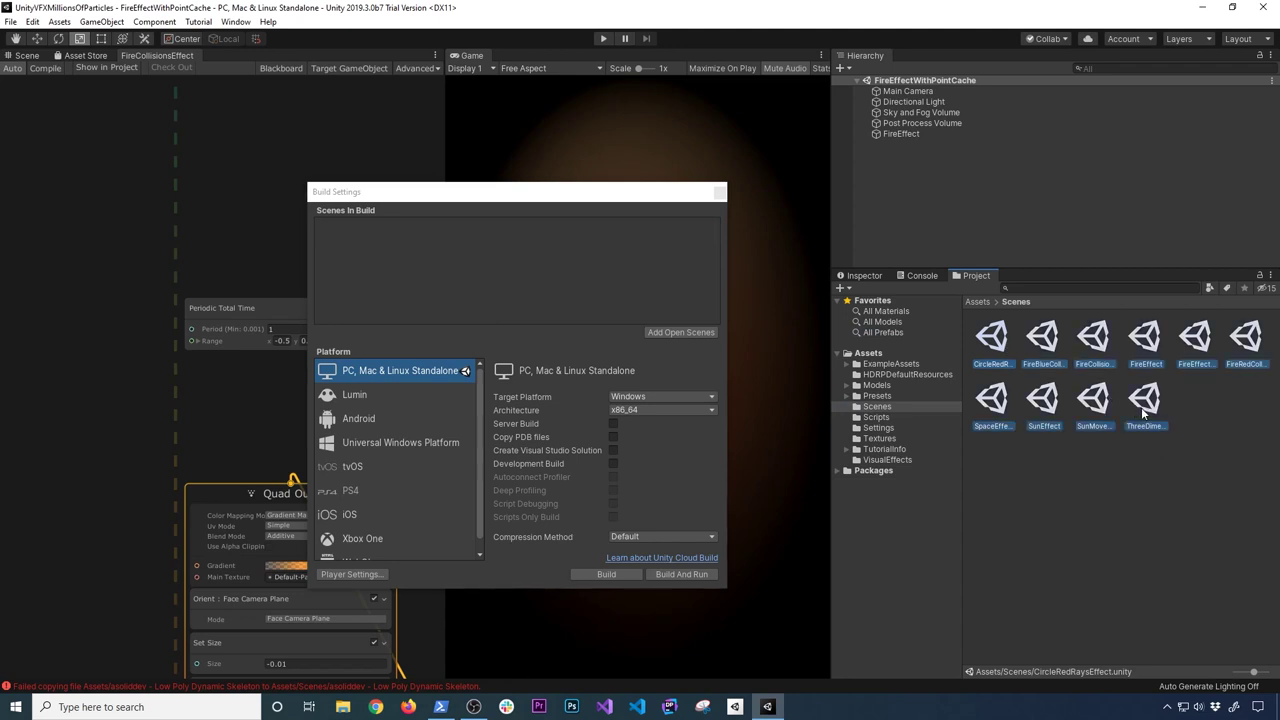
{"action": "left_click_drag", "start_coordinate": [789, 320], "coordinate": [493, 265]}
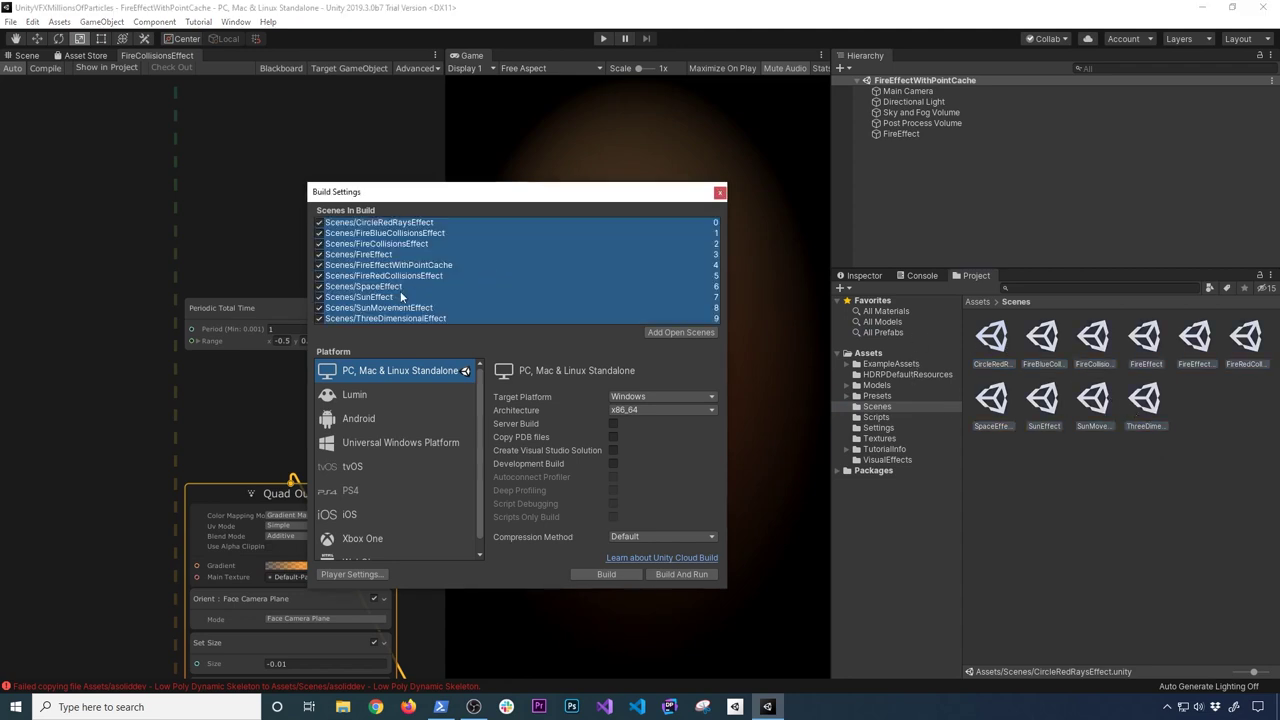
{"action": "left_click", "coordinate": [717, 192]}
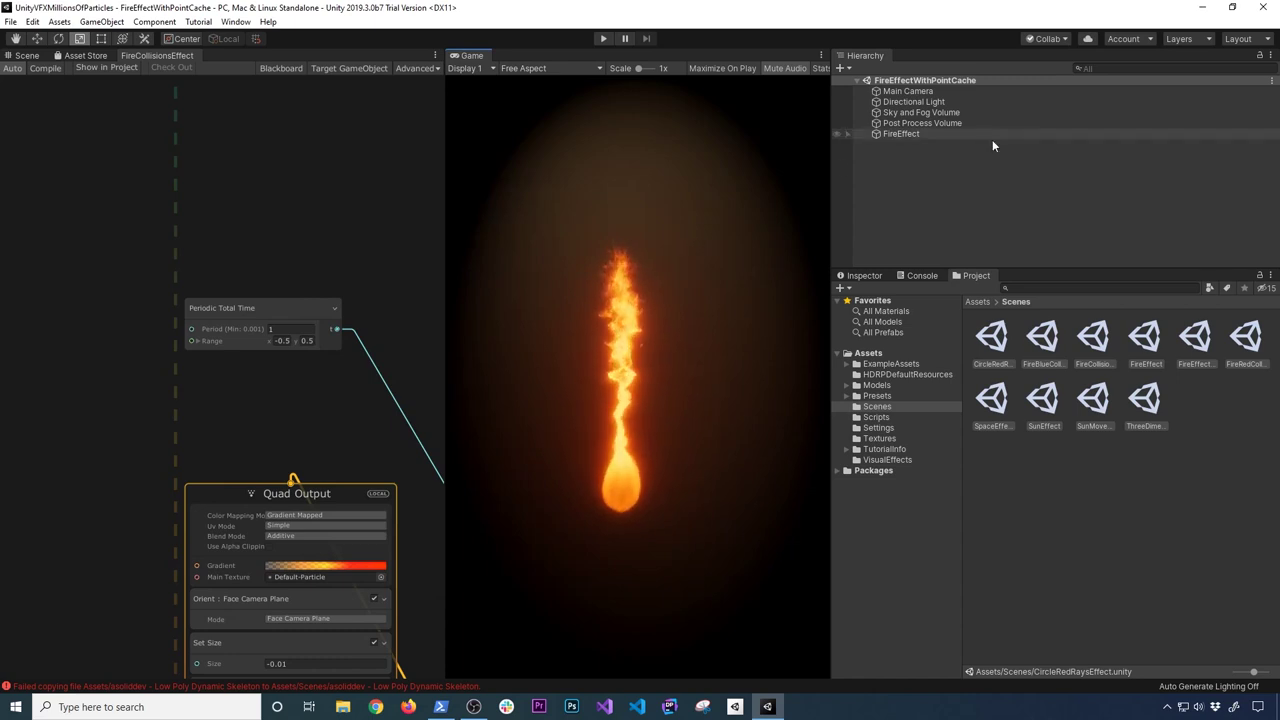
Locate the FireEffect object's visual effect asset, duplicate it as FireEffectWithPointCache and open the copy's graph.
{"action": "left_click", "coordinate": [909, 133]}
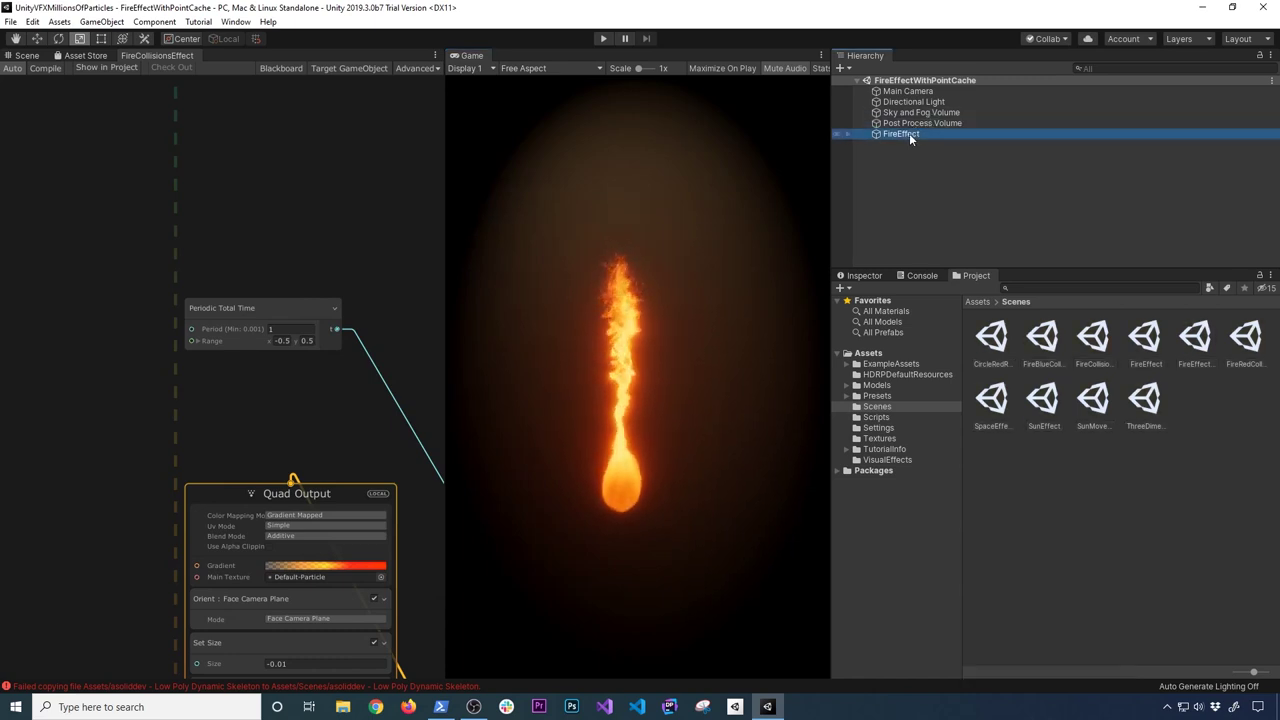
{"action": "left_click", "coordinate": [860, 276]}
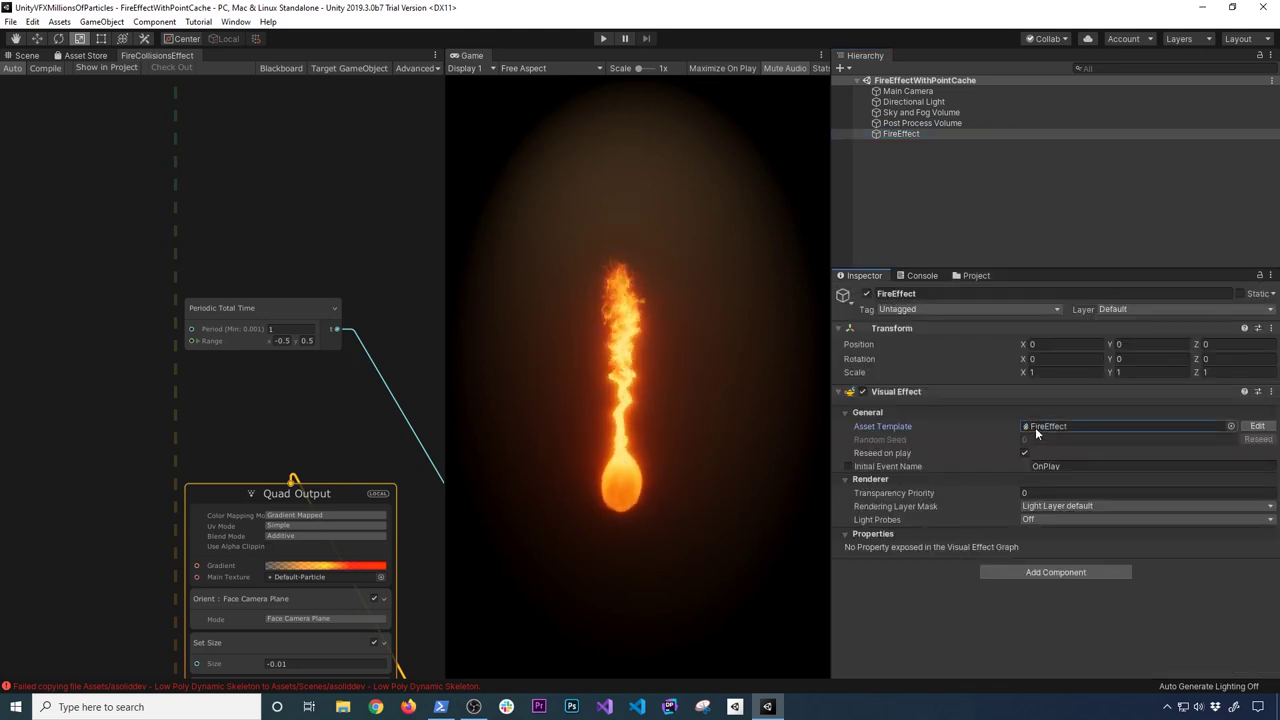
{"action": "left_click", "coordinate": [964, 279]}
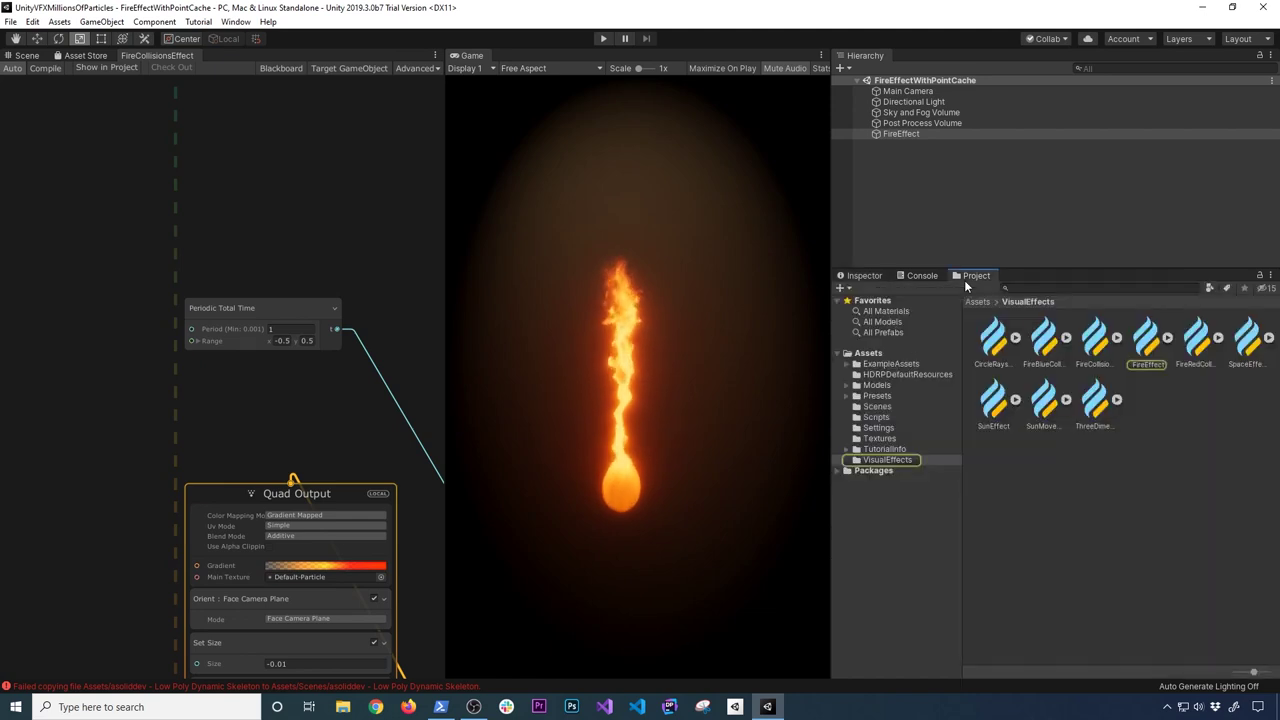
{"action": "left_click", "coordinate": [1173, 400]}
{"action": "key", "text": "ctrl+d"}
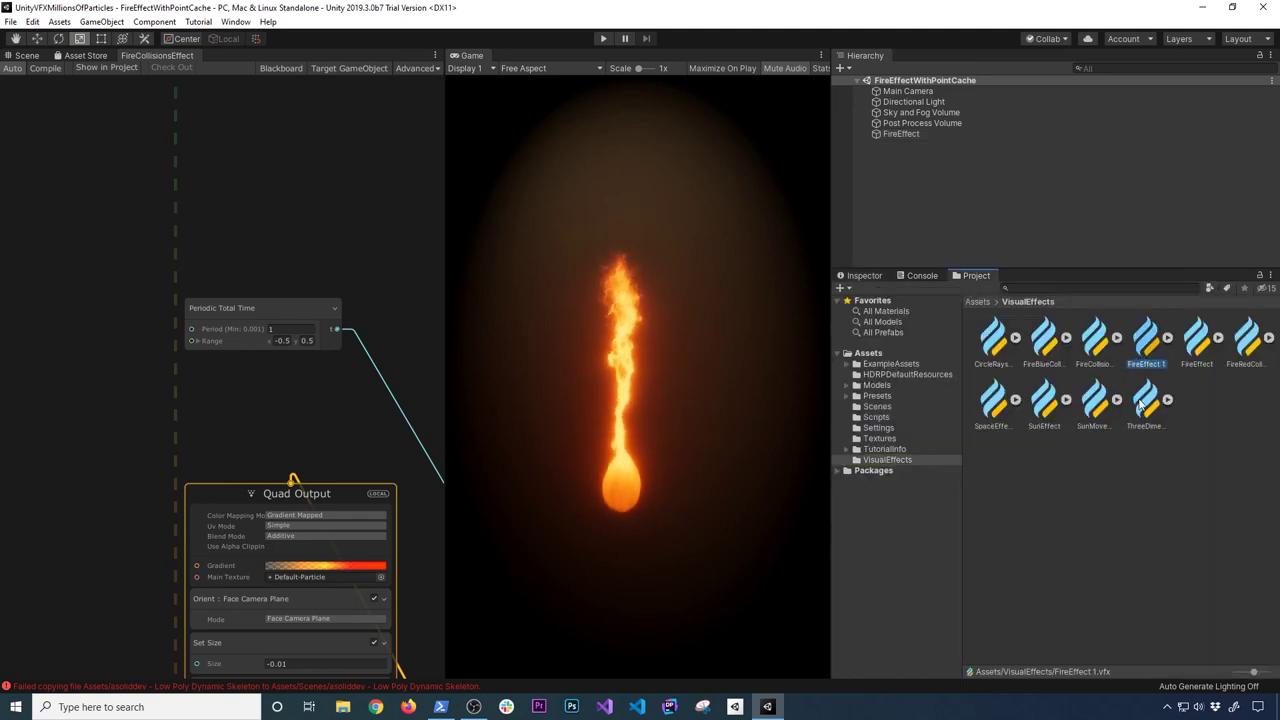
{"action": "left_click", "coordinate": [1157, 366]}
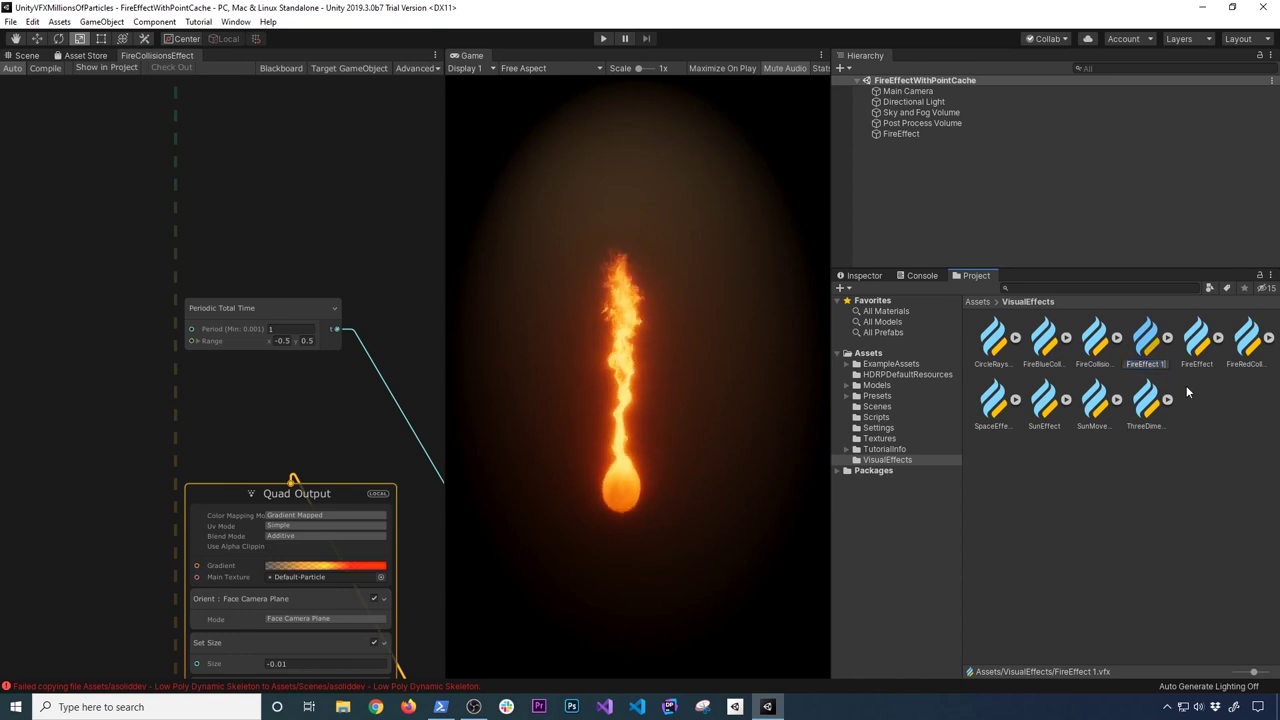
{"action": "type", "text": "FireEffectWithPointCa"}
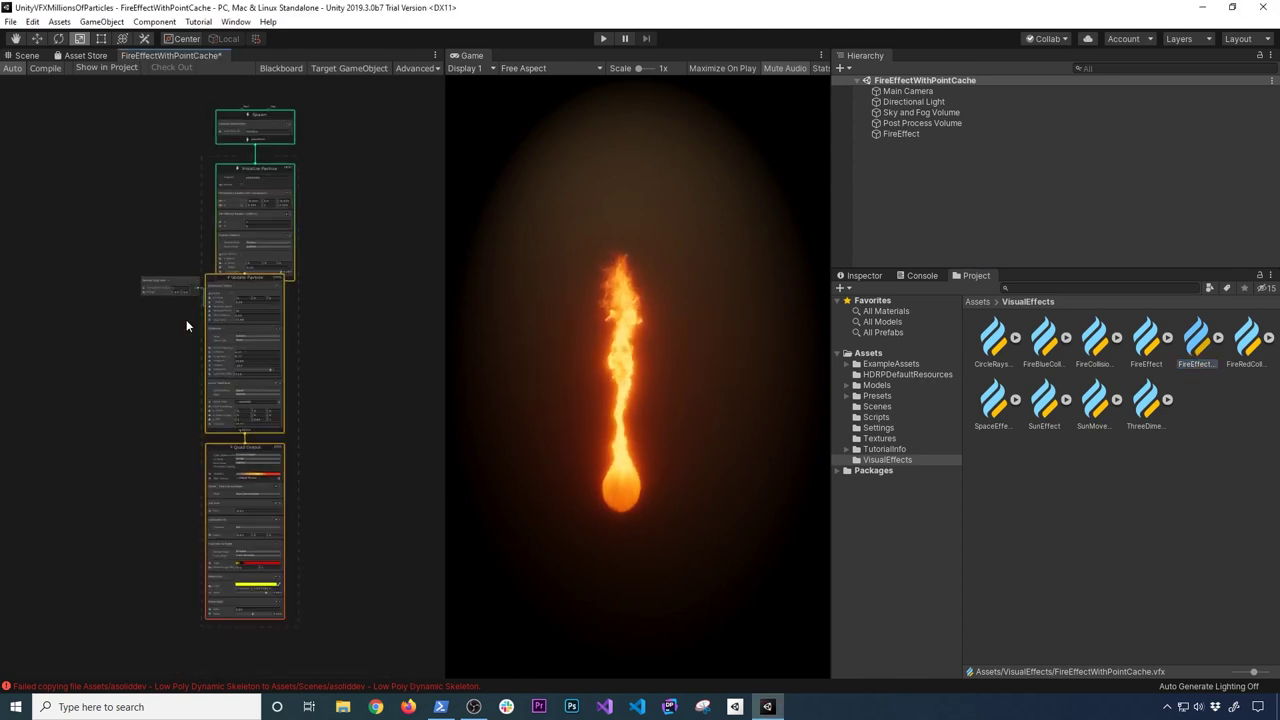
Move the Update Particle context clear of Initialize Particle, shift the Periodic Total Time node away from it, and save the graph.
{"action": "scroll", "coordinate": [300, 342], "scroll_direction": "up", "scroll_amount": 4}
{"action": "middle_click_drag", "start_coordinate": [354, 300], "coordinate": [398, 489]}
{"action": "left_click_drag", "start_coordinate": [222, 410], "coordinate": [238, 473]}
{"action": "left_click_drag", "start_coordinate": [100, 412], "coordinate": [72, 415]}
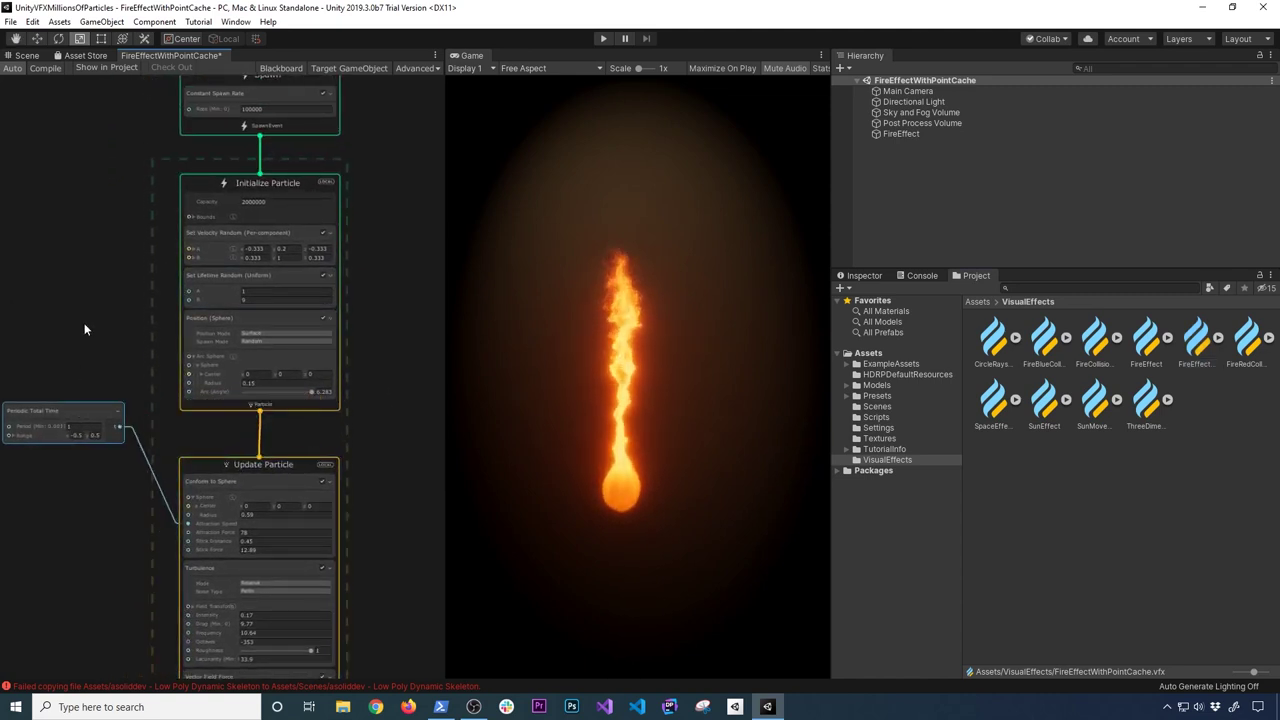
{"action": "scroll", "coordinate": [401, 291], "scroll_direction": "up", "scroll_amount": 2}
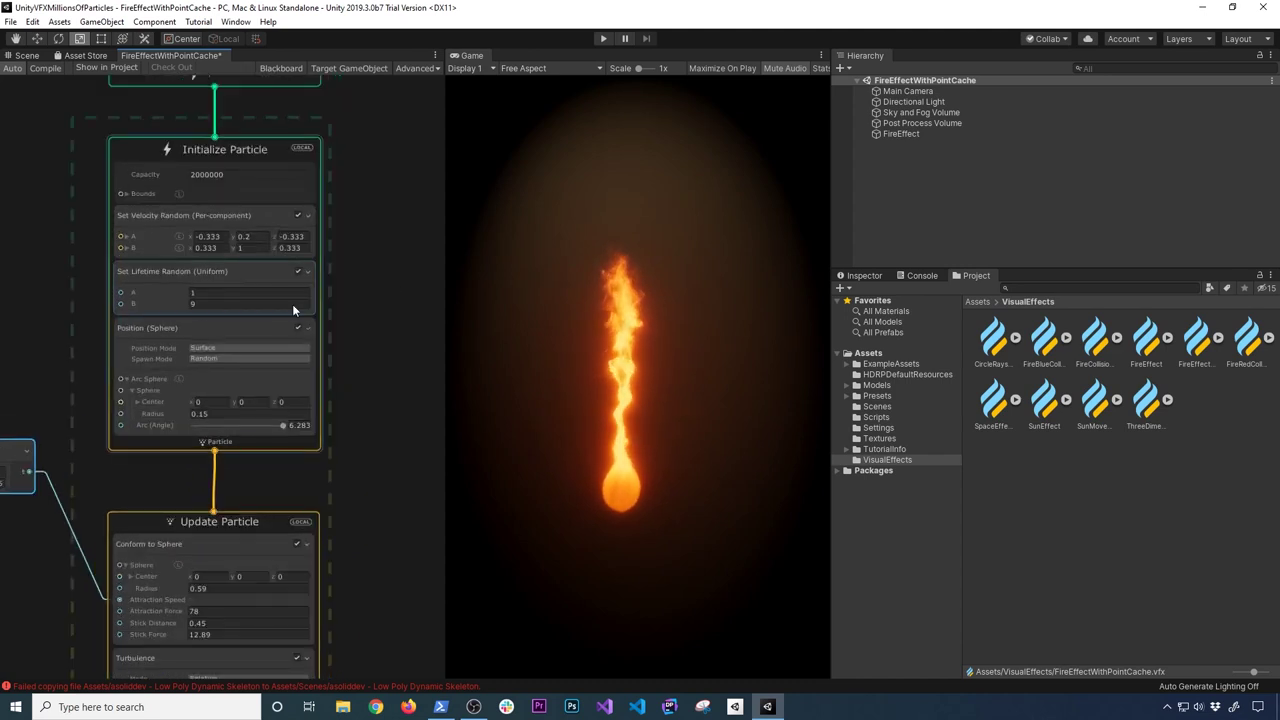
{"action": "mouse_move", "coordinate": [365, 440]}
{"action": "middle_mouse_down"}
{"action": "mouse_move", "coordinate": [378, 218]}
{"action": "mouse_move", "coordinate": [386, 450]}
{"action": "middle_mouse_up"}
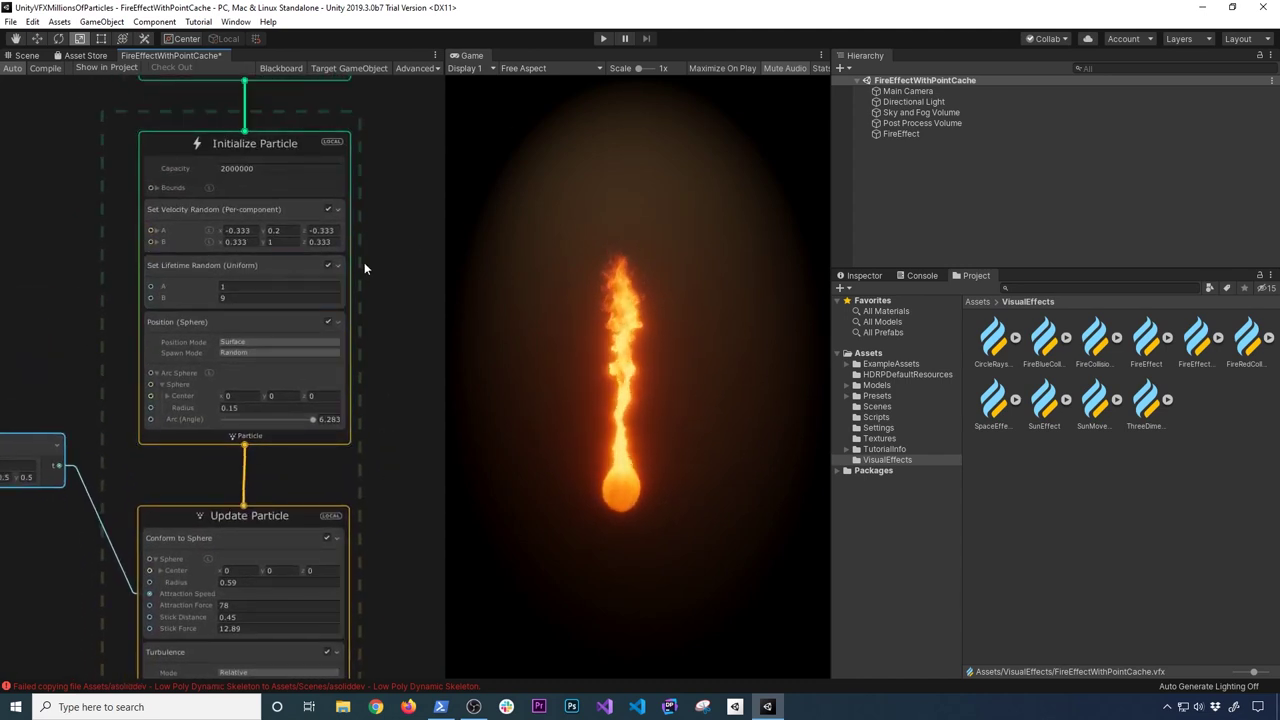
{"action": "key", "text": "ctrl+s"}
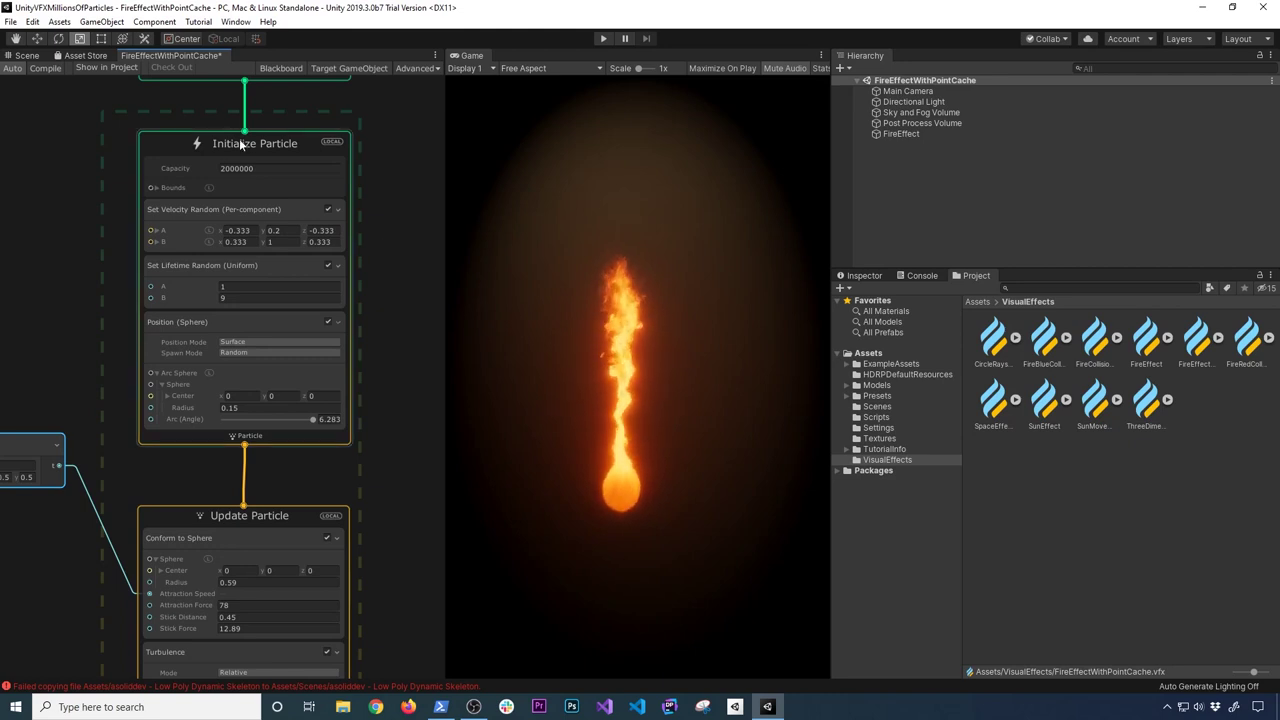
Assign FireEffectWithPointCache as the Asset Template of the FireEffect object's Visual Effect component.
{"action": "left_click", "coordinate": [904, 132]}
{"action": "left_click", "coordinate": [883, 280]}
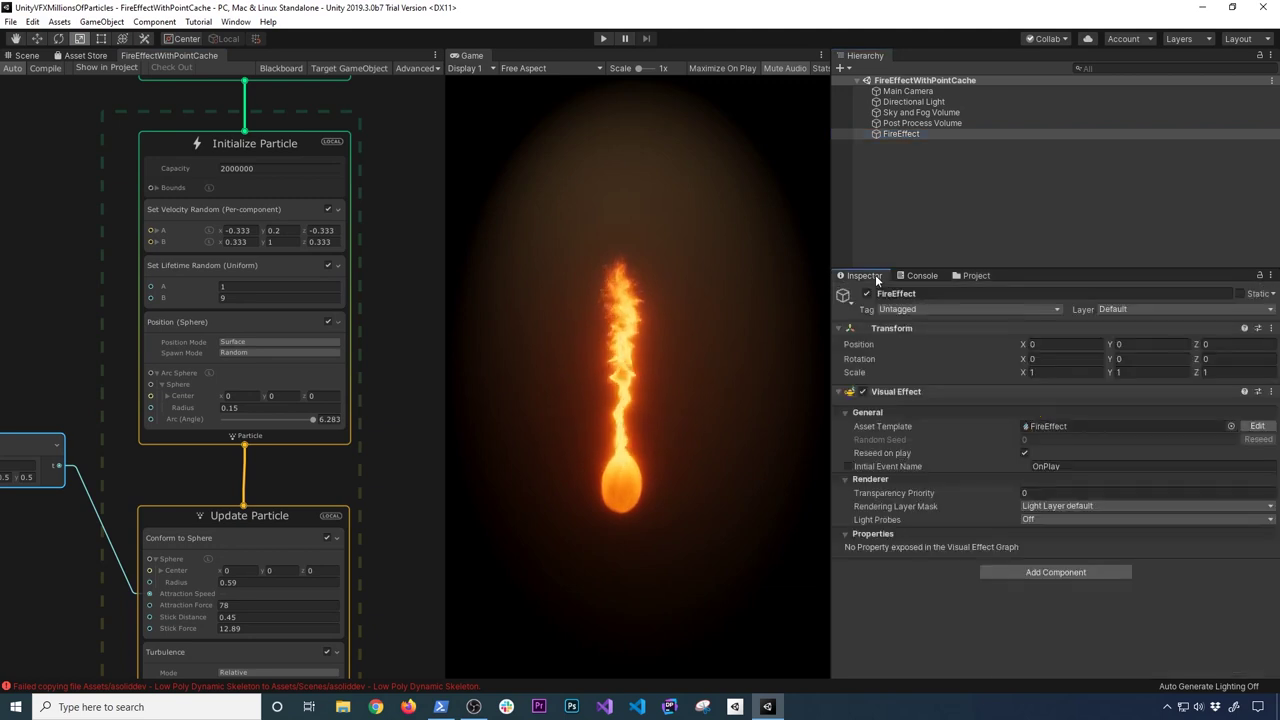
{"action": "left_click", "coordinate": [1232, 423]}
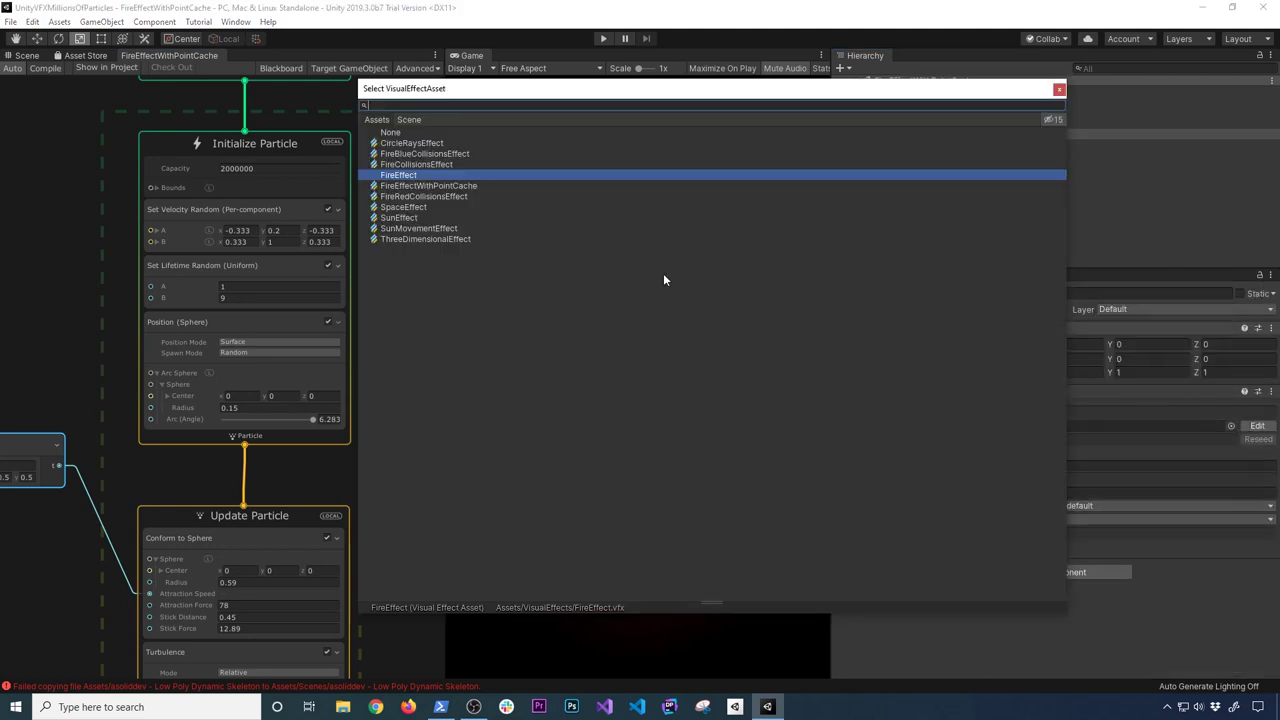
{"action": "double_click", "coordinate": [426, 185]}
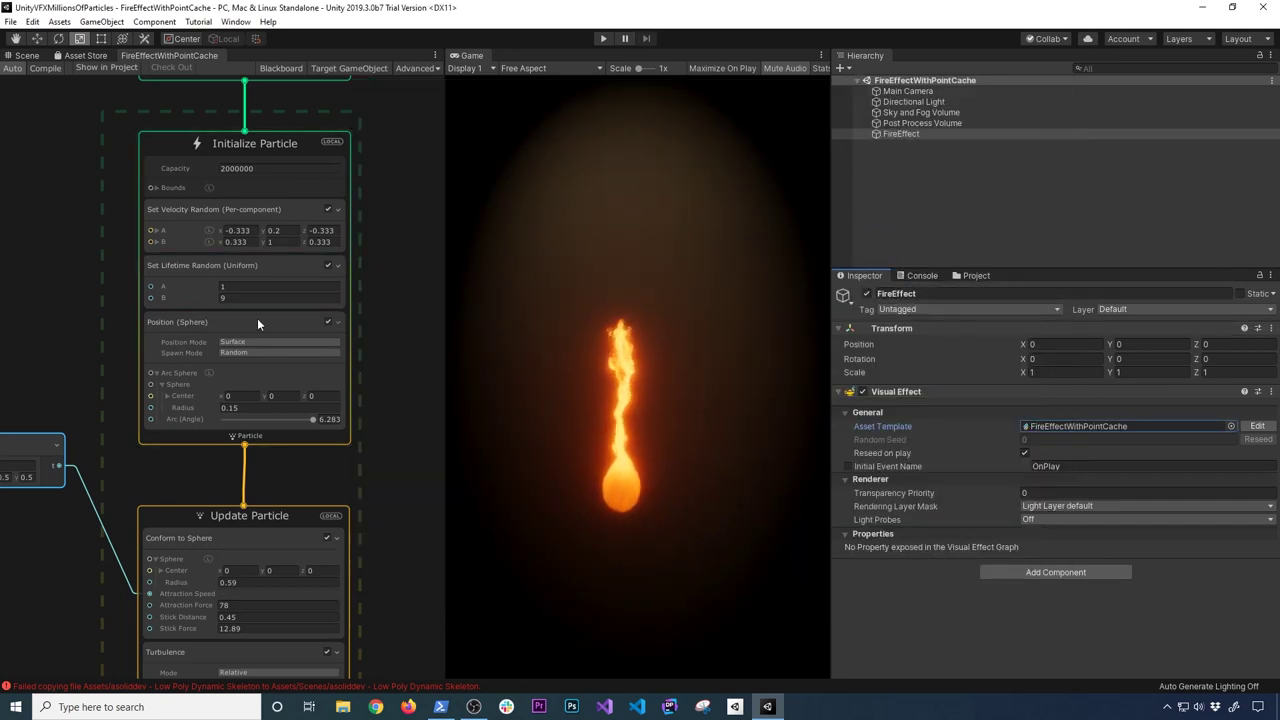
Locate the skeleton model in the Models subfolder of the asoliddev - Low Poly Dynamic Skeleton assets.
{"action": "scroll", "coordinate": [399, 343], "scroll_direction": "up", "scroll_amount": 2}
{"action": "scroll", "coordinate": [384, 365], "scroll_direction": "down", "scroll_amount": 4}
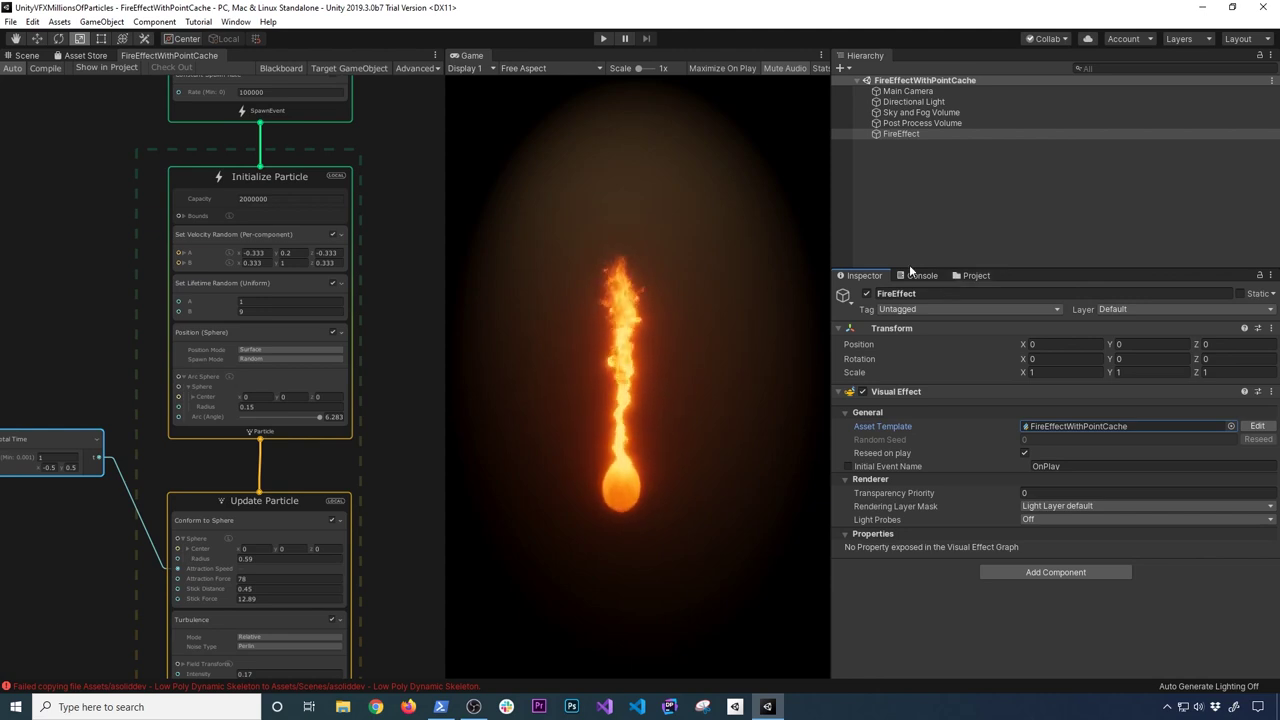
{"action": "left_click", "coordinate": [975, 276]}
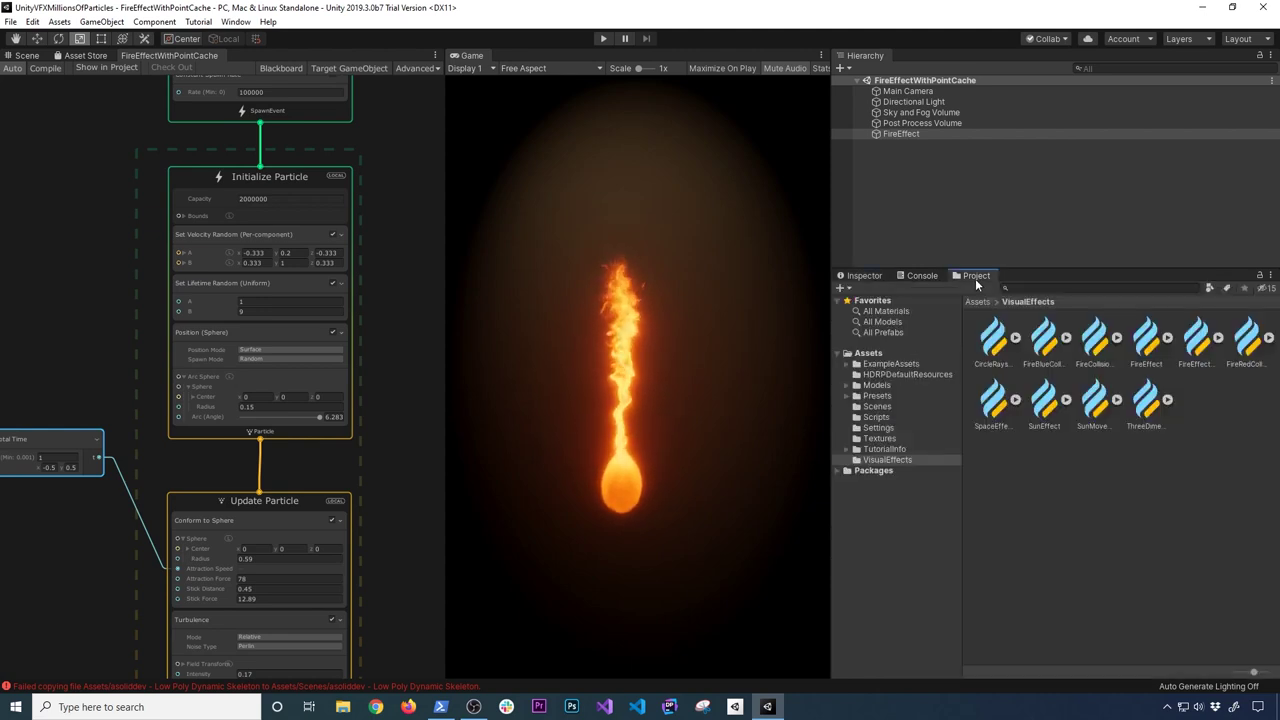
{"action": "left_click", "coordinate": [886, 386]}
{"action": "left_click", "coordinate": [848, 388]}
{"action": "left_click", "coordinate": [890, 397]}
{"action": "left_click", "coordinate": [896, 428]}
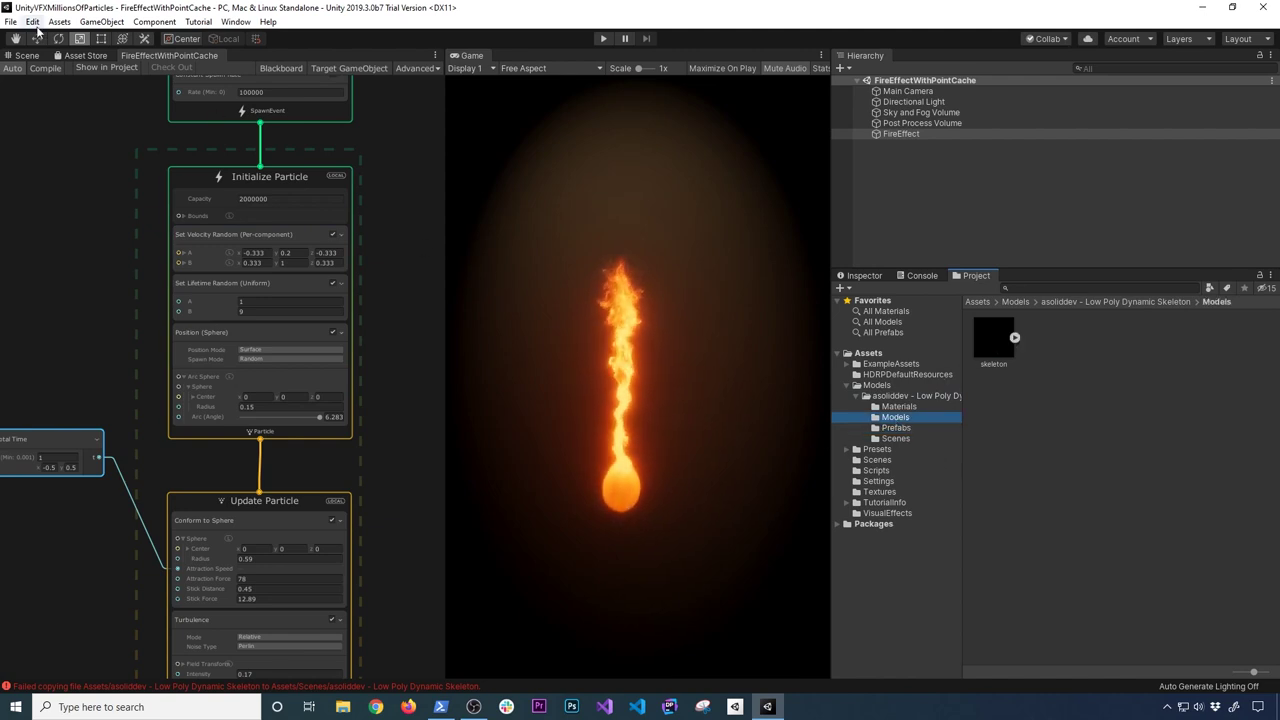
Frame the FireEffect object in the Scene view and place the skeleton model into the scene near it.
{"action": "left_click", "coordinate": [27, 55]}
{"action": "left_click", "coordinate": [910, 131]}
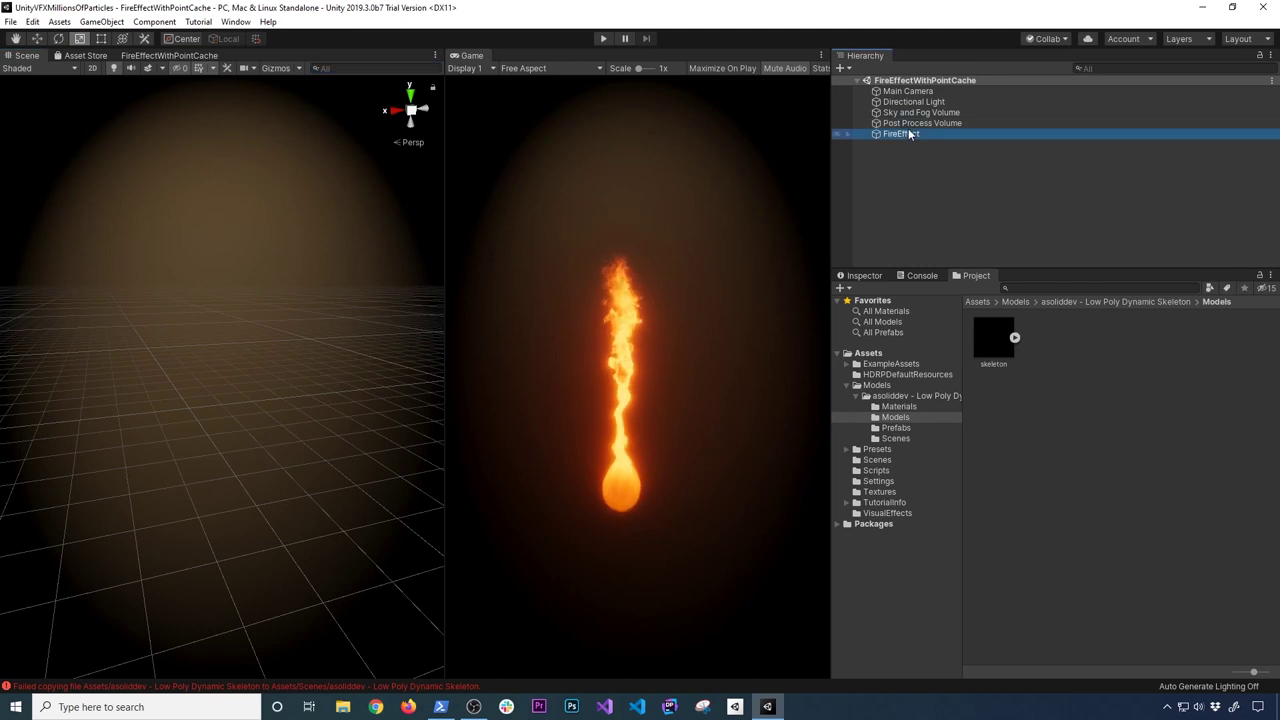
{"action": "key", "text": "f"}
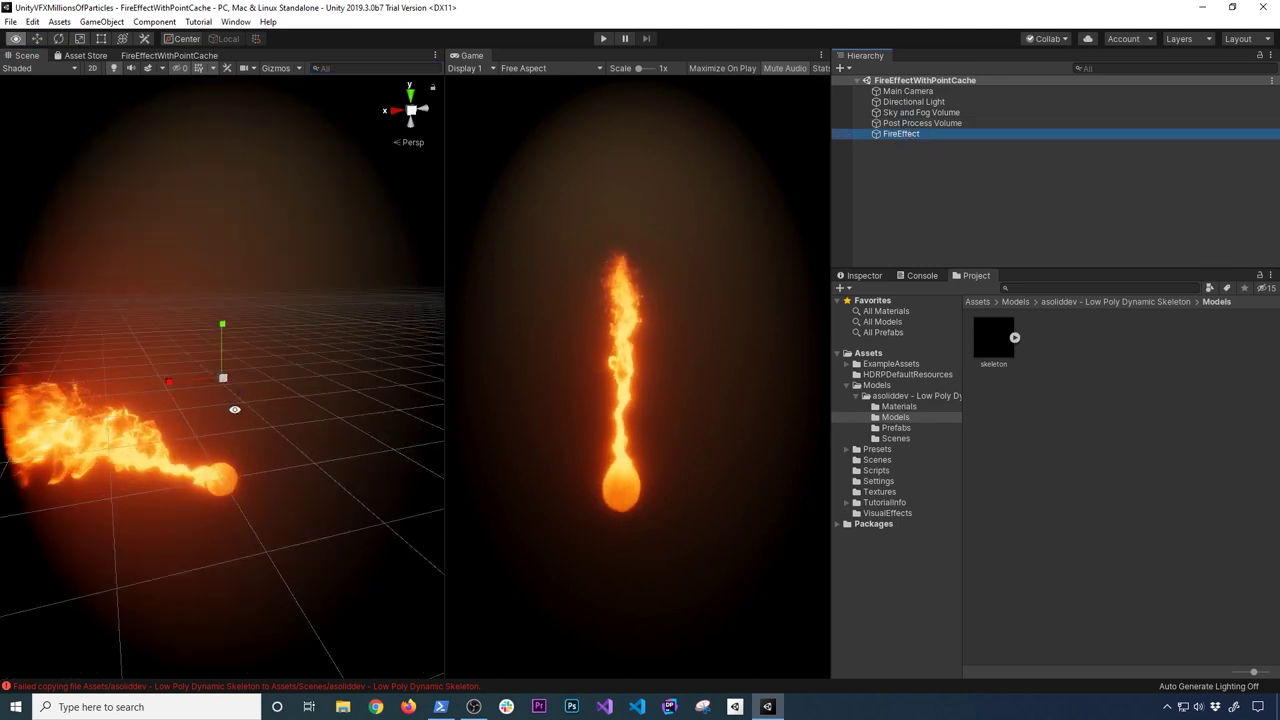
{"action": "left_click_drag", "start_coordinate": [993, 340], "coordinate": [180, 534]}
{"action": "key", "text": "w"}
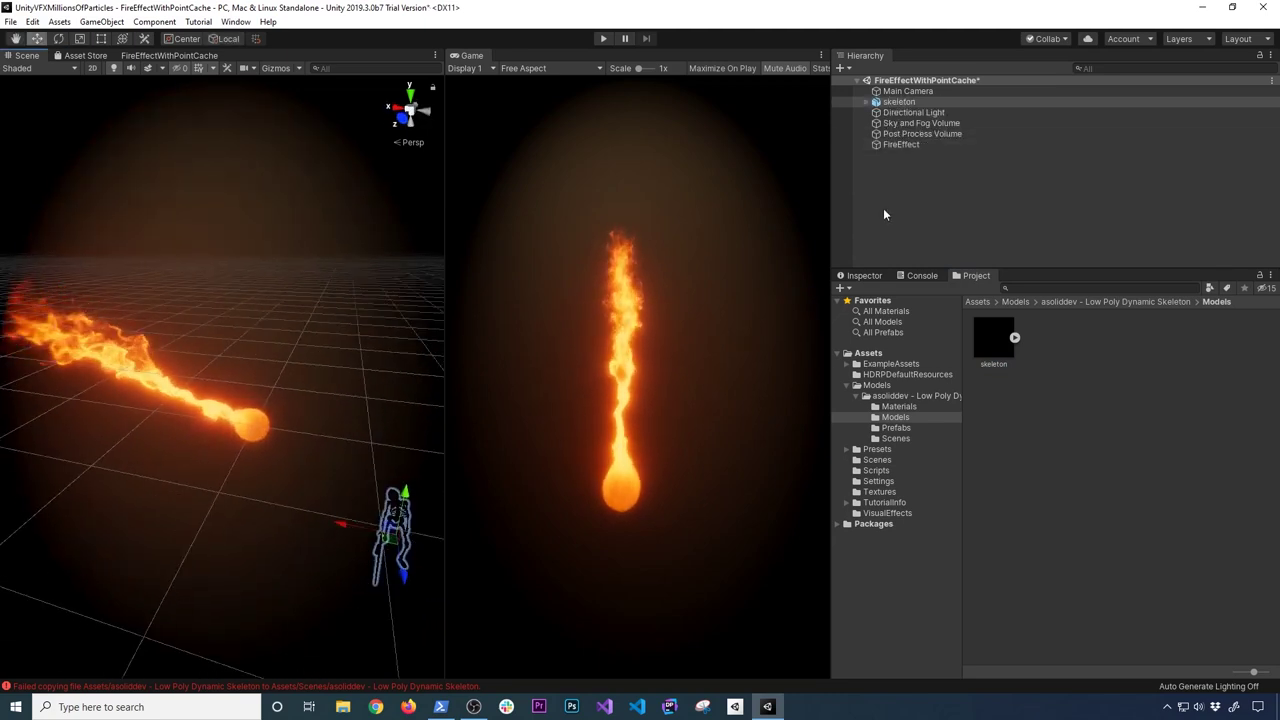
Set the skeleton's position to 0, 0, 0 to match the FireEffect object.
{"action": "left_click", "coordinate": [884, 277]}
{"action": "left_click", "coordinate": [900, 144]}
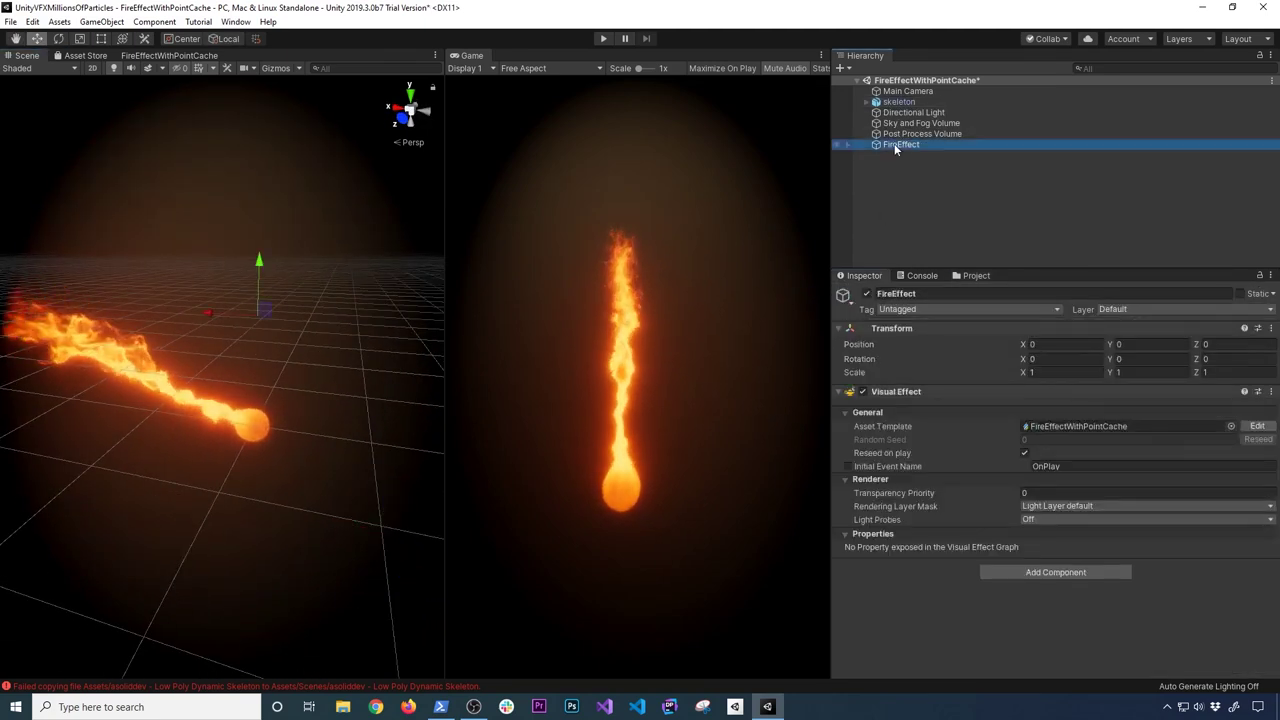
{"action": "left_click", "coordinate": [932, 101]}
{"action": "left_click", "coordinate": [1048, 356]}
{"action": "type", "text": "0"}
{"action": "key", "text": "Tab"}
{"action": "type", "text": "0"}
{"action": "key", "text": "Tab"}
{"action": "type", "text": "0"}
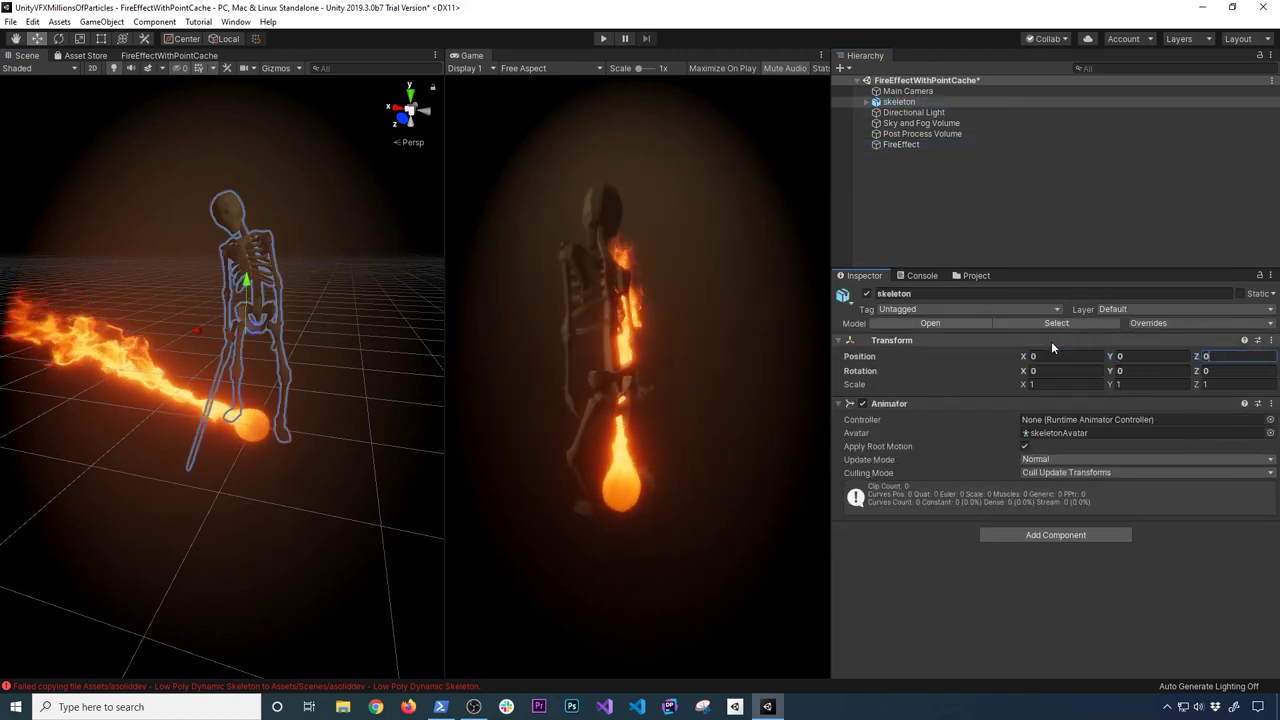
Rotate the skeleton to about -168 degrees on Y, move it to about X 0.474 and Z 0.548, and save the scene.
{"action": "type", "text": "e"}
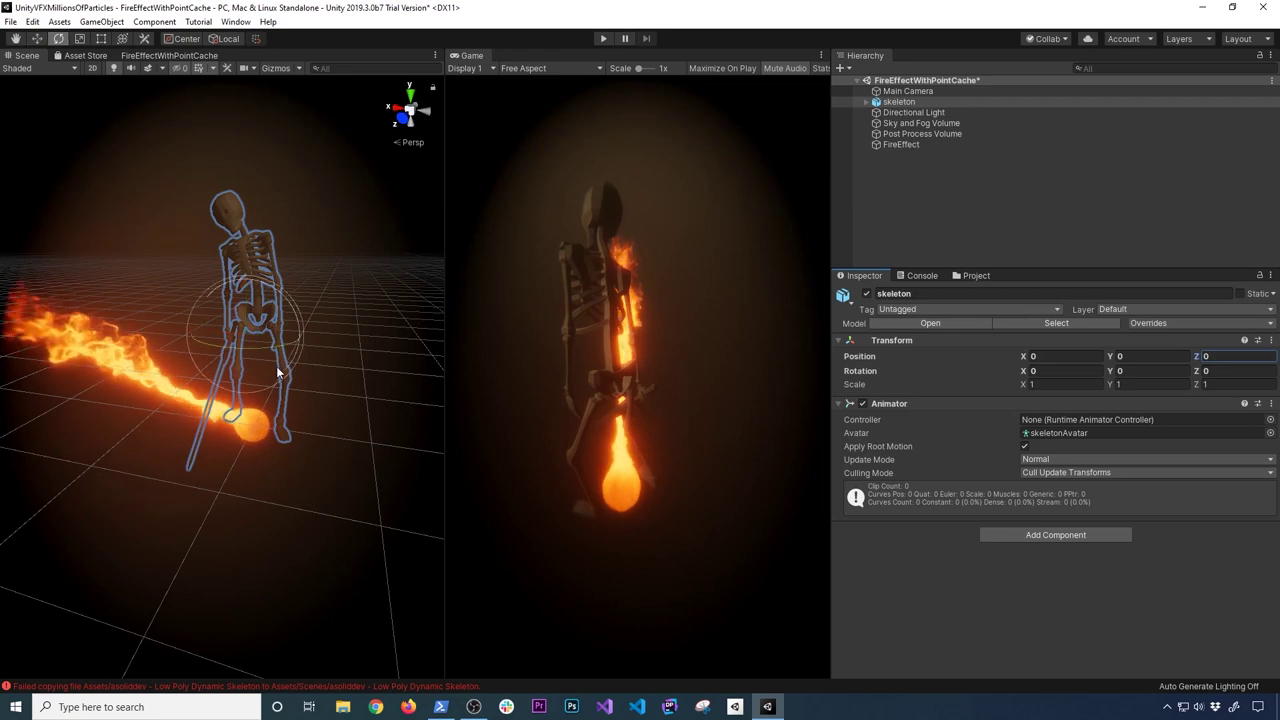
{"action": "left_click_drag", "start_coordinate": [257, 347], "coordinate": [518, 356]}
{"action": "key", "text": "w"}
{"action": "left_click_drag", "start_coordinate": [282, 340], "coordinate": [240, 353]}
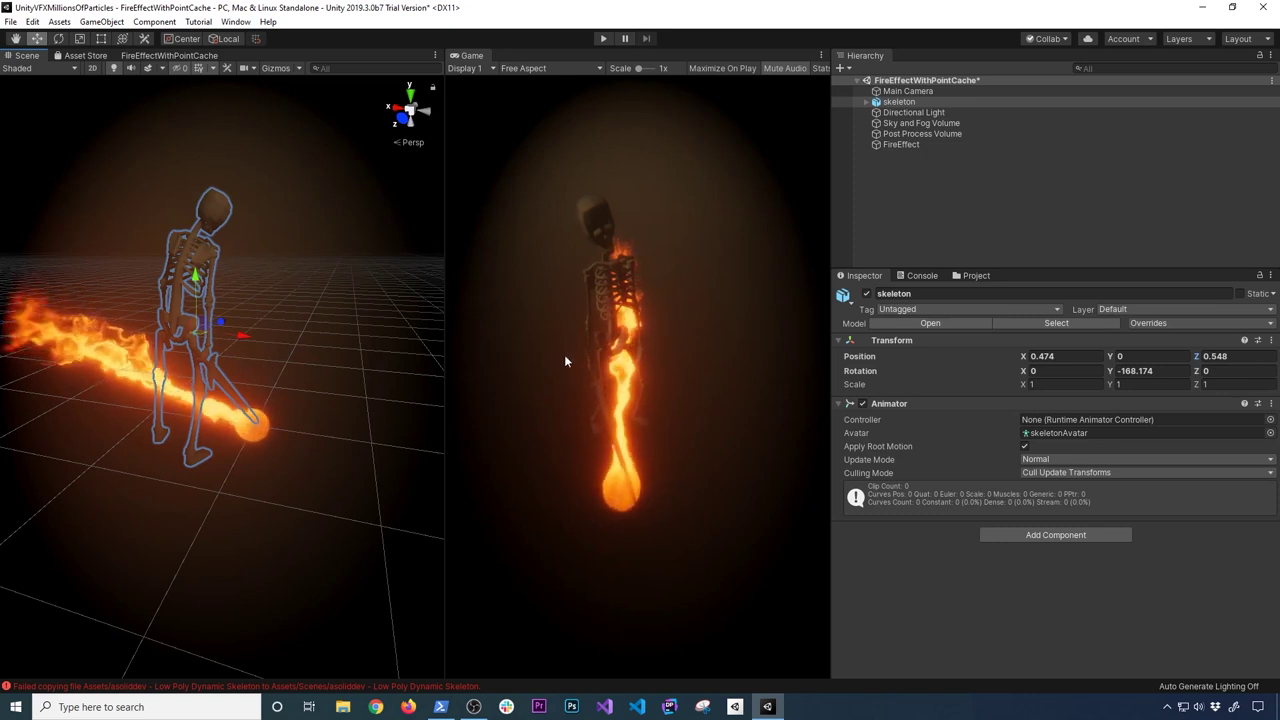
{"action": "key", "text": "ctrl+s"}
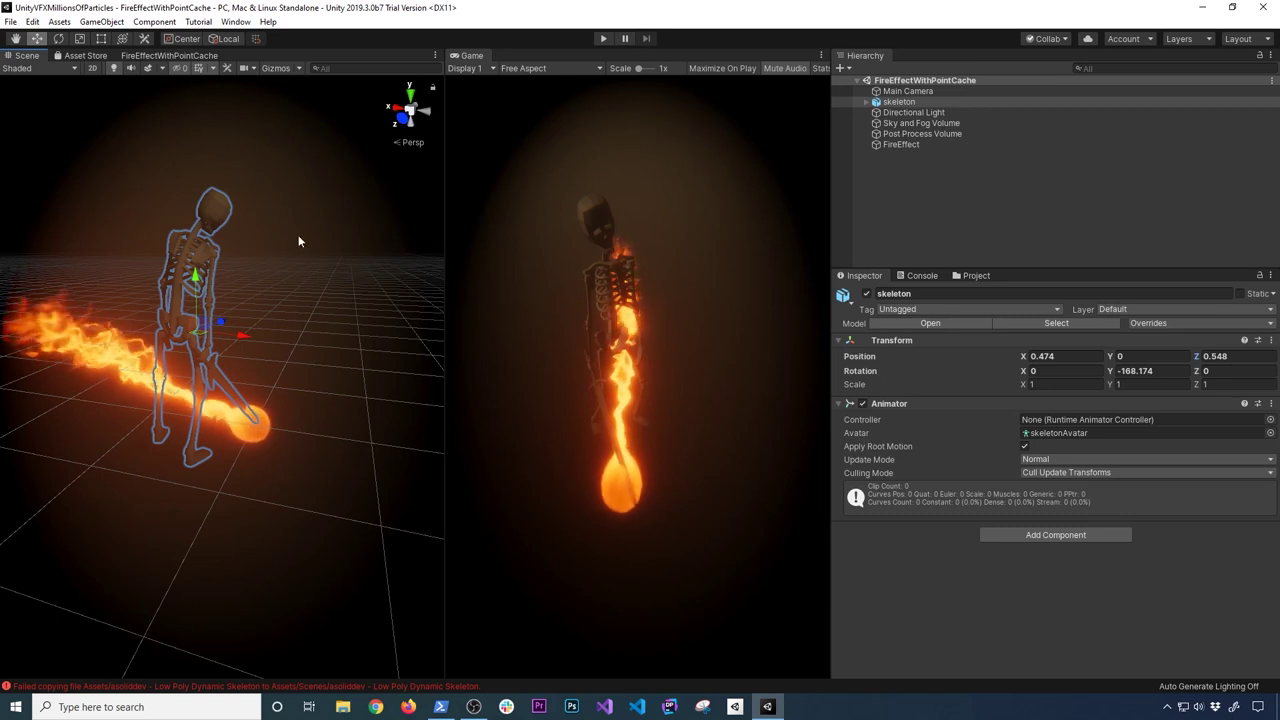
Open the Point Cache Bake Tool and dock it beneath the Game view.
{"action": "left_click", "coordinate": [235, 22]}
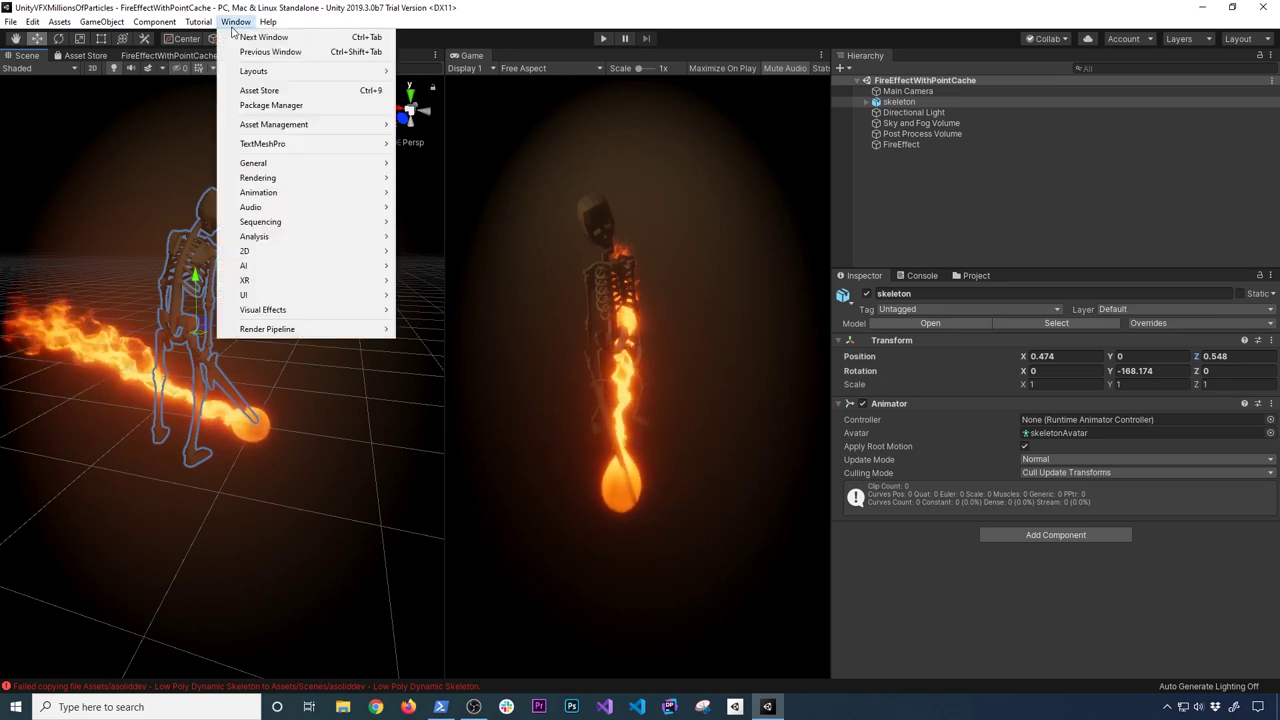
{"action": "mouse_move", "coordinate": [289, 314]}
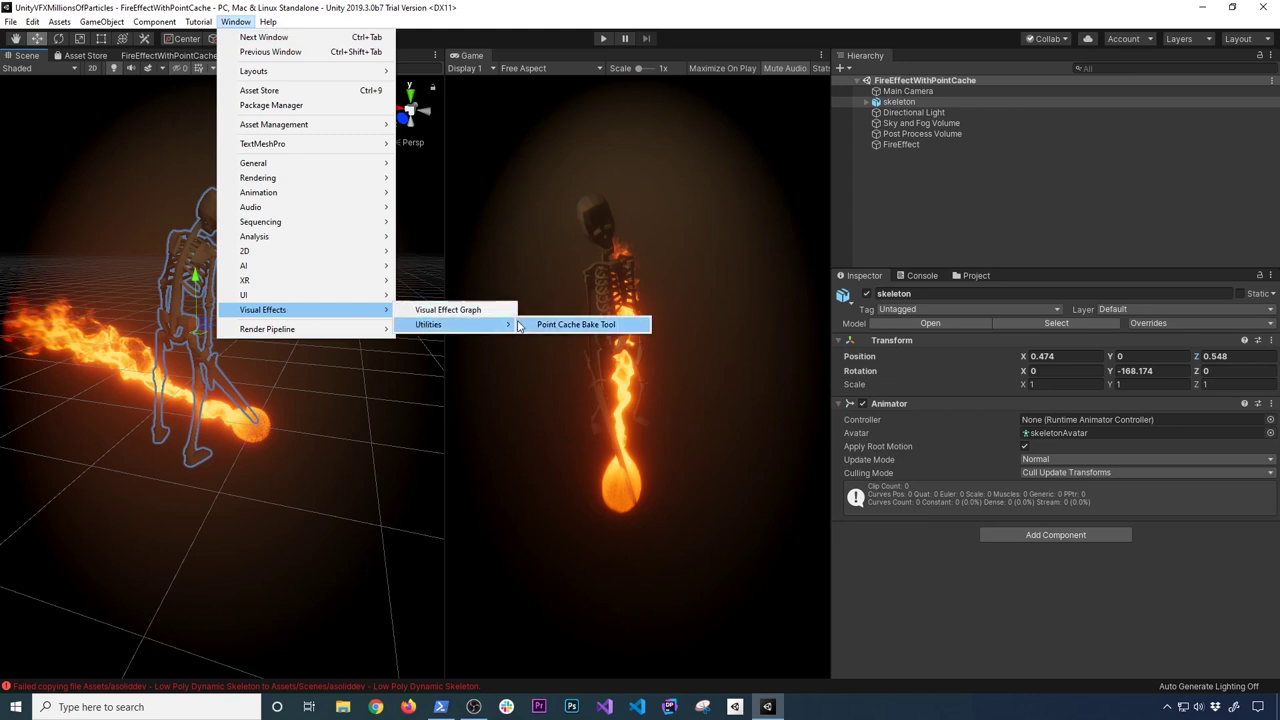
{"action": "left_click", "coordinate": [550, 325]}
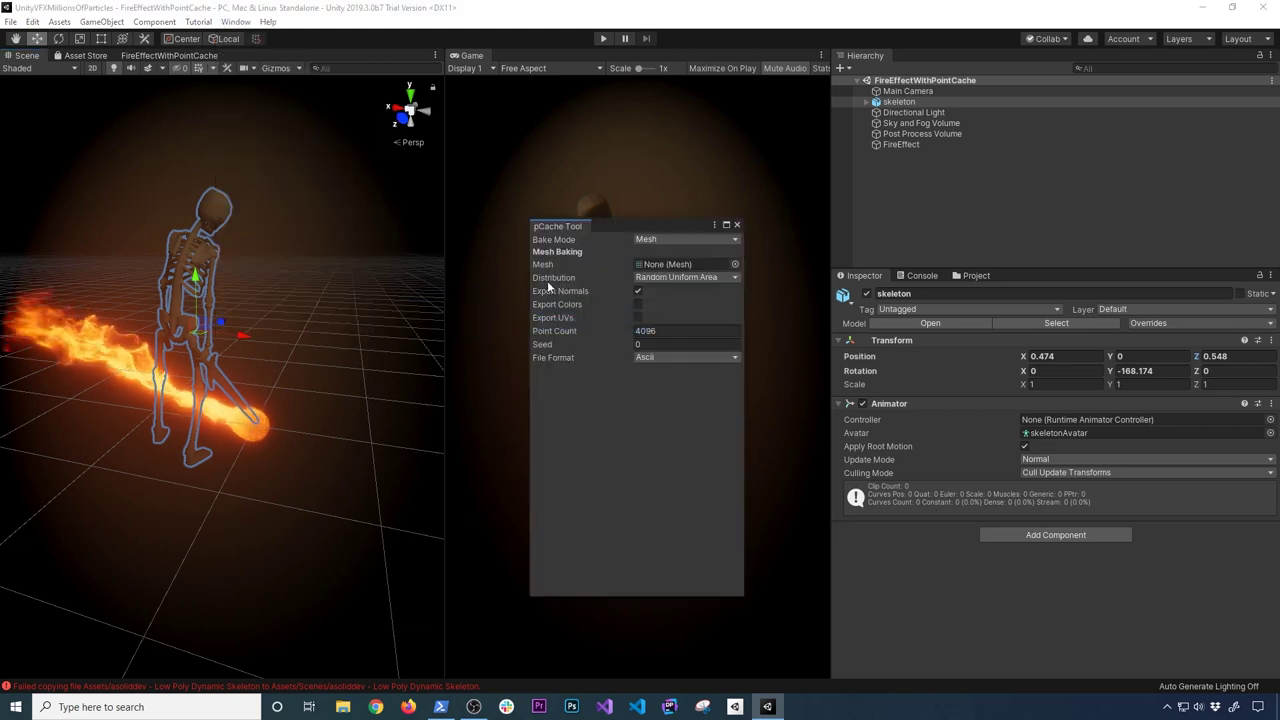
{"action": "left_click_drag", "start_coordinate": [548, 225], "coordinate": [548, 618]}
{"action": "mouse_move", "coordinate": [562, 468]}
{"action": "left_mouse_down"}
{"action": "mouse_move", "coordinate": [560, 428]}
{"action": "mouse_move", "coordinate": [551, 462]}
{"action": "left_mouse_up"}
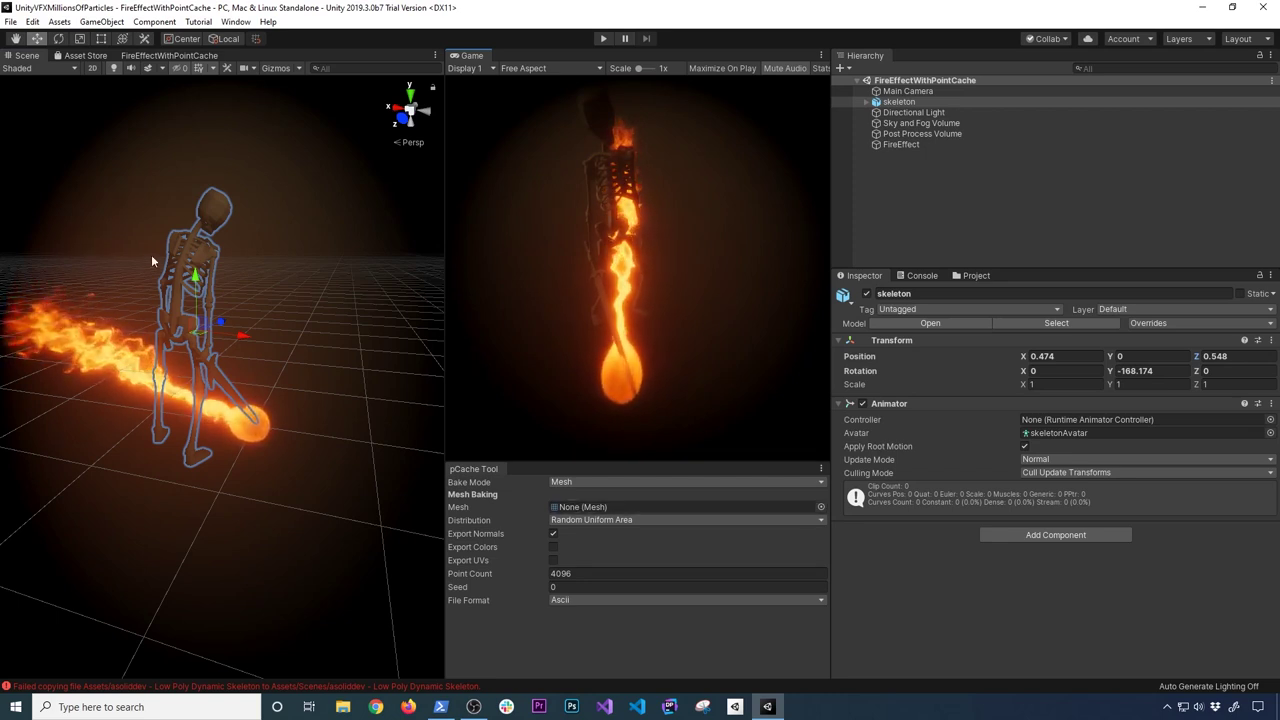
Expand the skeleton's children and check which mesh the body's Skinned Mesh Renderer uses.
{"action": "left_click", "coordinate": [866, 103]}
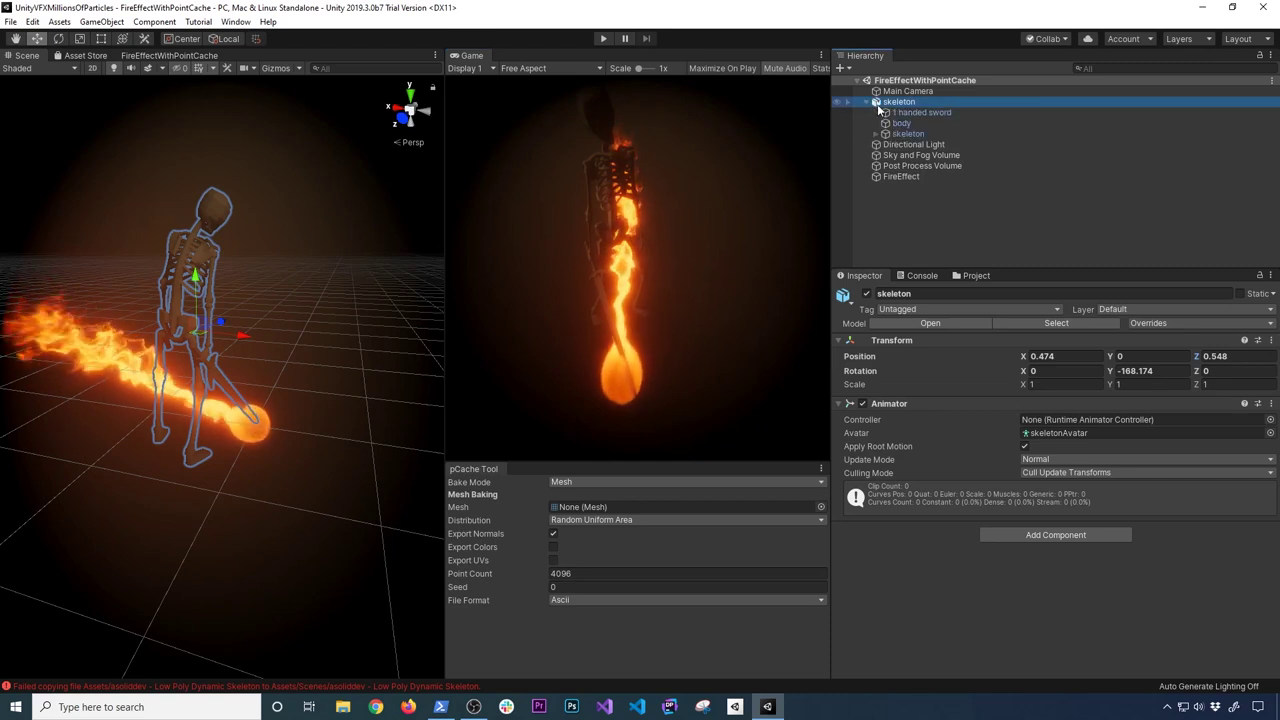
{"action": "left_click", "coordinate": [905, 113]}
{"action": "left_click", "coordinate": [910, 123]}
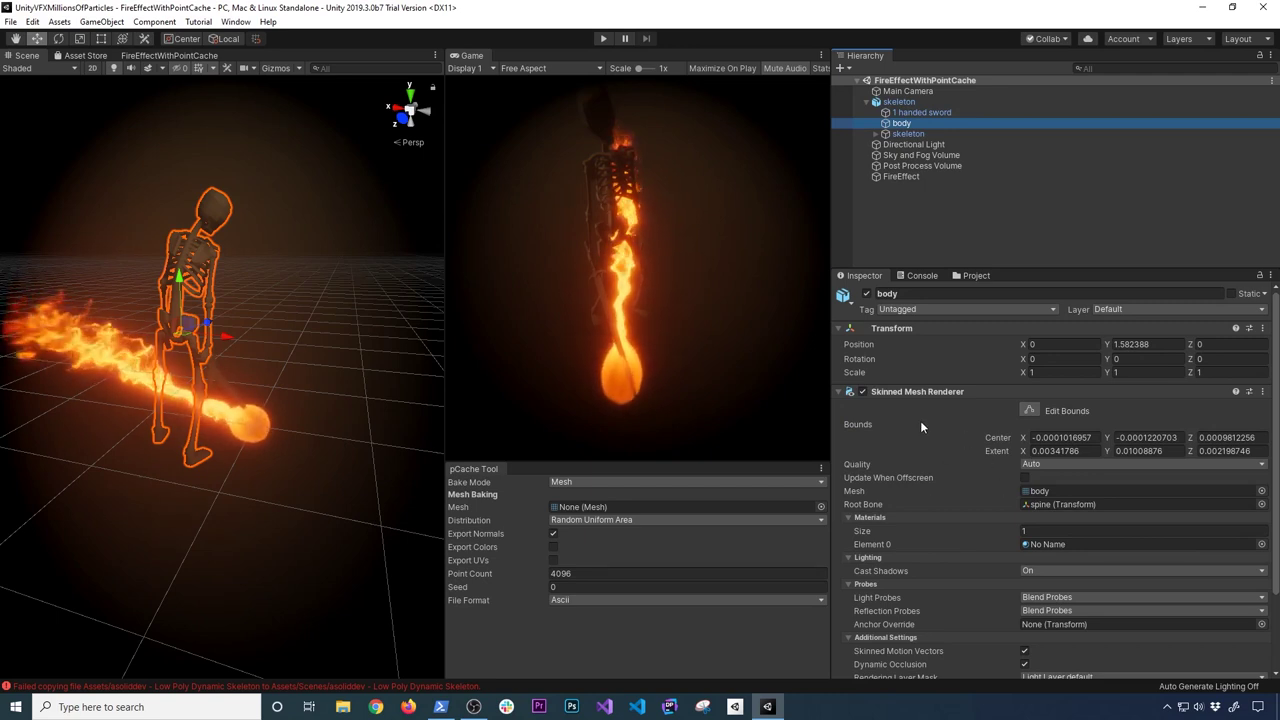
{"action": "left_click", "coordinate": [1034, 493]}
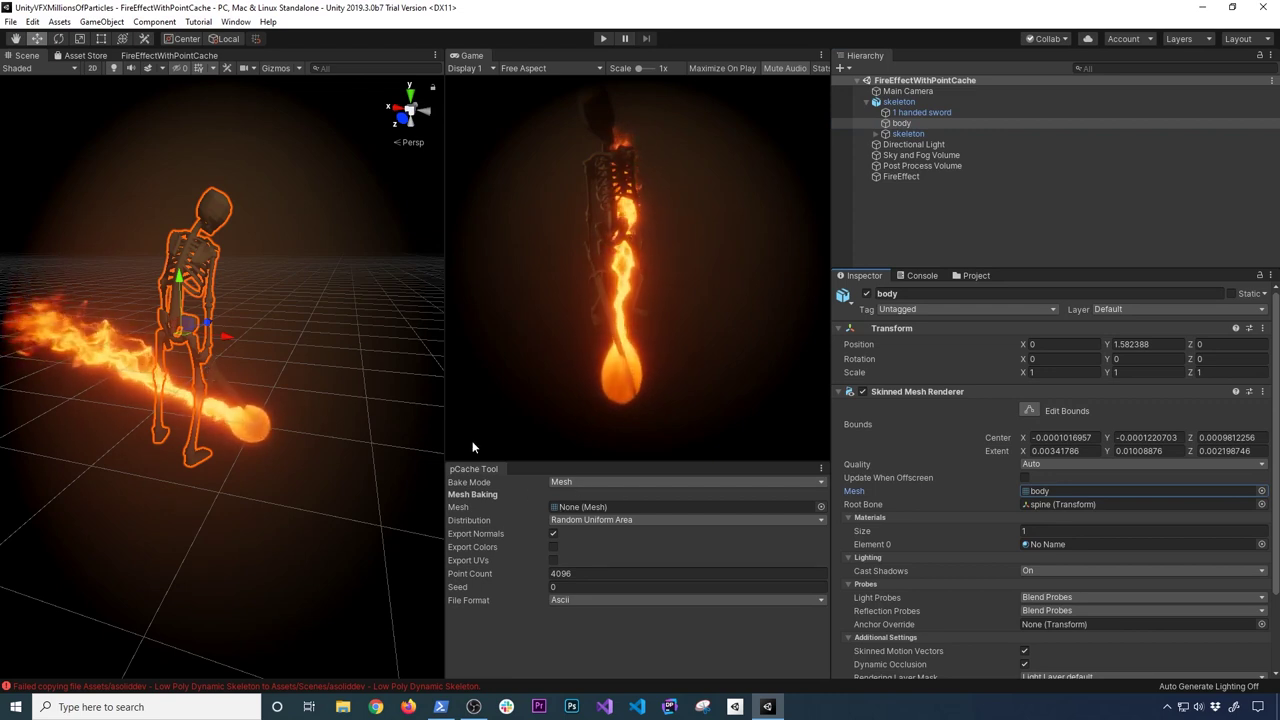
Review the bake modes, keep Mesh, assign body as the mesh to bake, and enlarge the pCache Tool area.
{"action": "left_click", "coordinate": [580, 481]}
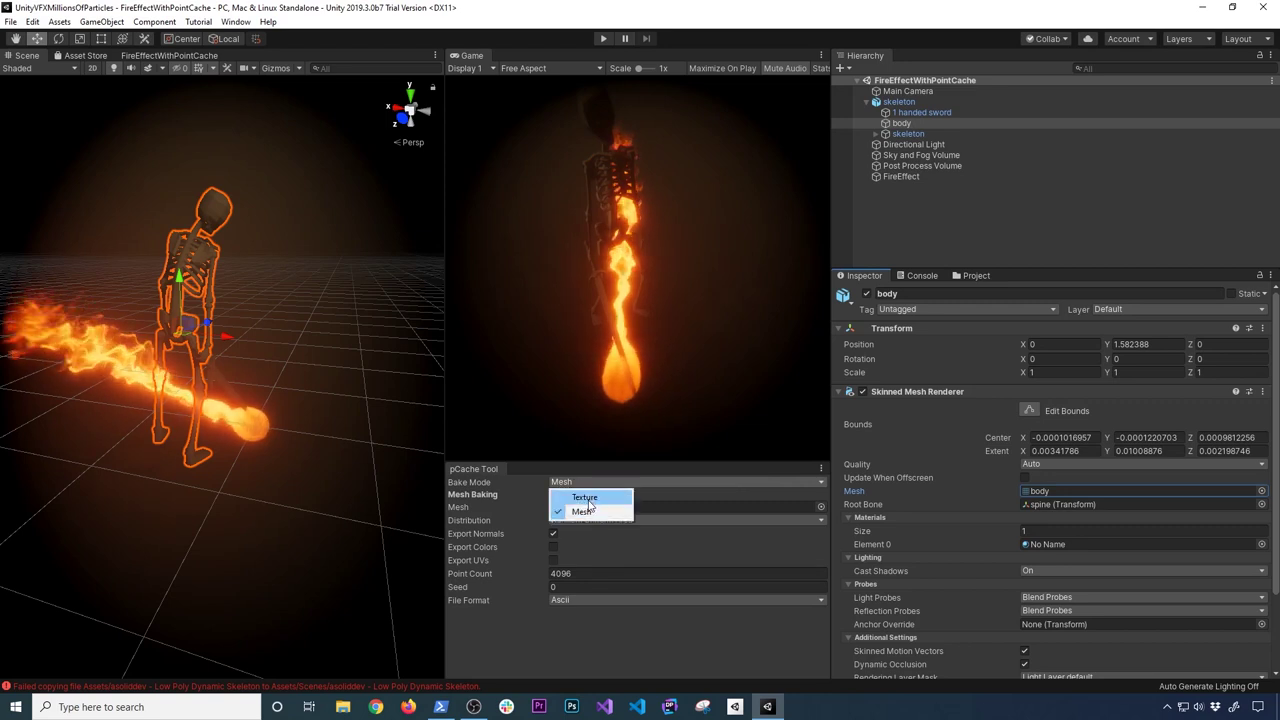
{"action": "left_click", "coordinate": [524, 498]}
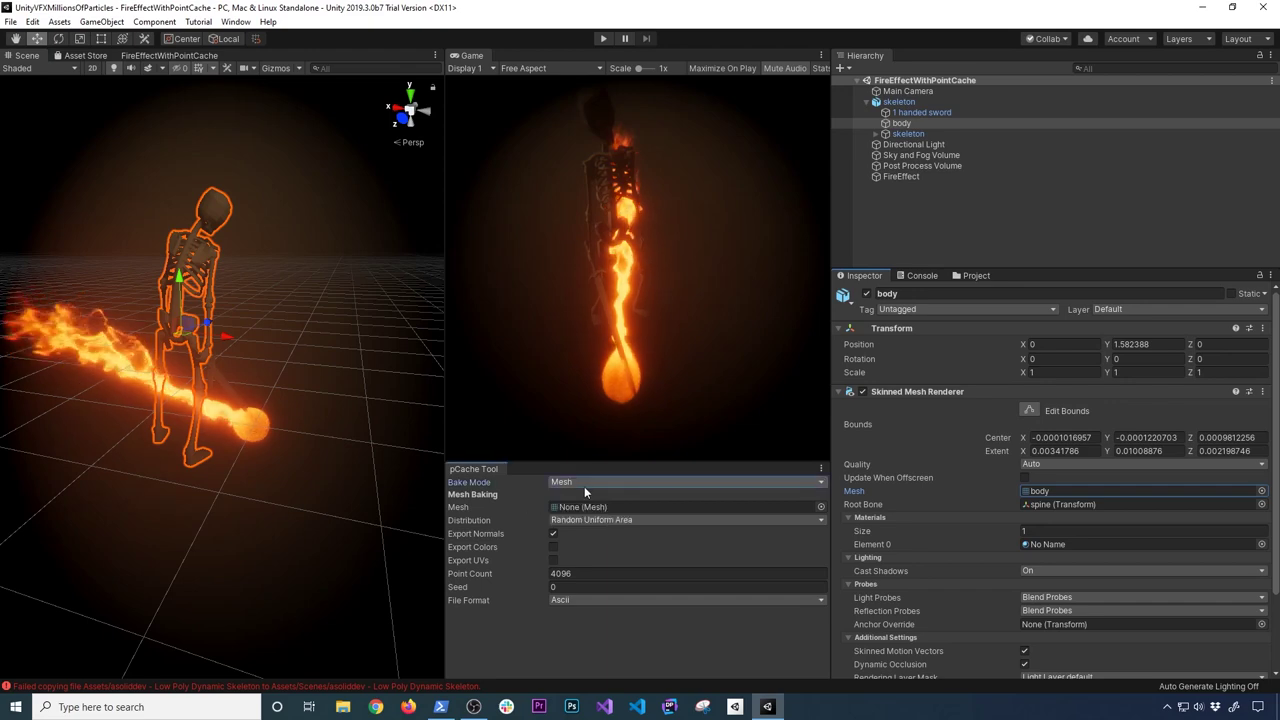
{"action": "left_click", "coordinate": [820, 507]}
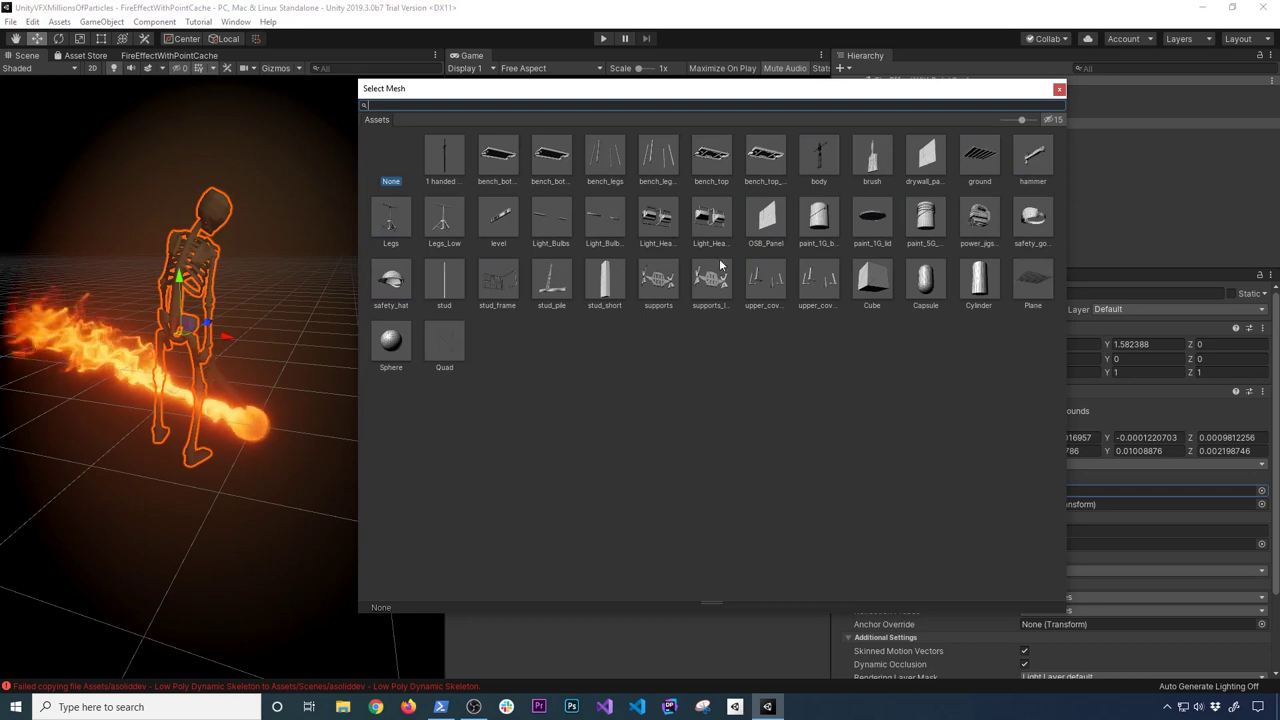
{"action": "left_click", "coordinate": [811, 168]}
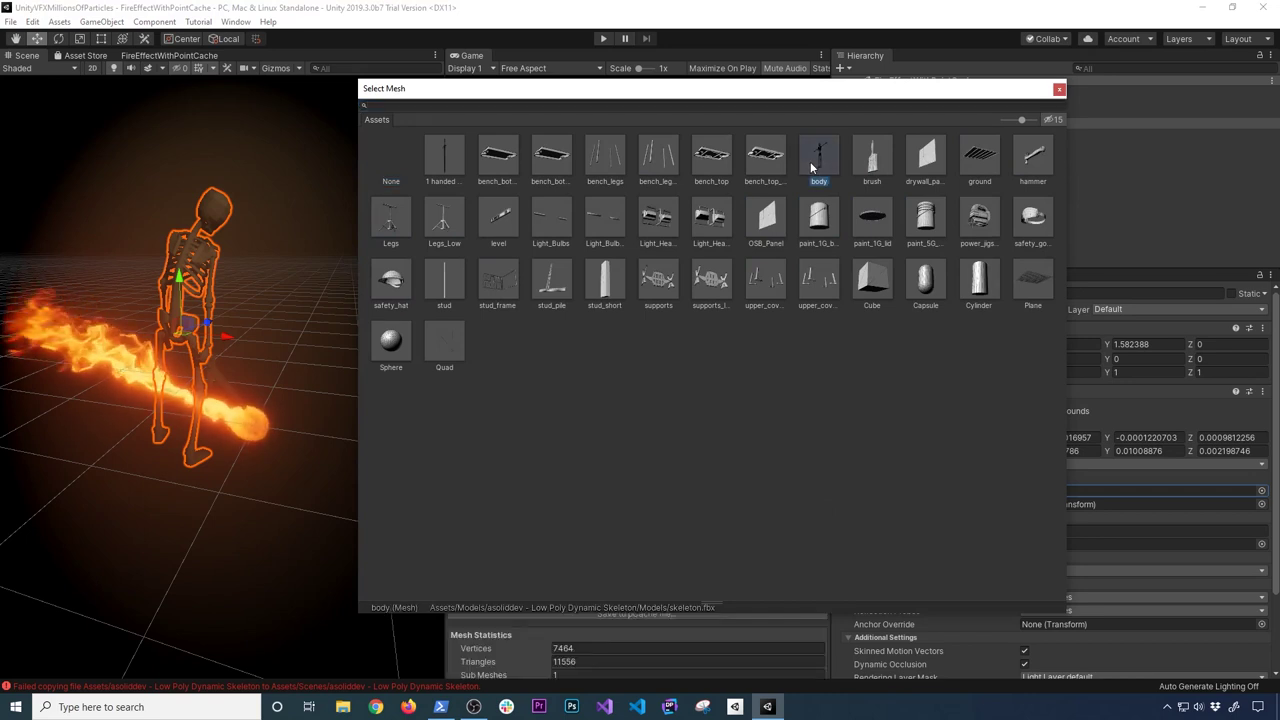
{"action": "double_click", "coordinate": [811, 168]}
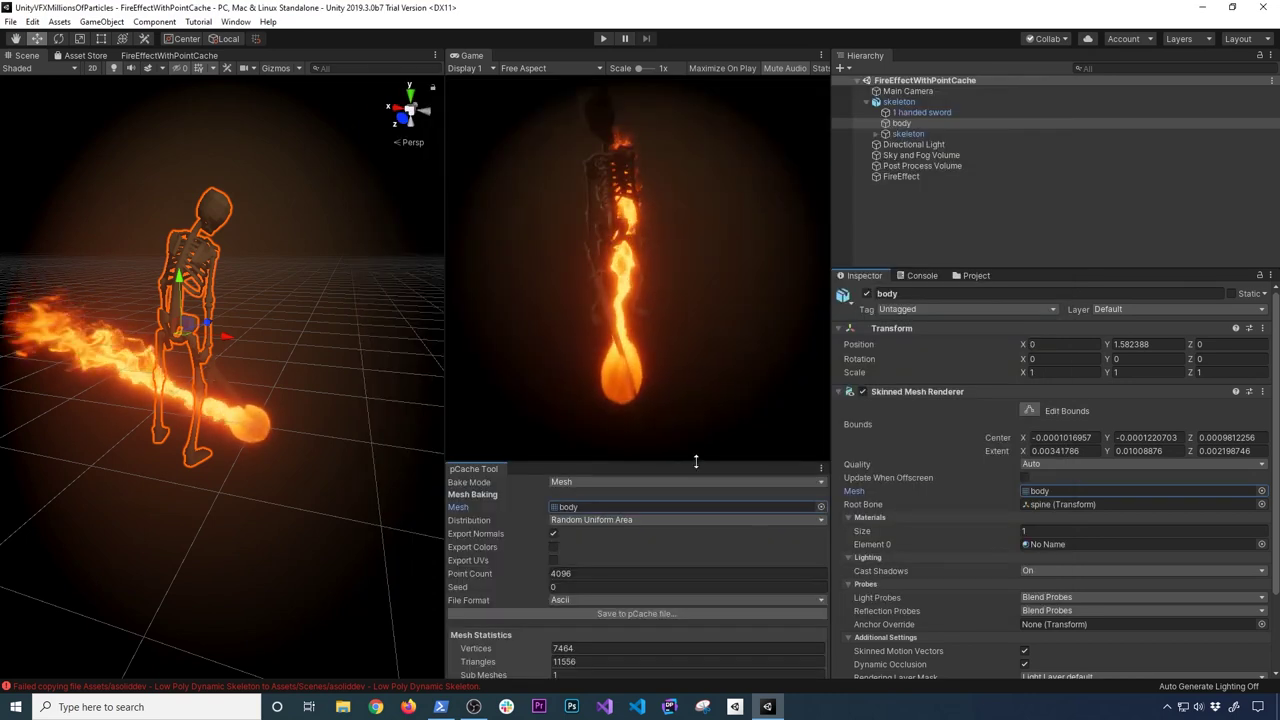
{"action": "left_click_drag", "start_coordinate": [603, 460], "coordinate": [603, 420]}
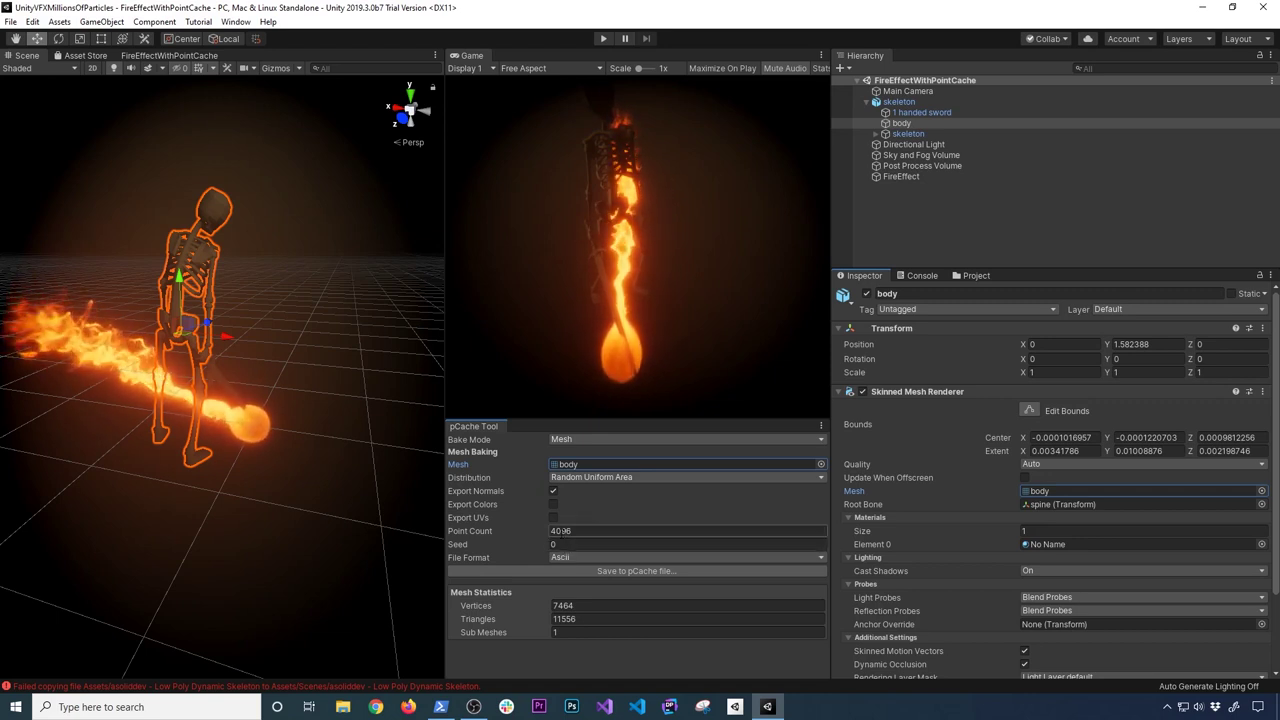
Create a folder named PointCaches under Assets and open it.
{"action": "left_click", "coordinate": [922, 275]}
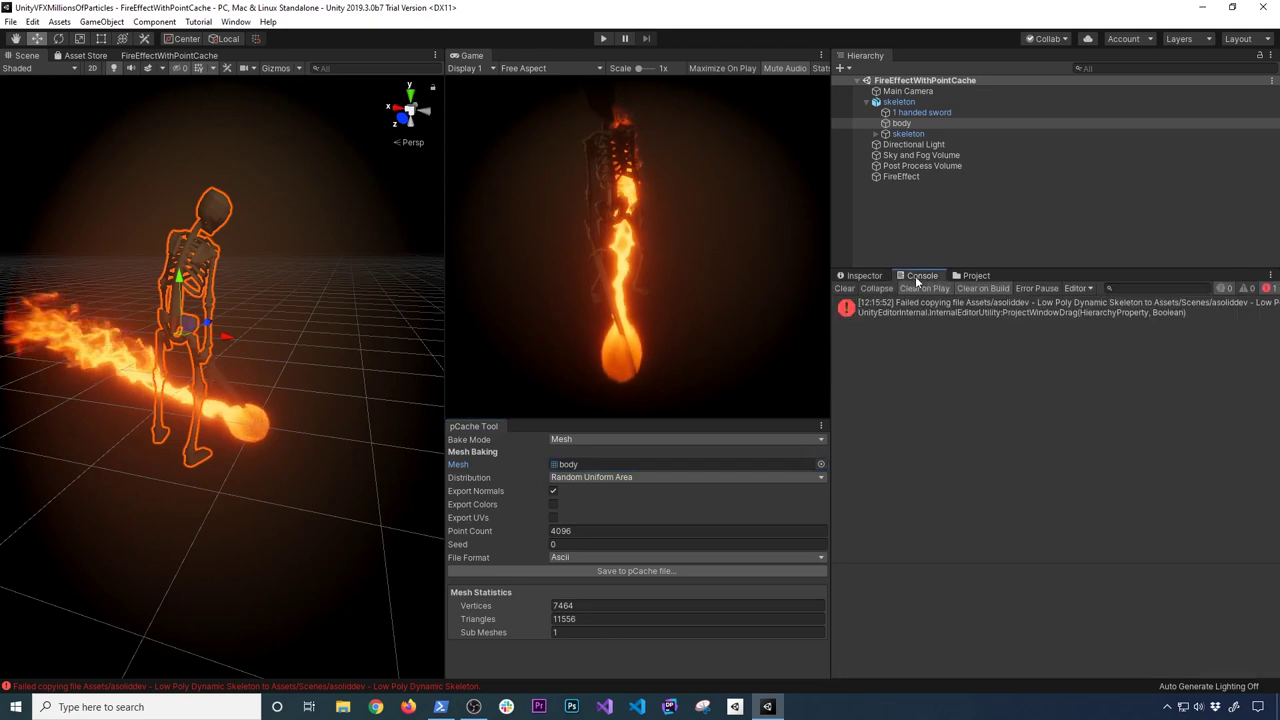
{"action": "left_click", "coordinate": [974, 275]}
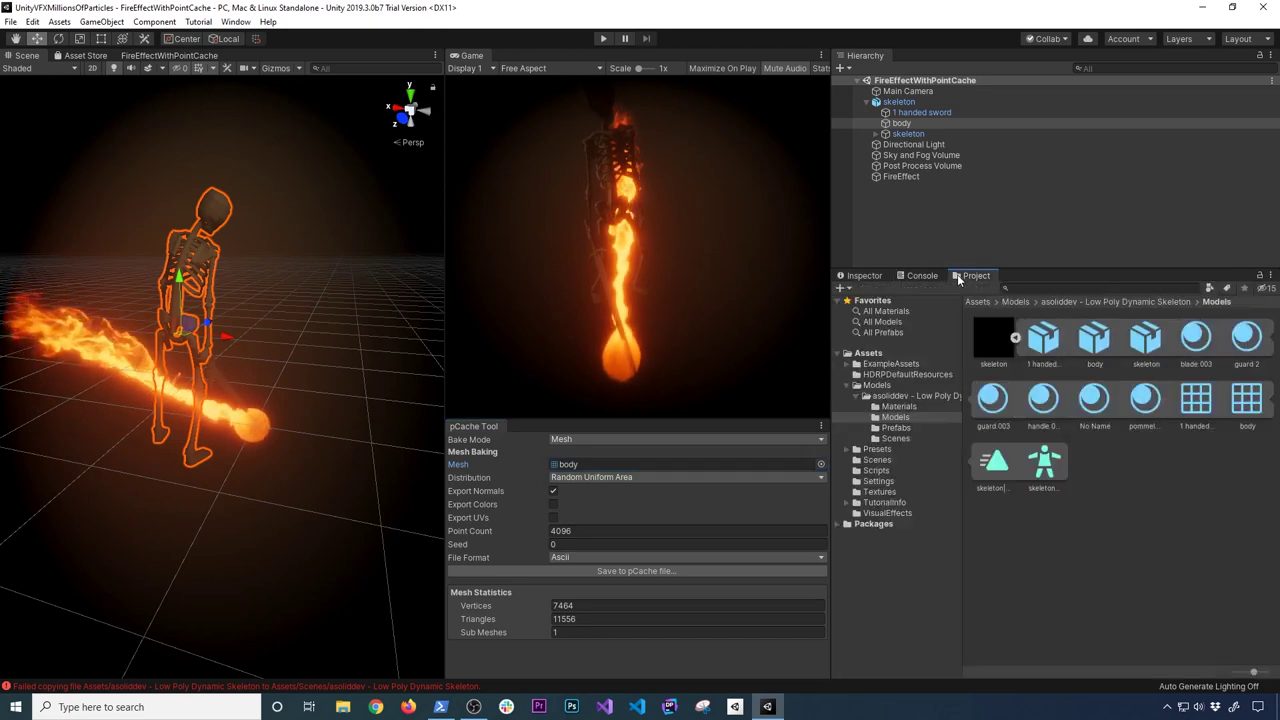
{"action": "left_click", "coordinate": [868, 353]}
{"action": "right_click", "coordinate": [870, 353]}
{"action": "mouse_move", "coordinate": [928, 365]}
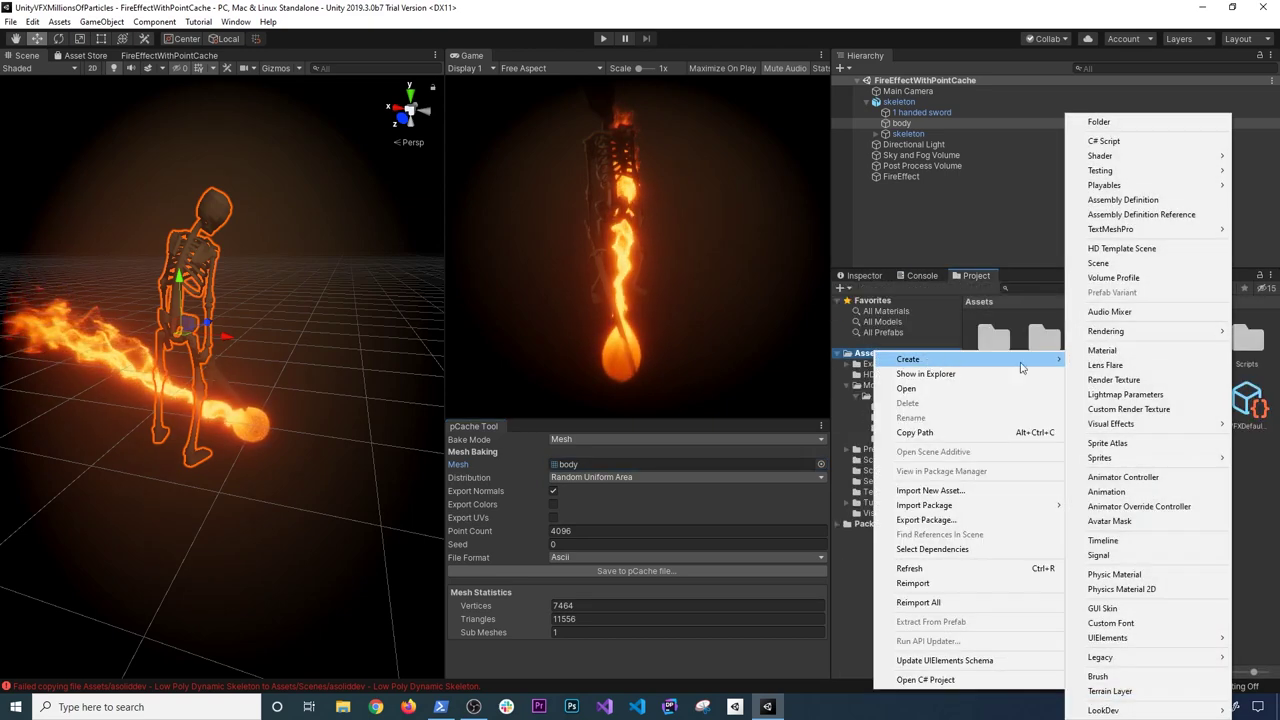
{"action": "left_click", "coordinate": [1116, 124]}
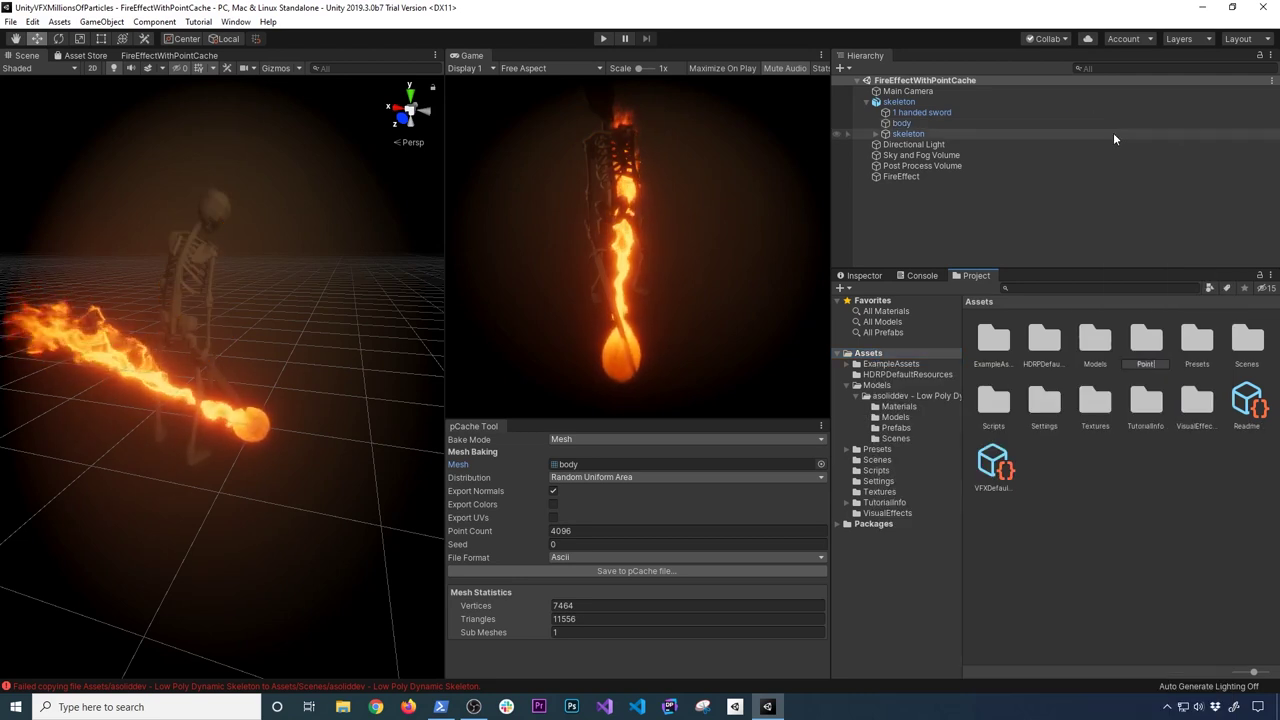
{"action": "type", "text": "PointCaches"}
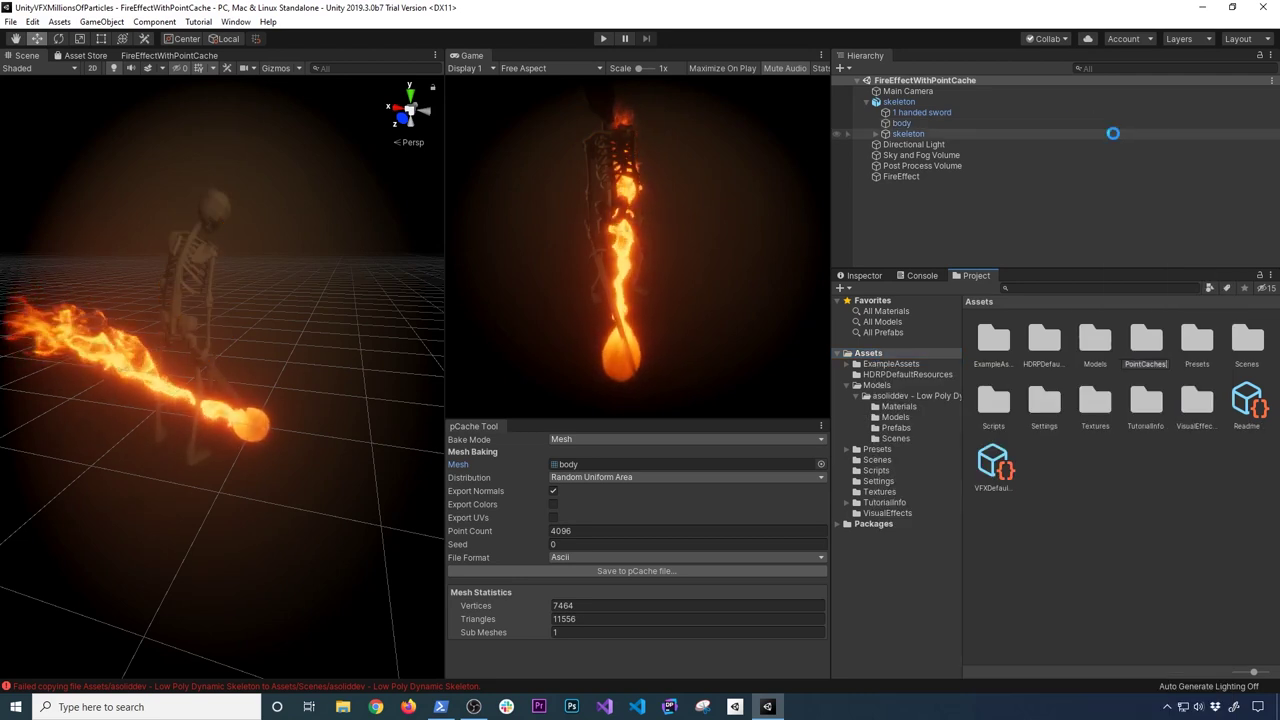
{"action": "key", "text": "Return"}
{"action": "double_click", "coordinate": [1145, 335]}
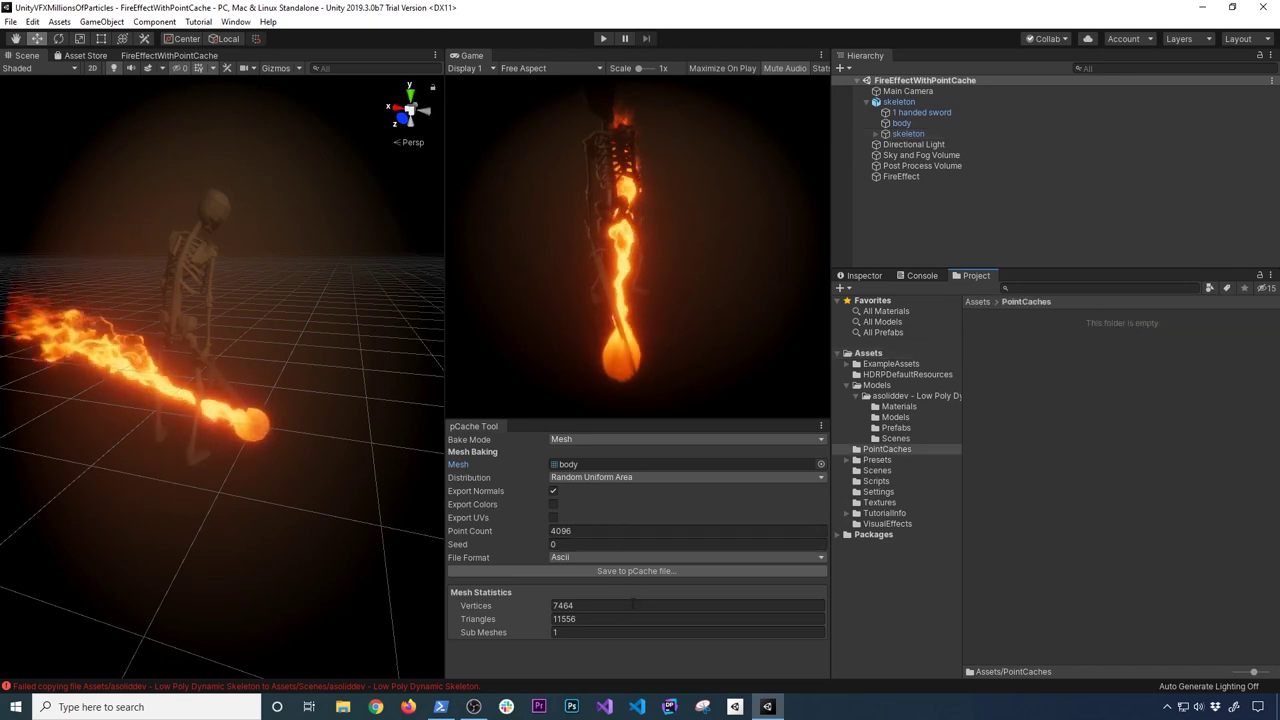
Bake the body mesh to a point cache file named Skeleton in the PointCaches folder and return to the FireEffectWithPointCache graph.
{"action": "left_click", "coordinate": [648, 572]}
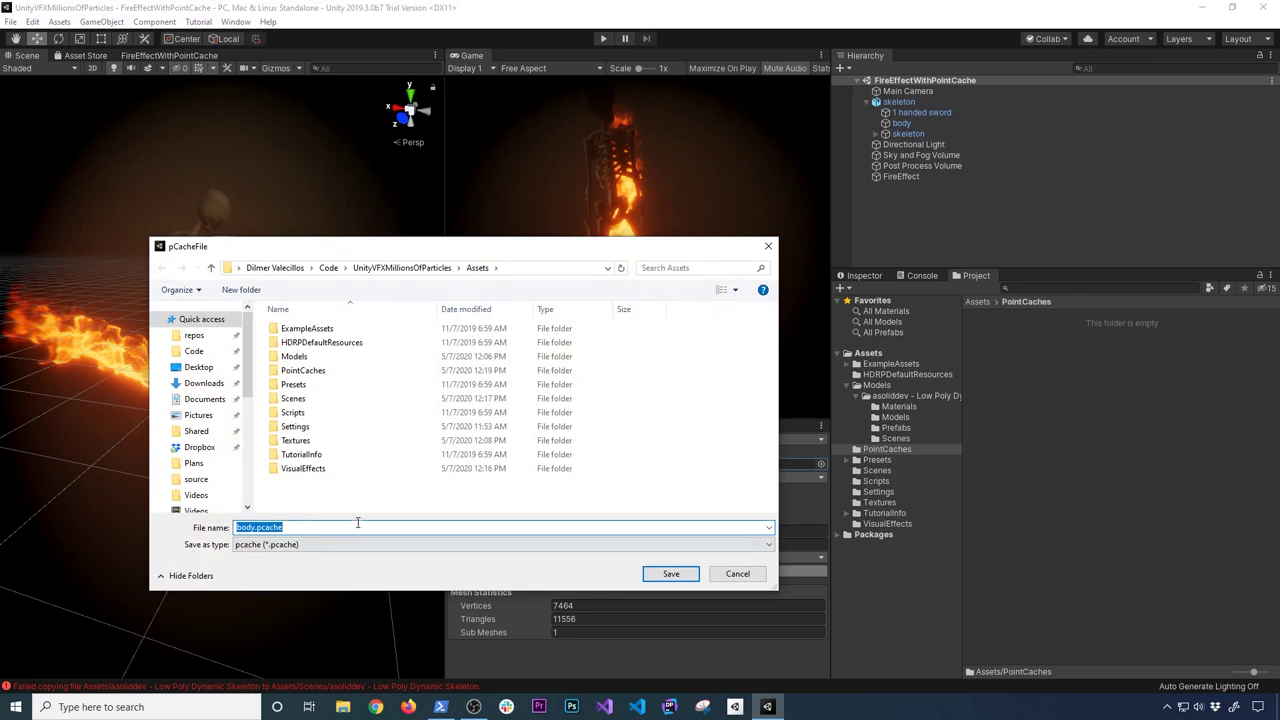
{"action": "double_click", "coordinate": [316, 376]}
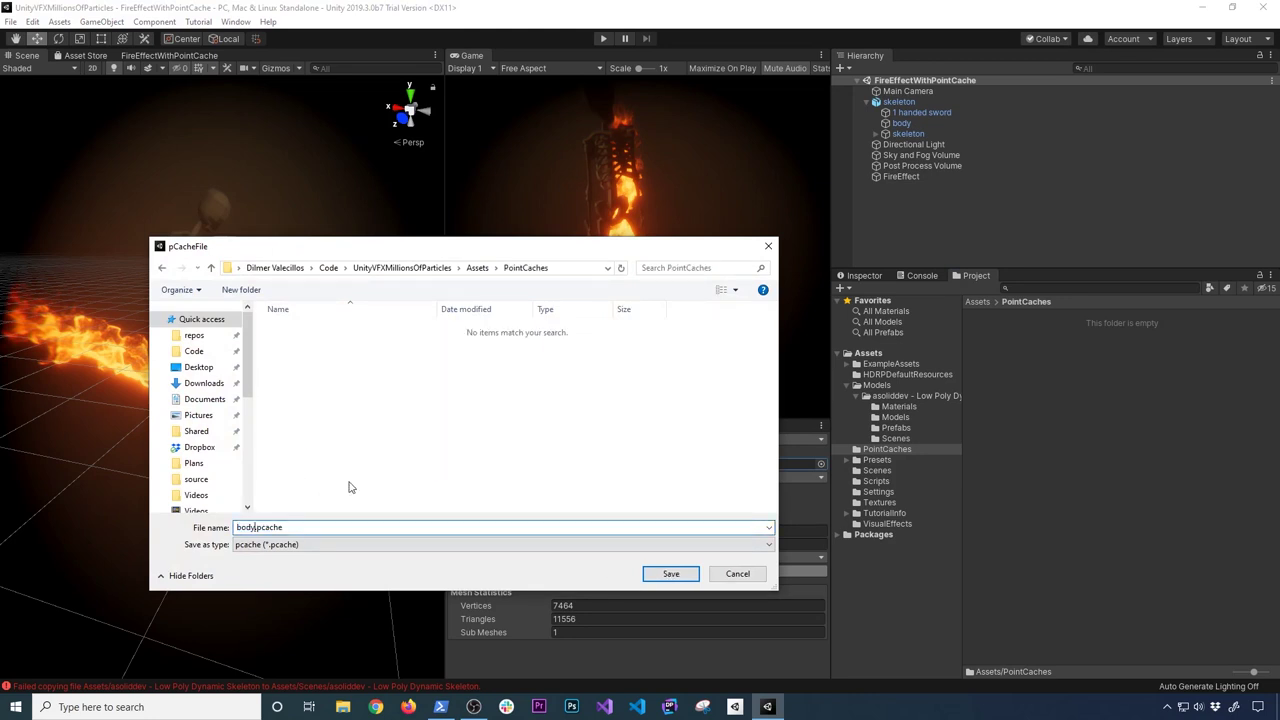
{"action": "type", "text": "n"}
{"action": "key", "text": "Return"}
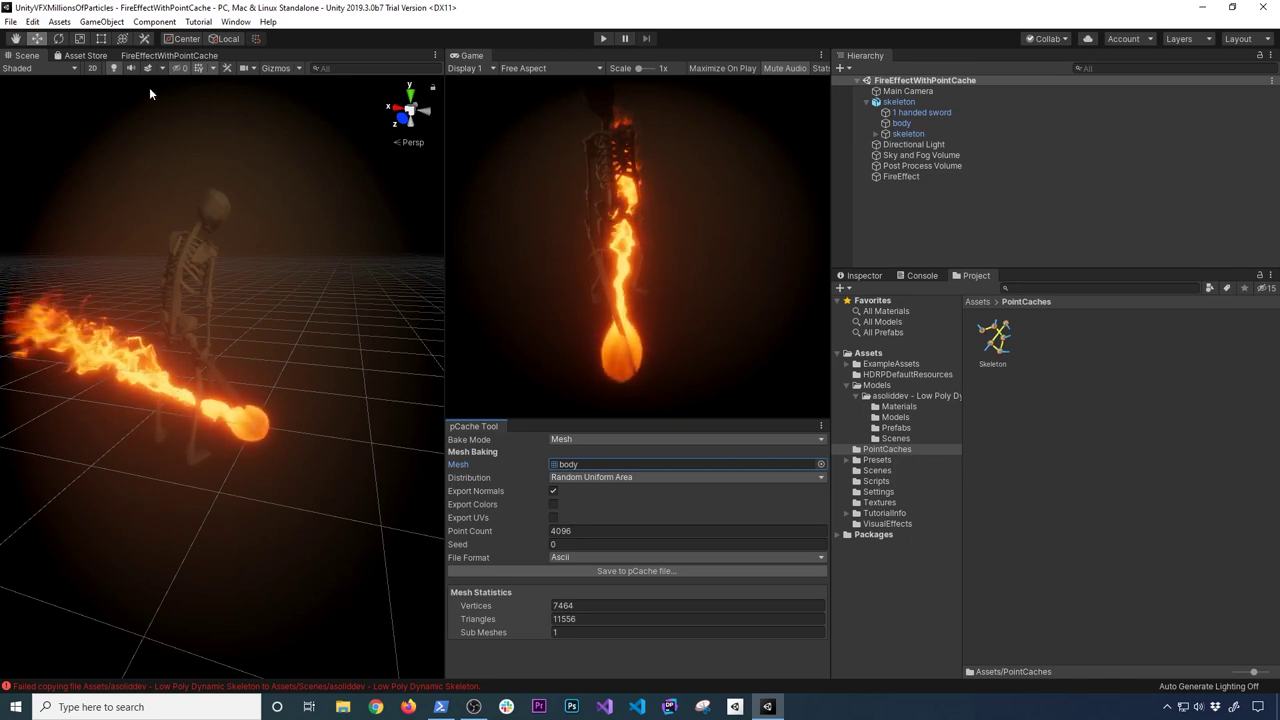
{"action": "left_click", "coordinate": [169, 56]}
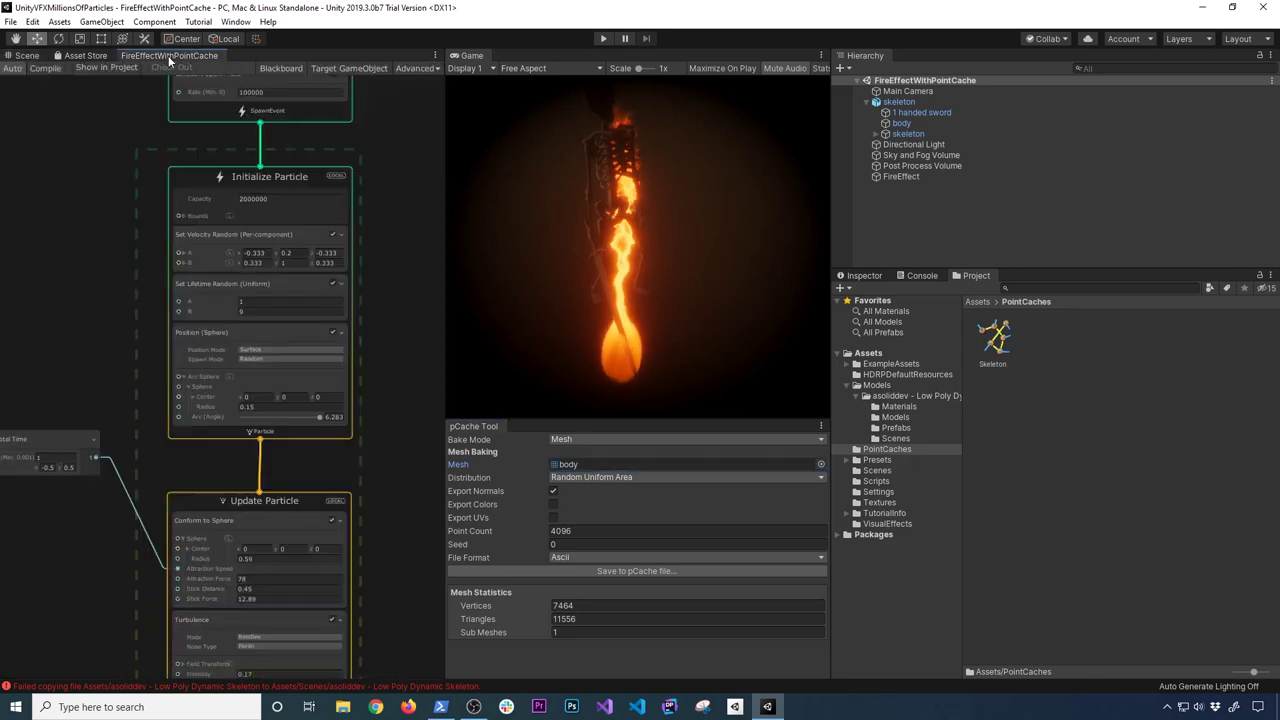
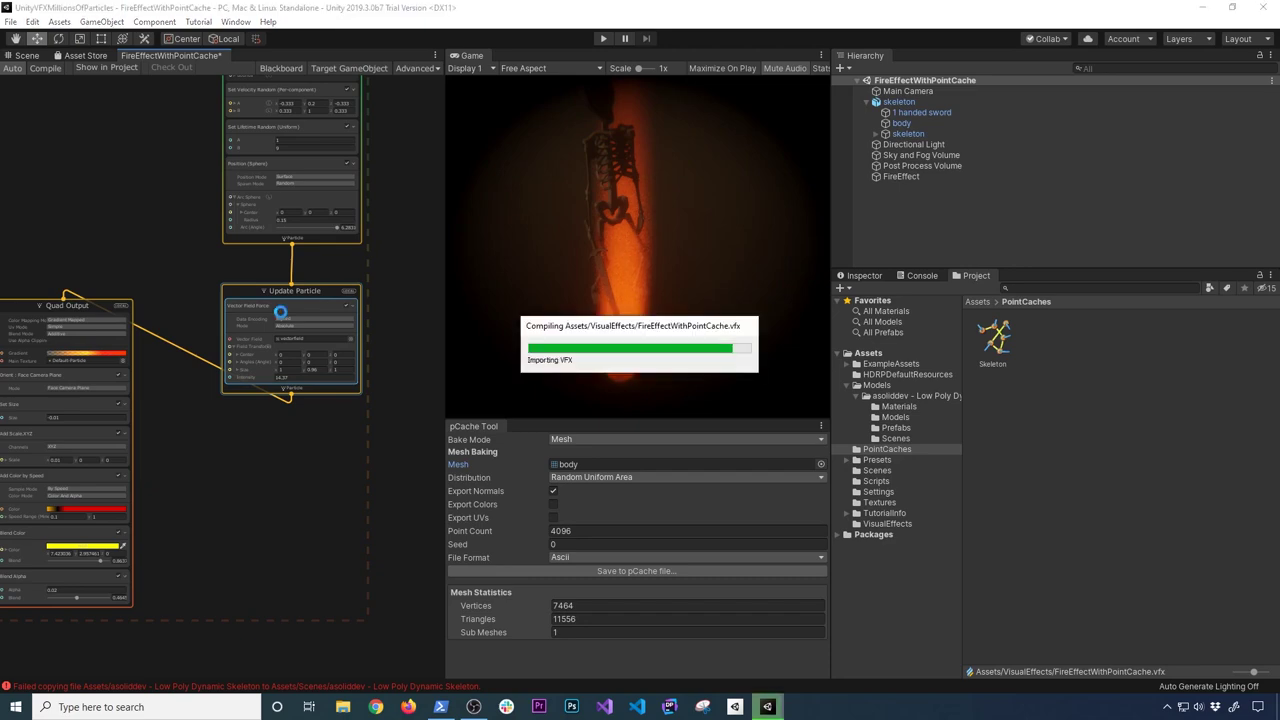
{"action": "scroll", "coordinate": [311, 324], "scroll_direction": "up", "scroll_amount": 5}
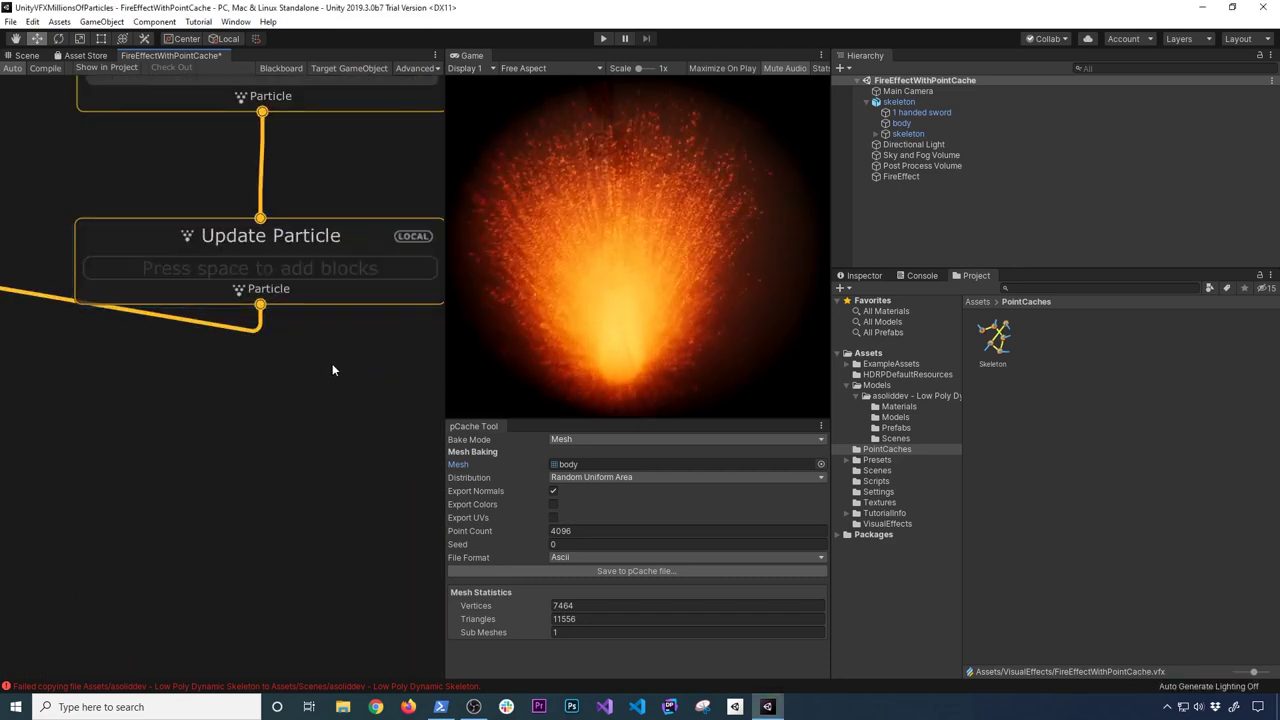
{"action": "scroll", "coordinate": [326, 396], "scroll_direction": "down", "scroll_amount": 5}
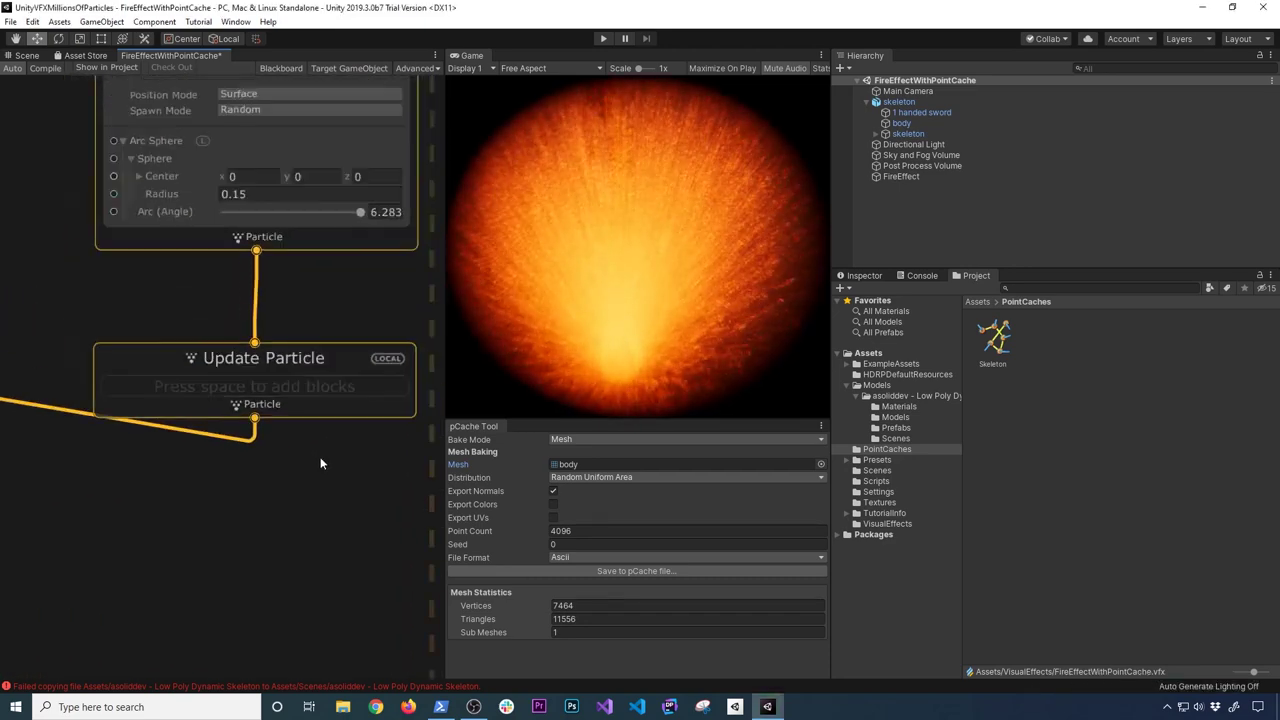
{"action": "scroll", "coordinate": [340, 445], "scroll_direction": "down", "scroll_amount": 1}
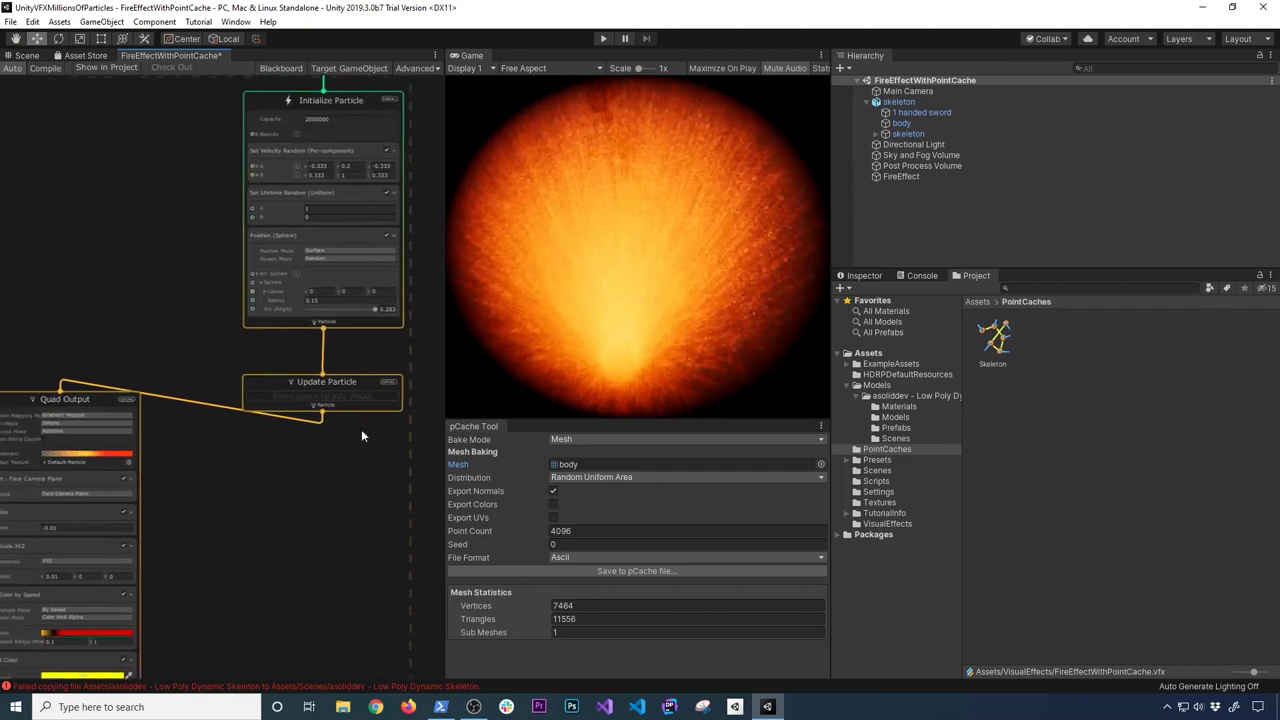
{"action": "right_click", "coordinate": [155, 302]}
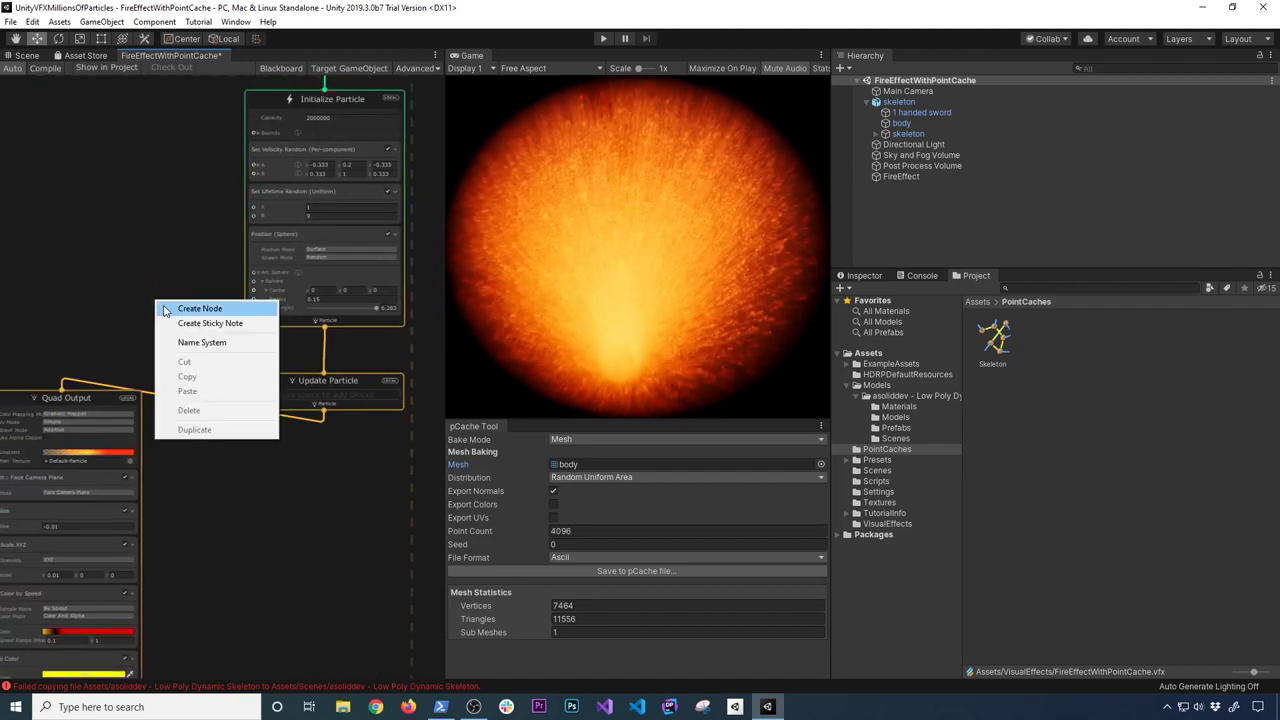
{"action": "left_click", "coordinate": [199, 308]}
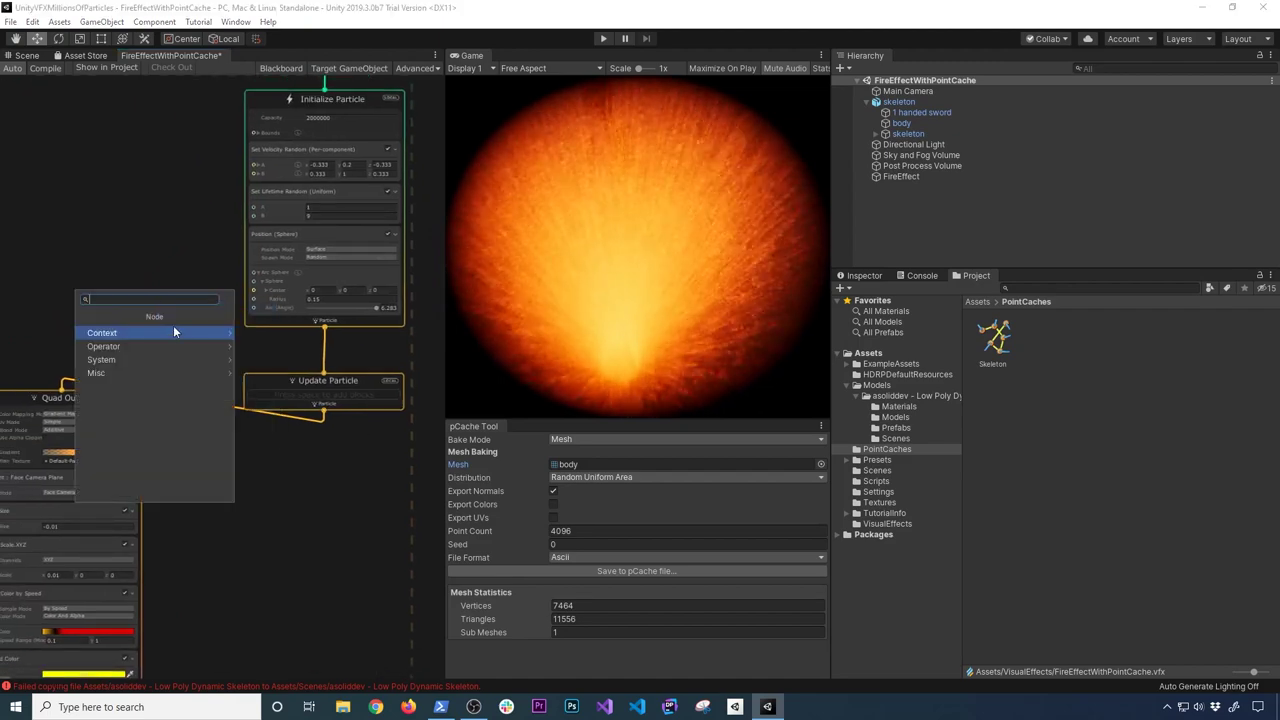
{"action": "type", "text": "point"}
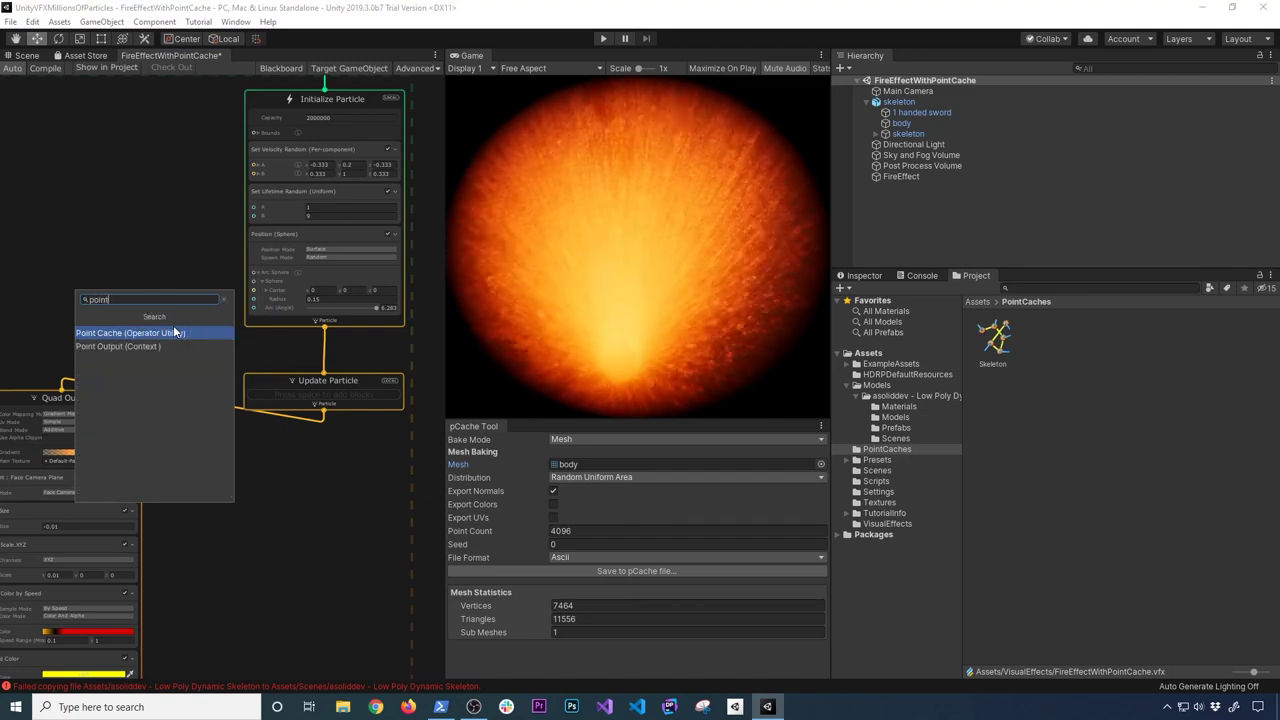
{"action": "left_click", "coordinate": [117, 335]}
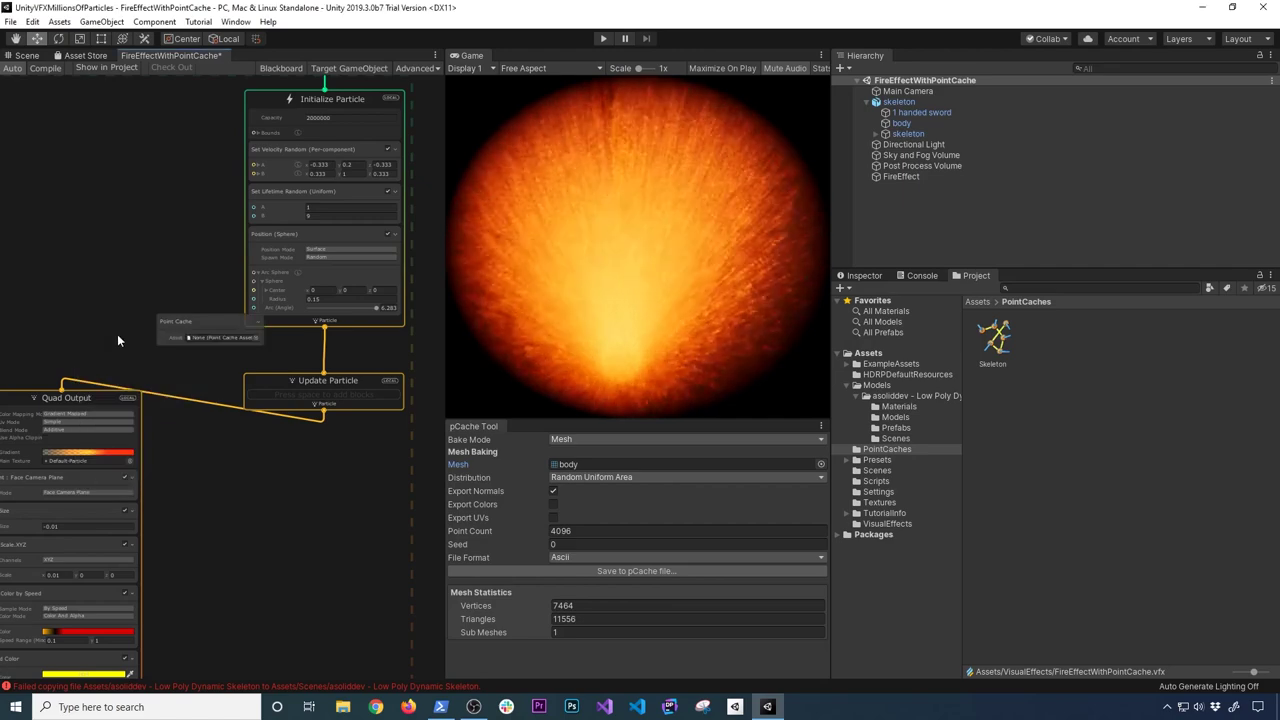
{"action": "right_click", "coordinate": [143, 328]}
{"action": "left_click", "coordinate": [160, 331]}
{"action": "type", "text": "point output"}
{"action": "key", "text": "Down"}
{"action": "key", "text": "Return"}
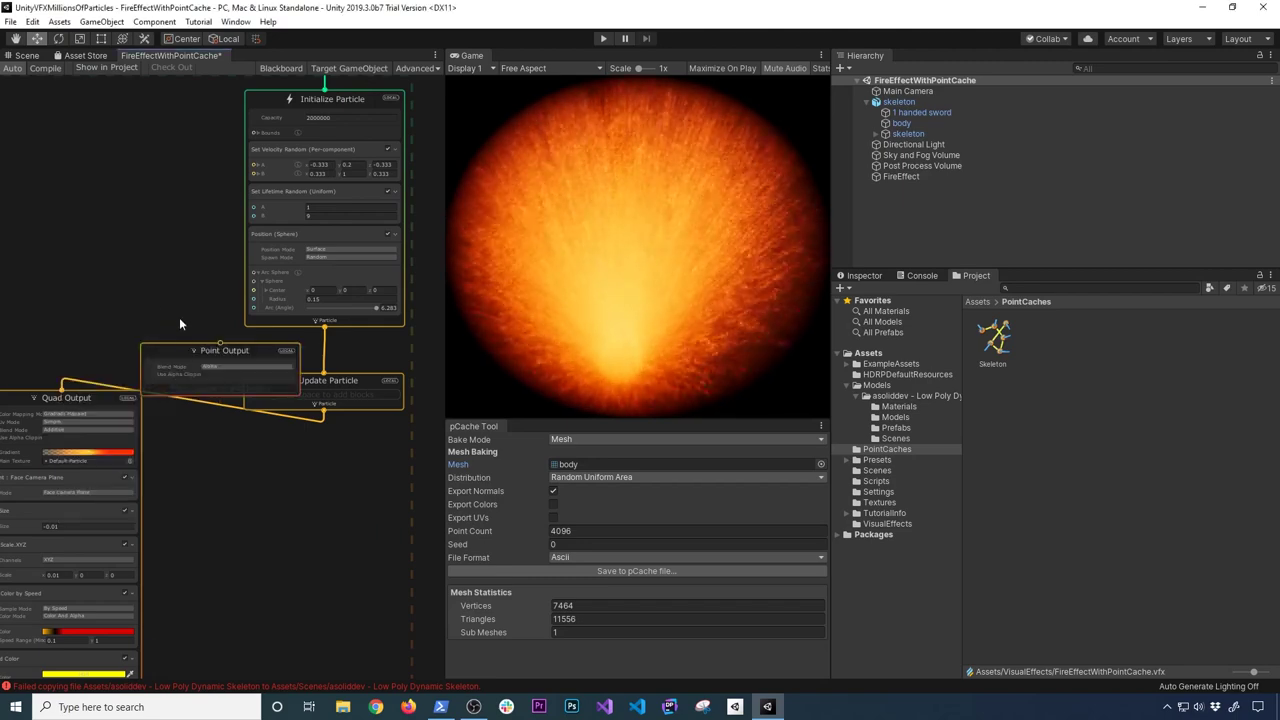
{"action": "left_click_drag", "start_coordinate": [176, 372], "coordinate": [76, 282]}
{"action": "right_click", "coordinate": [93, 326]}
{"action": "left_click", "coordinate": [110, 334]}
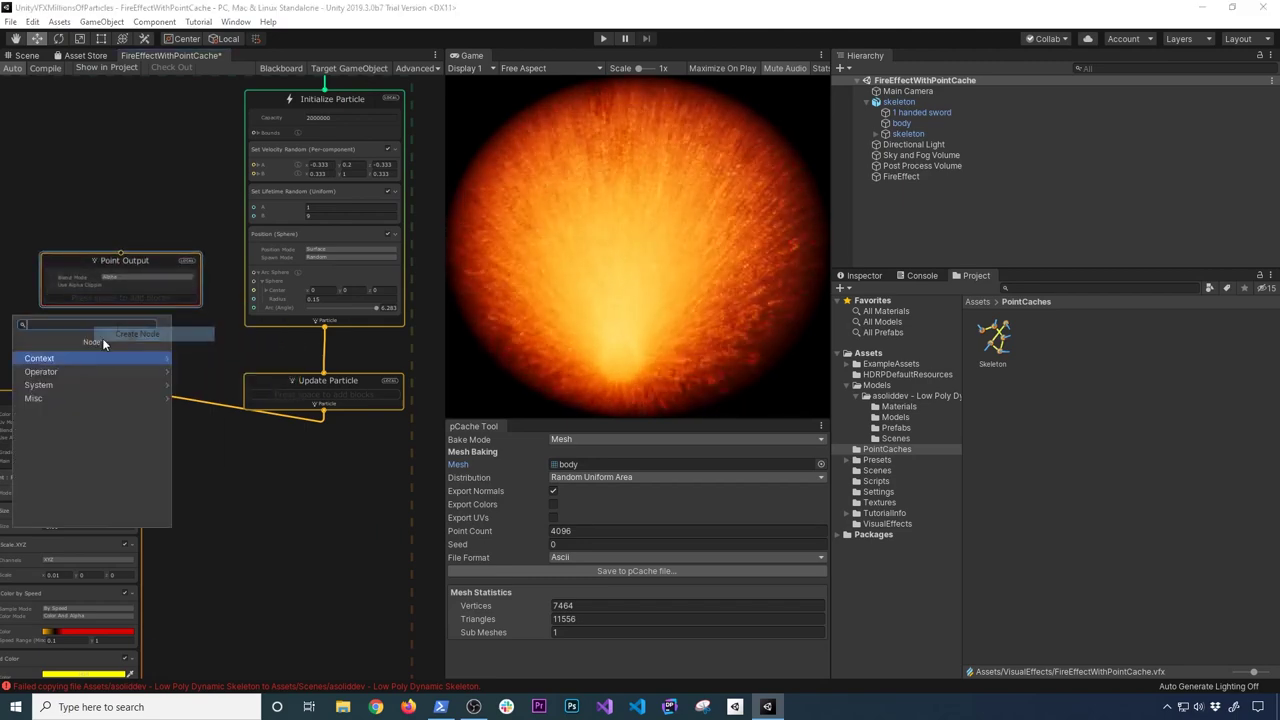
{"action": "type", "text": "point"}
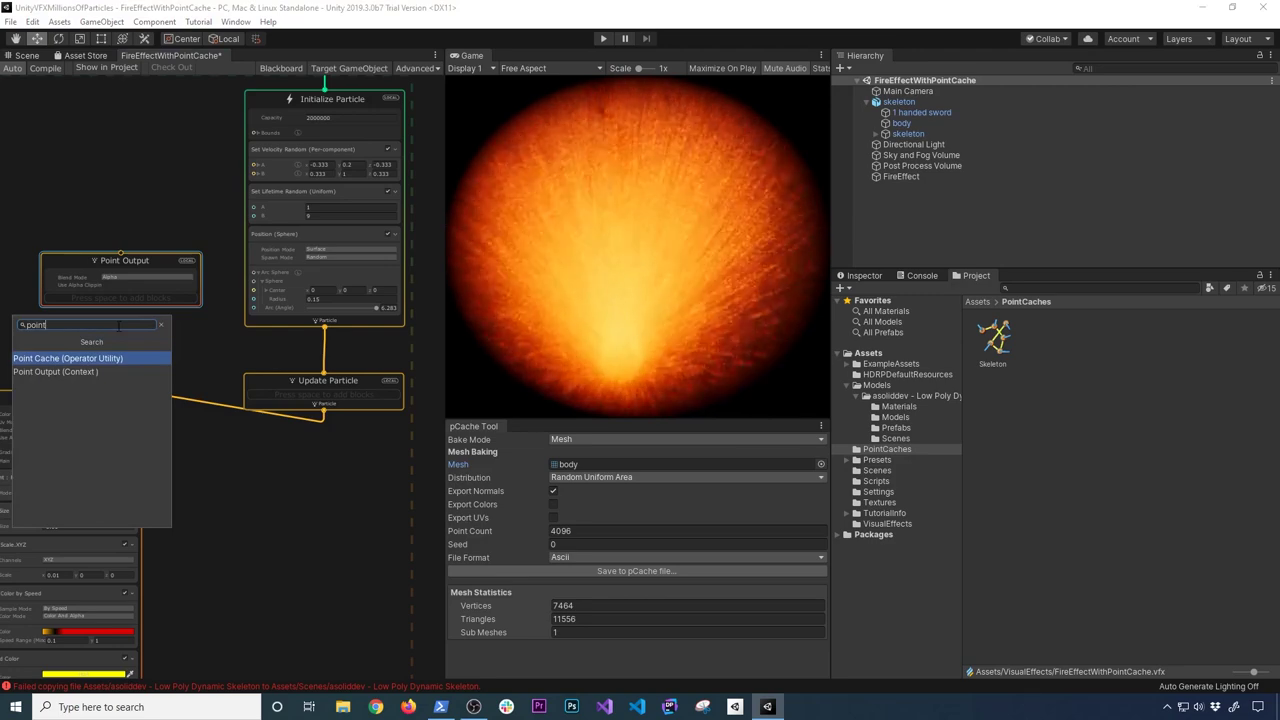
{"action": "key", "text": "Return"}
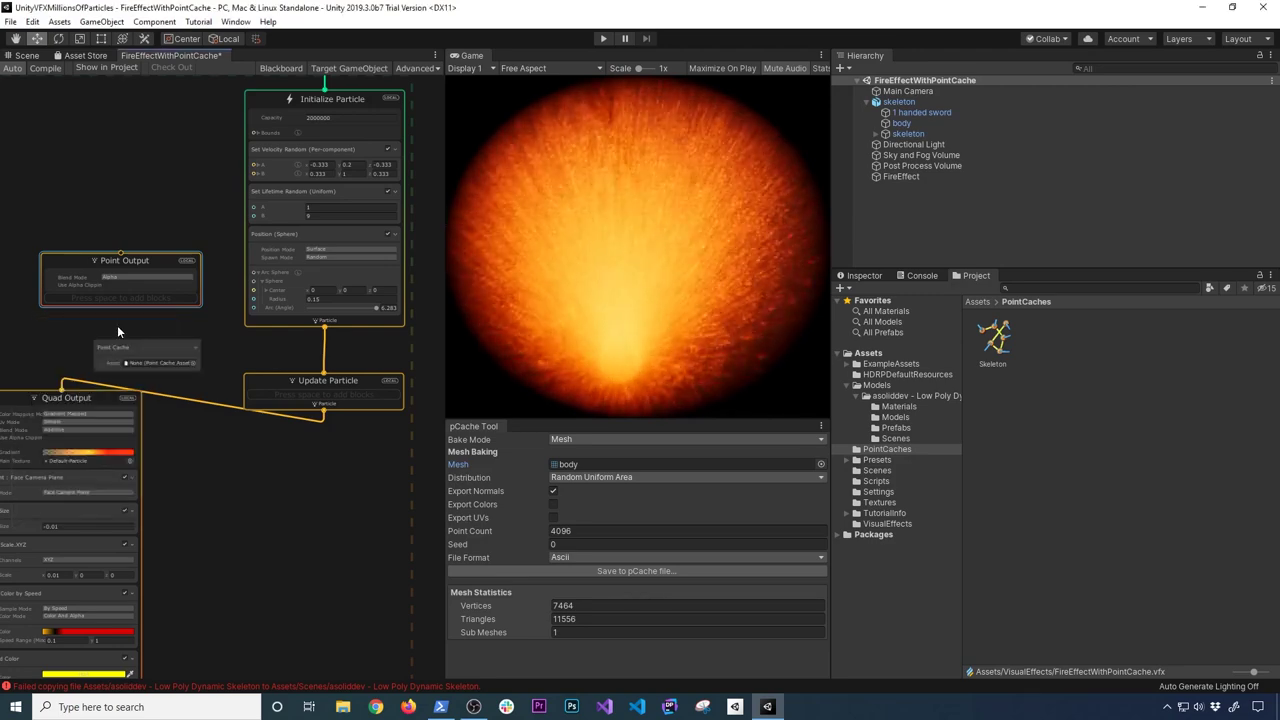
{"action": "left_click_drag", "start_coordinate": [120, 350], "coordinate": [86, 334]}
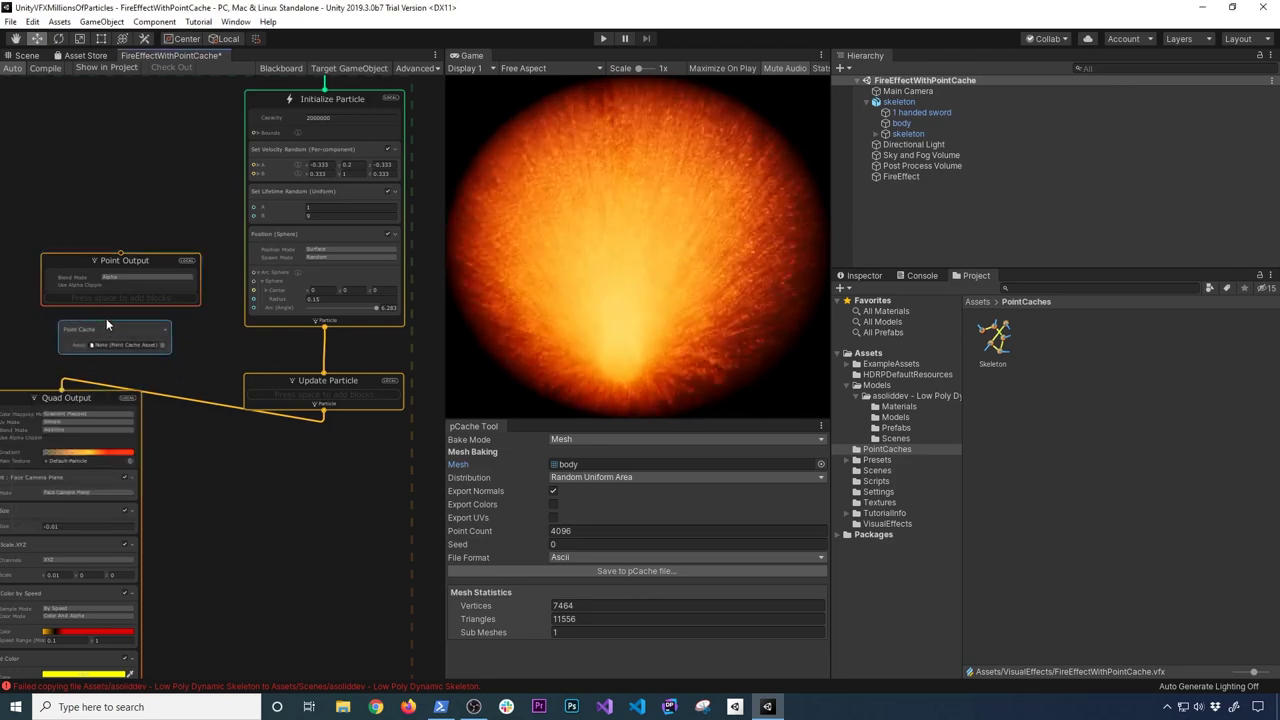
{"action": "key", "text": "Delete"}
{"action": "left_click", "coordinate": [112, 261]}
{"action": "key", "text": "Delete"}
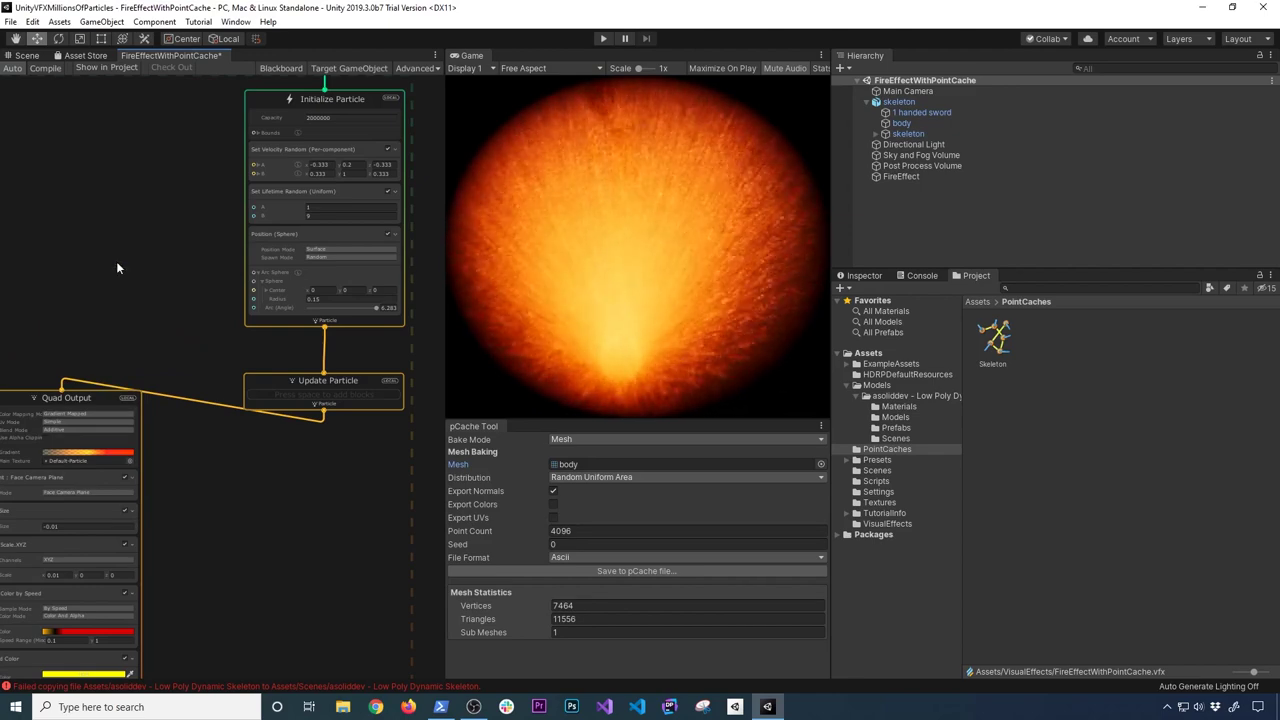
Add a Point Cache operator node in the empty graph area beside the Initialize Particle context.
{"action": "right_click", "coordinate": [116, 261]}
{"action": "left_click", "coordinate": [133, 266]}
{"action": "type", "text": "point"}
{"action": "key", "text": "Down"}
{"action": "key", "text": "Up"}
{"action": "key", "text": "Down"}
{"action": "key", "text": "Up"}
{"action": "key", "text": "Return"}
{"action": "left_click", "coordinate": [137, 289]}
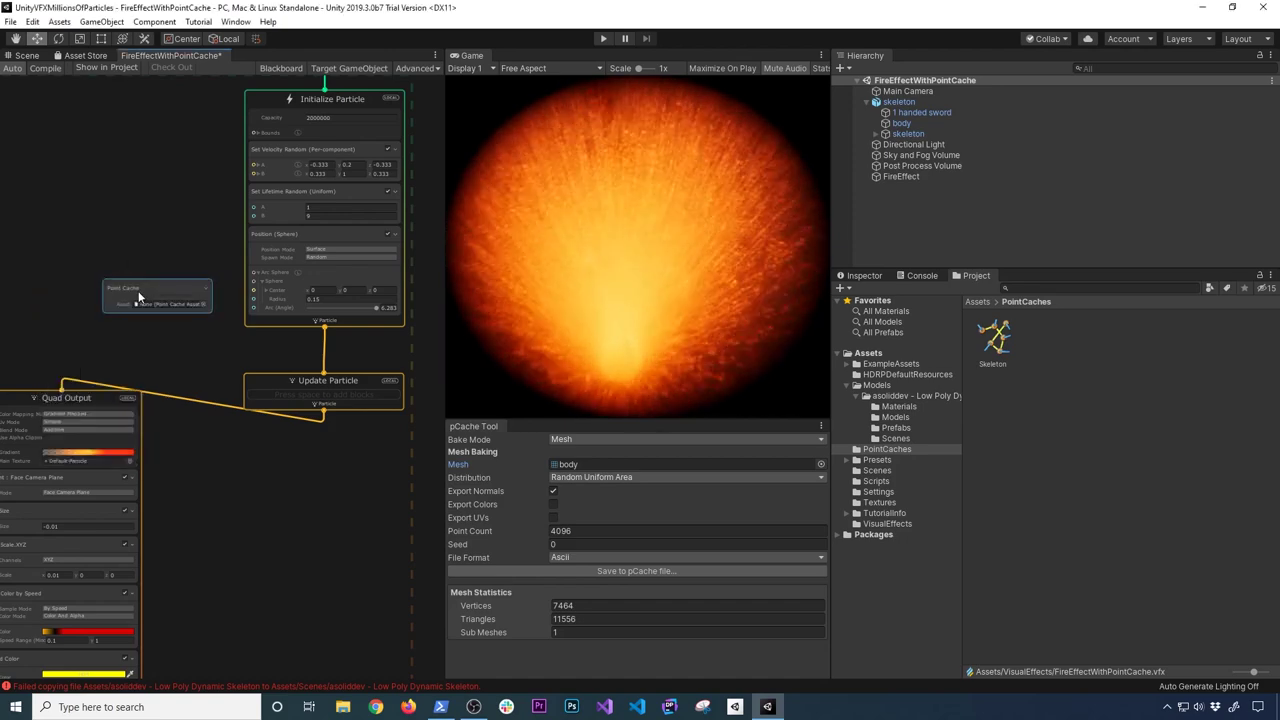
Assign the baked Skeleton asset from the PointCaches folder to the Point Cache node.
{"action": "scroll", "coordinate": [158, 354], "scroll_direction": "up", "scroll_amount": 3}
{"action": "scroll", "coordinate": [146, 289], "scroll_direction": "up", "scroll_amount": 2}
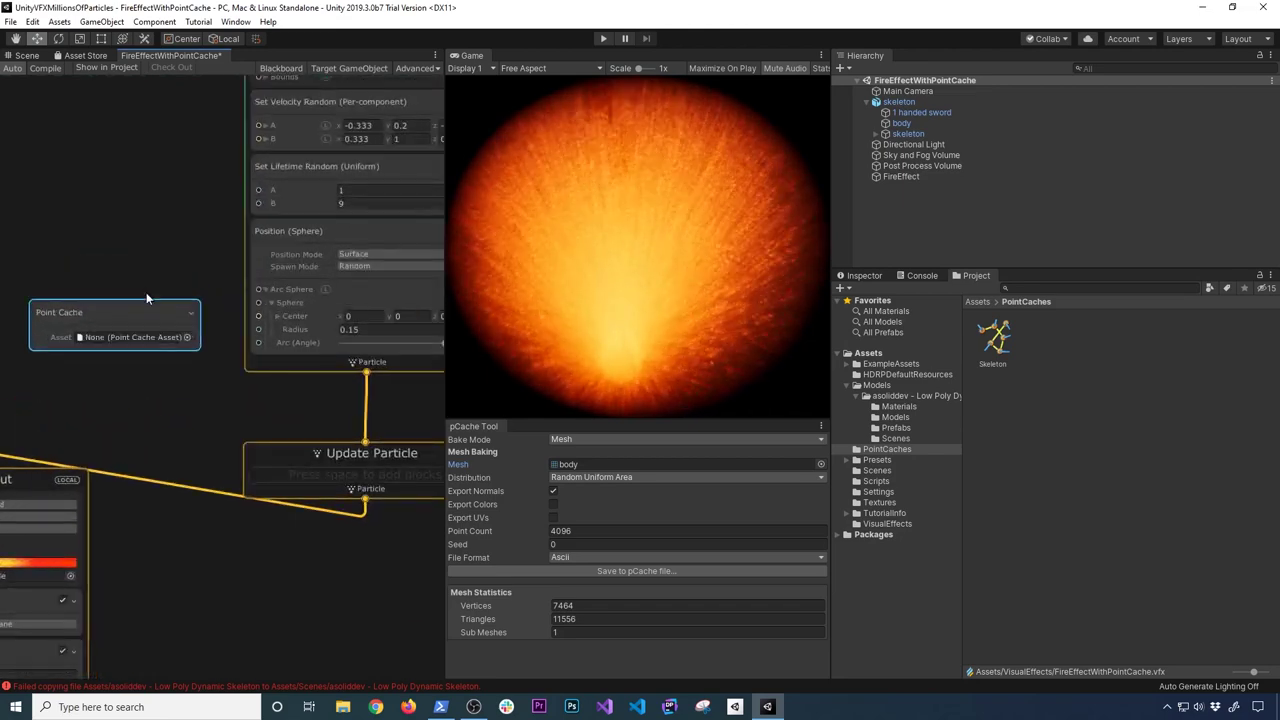
{"action": "left_click_drag", "start_coordinate": [993, 338], "coordinate": [134, 345]}
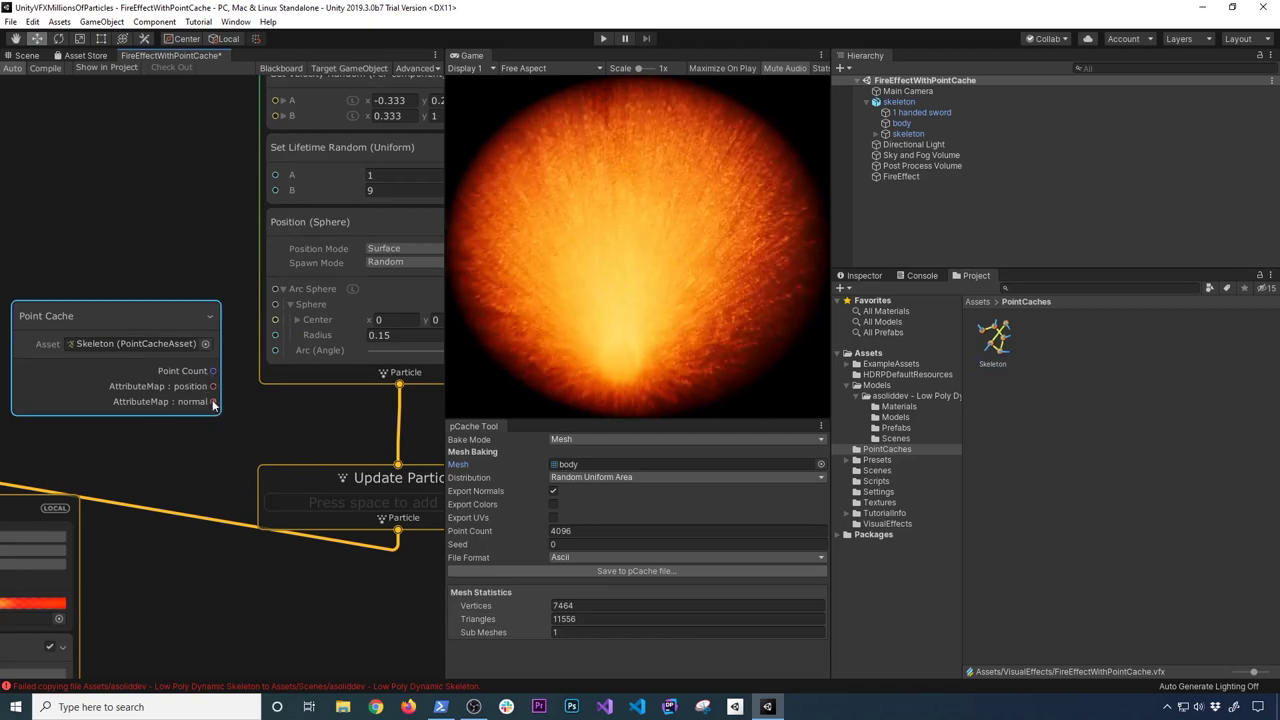
Reposition the Point Cache node beside the particle contexts and move Update Particle slightly closer to Initialize Particle.
{"action": "scroll", "coordinate": [196, 447], "scroll_direction": "down", "scroll_amount": 4}
{"action": "scroll", "coordinate": [196, 458], "scroll_direction": "up", "scroll_amount": 2}
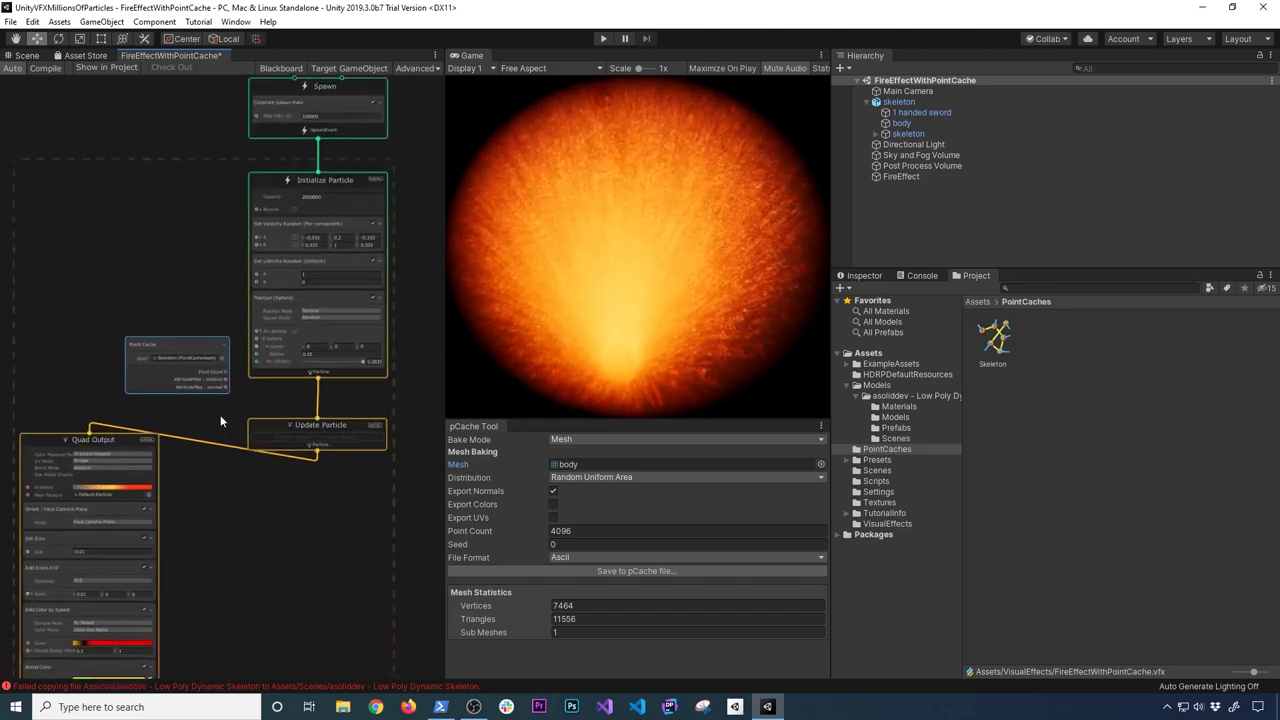
{"action": "scroll", "coordinate": [198, 383], "scroll_direction": "up", "scroll_amount": 2}
{"action": "left_click_drag", "start_coordinate": [210, 303], "coordinate": [144, 275]}
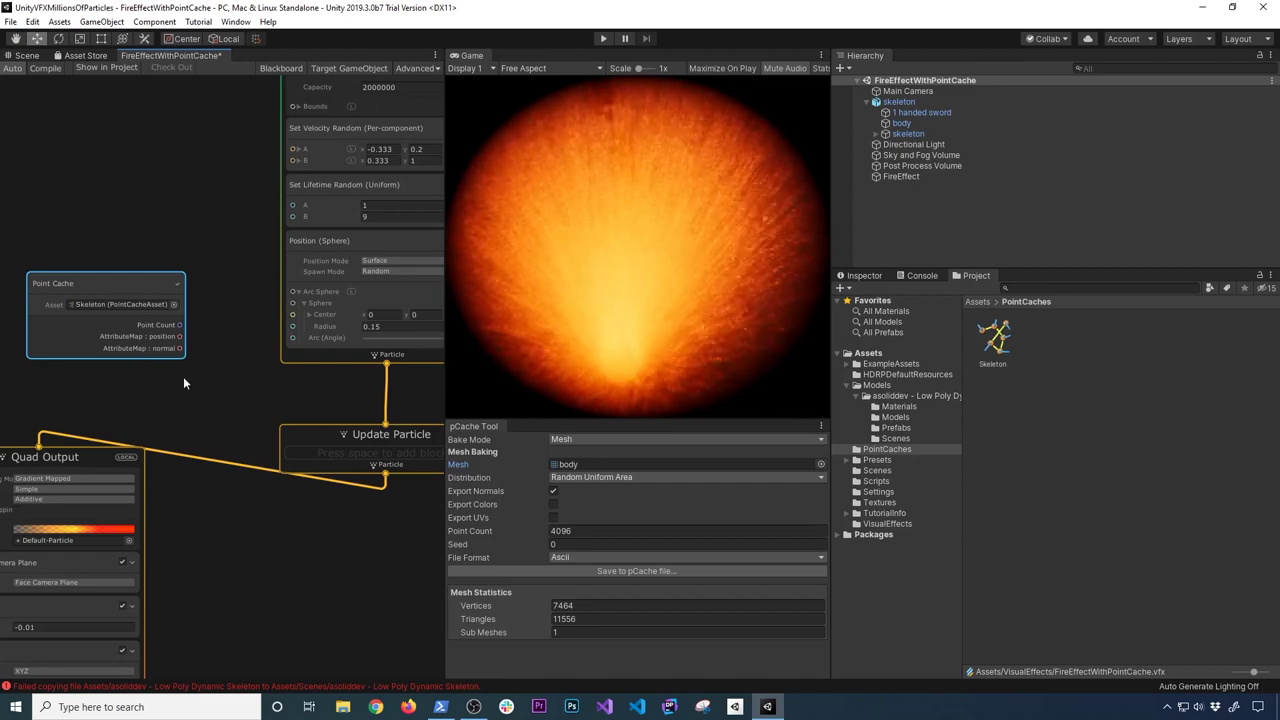
{"action": "middle_click_drag", "start_coordinate": [273, 410], "coordinate": [146, 297]}
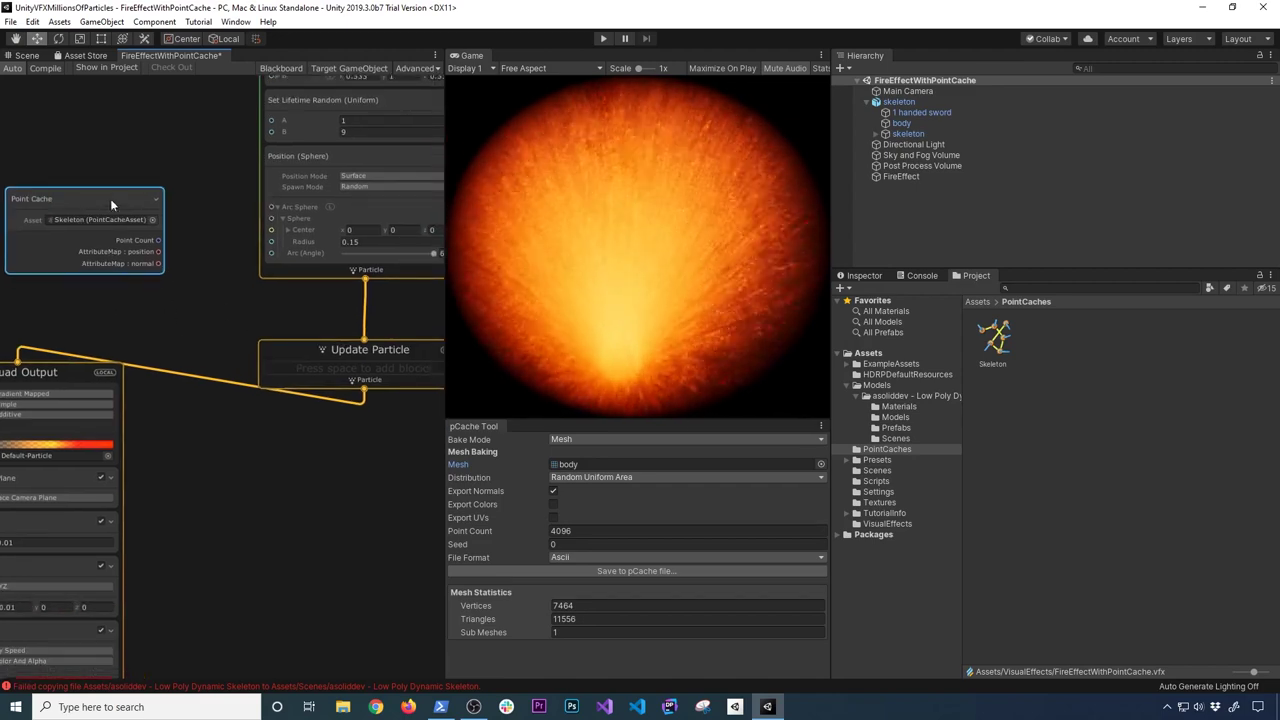
{"action": "left_click_drag", "start_coordinate": [111, 204], "coordinate": [164, 256]}
{"action": "middle_click_drag", "start_coordinate": [280, 305], "coordinate": [252, 313]}
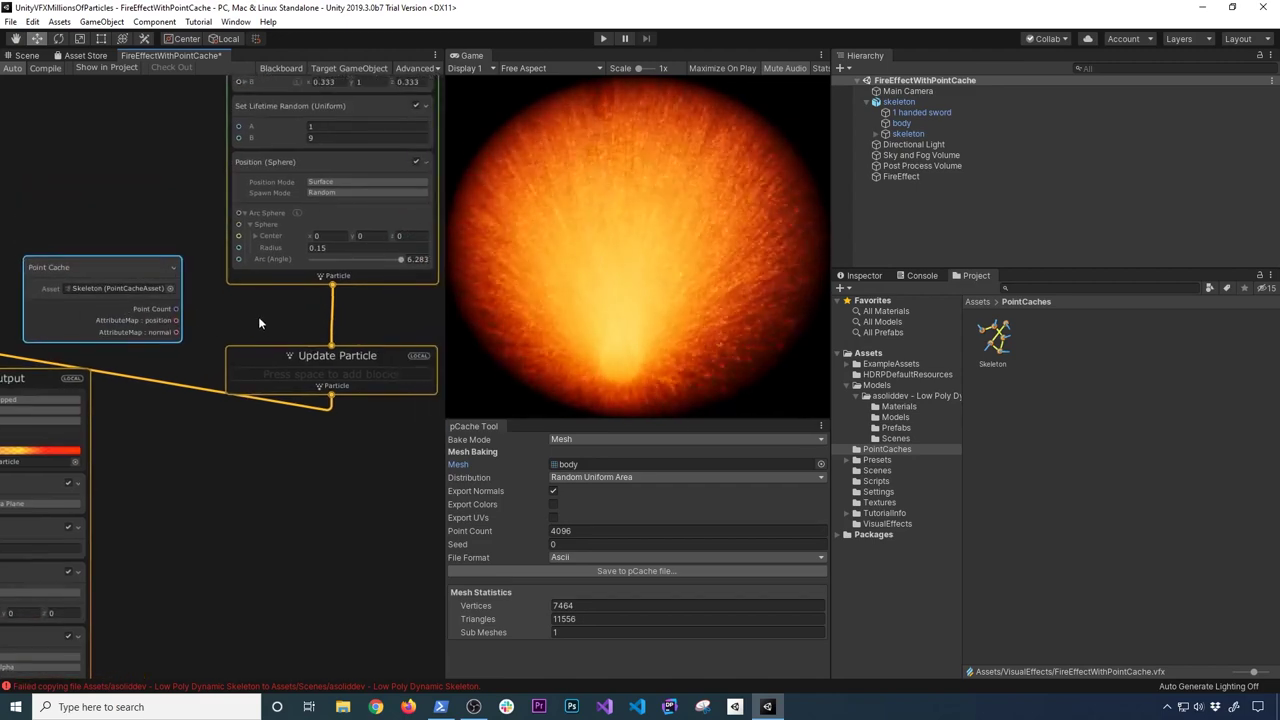
{"action": "left_click_drag", "start_coordinate": [278, 352], "coordinate": [281, 334]}
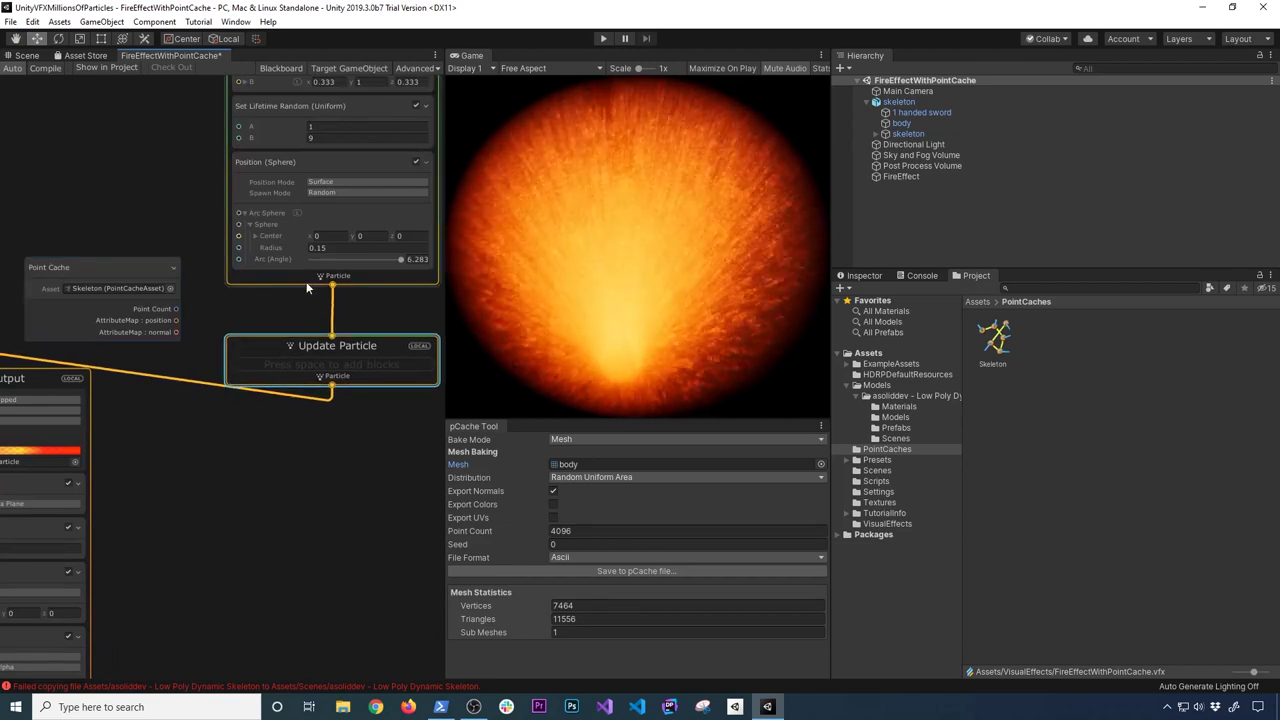
Add a Set Position from Map block to the Update Particle context.
{"action": "right_click", "coordinate": [295, 365]}
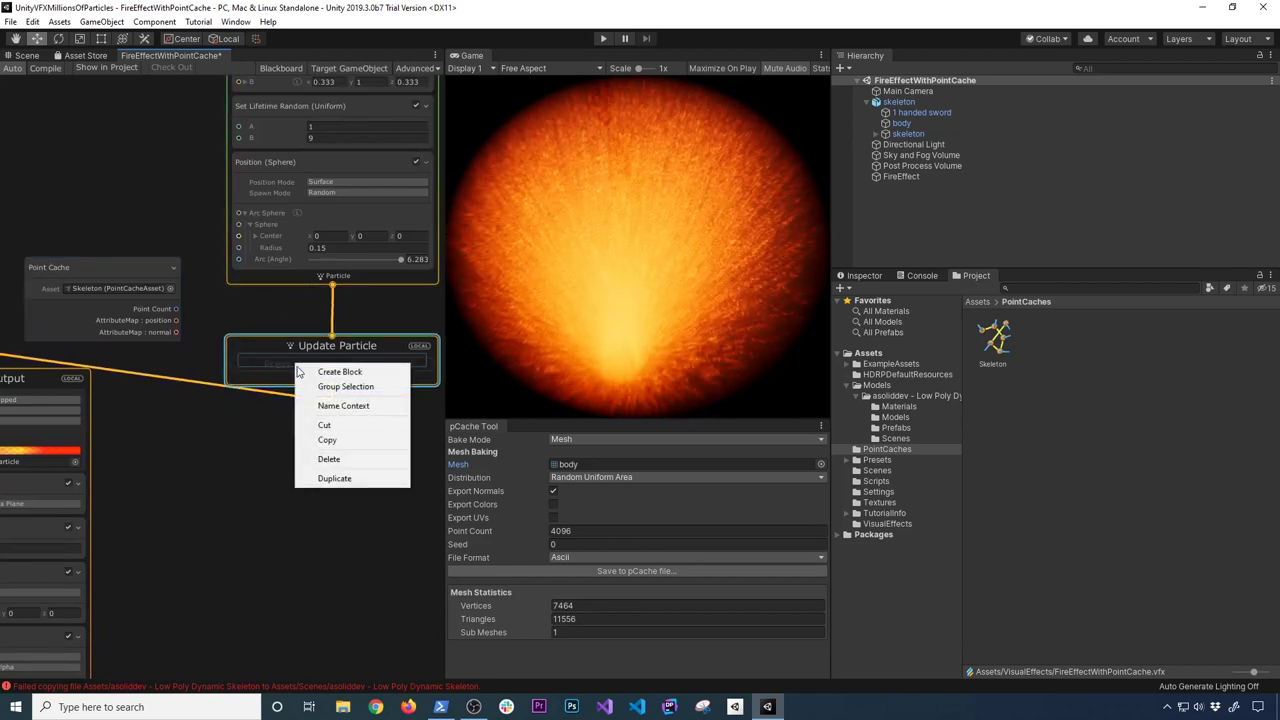
{"action": "left_click", "coordinate": [298, 371]}
{"action": "type", "text": "poin"}
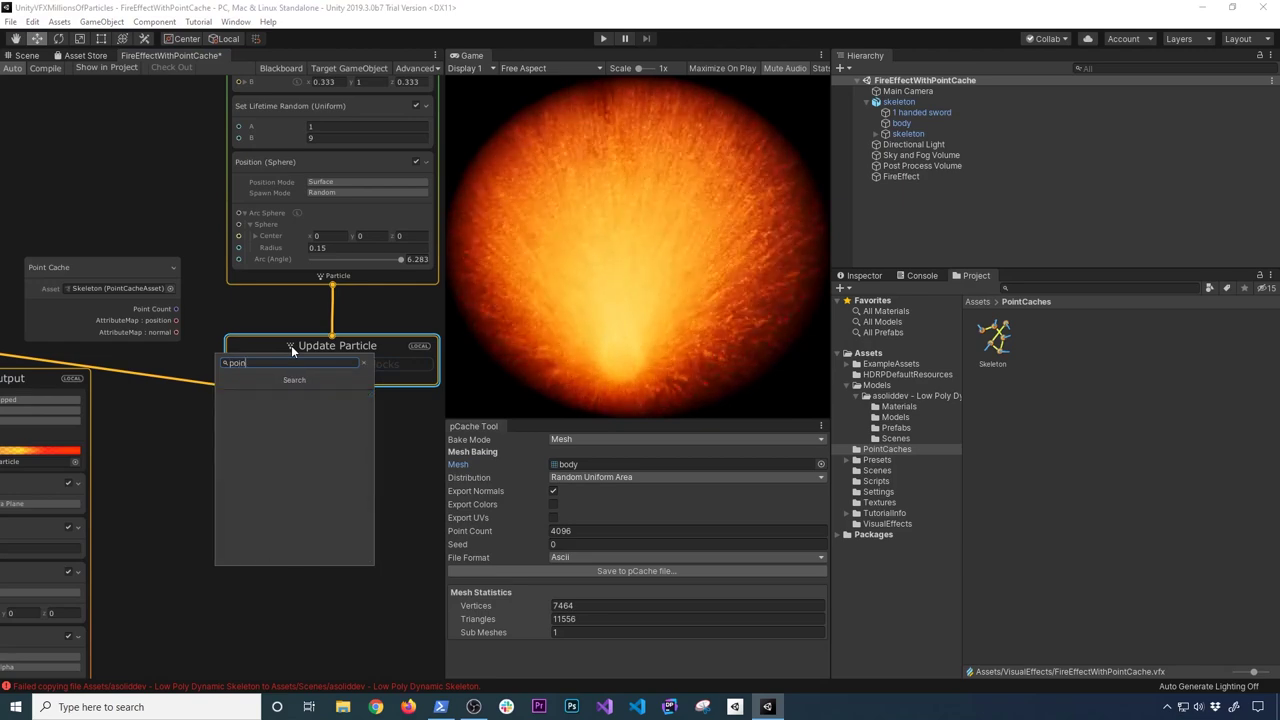
{"action": "key", "text": "BackSpace"}
{"action": "key", "text": "BackSpace"}
{"action": "key", "text": "BackSpace"}
{"action": "type", "text": "map"}
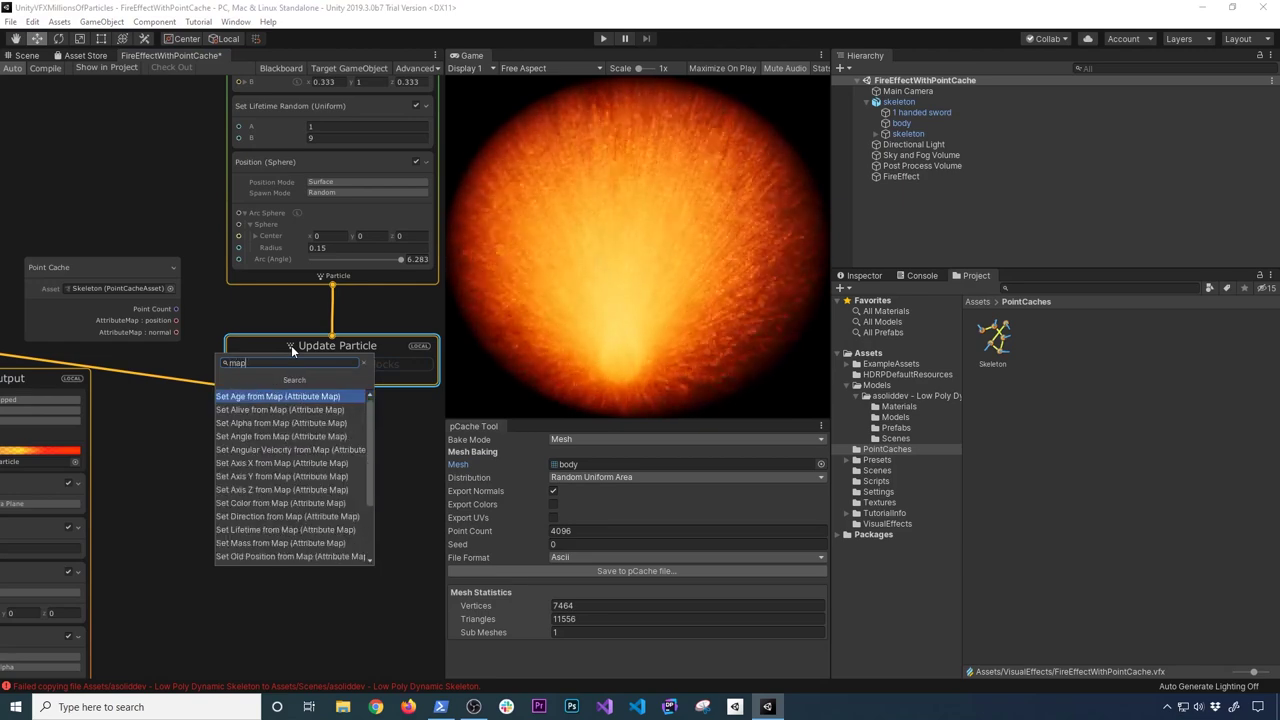
{"action": "scroll", "coordinate": [320, 495], "scroll_direction": "down", "scroll_amount": 3}
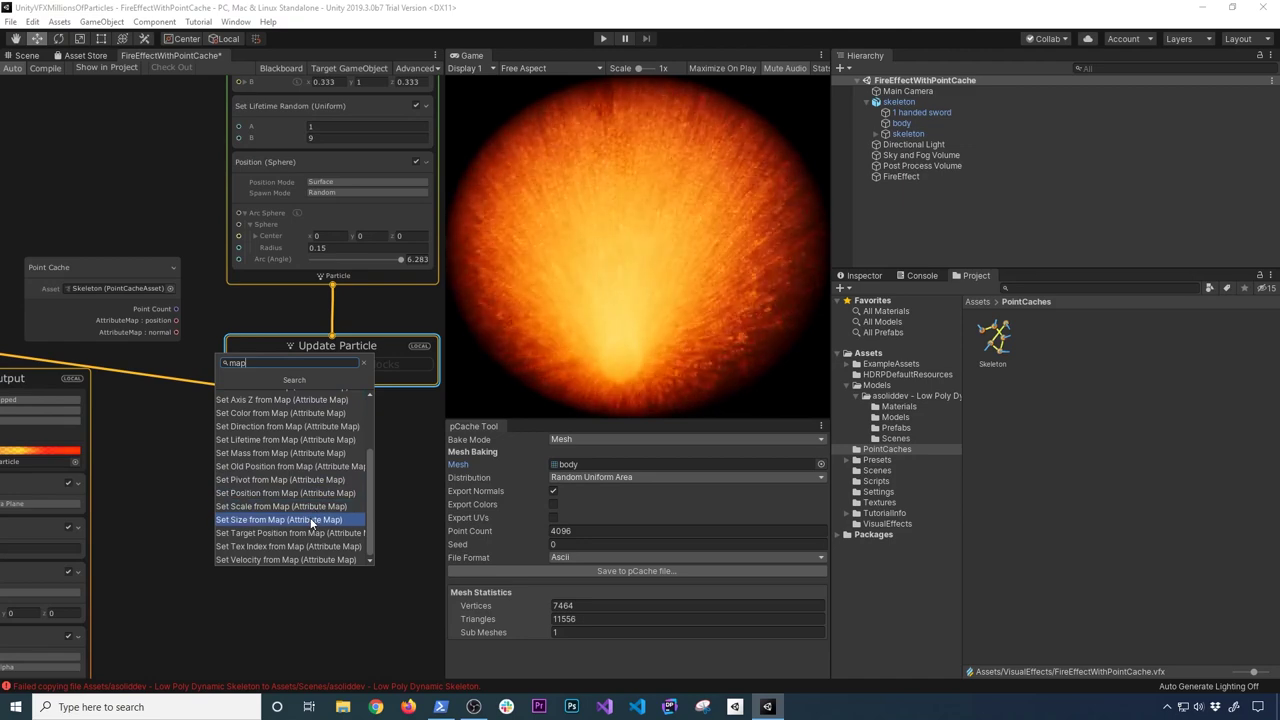
{"action": "left_click", "coordinate": [295, 493]}
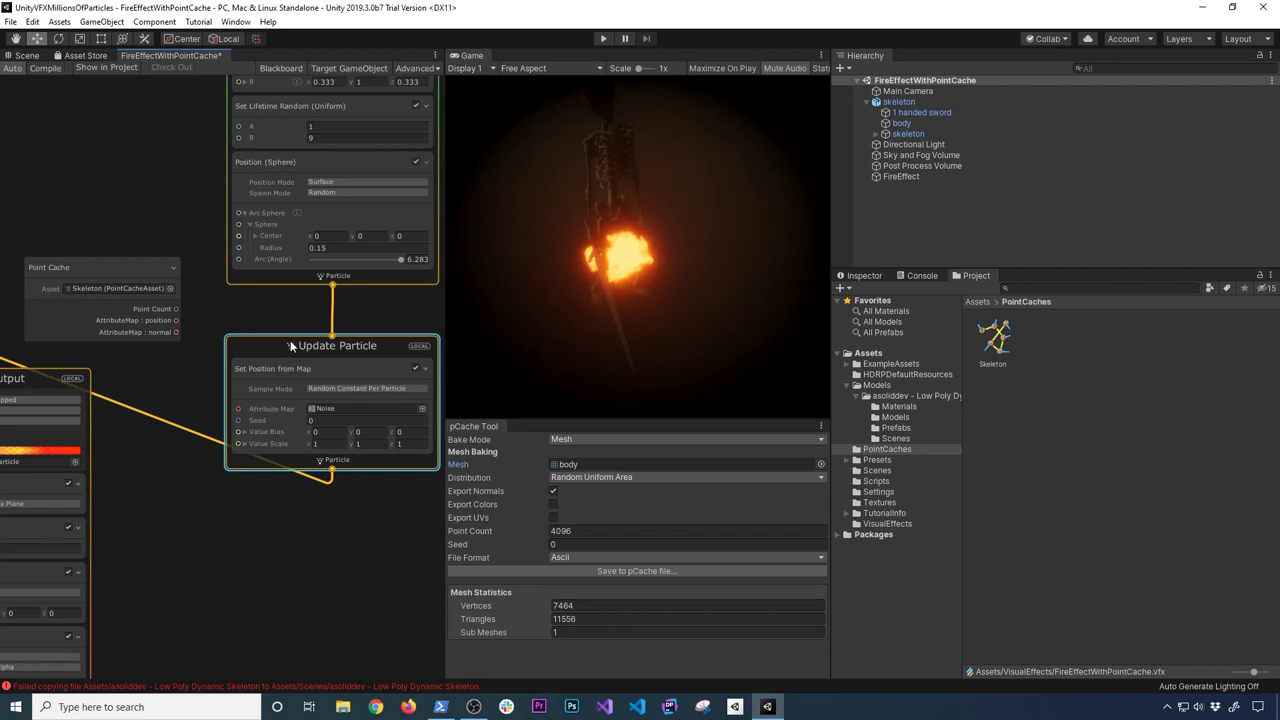
Connect the Point Cache's AttributeMap : position output to the Attribute Map input of the Set Position from Map block.
{"action": "left_click_drag", "start_coordinate": [127, 285], "coordinate": [112, 279]}
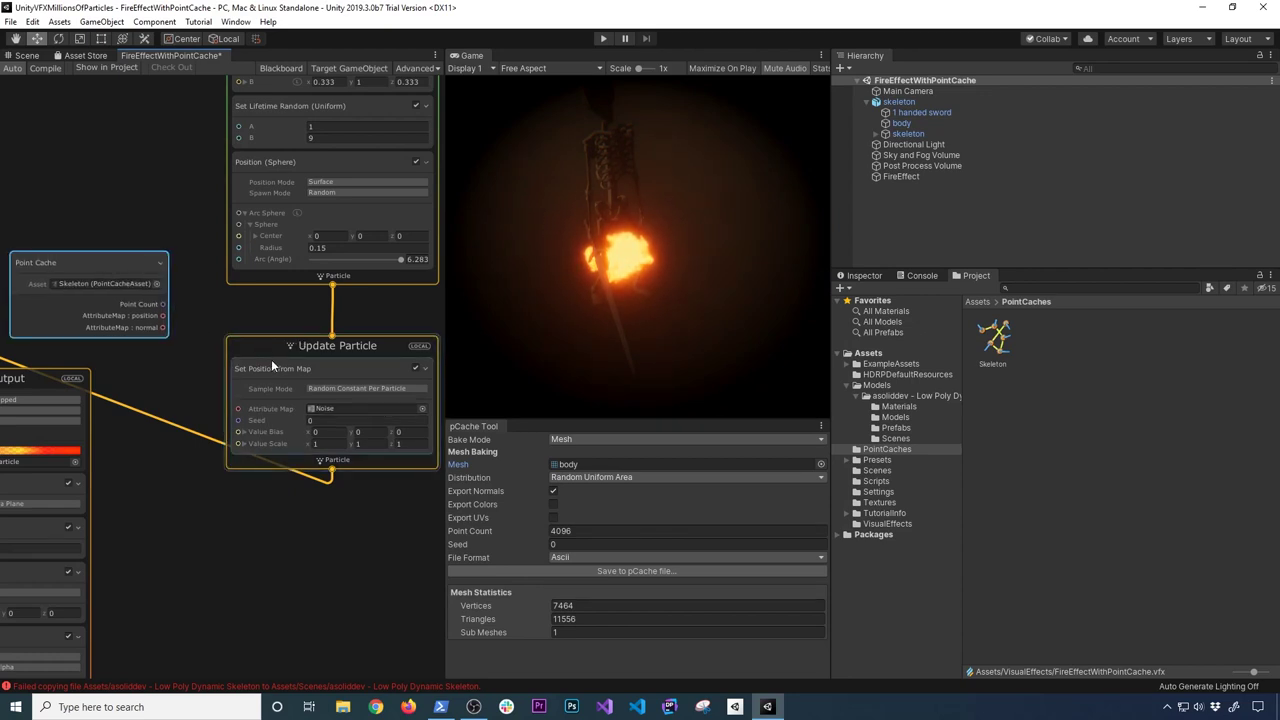
{"action": "left_click_drag", "start_coordinate": [273, 347], "coordinate": [251, 339]}
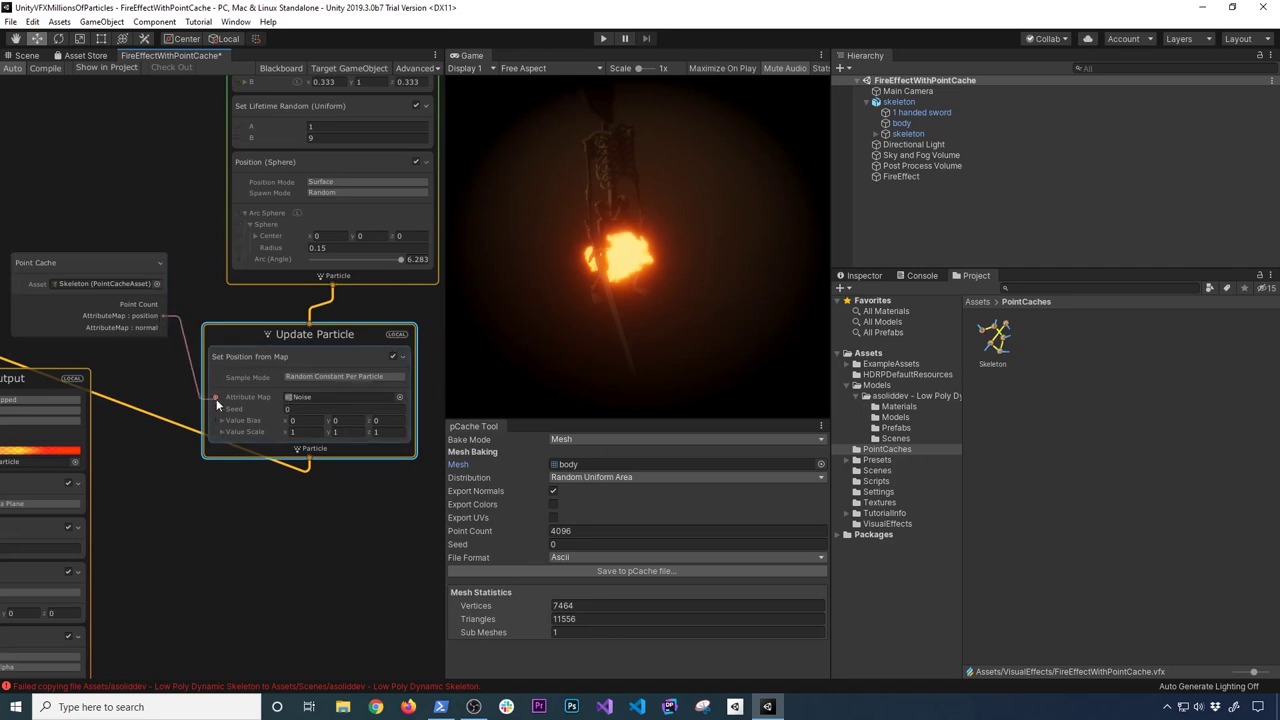
{"action": "left_click_drag", "start_coordinate": [217, 403], "coordinate": [215, 397]}
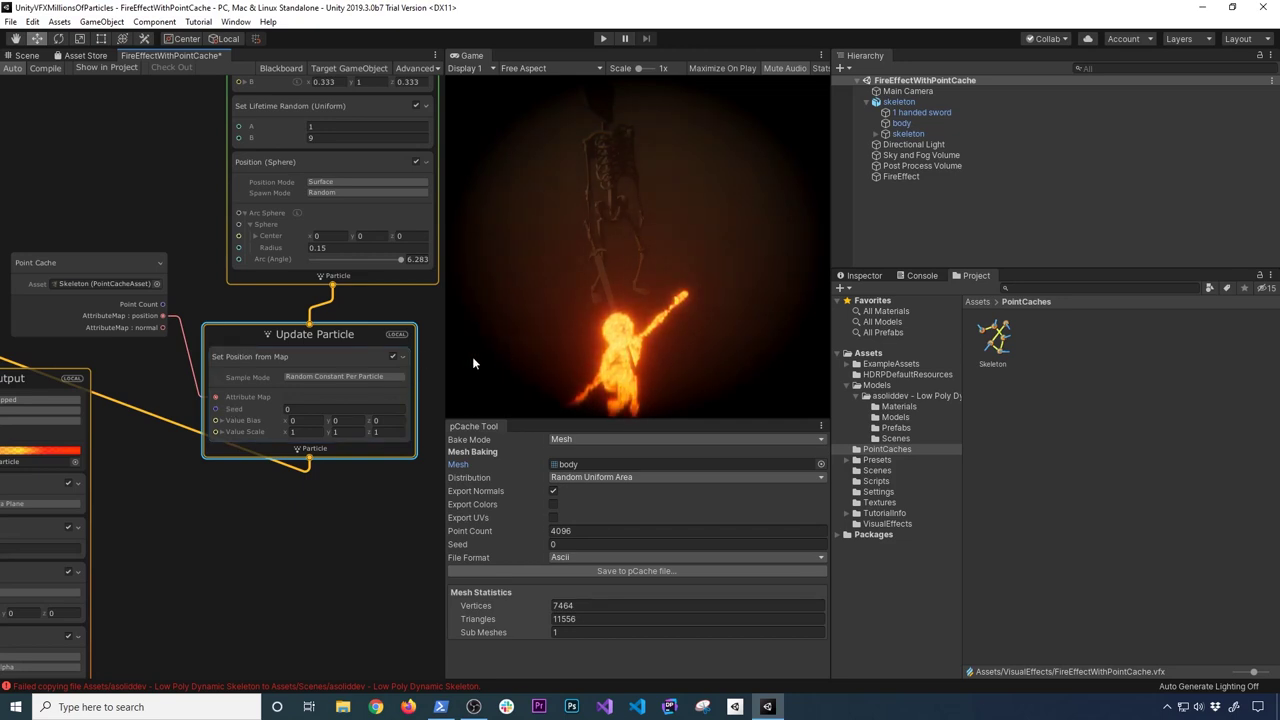
Try 32 and 3 as the Y Value Scale of Set Position from Map, and settle on 2.
{"action": "left_click", "coordinate": [310, 431]}
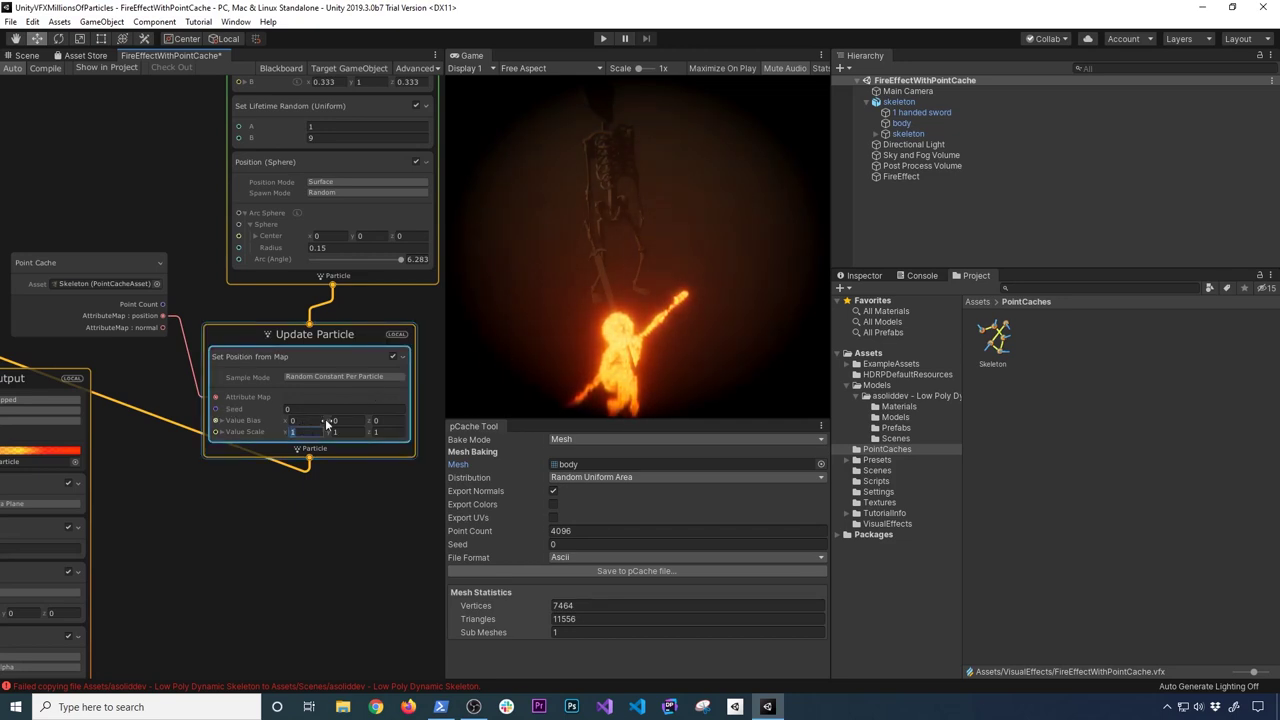
{"action": "type", "text": "2"}
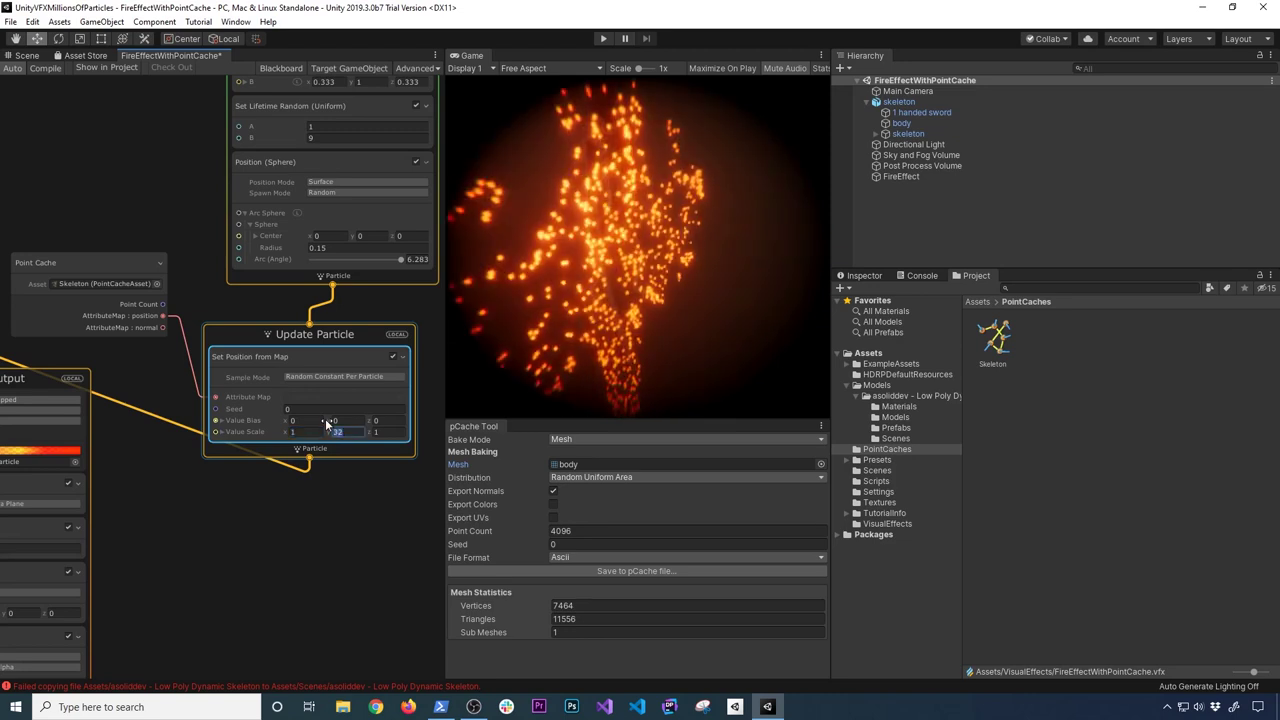
{"action": "type", "text": "3"}
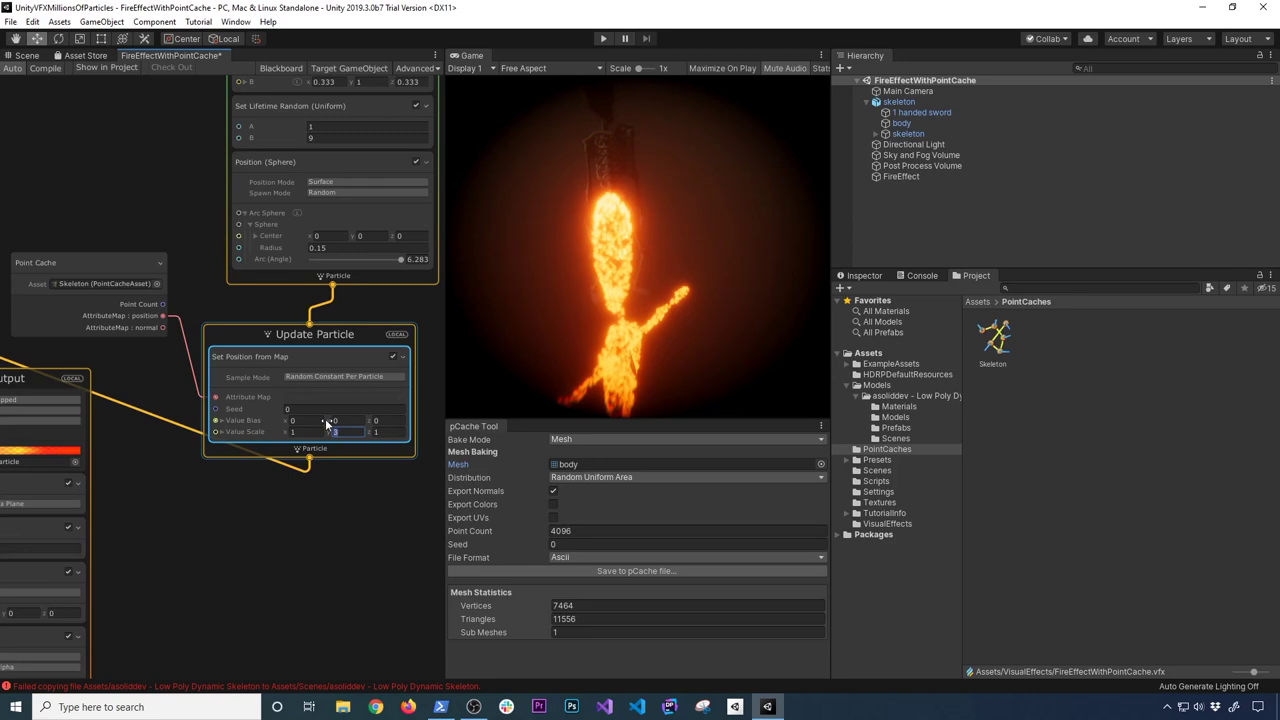
{"action": "type", "text": "2"}
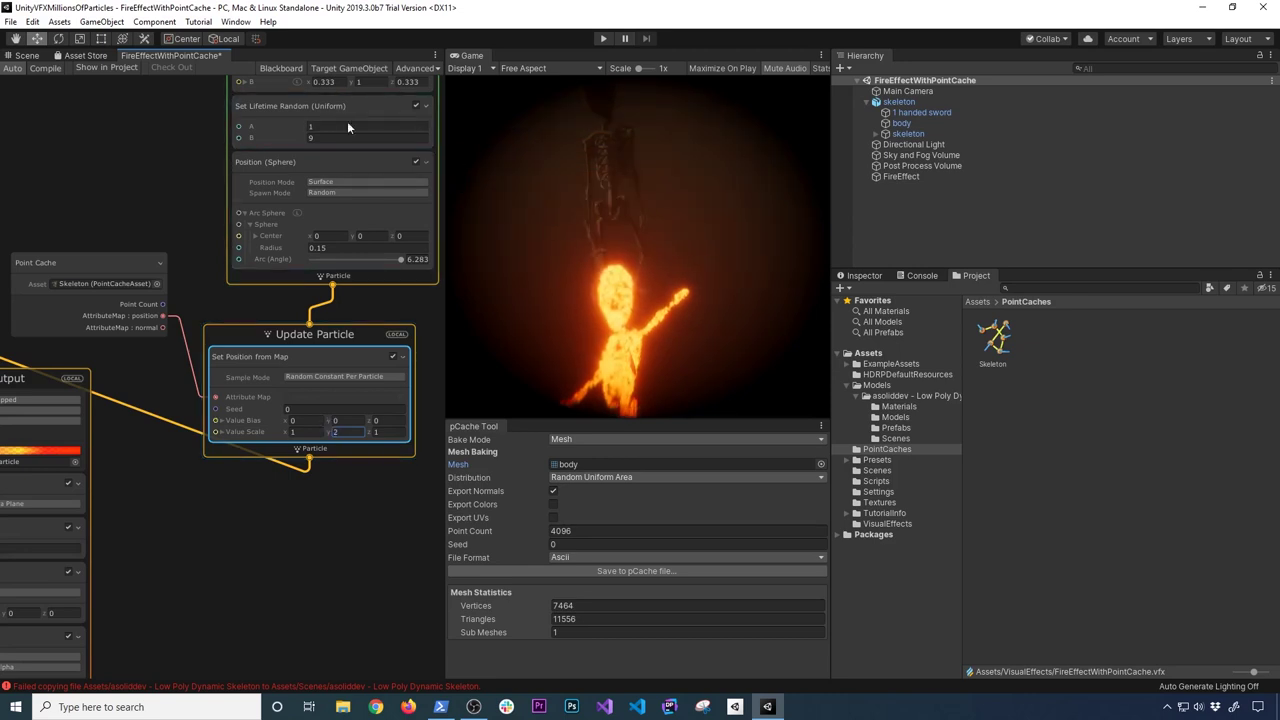
Switch to the Scene view and examine the flaming particle skeleton next to the original skeleton model.
{"action": "left_click", "coordinate": [22, 55]}
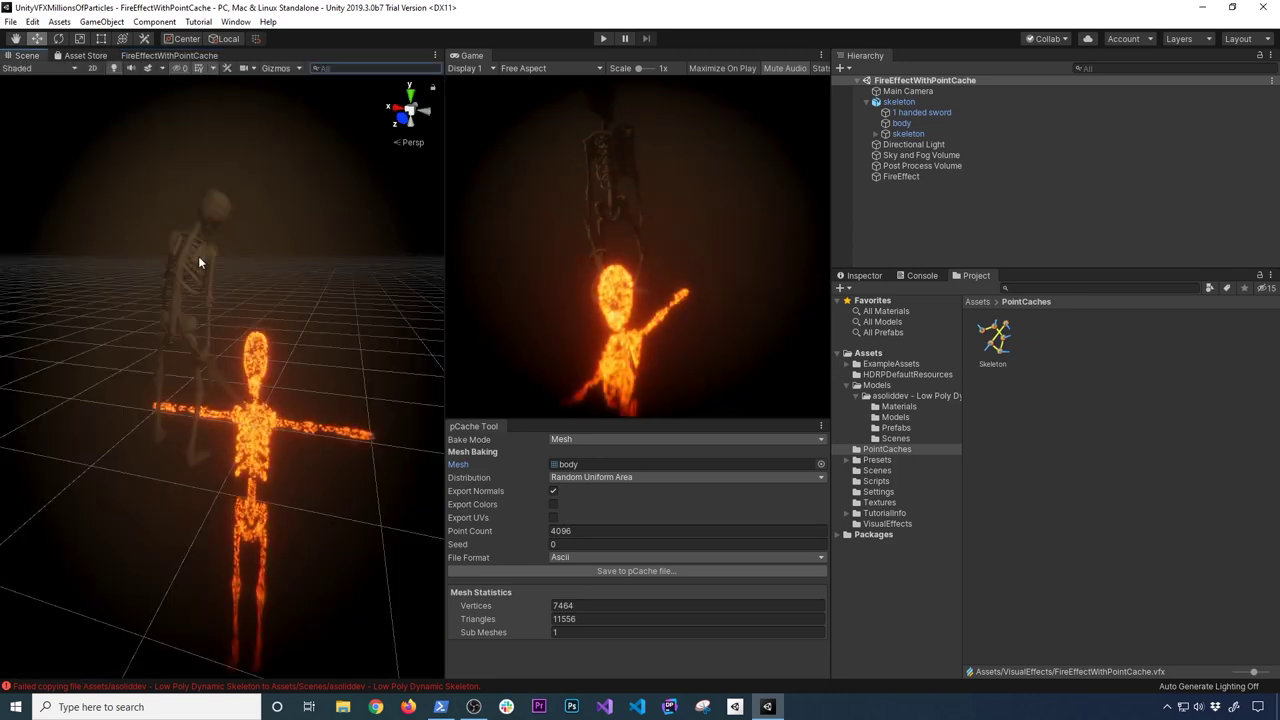
{"action": "left_click", "coordinate": [241, 300]}
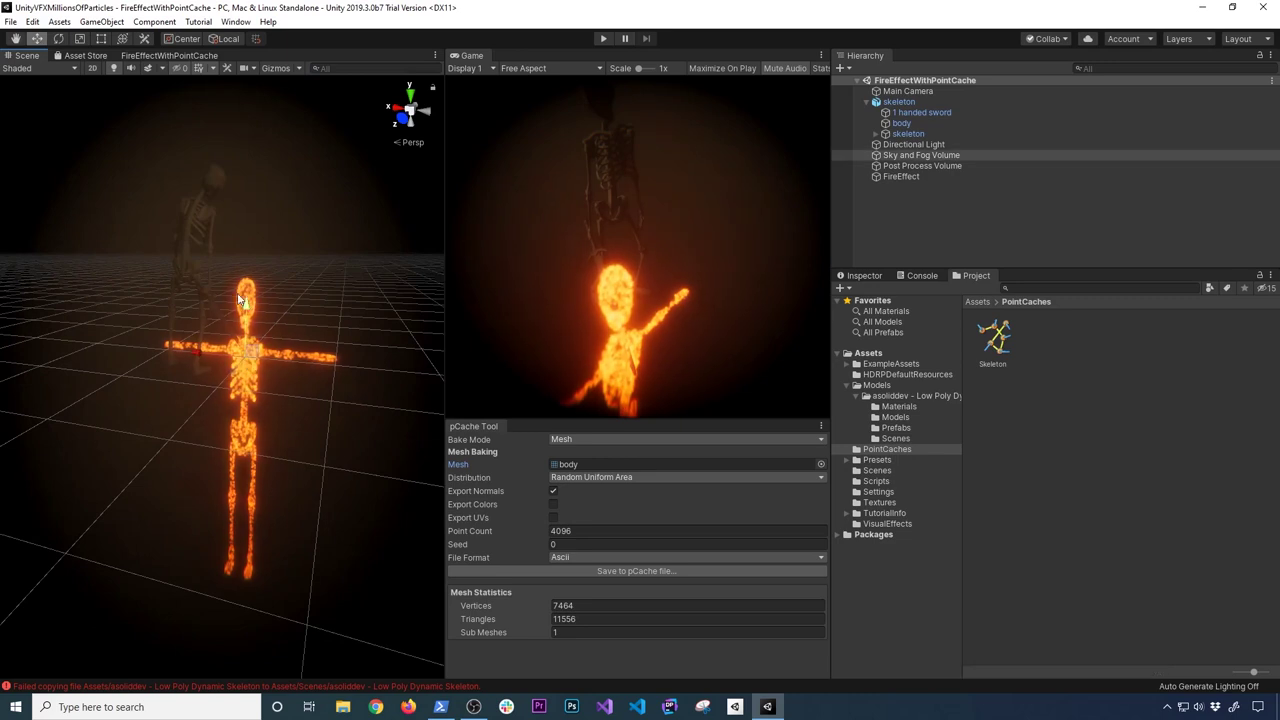
Save the scene and dock the Scene view beside the Game view so the effect graph shows alongside it.
{"action": "key", "text": "ctrl+s"}
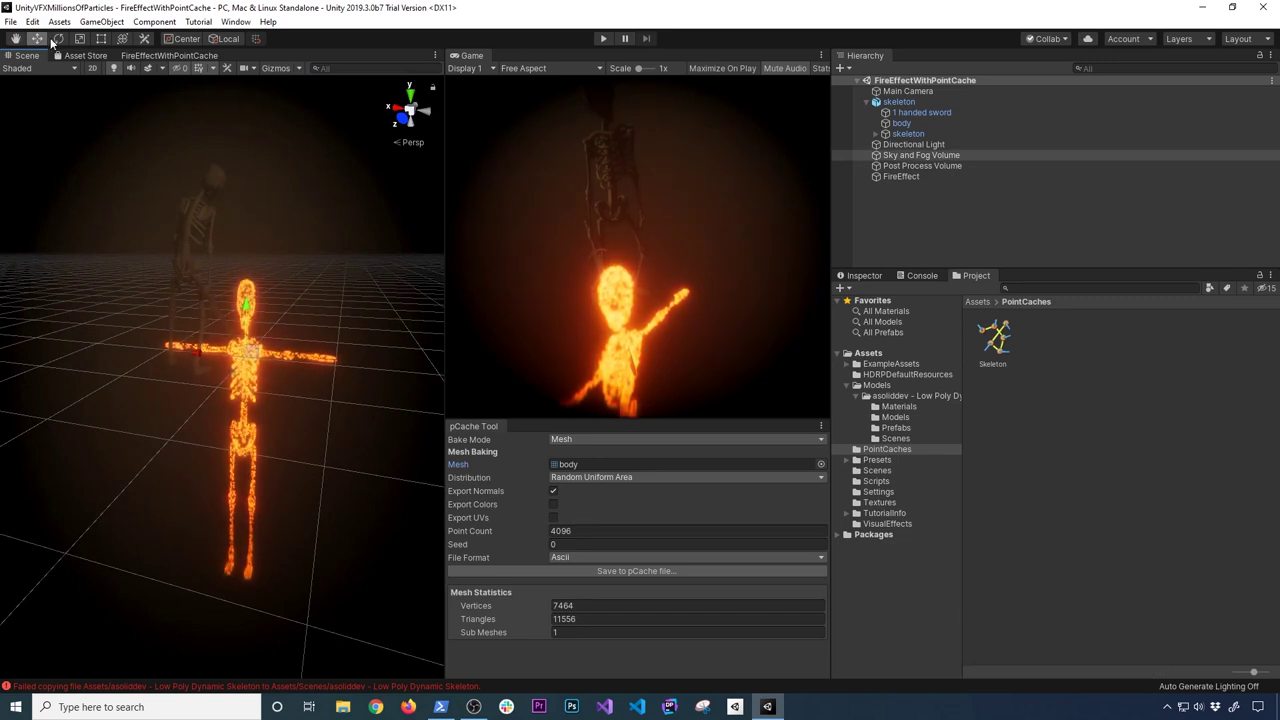
{"action": "left_click_drag", "start_coordinate": [31, 58], "coordinate": [514, 64]}
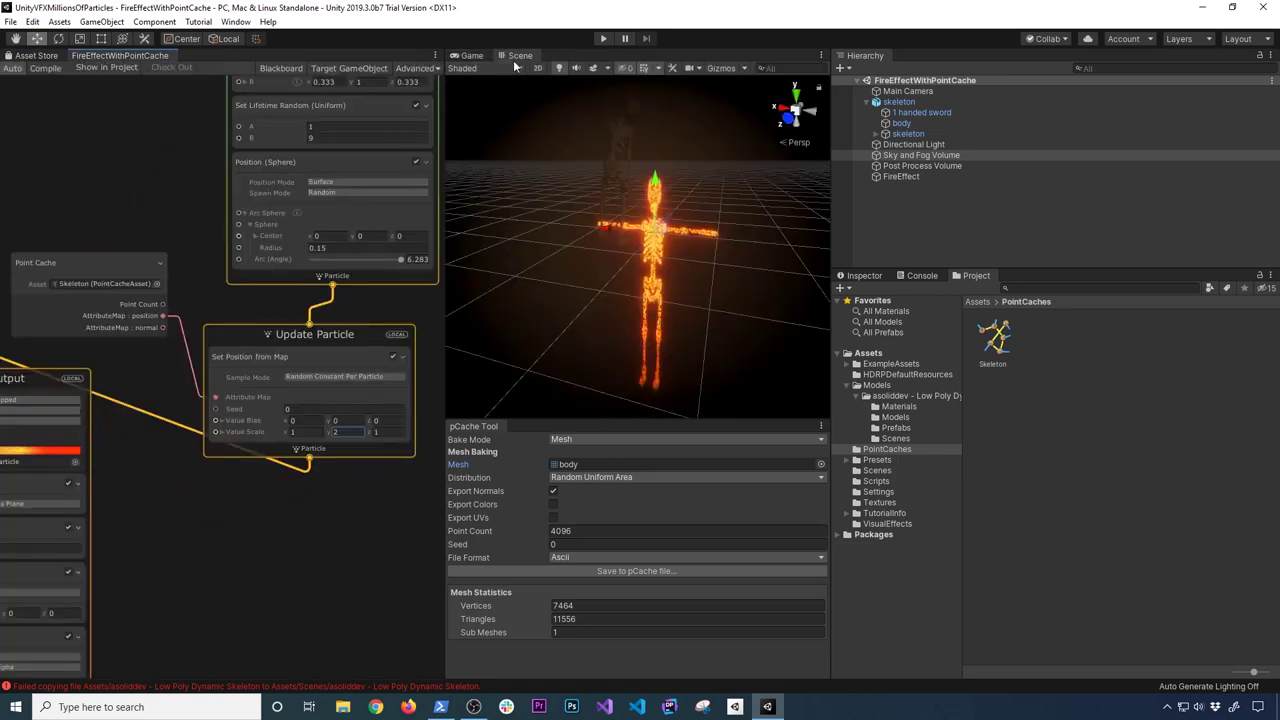
Set the Y Value Scale of Set Position from Map to 1 and inspect the particle skeleton's proportions.
{"action": "left_click", "coordinate": [336, 431]}
{"action": "type", "text": "1"}
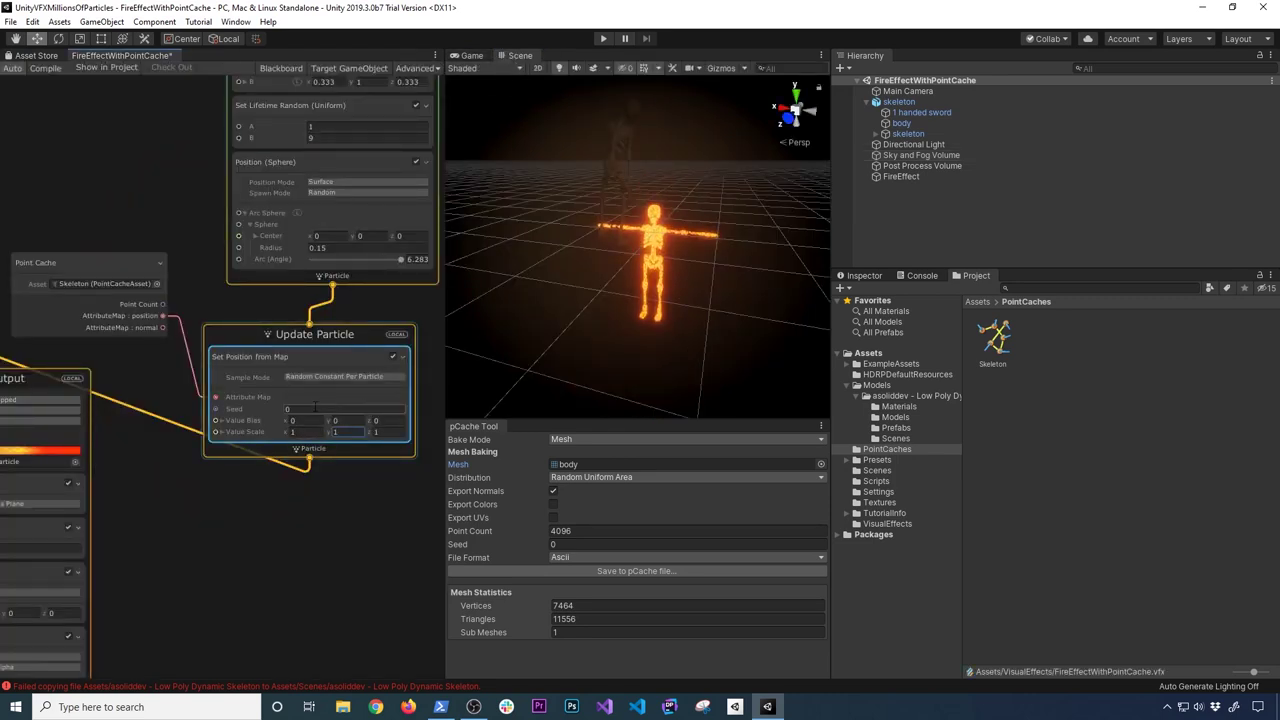
{"action": "scroll", "coordinate": [719, 253], "scroll_direction": "up", "scroll_amount": 5}
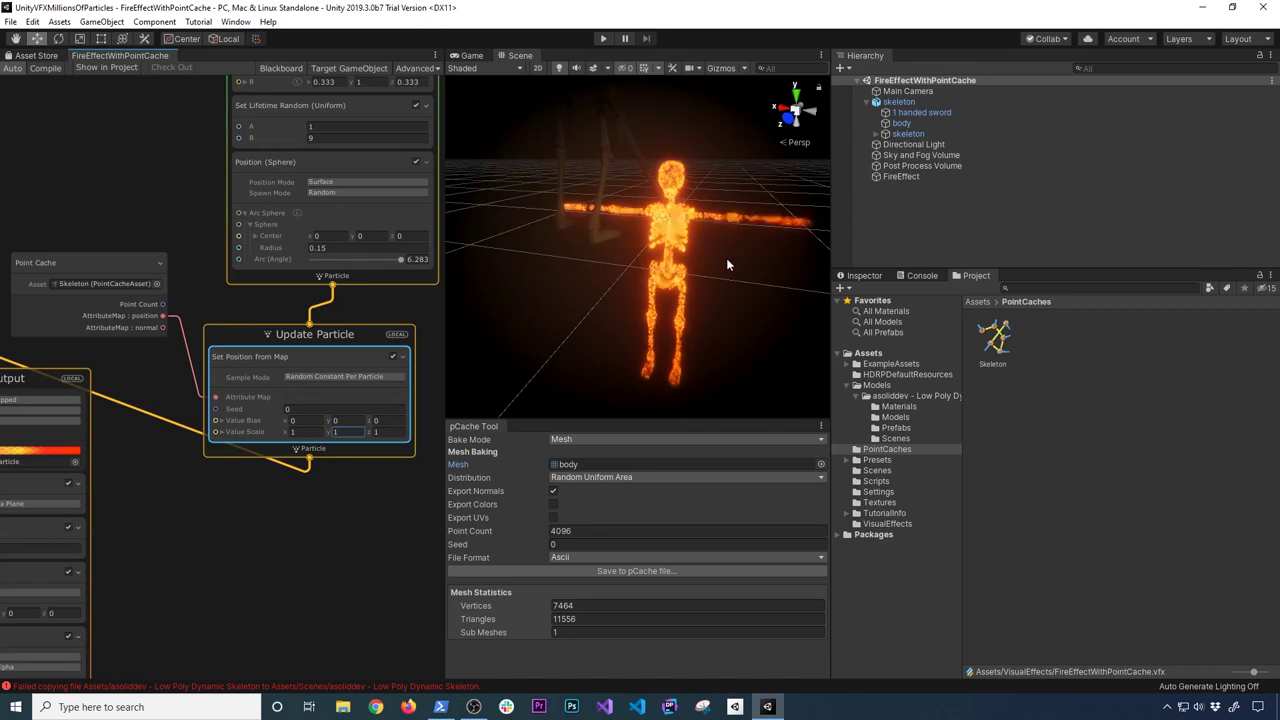
{"action": "mouse_move", "coordinate": [665, 274]}
{"action": "left_mouse_down", "text": "alt"}
{"action": "mouse_move", "coordinate": [610, 268]}
{"action": "mouse_move", "coordinate": [662, 216]}
{"action": "mouse_move", "coordinate": [726, 251]}
{"action": "mouse_move", "coordinate": [670, 270]}
{"action": "mouse_move", "coordinate": [649, 258]}
{"action": "left_mouse_up", "text": "alt"}
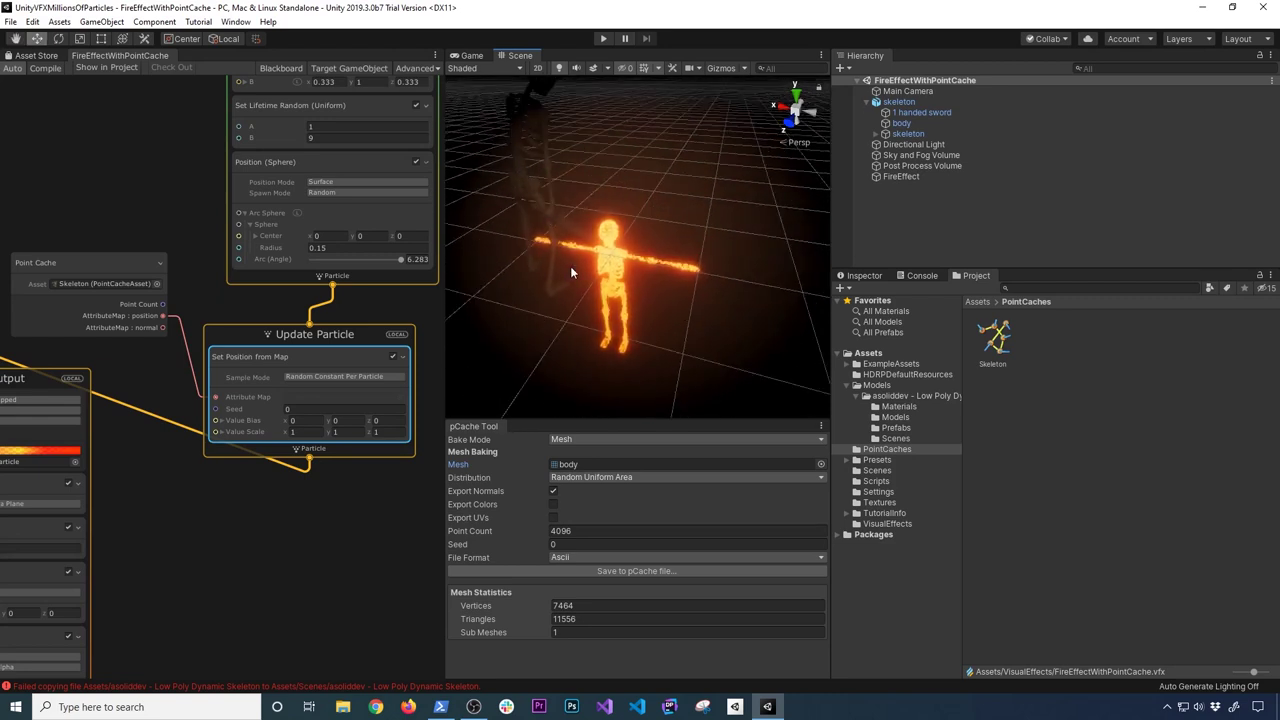
{"action": "scroll", "coordinate": [567, 264], "scroll_direction": "up", "scroll_amount": 5}
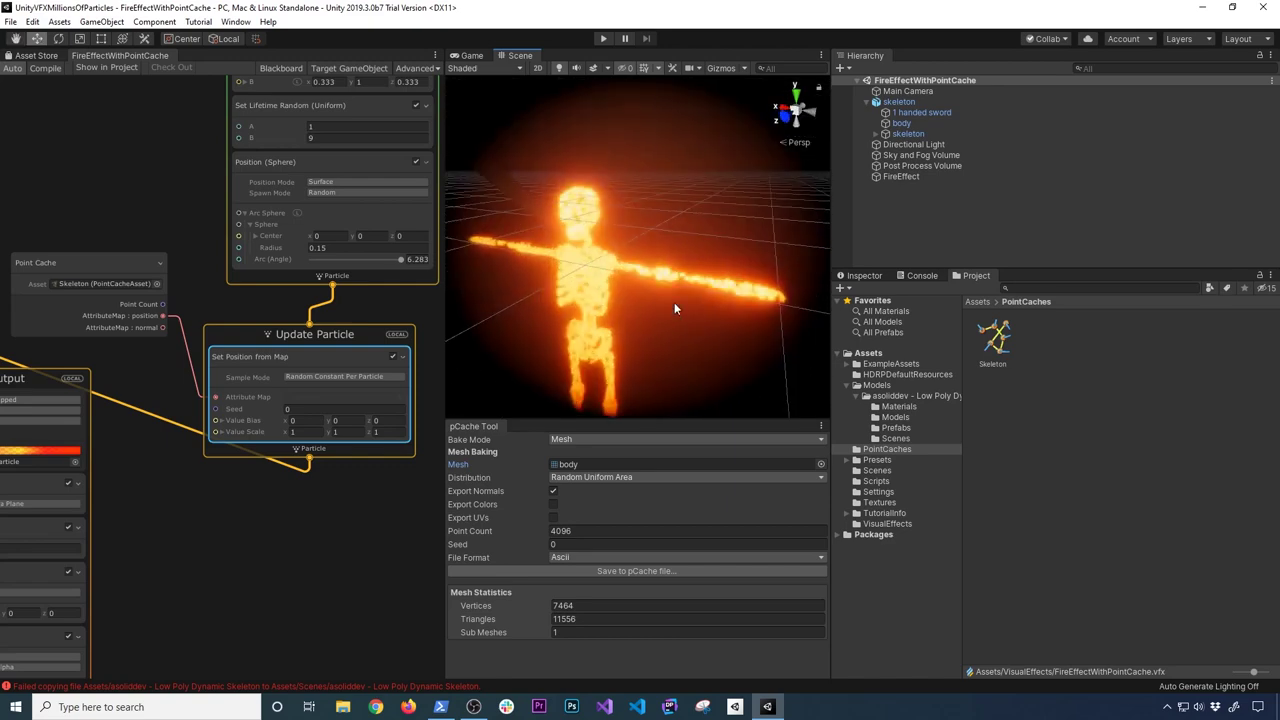
{"action": "left_click_drag", "start_coordinate": [674, 302], "coordinate": [655, 284], "text": "alt"}
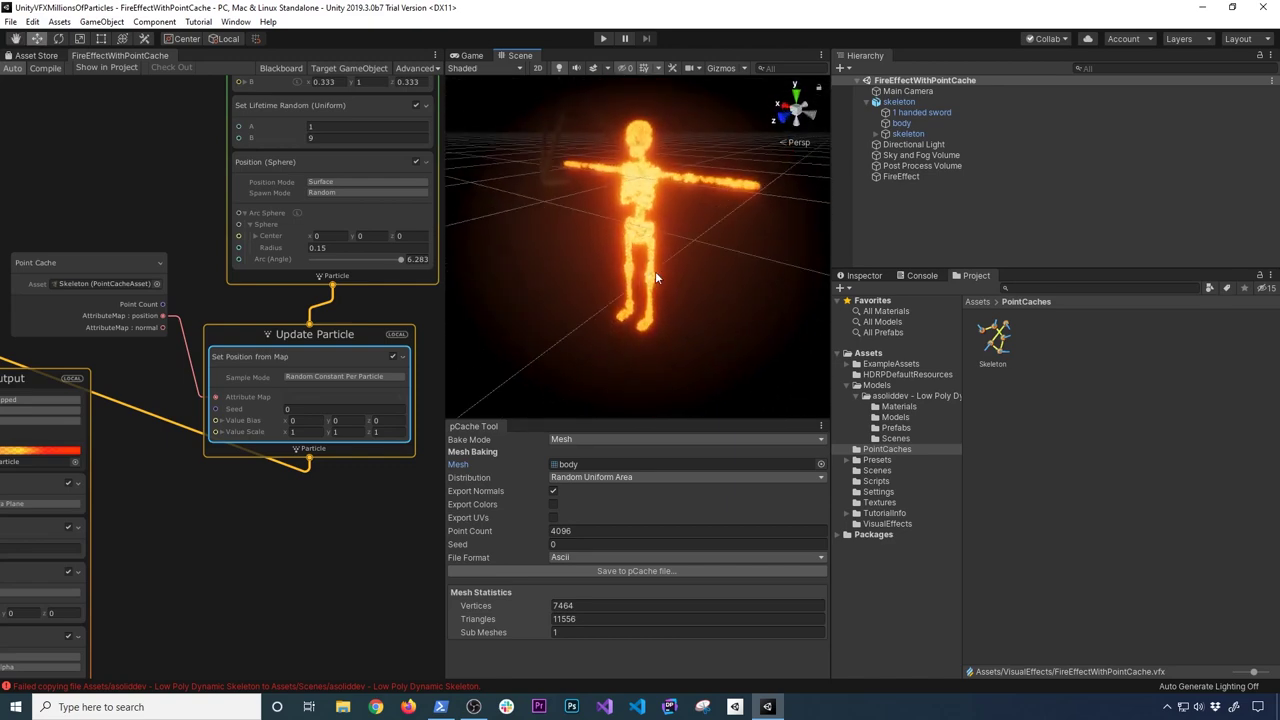
{"action": "left_click", "coordinate": [630, 170]}
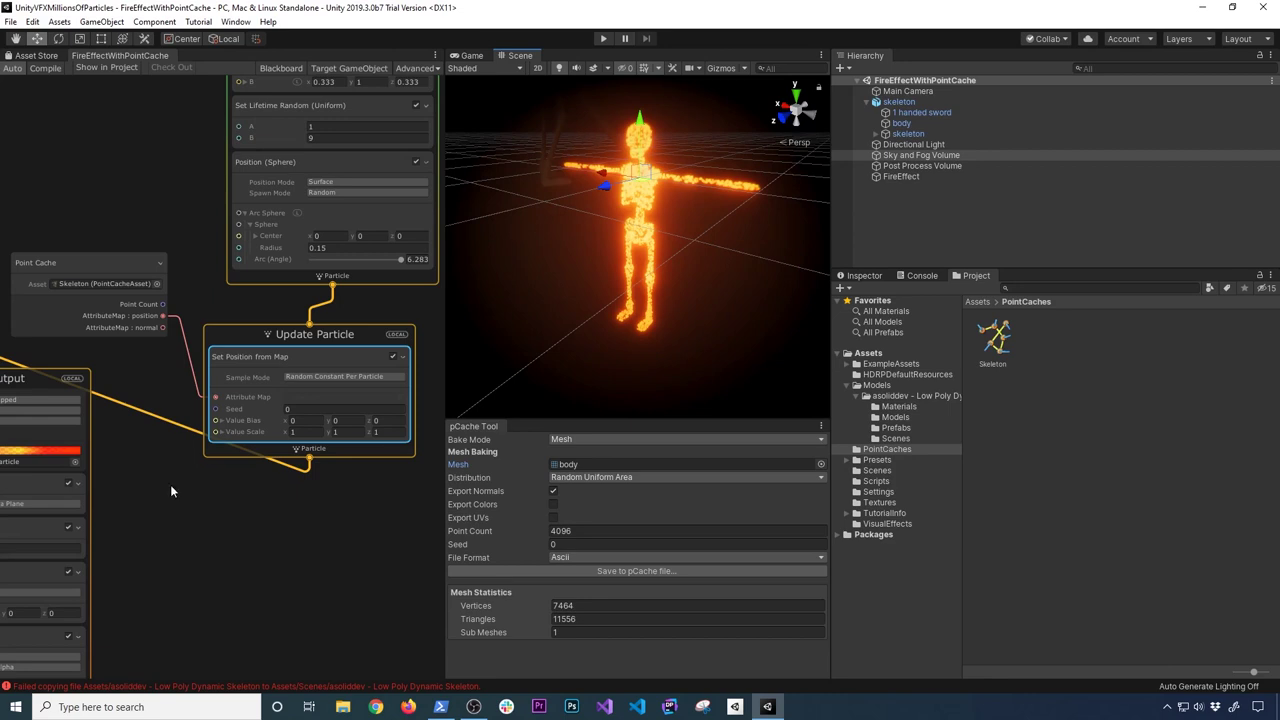
In Initialize Particle, set B of Set Lifetime Random to 1 and disable the Position (Sphere) block.
{"action": "scroll", "coordinate": [170, 469], "scroll_direction": "down", "scroll_amount": 2}
{"action": "scroll", "coordinate": [187, 462], "scroll_direction": "down", "scroll_amount": 2}
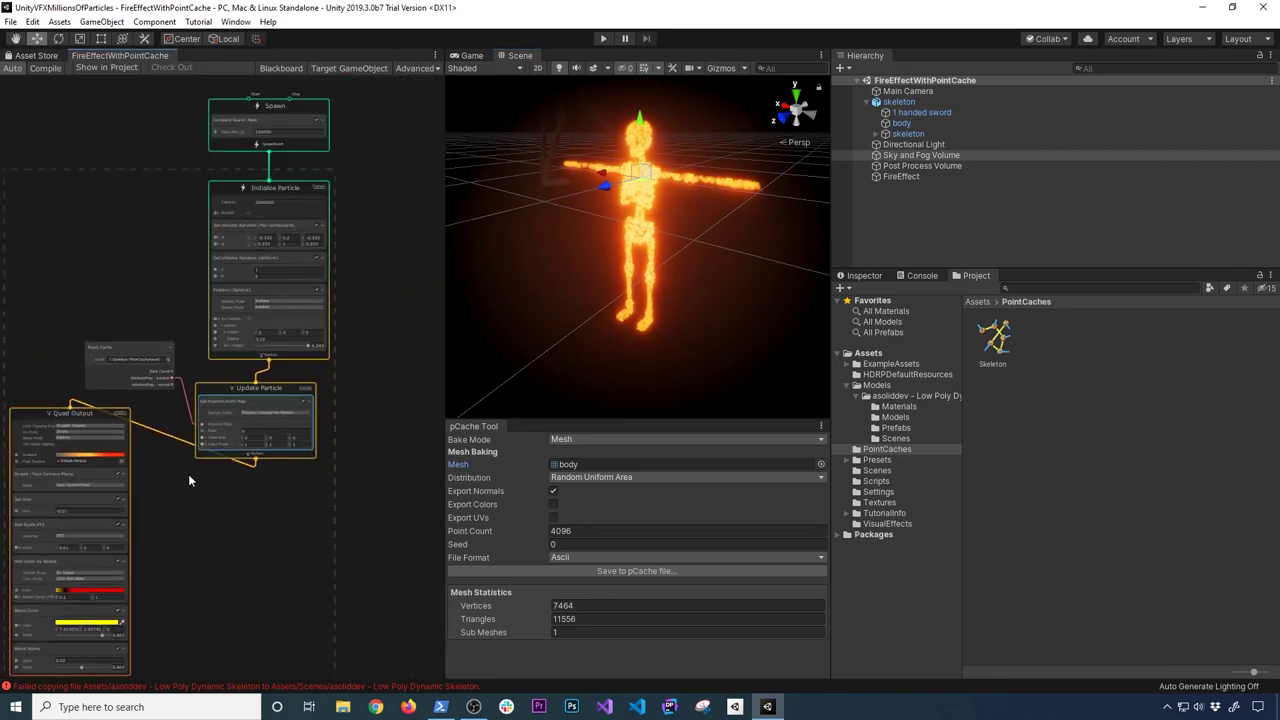
{"action": "scroll", "coordinate": [352, 356], "scroll_direction": "up", "scroll_amount": 3}
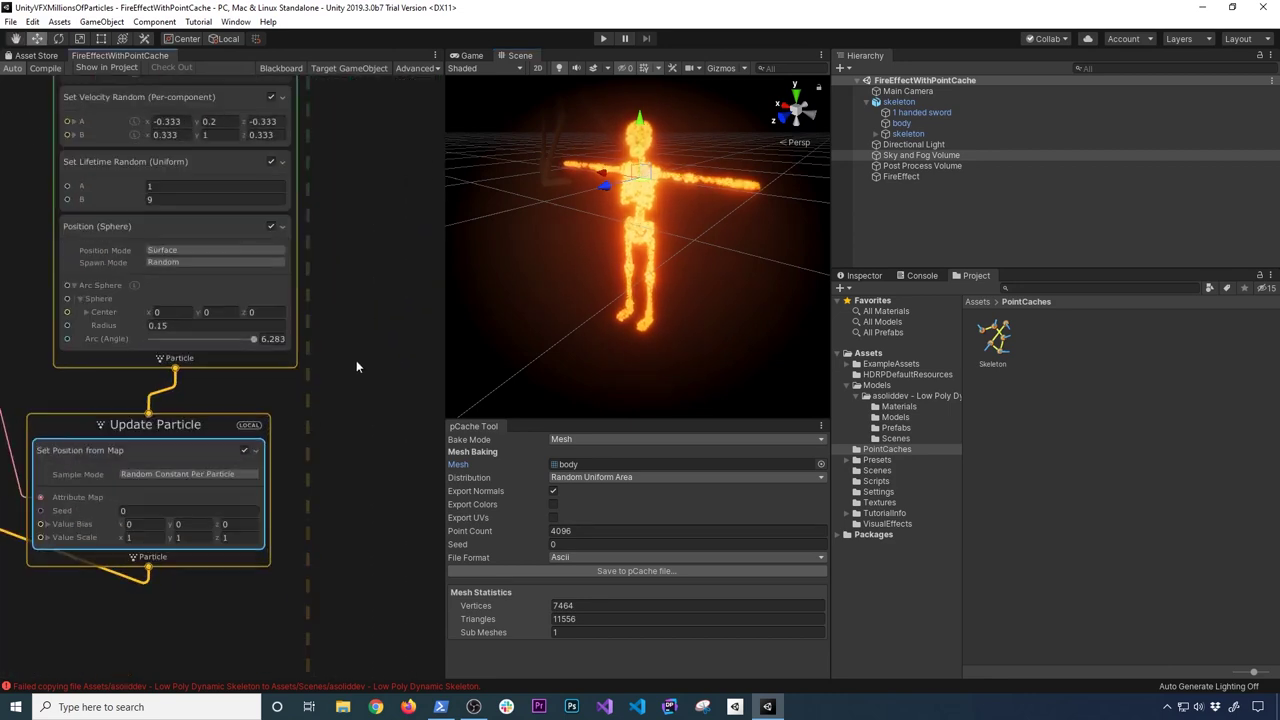
{"action": "middle_click_drag", "start_coordinate": [318, 362], "coordinate": [365, 526]}
{"action": "left_click", "coordinate": [236, 363]}
{"action": "key", "text": "BackSpace"}
{"action": "type", "text": "1"}
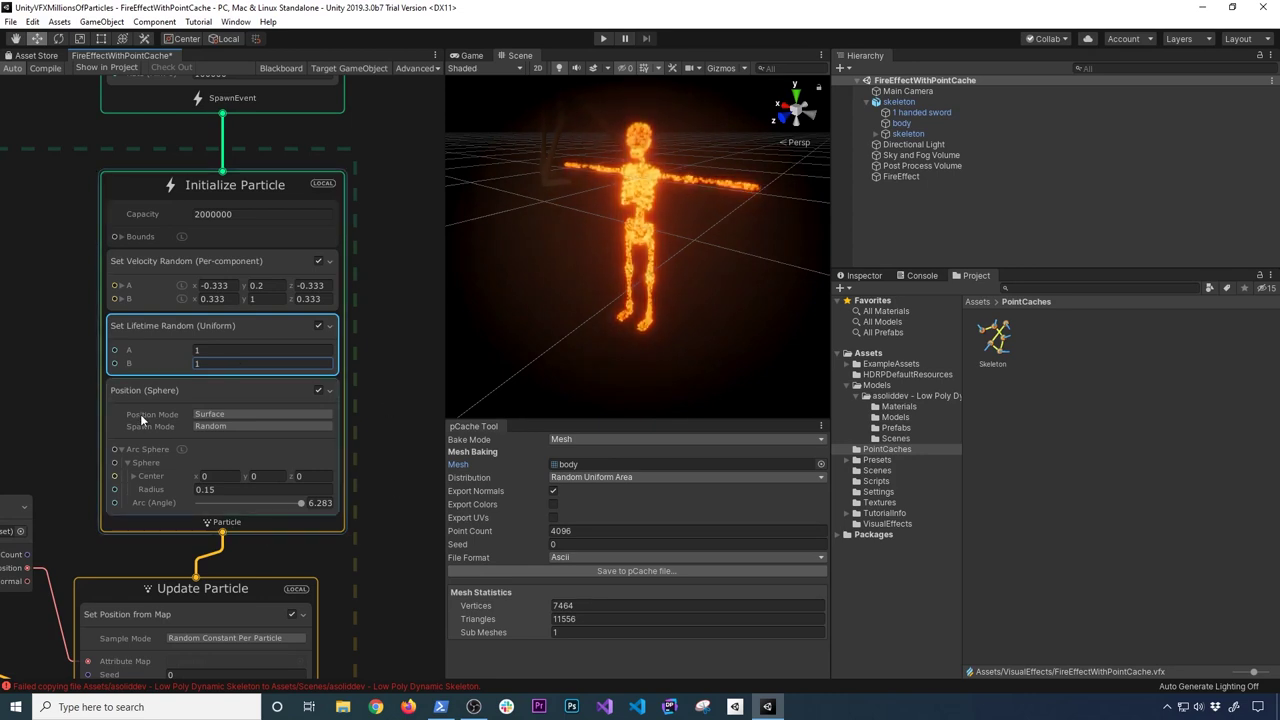
{"action": "left_click", "coordinate": [319, 391]}
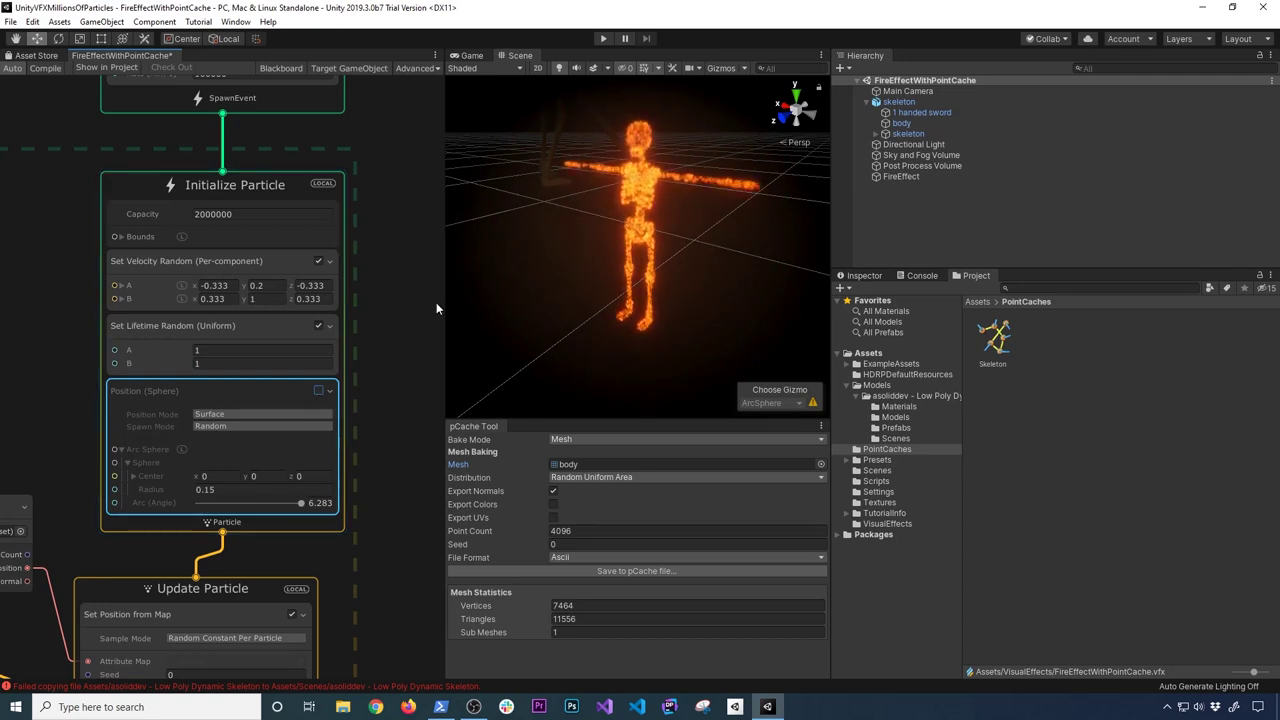
Set A of Set Velocity Random to X 0.333, Y 1, Z 0.333, and disable that block.
{"action": "left_click", "coordinate": [318, 261]}
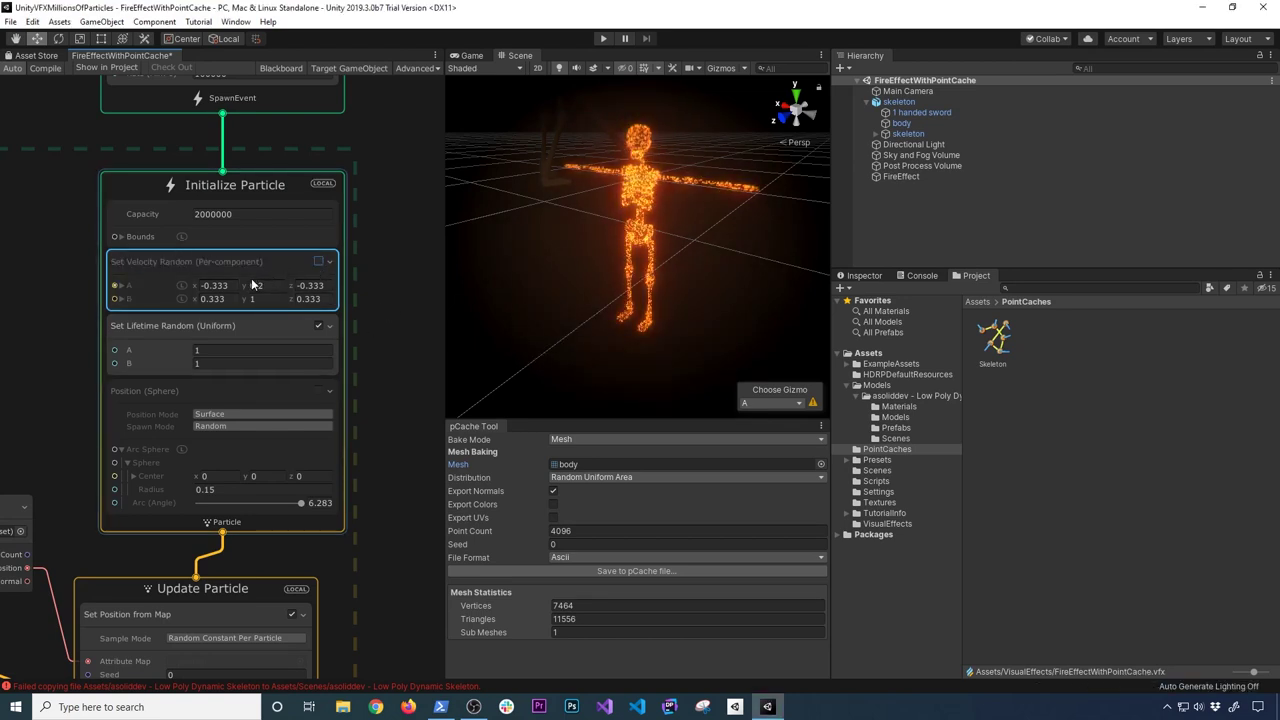
{"action": "left_click", "coordinate": [318, 261]}
{"action": "left_click", "coordinate": [265, 285]}
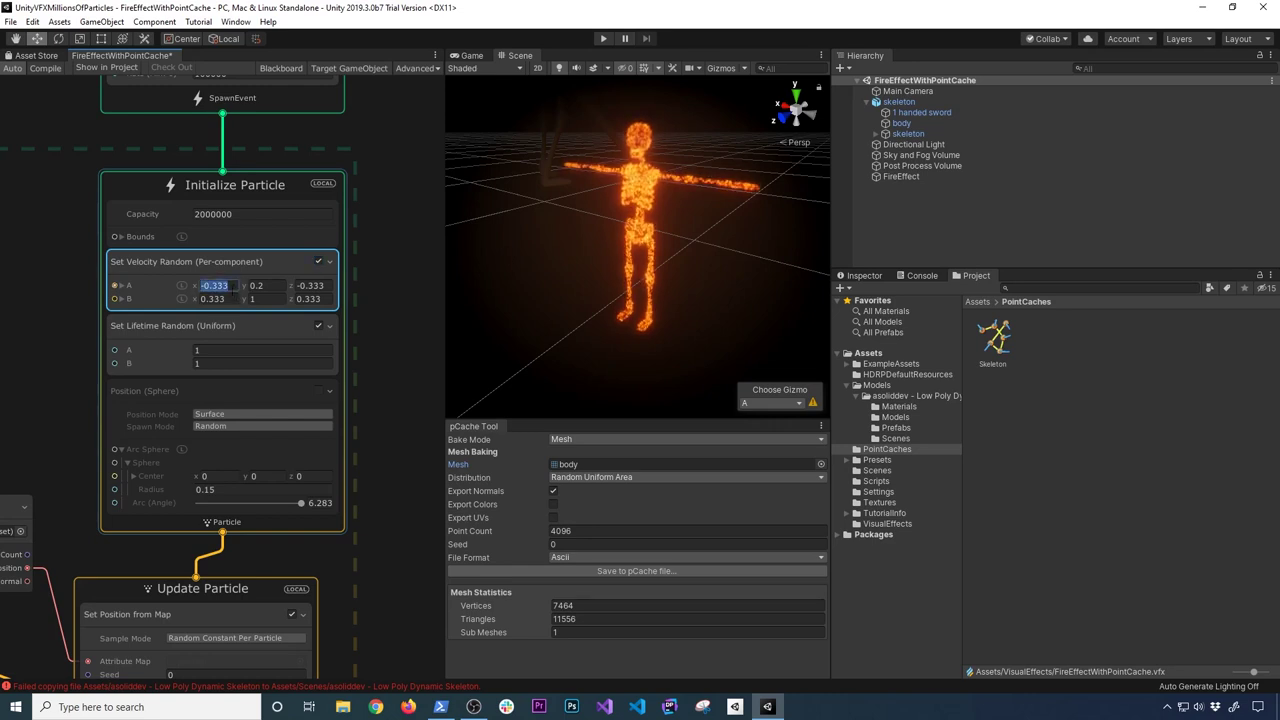
{"action": "left_click", "coordinate": [262, 285]}
{"action": "type", "text": "1"}
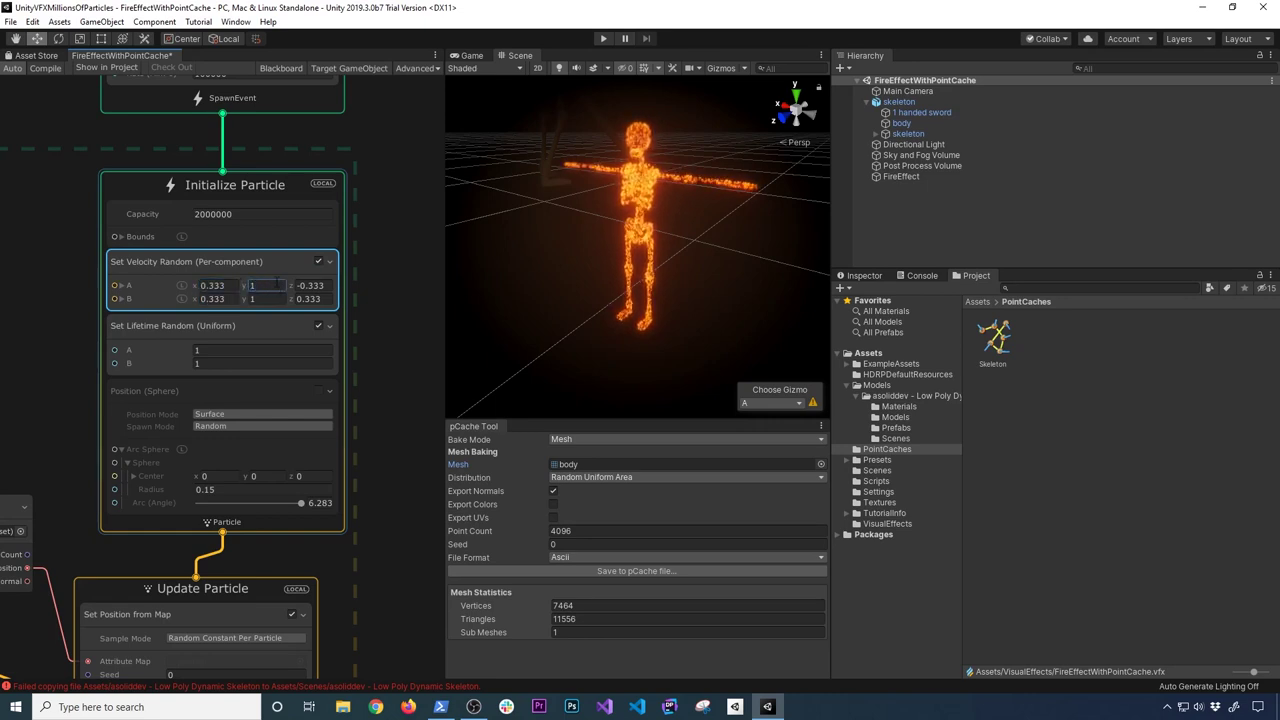
{"action": "left_click", "coordinate": [308, 298]}
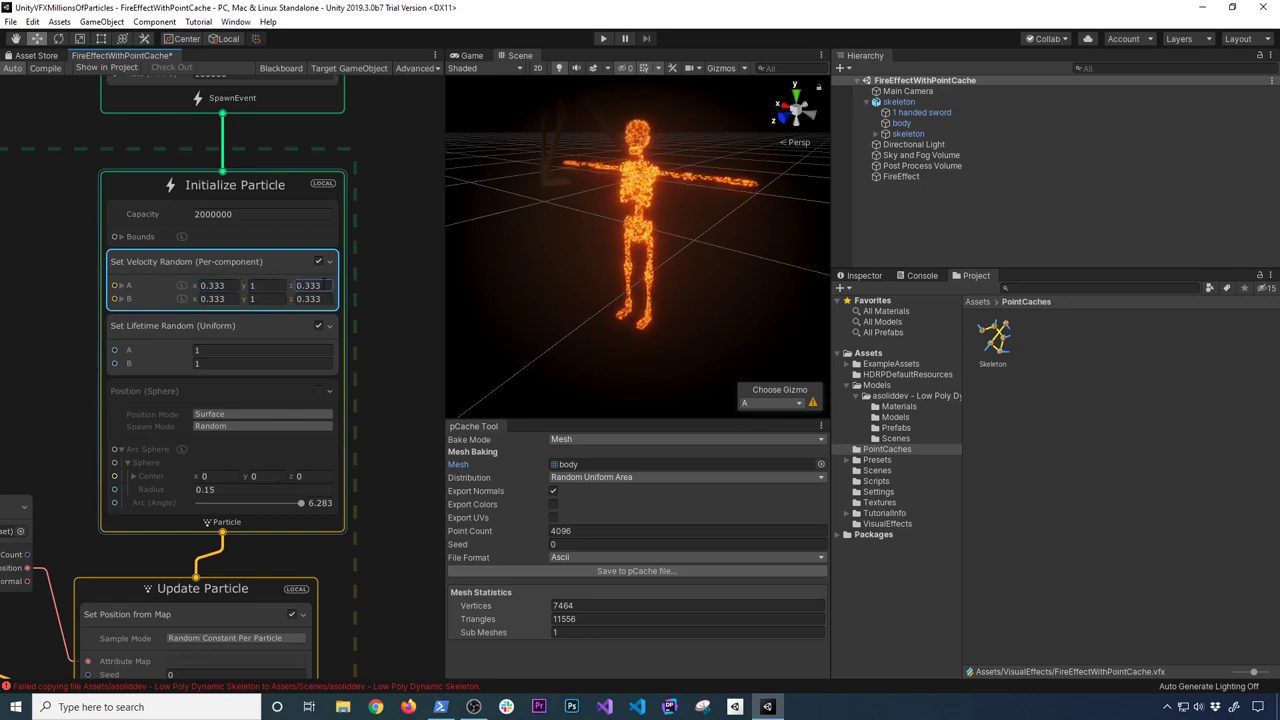
{"action": "left_click", "coordinate": [330, 285]}
{"action": "type", "text": "0.333"}
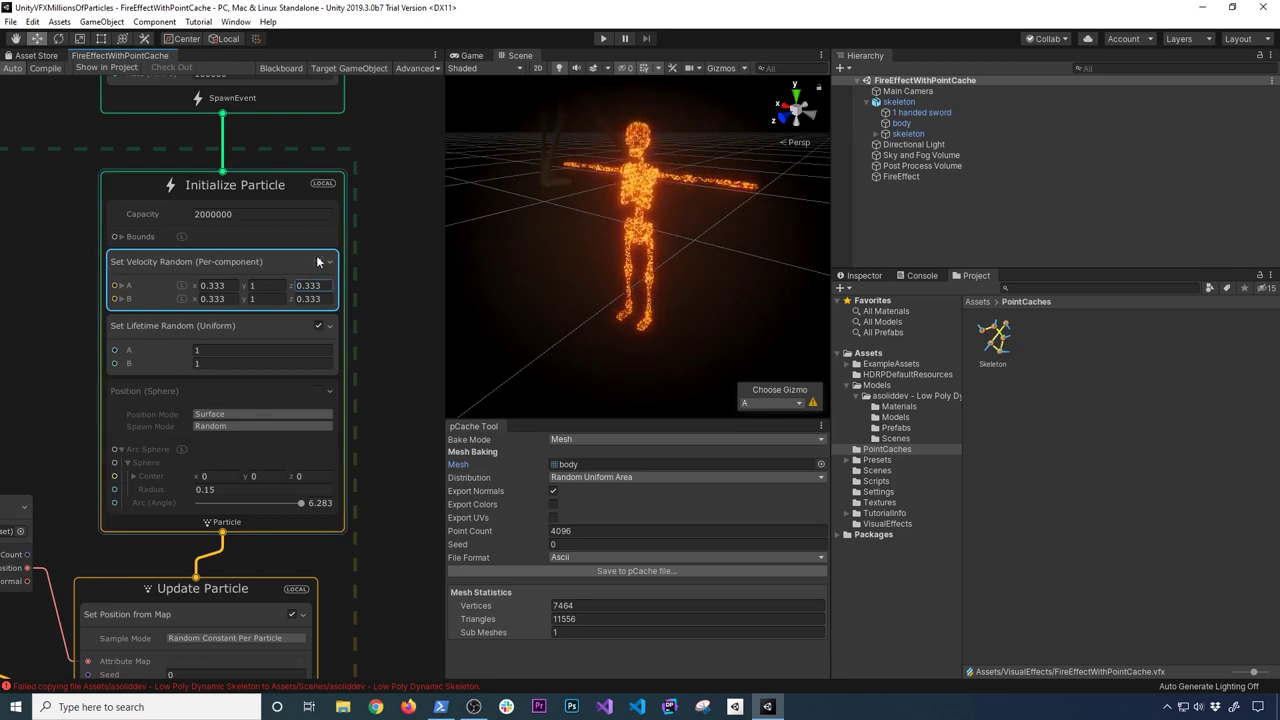
{"action": "left_click", "coordinate": [318, 261]}
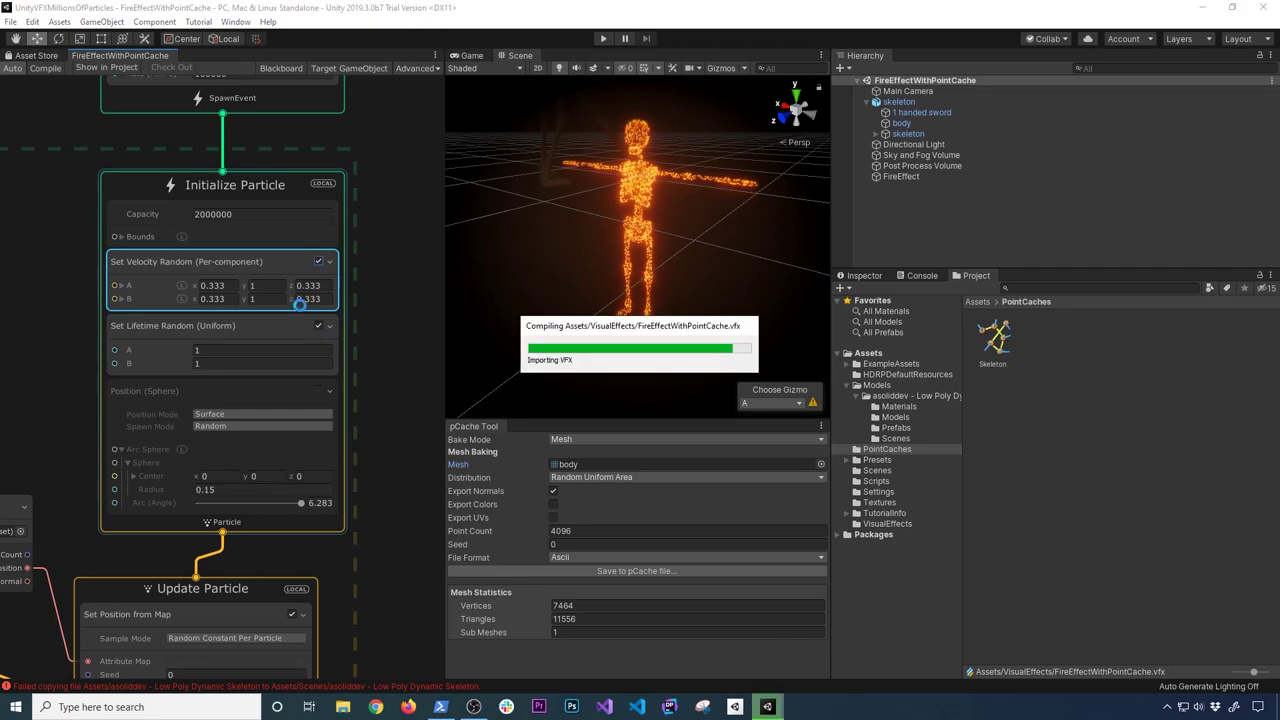
Delete the original skeleton model from the scene, leaving the FireEffect object in place.
{"action": "left_click_drag", "start_coordinate": [637, 273], "coordinate": [663, 286], "text": "alt"}
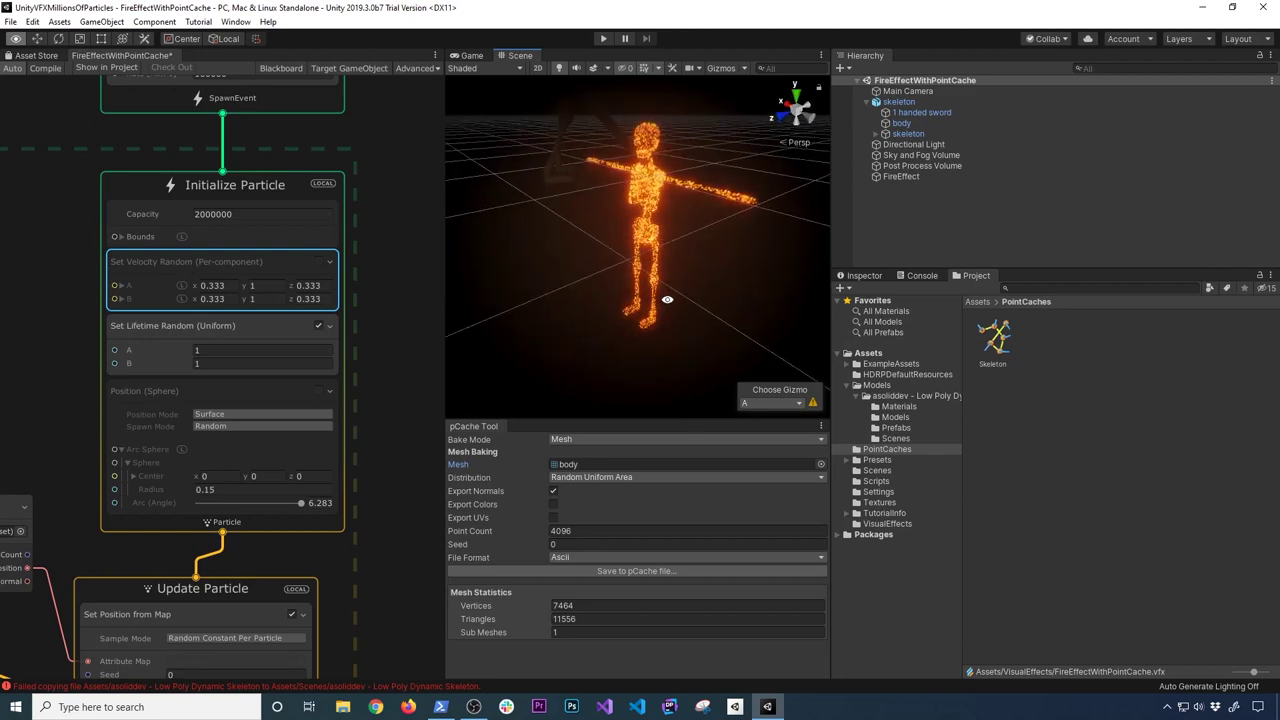
{"action": "scroll", "coordinate": [663, 286], "scroll_direction": "up", "scroll_amount": 5}
{"action": "left_click_drag", "start_coordinate": [685, 344], "coordinate": [587, 159], "text": "alt"}
{"action": "left_click", "coordinate": [530, 140]}
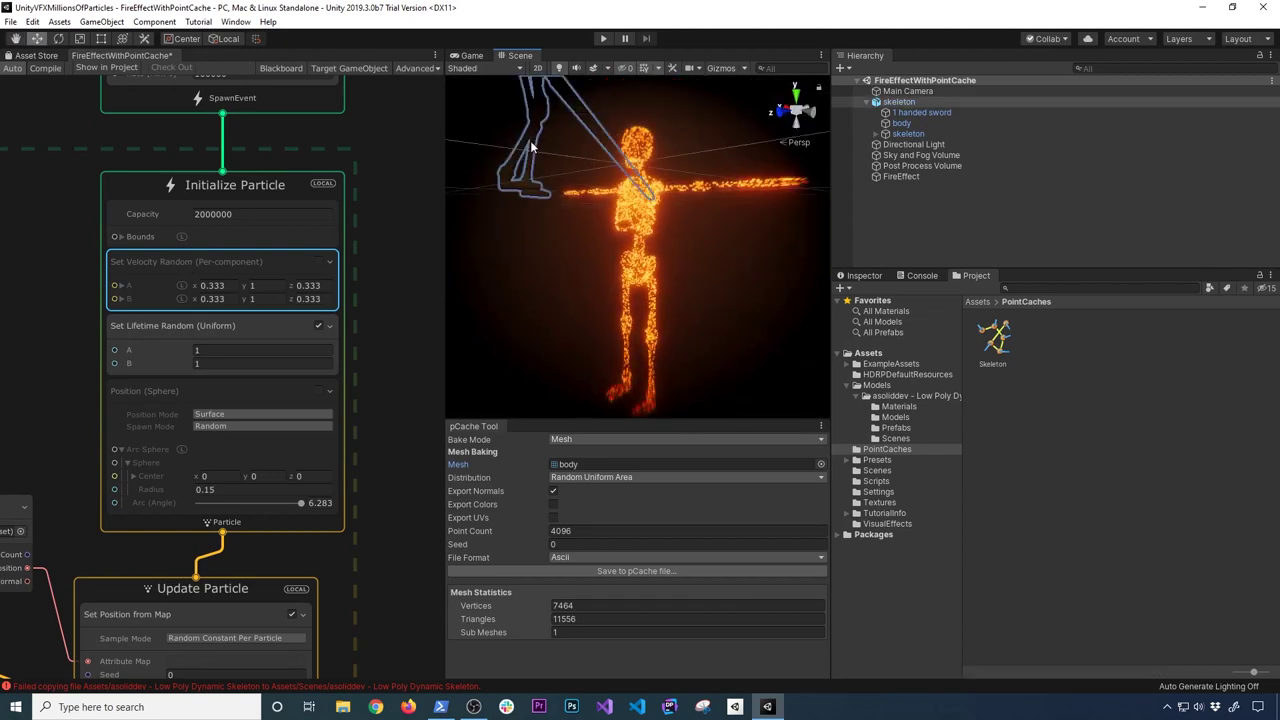
{"action": "key", "text": "Delete"}
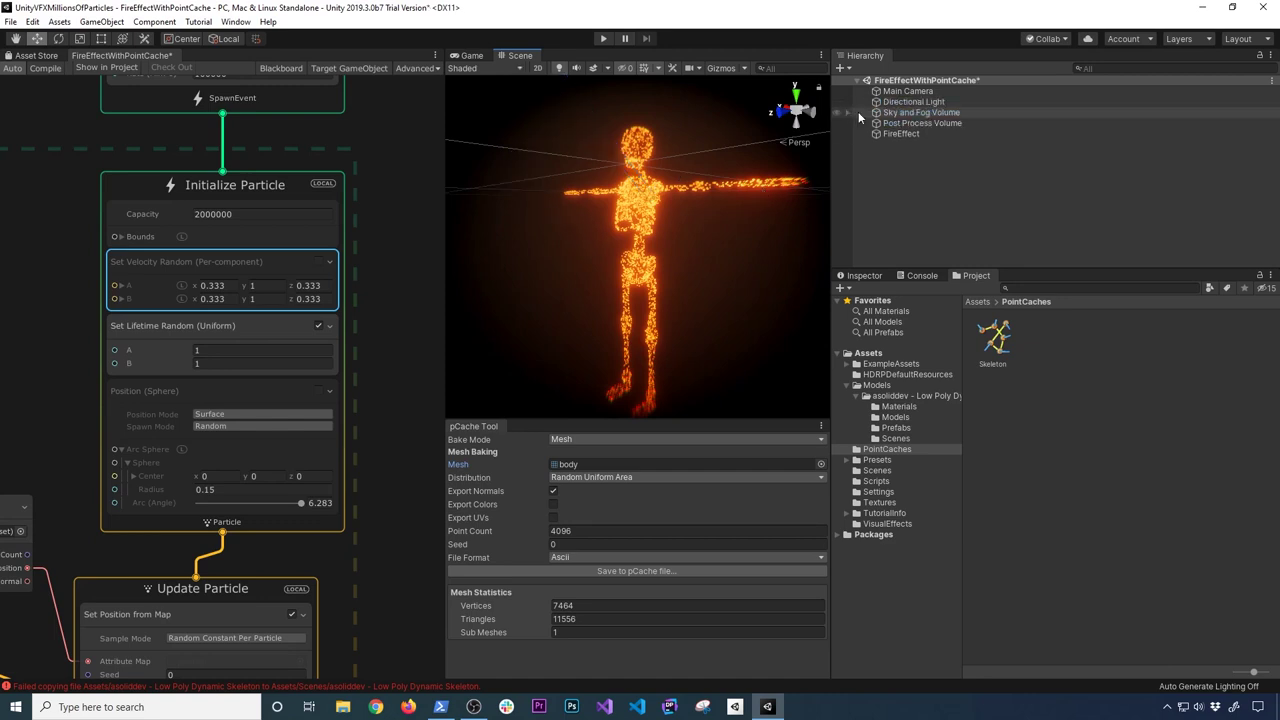
{"action": "scroll", "coordinate": [678, 247], "scroll_direction": "down", "scroll_amount": 5}
{"action": "scroll", "coordinate": [436, 307], "scroll_direction": "up", "scroll_amount": 3}
{"action": "scroll", "coordinate": [677, 291], "scroll_direction": "up", "scroll_amount": 4}
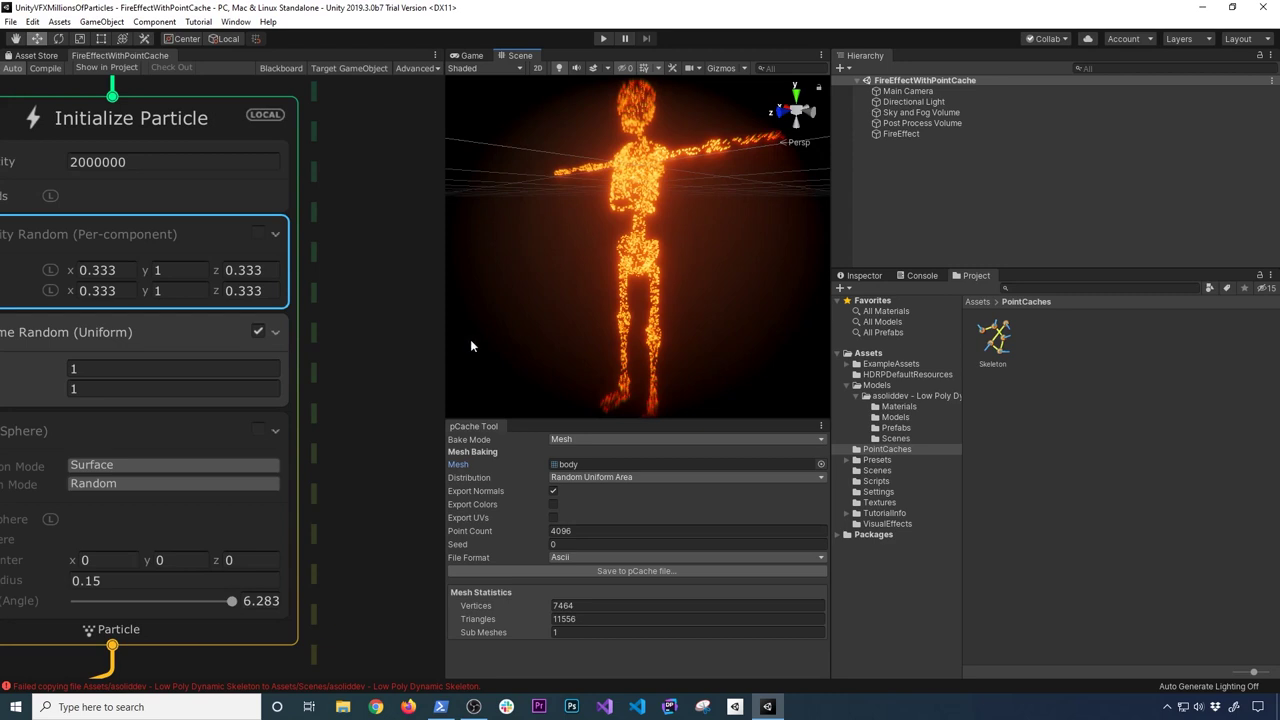
Add a Turbulence (Force) block to the Update Particle context below Set Position from Map.
{"action": "scroll", "coordinate": [309, 456], "scroll_direction": "down", "scroll_amount": 4}
{"action": "scroll", "coordinate": [334, 640], "scroll_direction": "down", "scroll_amount": 1}
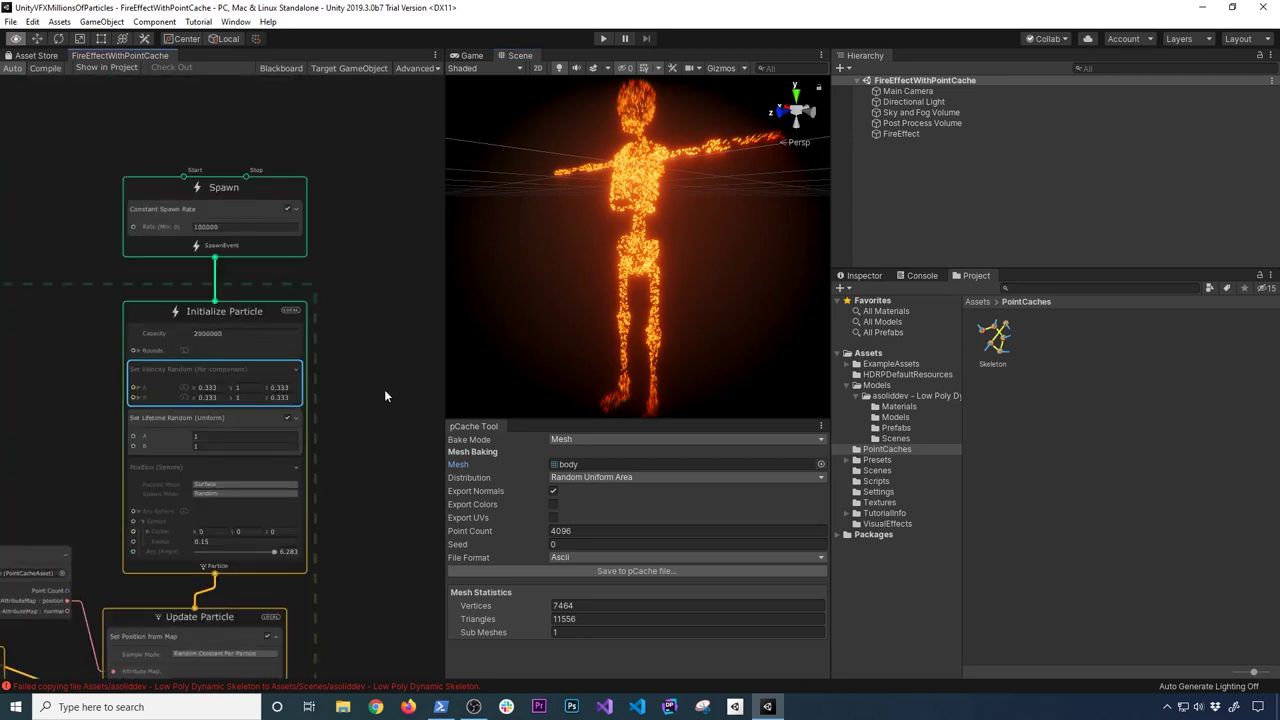
{"action": "scroll", "coordinate": [315, 434], "scroll_direction": "down", "scroll_amount": 2}
{"action": "scroll", "coordinate": [342, 491], "scroll_direction": "down", "scroll_amount": 2}
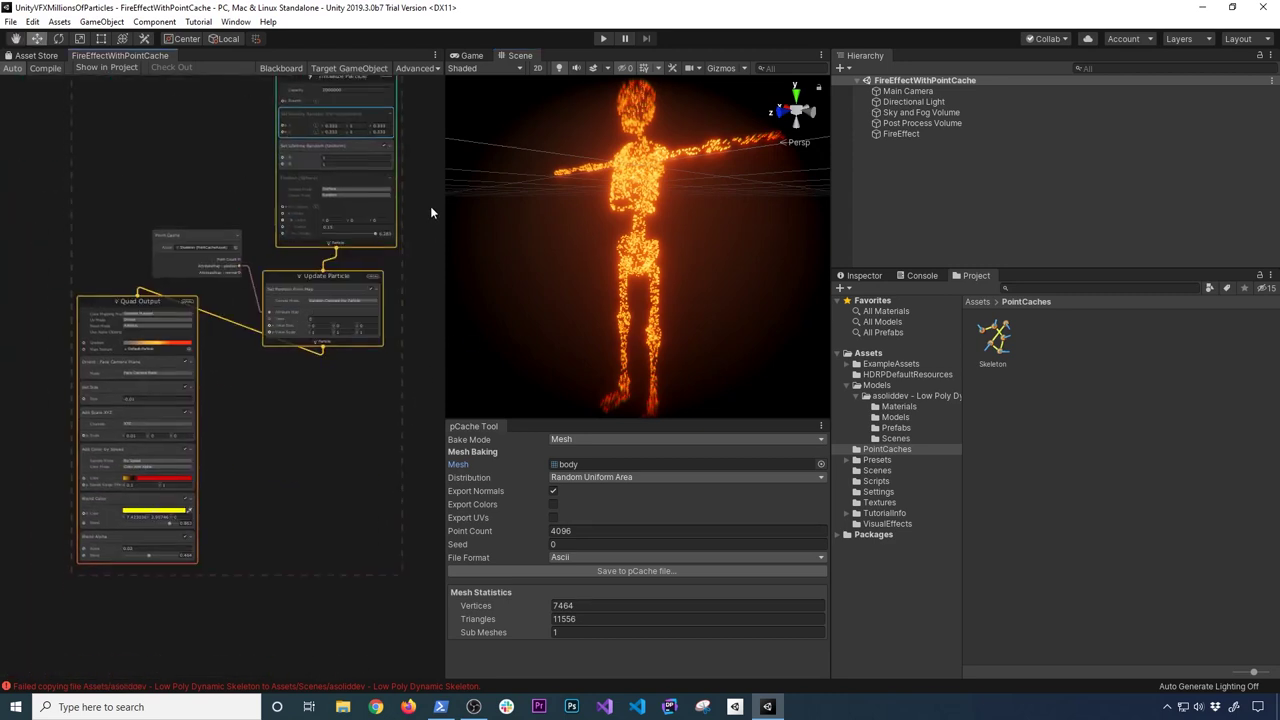
{"action": "scroll", "coordinate": [352, 379], "scroll_direction": "up", "scroll_amount": 3}
{"action": "middle_click_drag", "start_coordinate": [309, 486], "coordinate": [394, 384]}
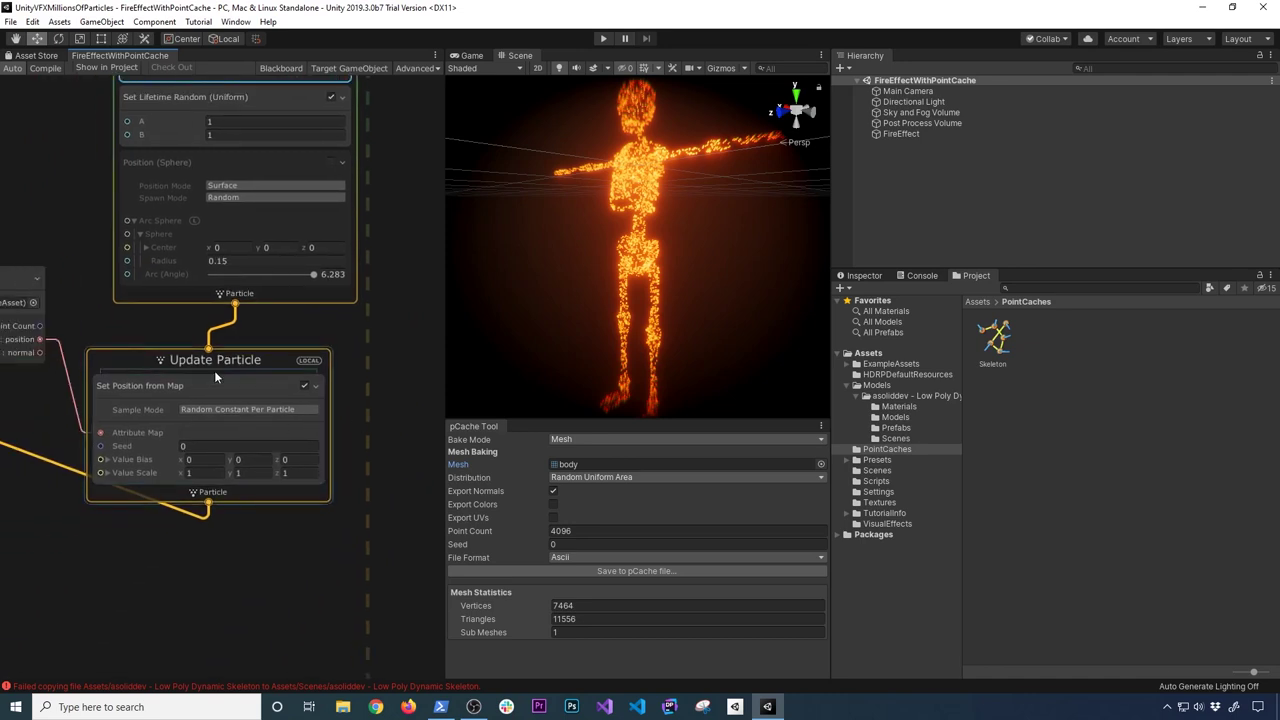
{"action": "right_click", "coordinate": [227, 395]}
{"action": "key", "text": "Escape"}
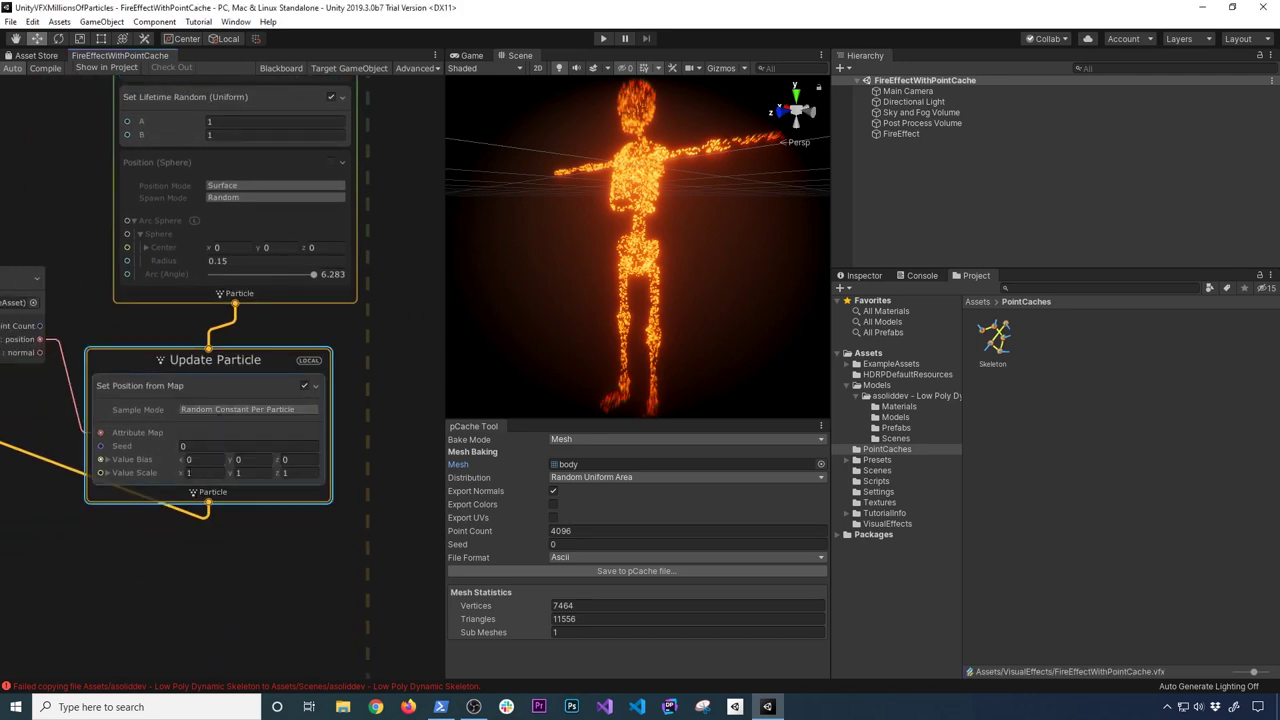
{"action": "right_click", "coordinate": [195, 494]}
{"action": "left_click", "coordinate": [212, 499]}
{"action": "type", "text": "tu"}
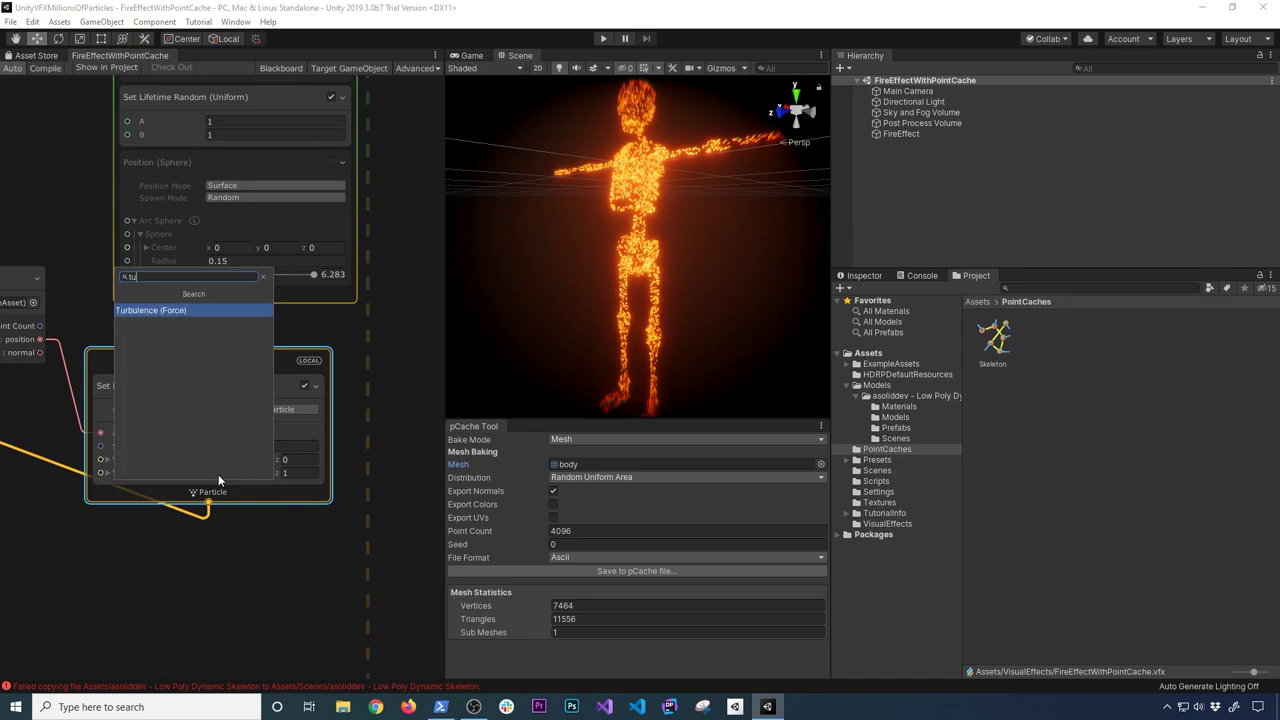
{"action": "key", "text": "Return"}
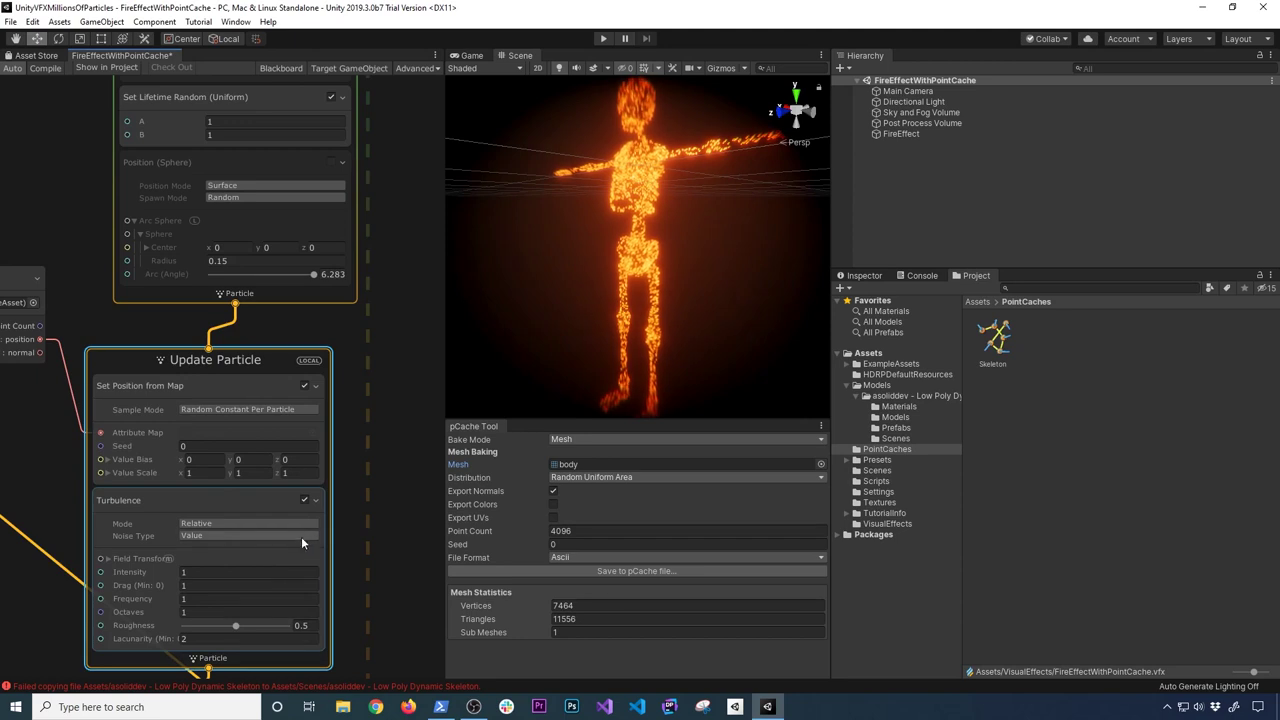
Try Turbulence intensities of 2 and 0.5 with the Frequency raised to 3.09.
{"action": "left_click", "coordinate": [235, 571]}
{"action": "type", "text": ".1"}
{"action": "key", "text": "BackSpace"}
{"action": "key", "text": "BackSpace"}
{"action": "type", "text": "2"}
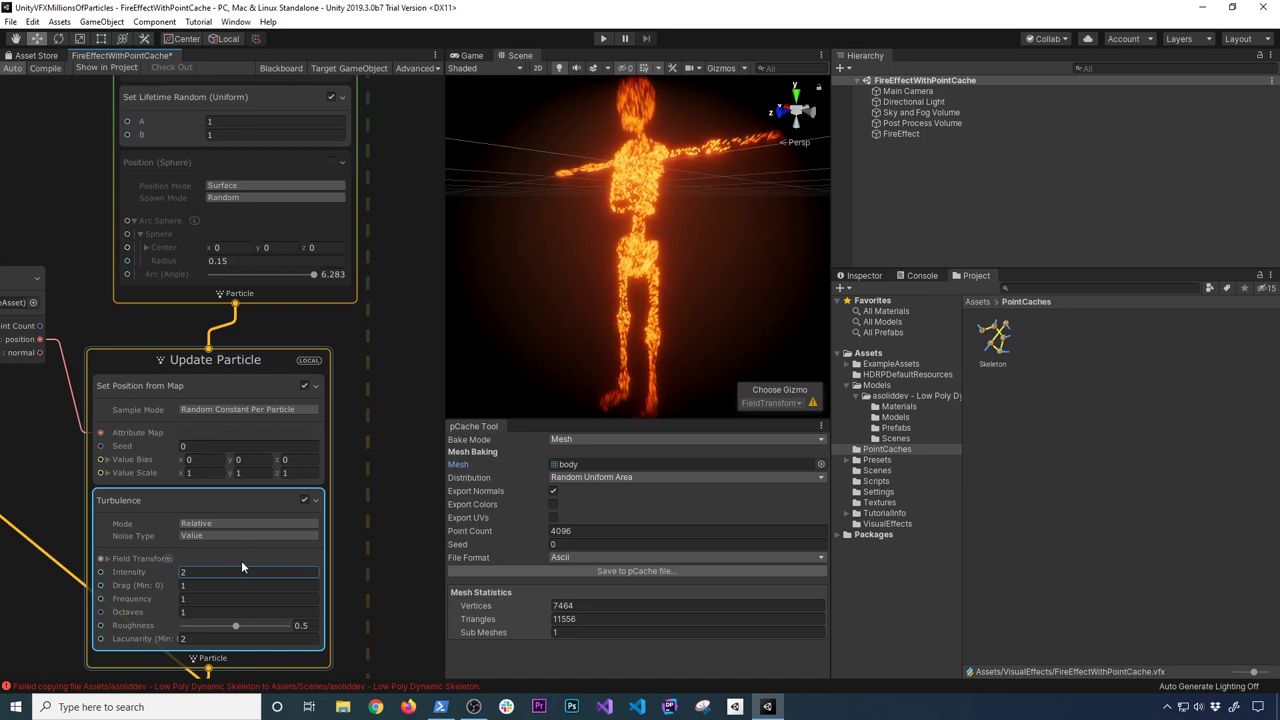
{"action": "left_click_drag", "start_coordinate": [169, 597], "coordinate": [219, 611]}
{"action": "left_click", "coordinate": [204, 573]}
{"action": "type", "text": ".5"}
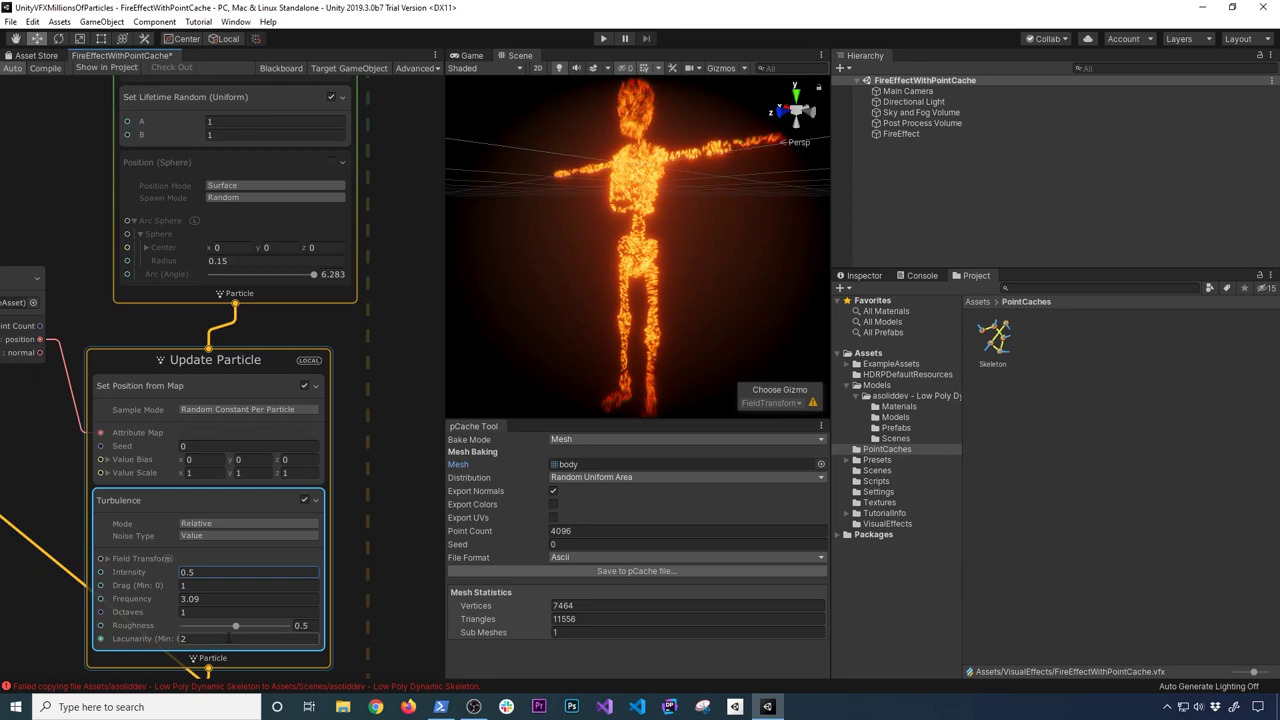
Try Turbulence with Intensity 1.4, Drag 2.26, Frequency 2.21 and Octaves 46, and check its effect on the particle skeleton.
{"action": "left_click_drag", "start_coordinate": [149, 606], "coordinate": [170, 612]}
{"action": "left_click_drag", "start_coordinate": [306, 605], "coordinate": [260, 576]}
{"action": "scroll", "coordinate": [443, 273], "scroll_direction": "down", "scroll_amount": 3}
{"action": "left_click_drag", "start_coordinate": [623, 286], "coordinate": [780, 300], "text": "alt"}
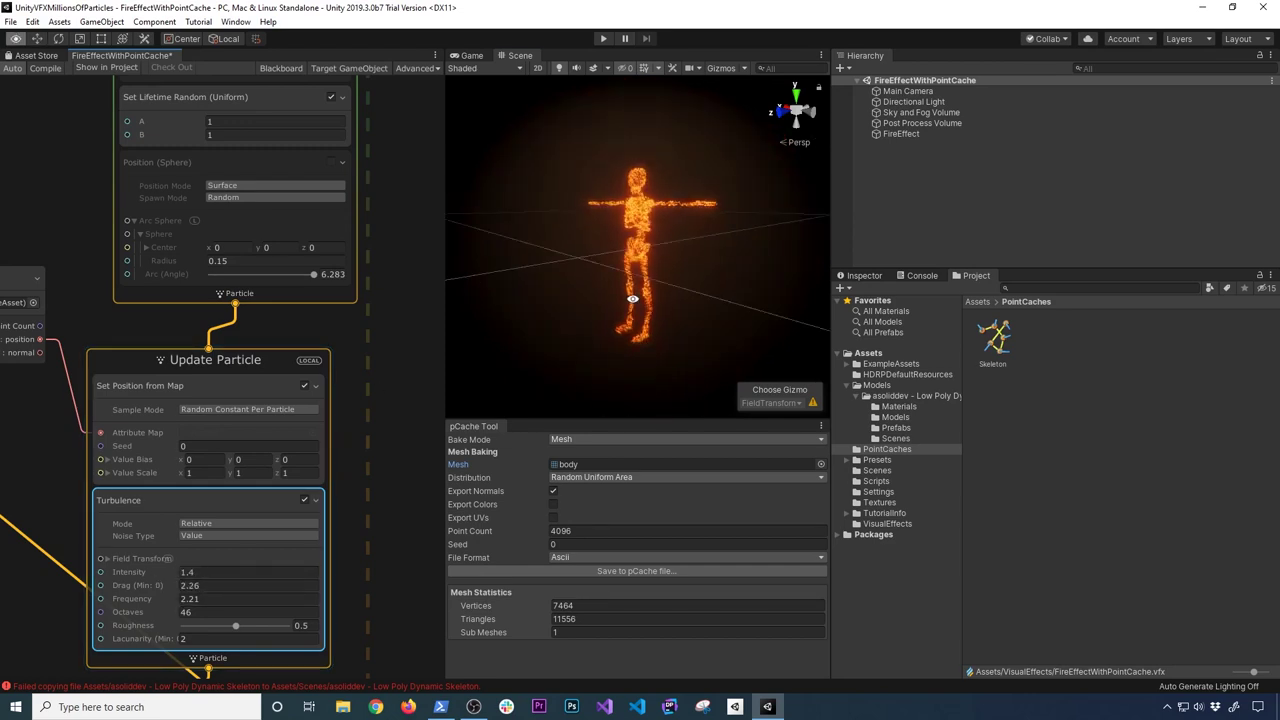
{"action": "scroll", "coordinate": [800, 308], "scroll_direction": "up", "scroll_amount": 3}
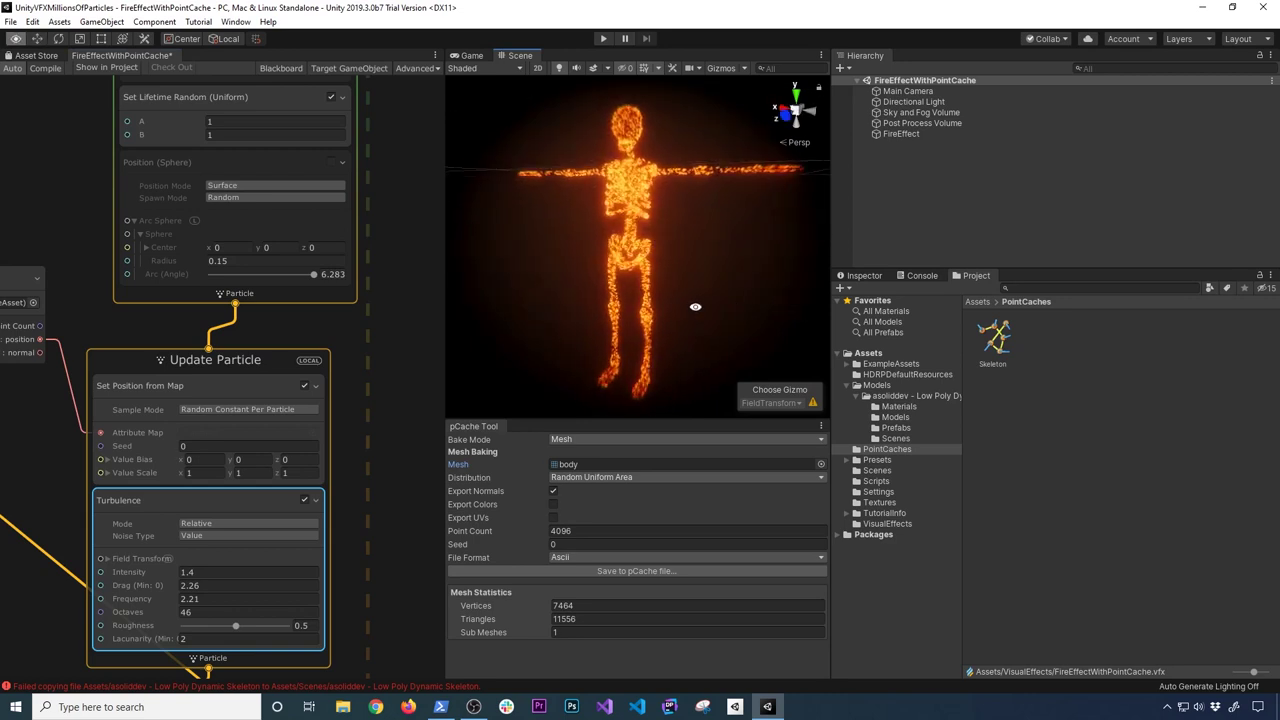
Delete the Turbulence block from Update Particle and inspect the particle skeleton from the front.
{"action": "left_click", "coordinate": [314, 500]}
{"action": "right_click", "coordinate": [278, 508]}
{"action": "left_click", "coordinate": [310, 611]}
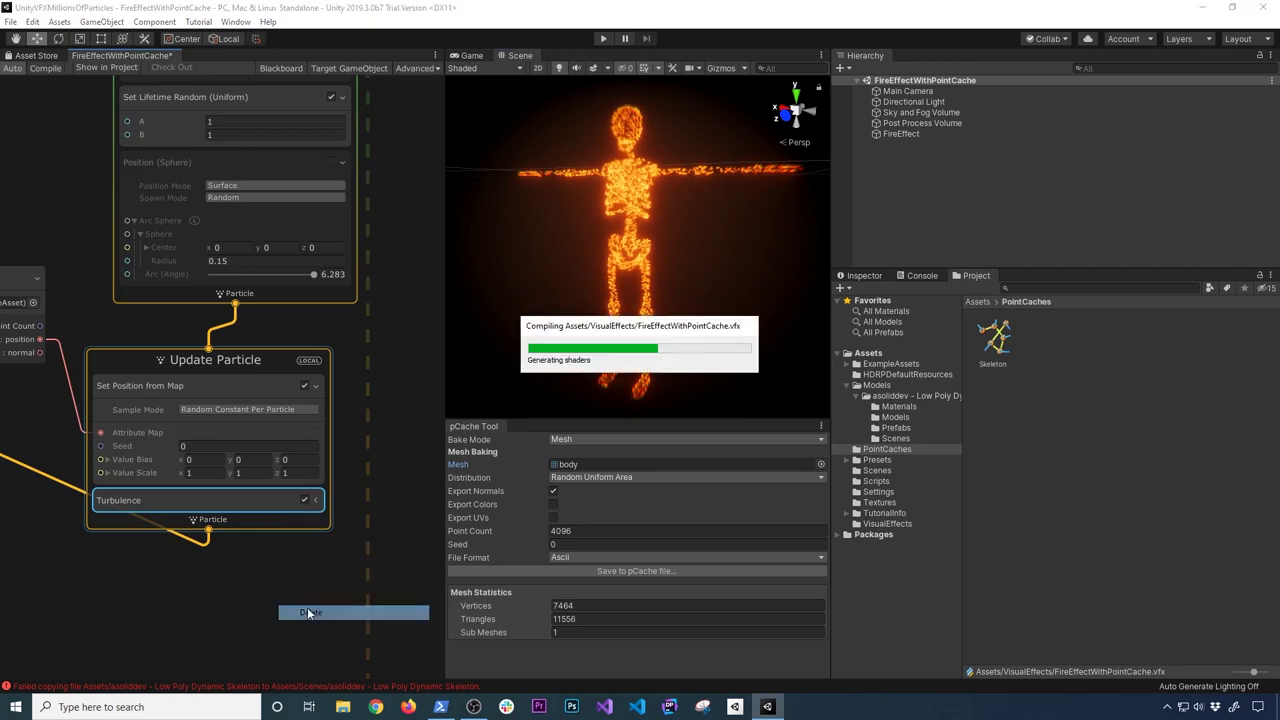
{"action": "scroll", "coordinate": [745, 223], "scroll_direction": "down", "scroll_amount": 2}
{"action": "scroll", "coordinate": [721, 244], "scroll_direction": "up", "scroll_amount": 4}
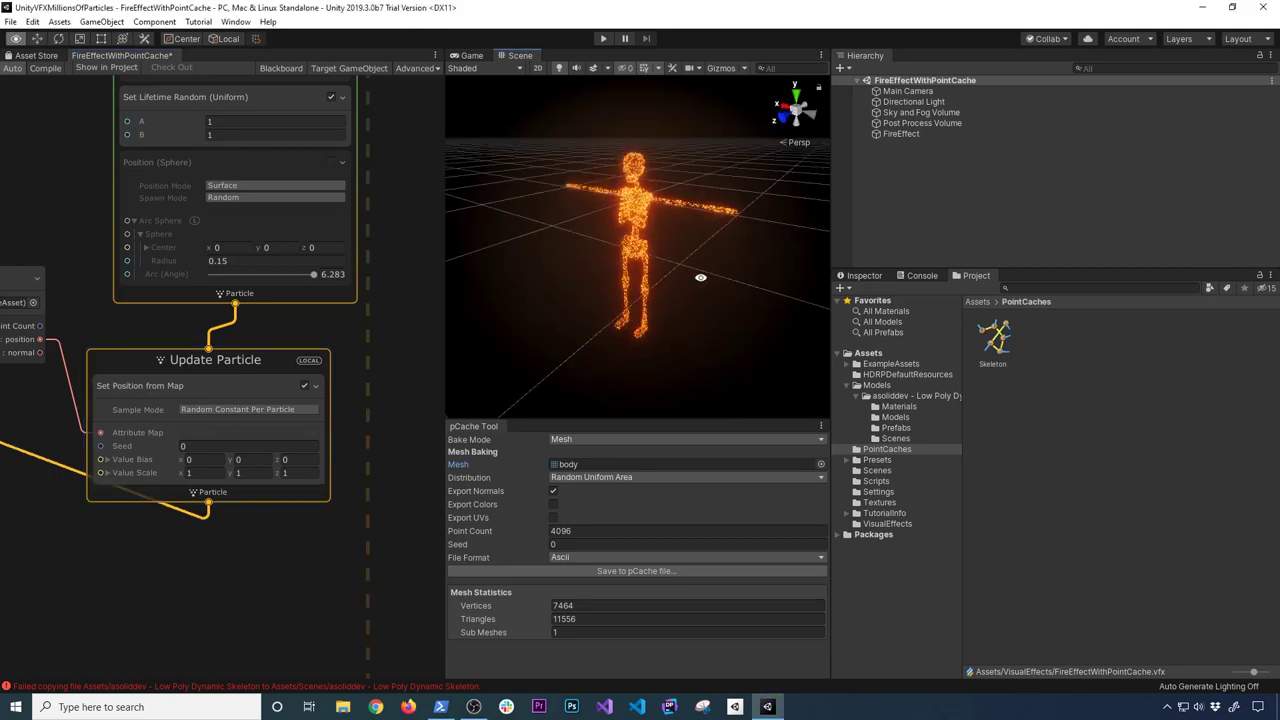
{"action": "left_click_drag", "start_coordinate": [722, 274], "coordinate": [717, 240], "text": "alt"}
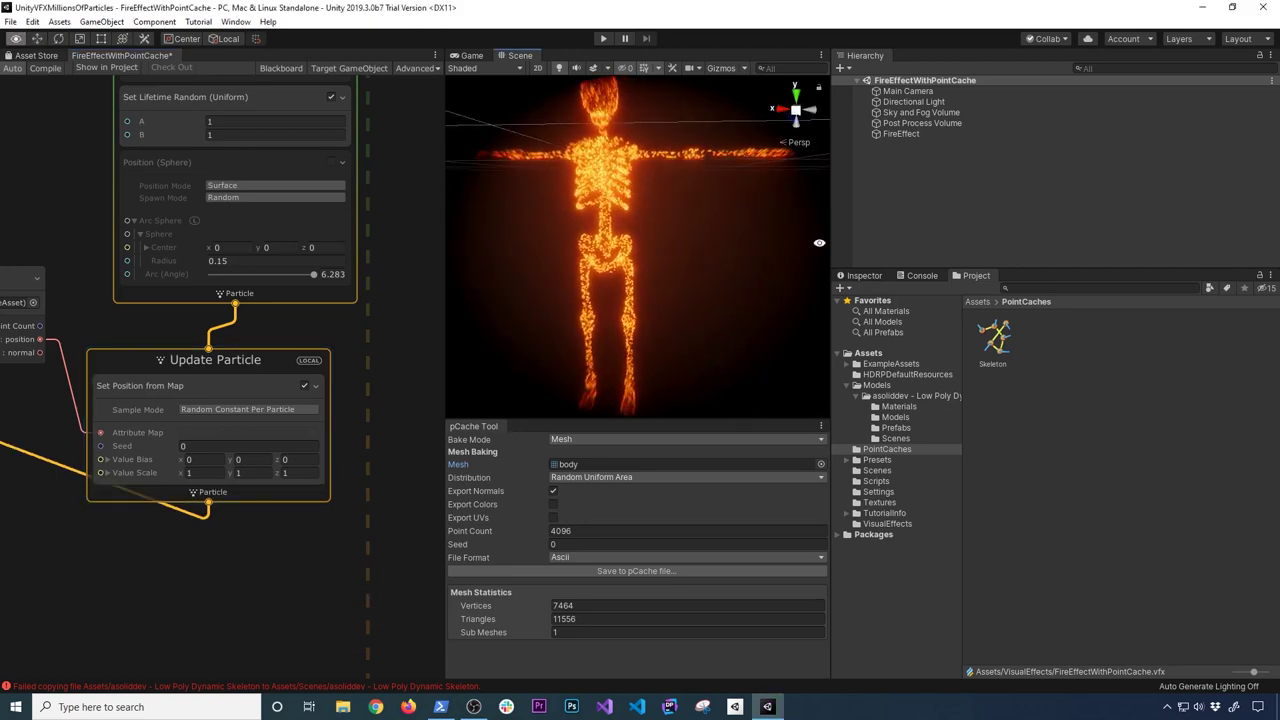
Set the Capacity of the Initialize Particle context to 100000.
{"action": "scroll", "coordinate": [717, 234], "scroll_direction": "up", "scroll_amount": 5}
{"action": "scroll", "coordinate": [714, 286], "scroll_direction": "down", "scroll_amount": 5}
{"action": "left_click_drag", "start_coordinate": [689, 277], "coordinate": [720, 215], "text": "alt"}
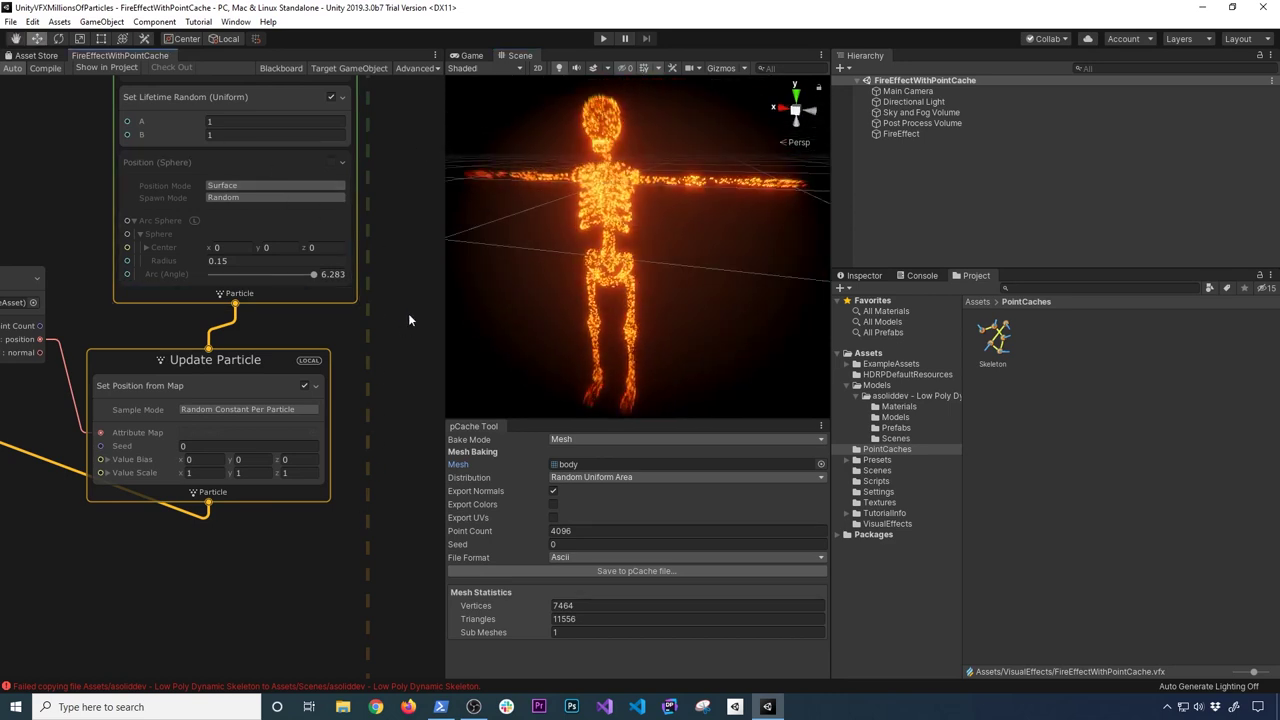
{"action": "scroll", "coordinate": [389, 300], "scroll_direction": "up", "scroll_amount": 5}
{"action": "scroll", "coordinate": [399, 206], "scroll_direction": "up", "scroll_amount": 1}
{"action": "left_click", "coordinate": [227, 232]}
{"action": "left_click", "coordinate": [227, 373]}
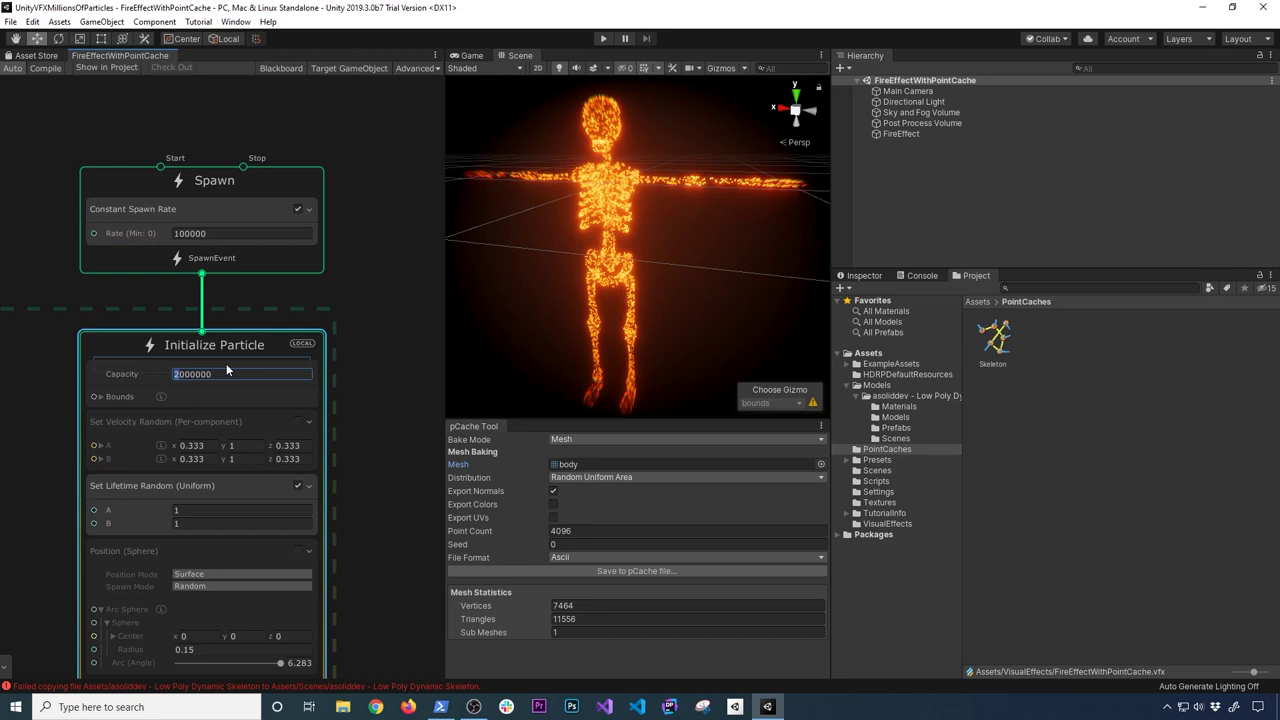
{"action": "type", "text": "100000"}
{"action": "key", "text": "Return"}
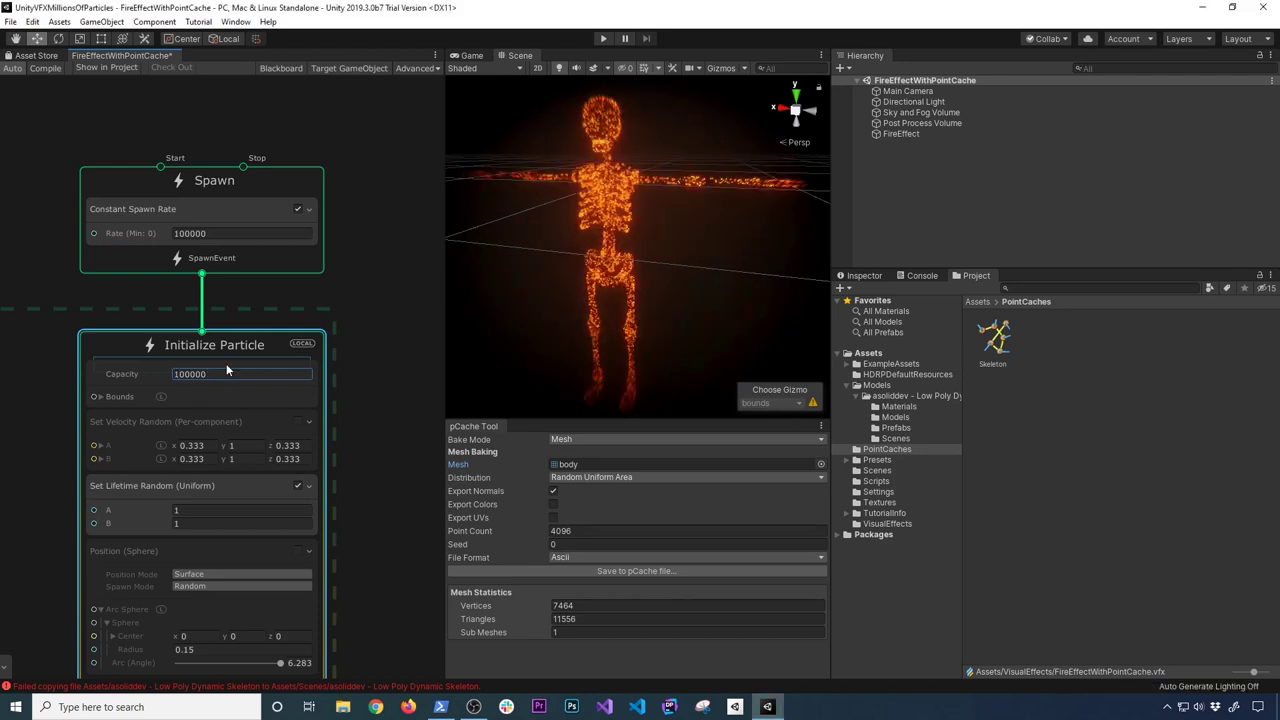
Try a Constant Spawn Rate of 10000, check the particle skeleton's density, and set the rate back to 100000.
{"action": "right_click_drag", "start_coordinate": [560, 300], "coordinate": [367, 237]}
{"action": "left_click", "coordinate": [236, 233]}
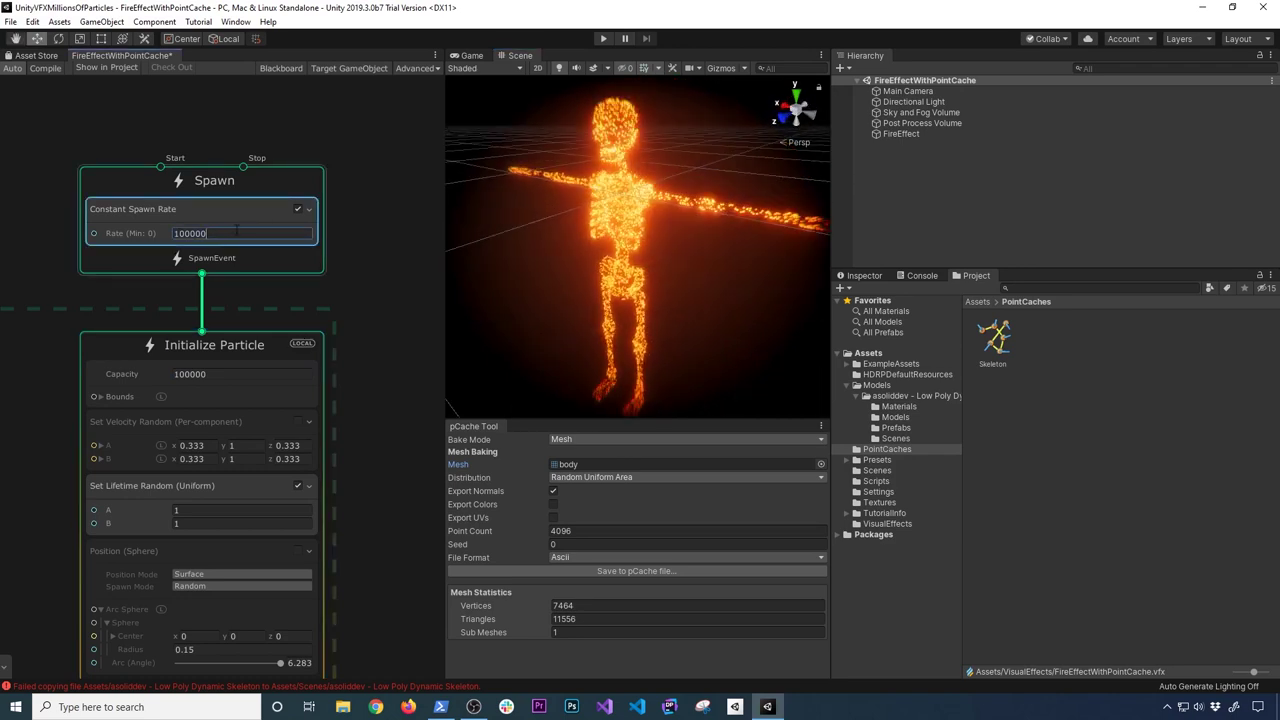
{"action": "key", "text": "BackSpace"}
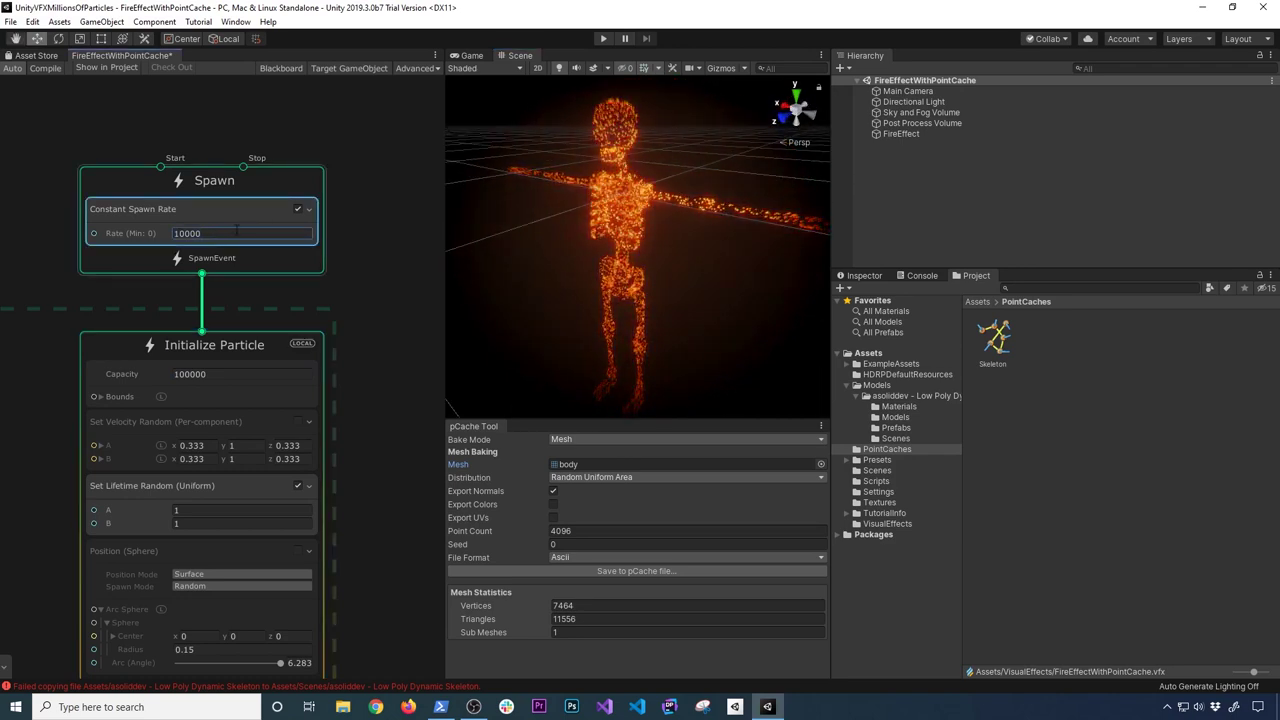
{"action": "right_click_drag", "start_coordinate": [613, 274], "coordinate": [614, 334]}
{"action": "left_click", "coordinate": [258, 233]}
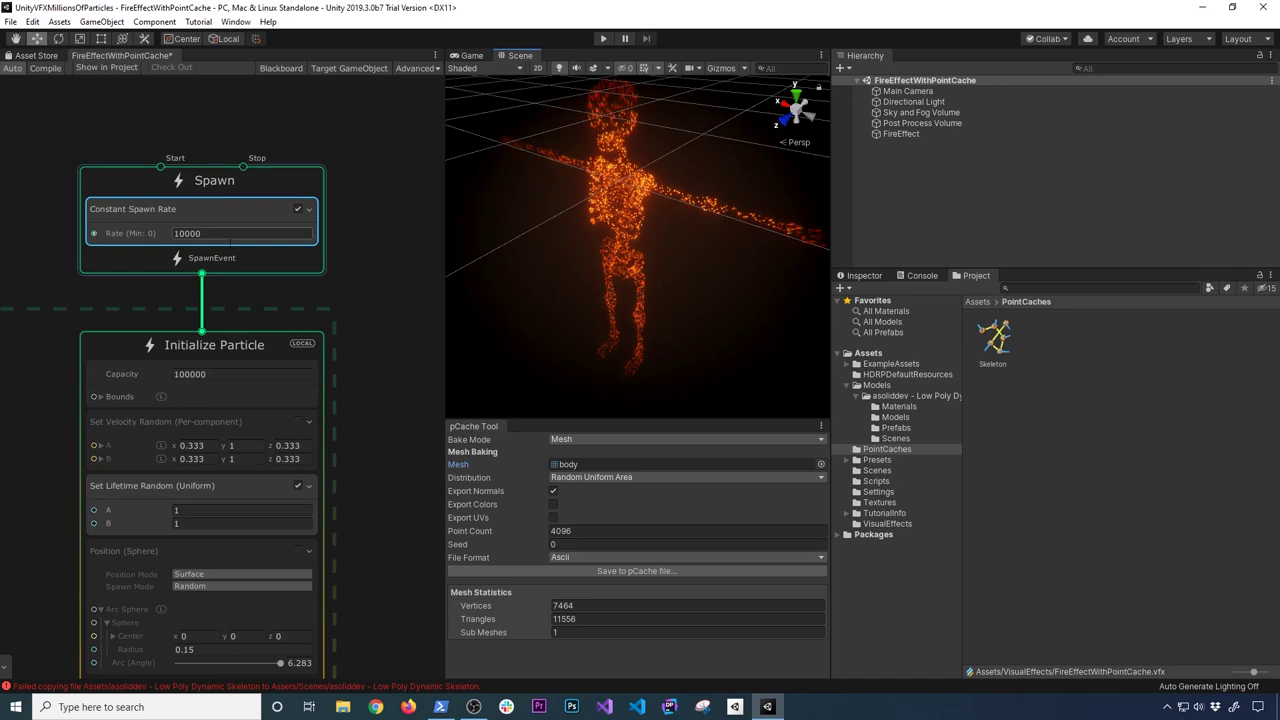
{"action": "type", "text": "100000"}
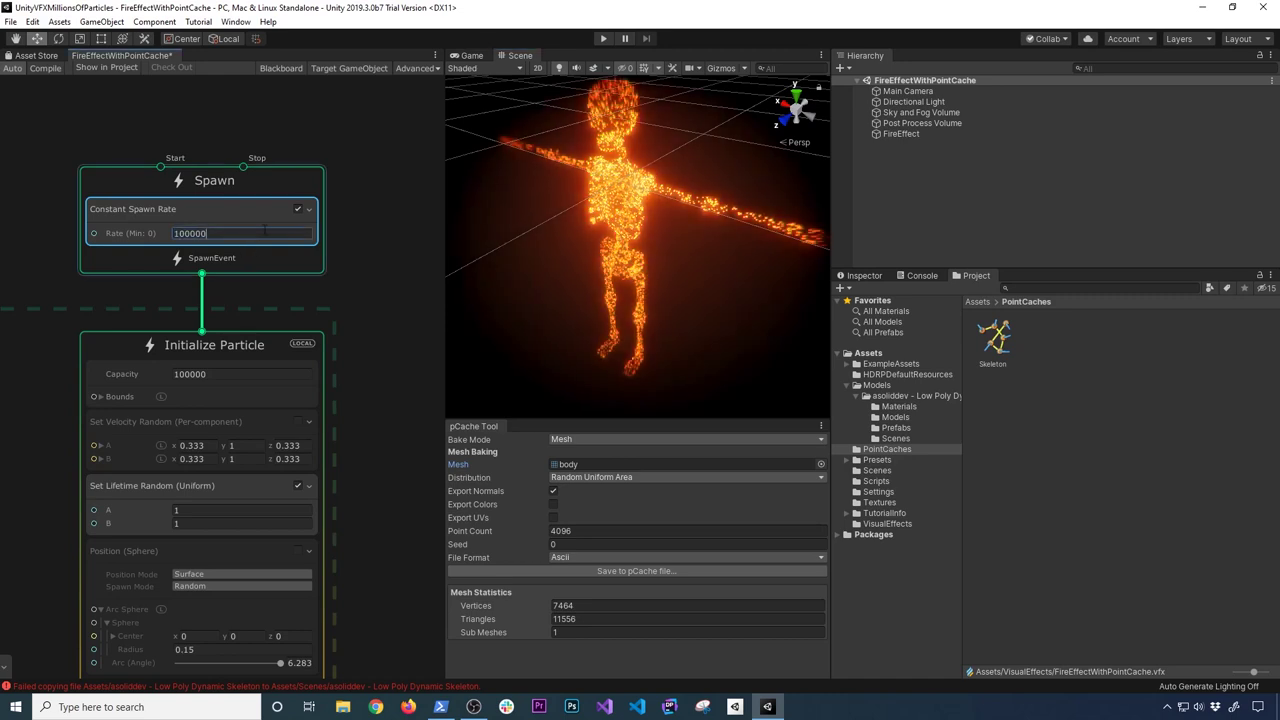
{"action": "right_click_drag", "start_coordinate": [570, 254], "coordinate": [570, 254]}
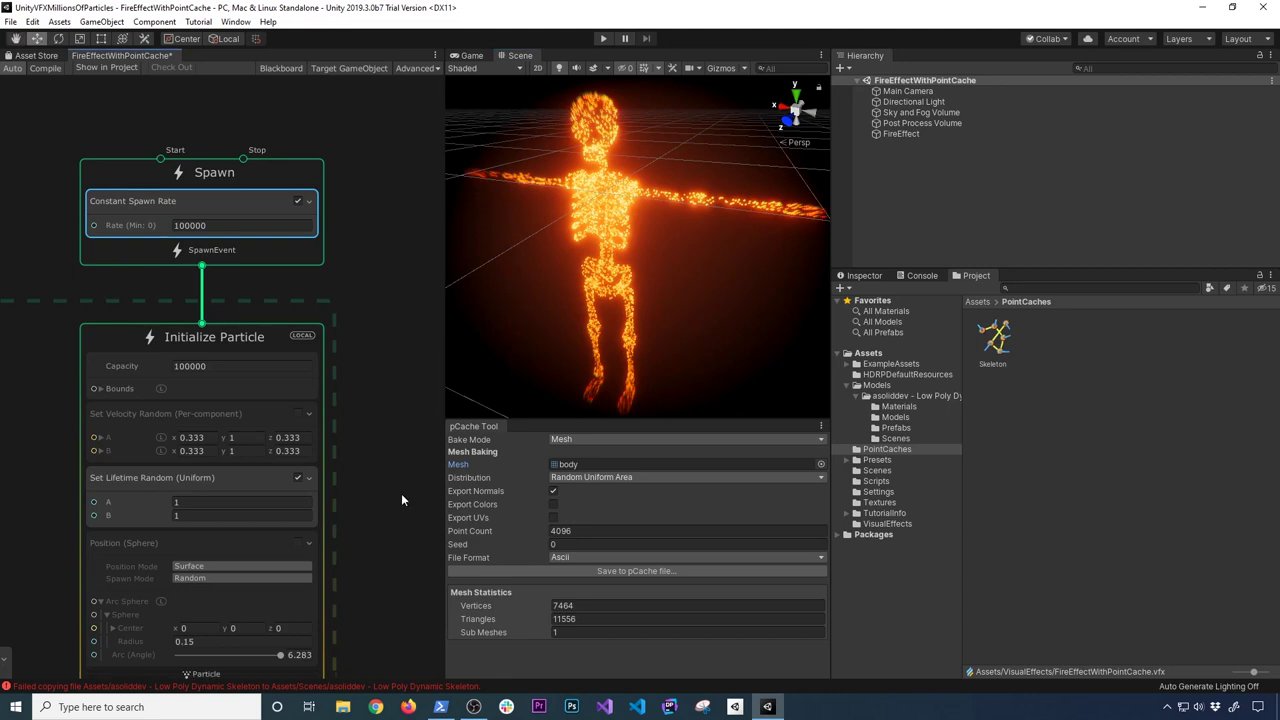
Change the HDR colour of the 70% key in the Quad Output's Gradient to a muted pink.
{"action": "middle_click_drag", "start_coordinate": [401, 493], "coordinate": [368, 432]}
{"action": "middle_click_drag", "start_coordinate": [137, 597], "coordinate": [394, 485]}
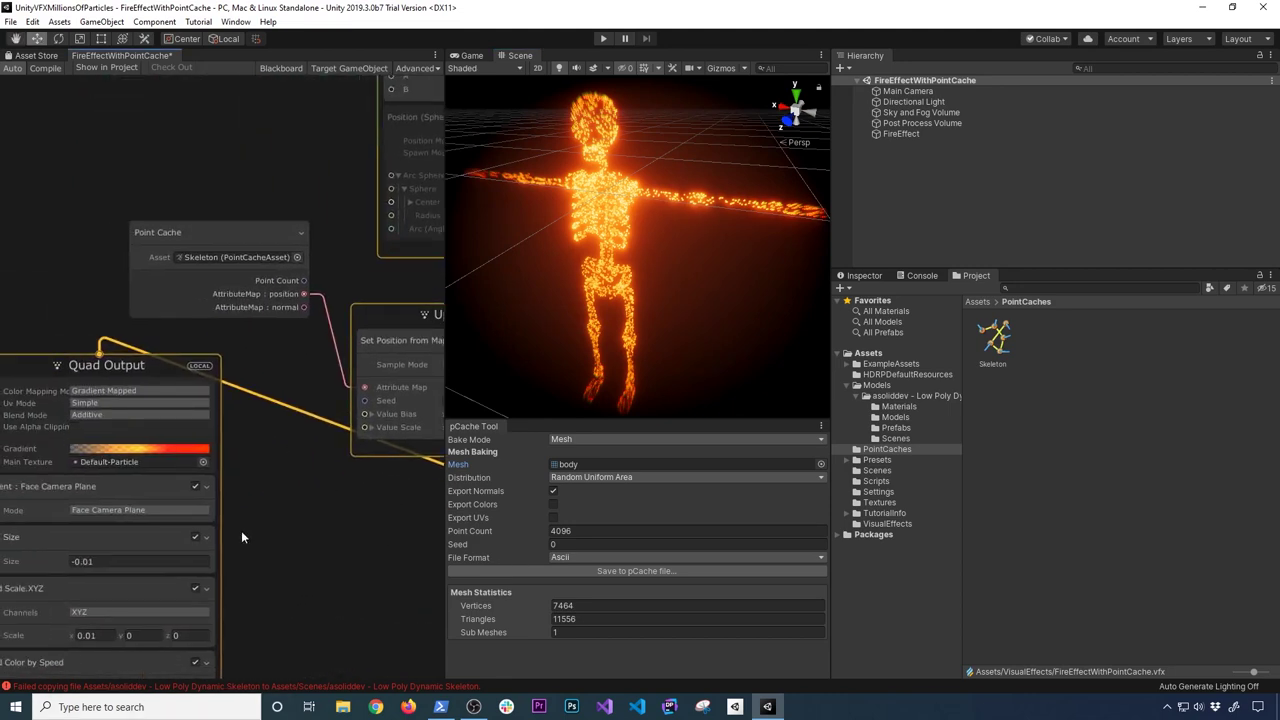
{"action": "middle_click_drag", "start_coordinate": [241, 530], "coordinate": [250, 455]}
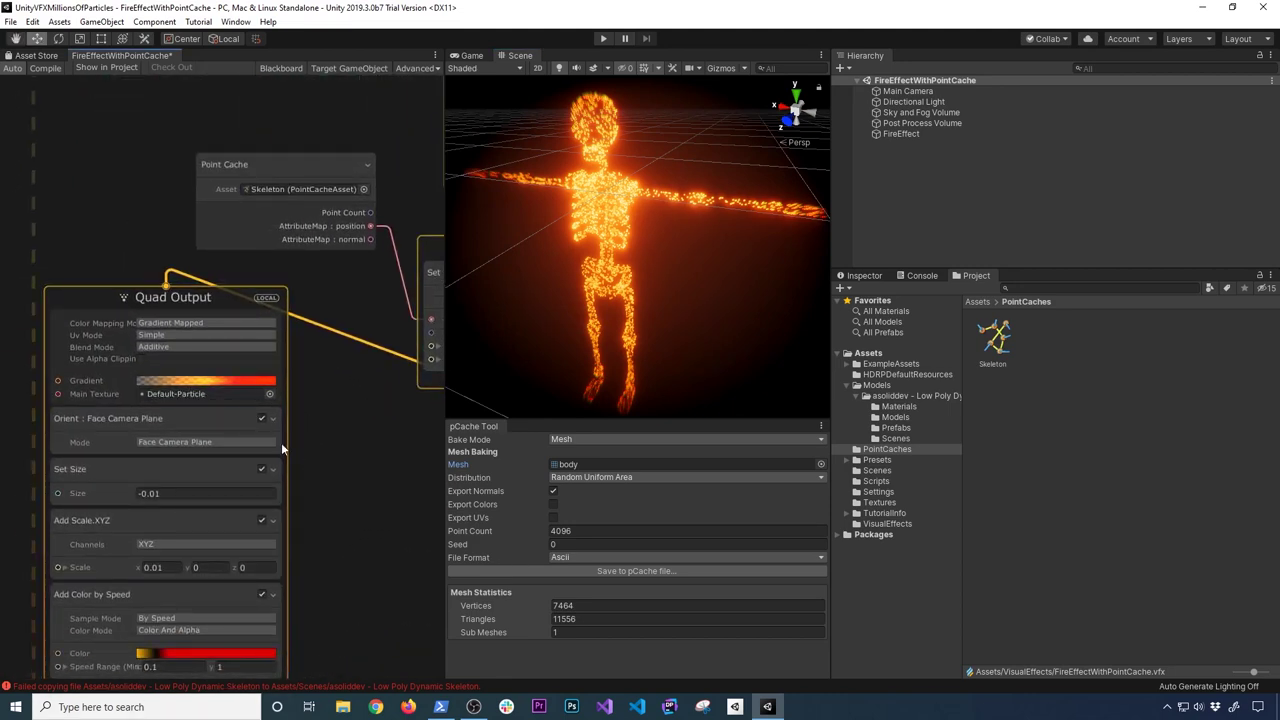
{"action": "left_click", "coordinate": [211, 385]}
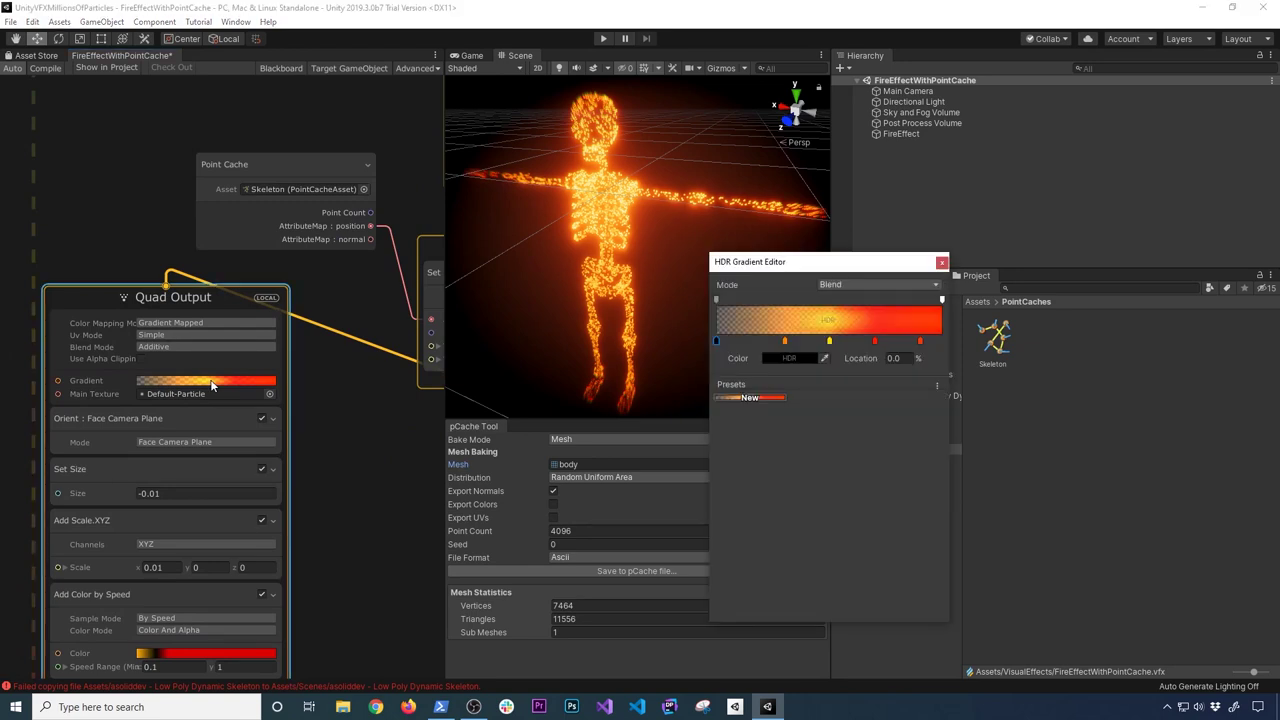
{"action": "left_click", "coordinate": [876, 343]}
{"action": "left_click", "coordinate": [790, 357]}
{"action": "left_click", "coordinate": [884, 352]}
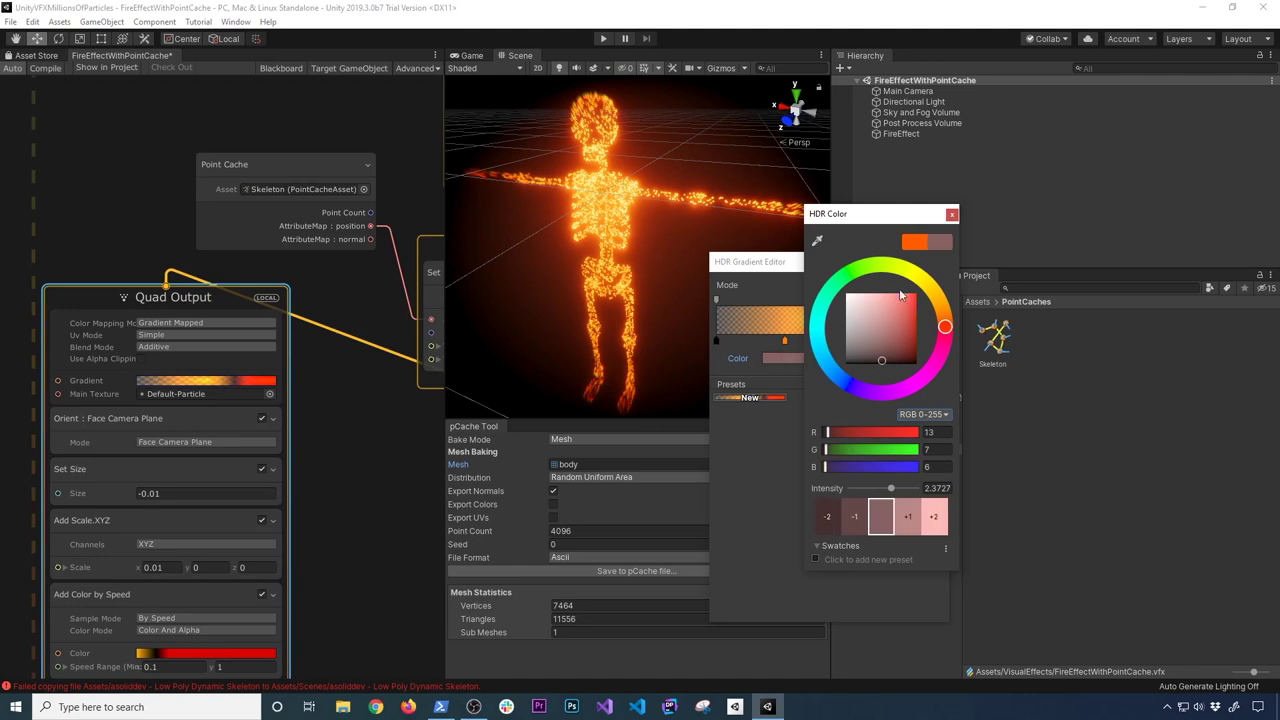
{"action": "left_click", "coordinate": [952, 214]}
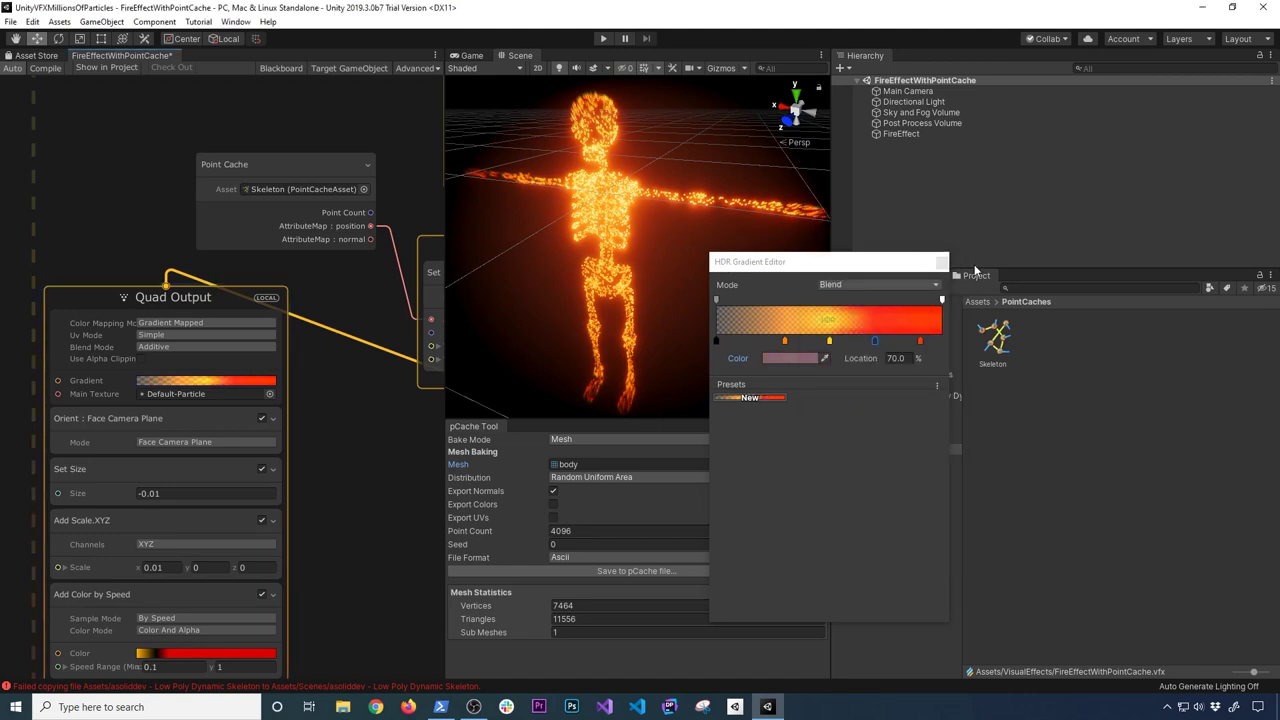
{"action": "left_click", "coordinate": [941, 262]}
In the Add Color by Speed gradient, change the red key at 22.6% to pale pink, RGB 255, 204, 204.
{"action": "left_click", "coordinate": [230, 654]}
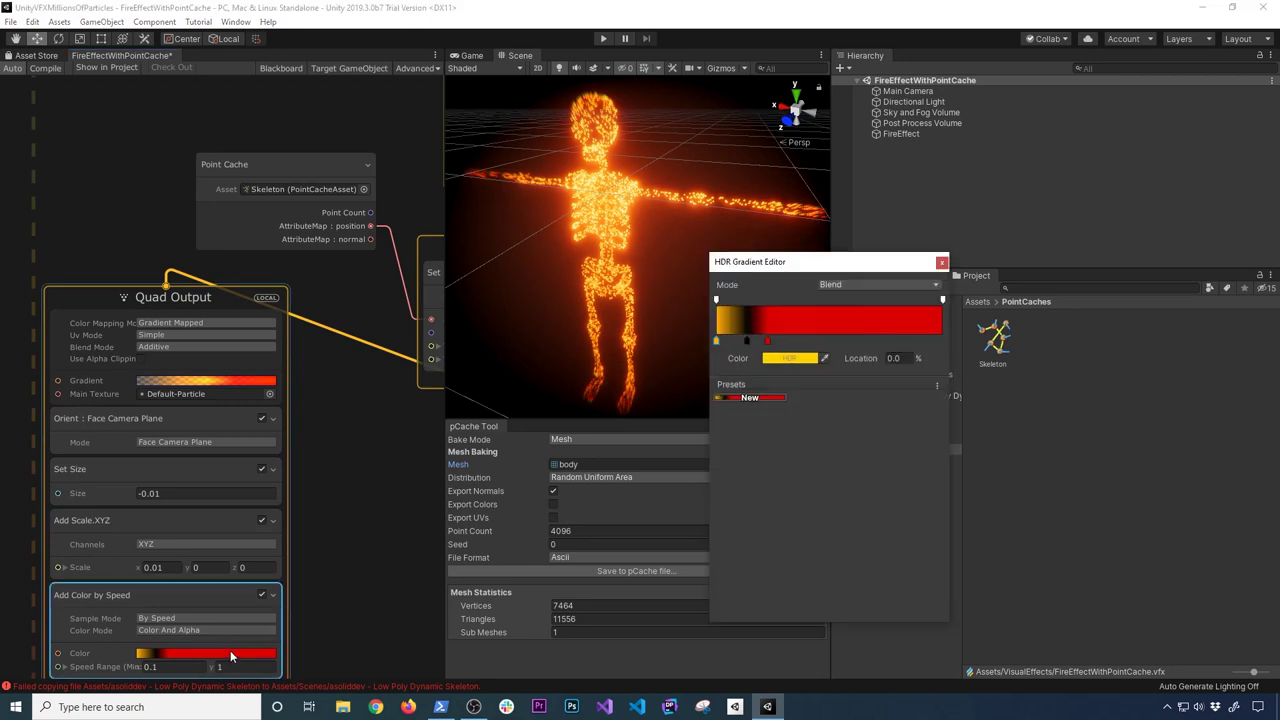
{"action": "left_click", "coordinate": [768, 341]}
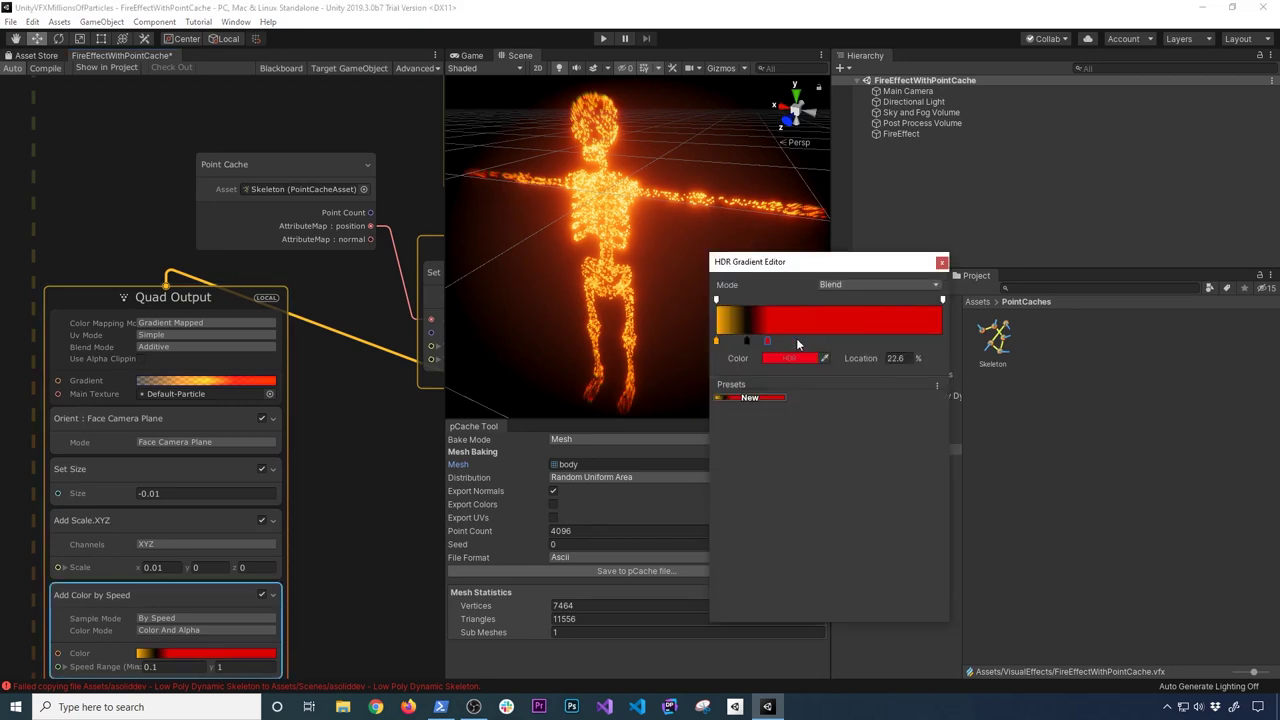
{"action": "left_click", "coordinate": [790, 358]}
{"action": "left_click", "coordinate": [877, 325]}
{"action": "left_click", "coordinate": [860, 293]}
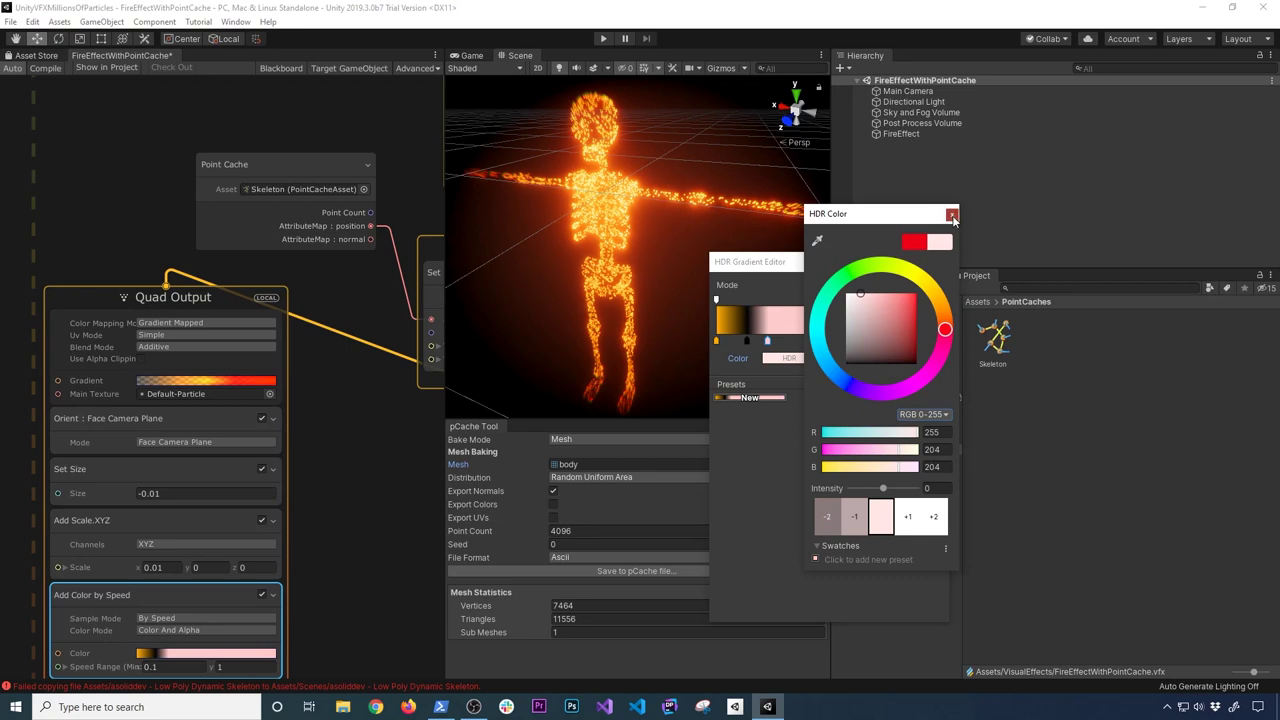
{"action": "left_click", "coordinate": [951, 214]}
Change the yellow key at 0% in the Add Color by Speed gradient to a pale cream colour.
{"action": "left_click", "coordinate": [716, 341]}
{"action": "left_click", "coordinate": [790, 358]}
{"action": "left_click", "coordinate": [860, 293]}
{"action": "left_click", "coordinate": [951, 214]}
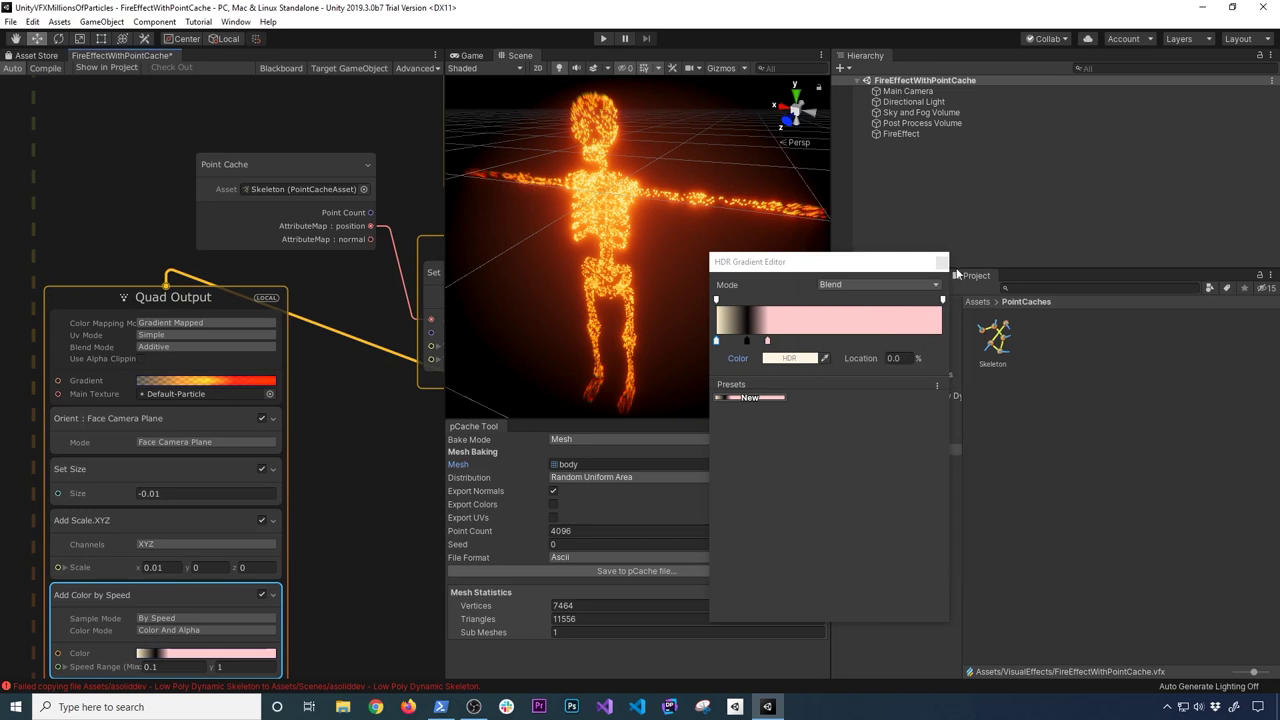
{"action": "left_click", "coordinate": [943, 262]}
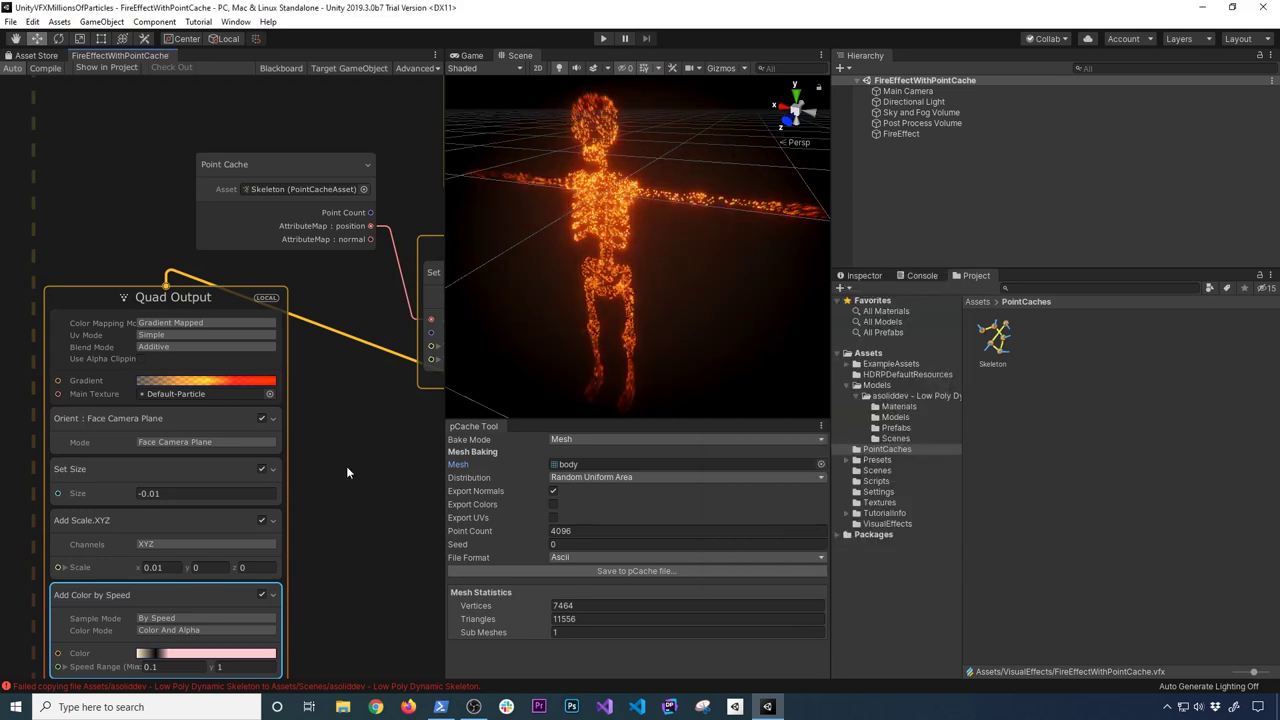
Try Default color mapping on the Quad Output with a Blend Color of RGB 255, 0, 23, and undo both changes.
{"action": "middle_click_drag", "start_coordinate": [346, 466], "coordinate": [381, 345]}
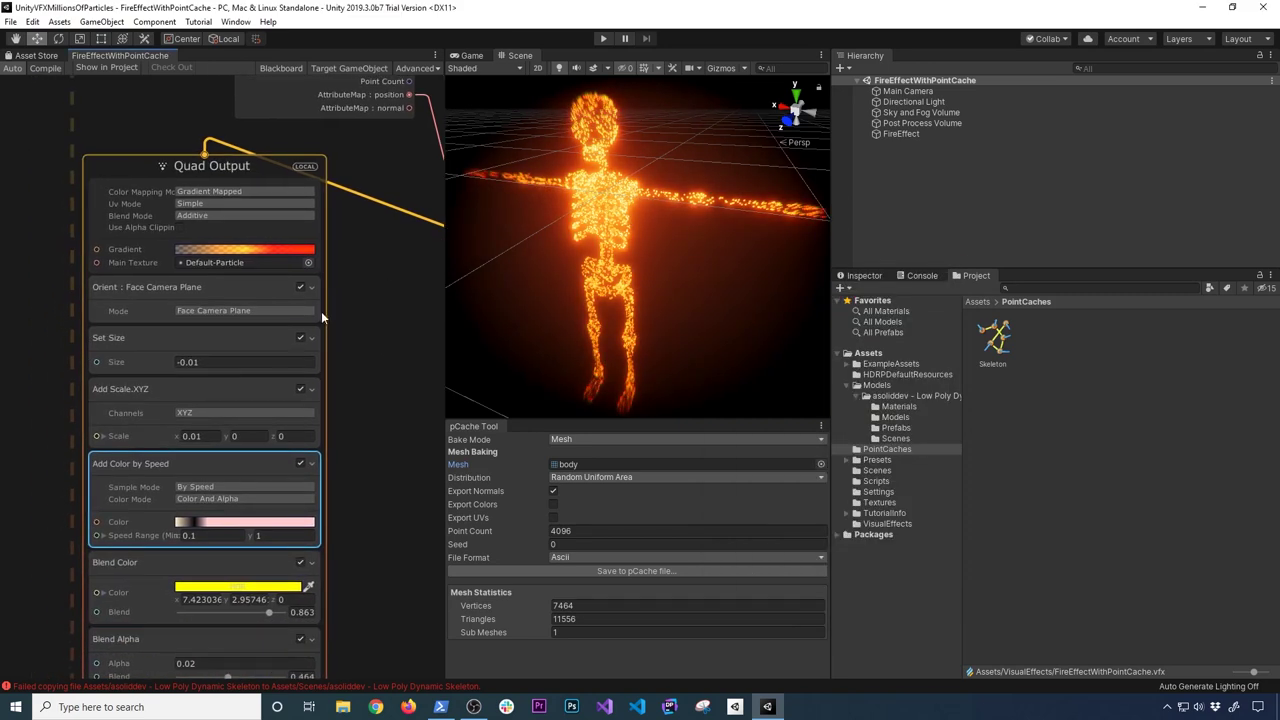
{"action": "left_click", "coordinate": [206, 191]}
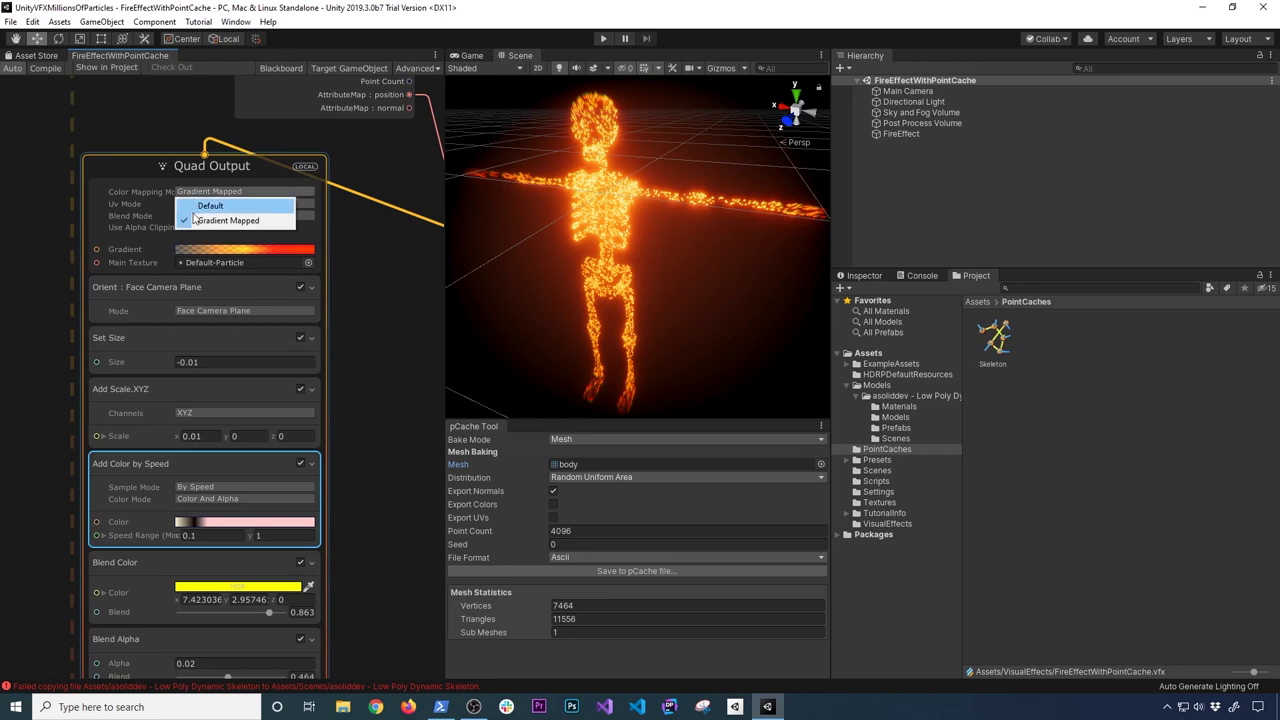
{"action": "left_click", "coordinate": [200, 206]}
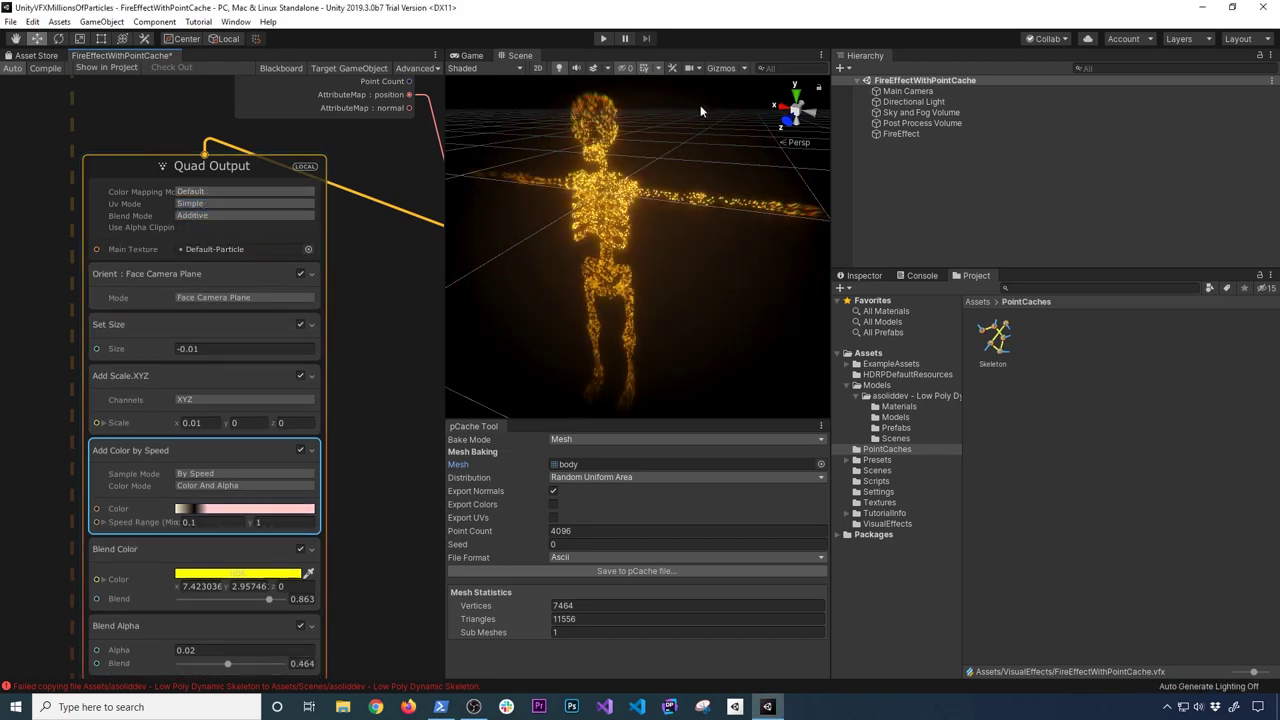
{"action": "left_click", "coordinate": [233, 574]}
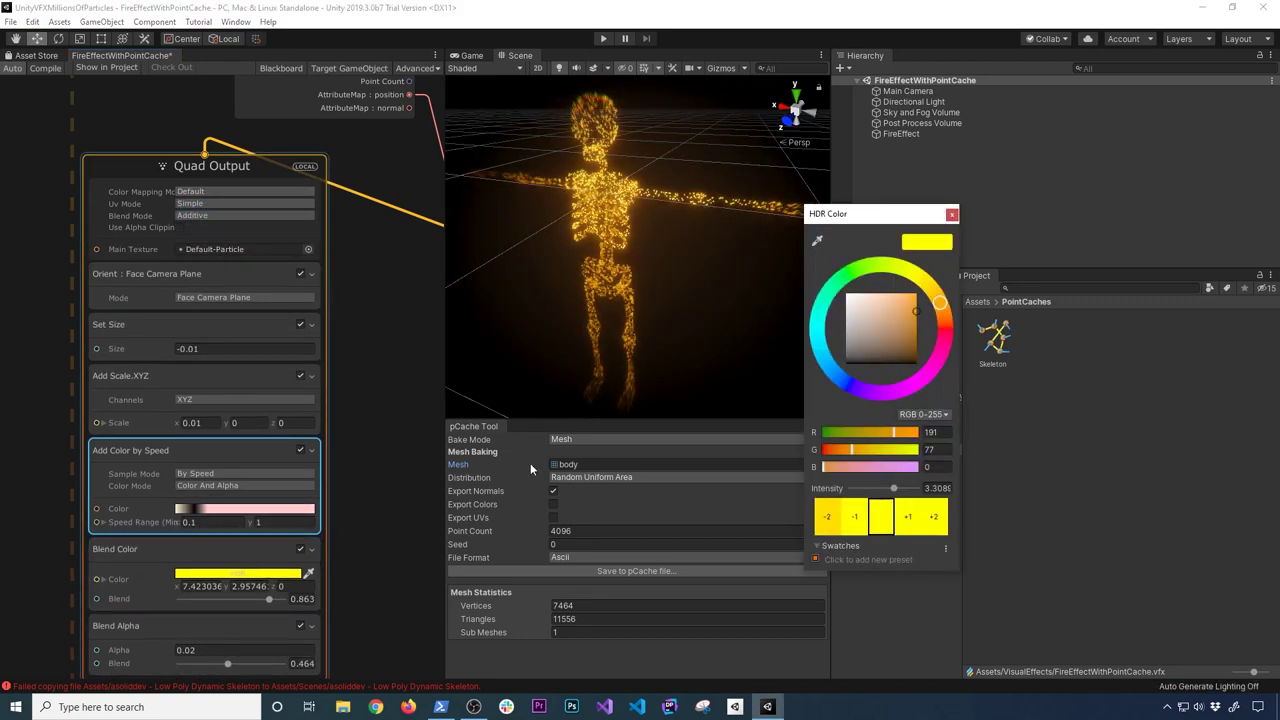
{"action": "left_click_drag", "start_coordinate": [932, 310], "coordinate": [944, 334]}
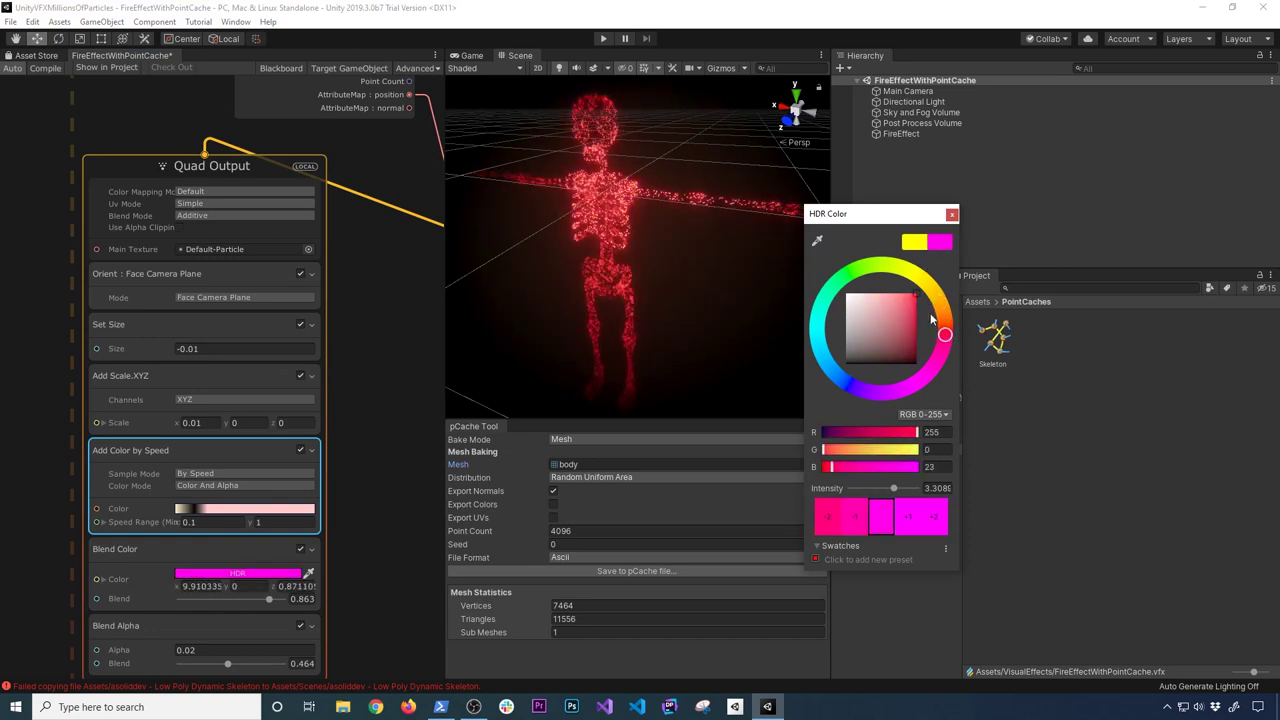
{"action": "left_click", "coordinate": [951, 215]}
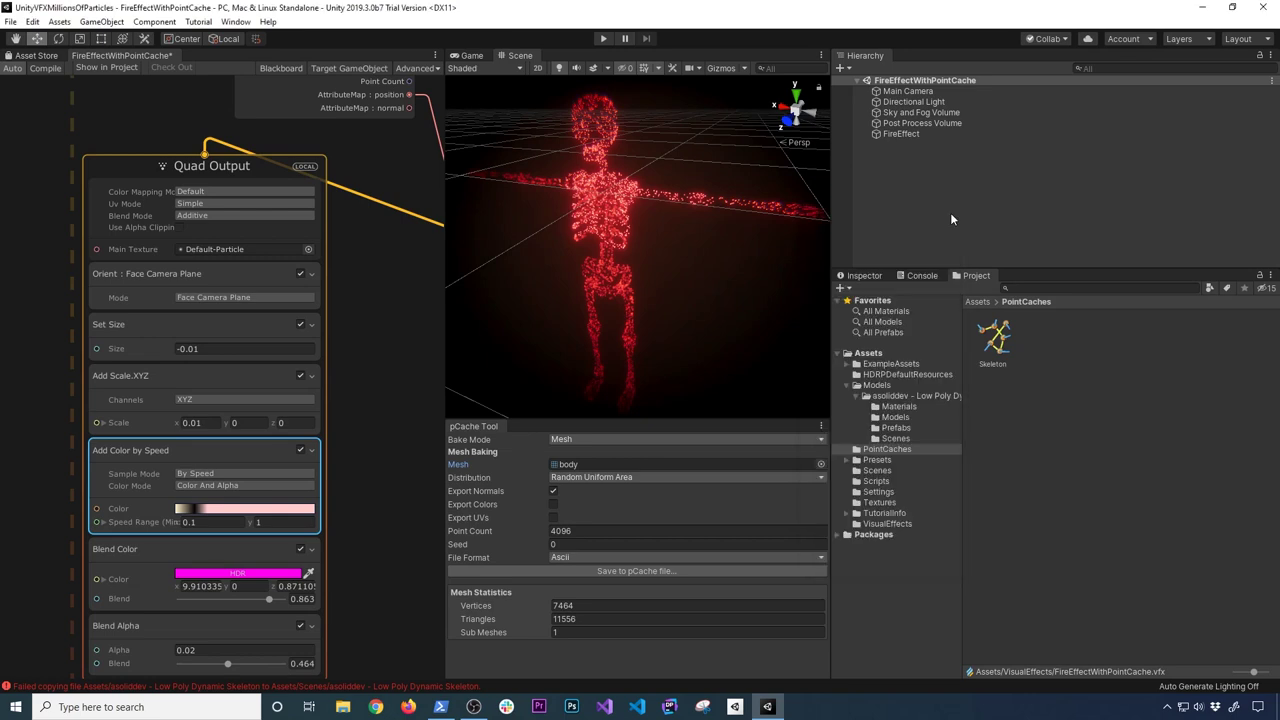
{"action": "key", "text": "ctrl+z"}
{"action": "key", "text": "ctrl+z"}
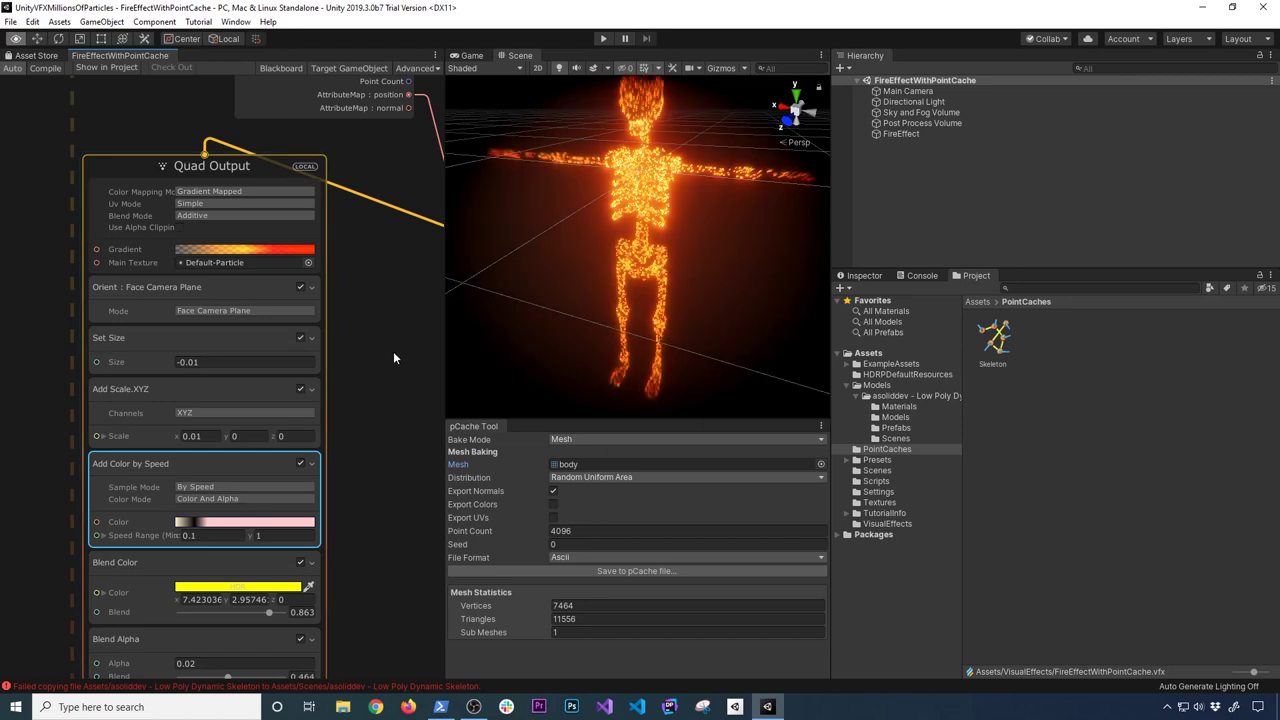
Try Set Size values of -0.02 and -0.05 in the Quad Output, and return the size to -0.01.
{"action": "left_click", "coordinate": [233, 362]}
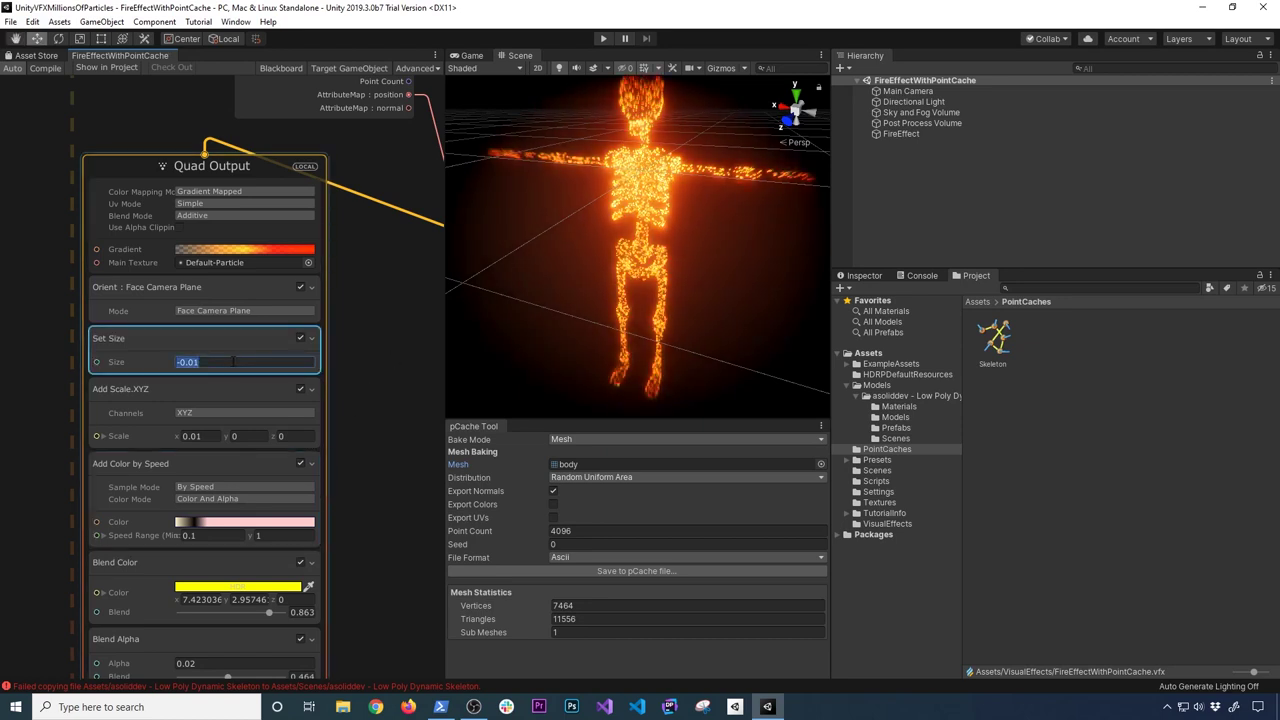
{"action": "type", "text": "-0.02"}
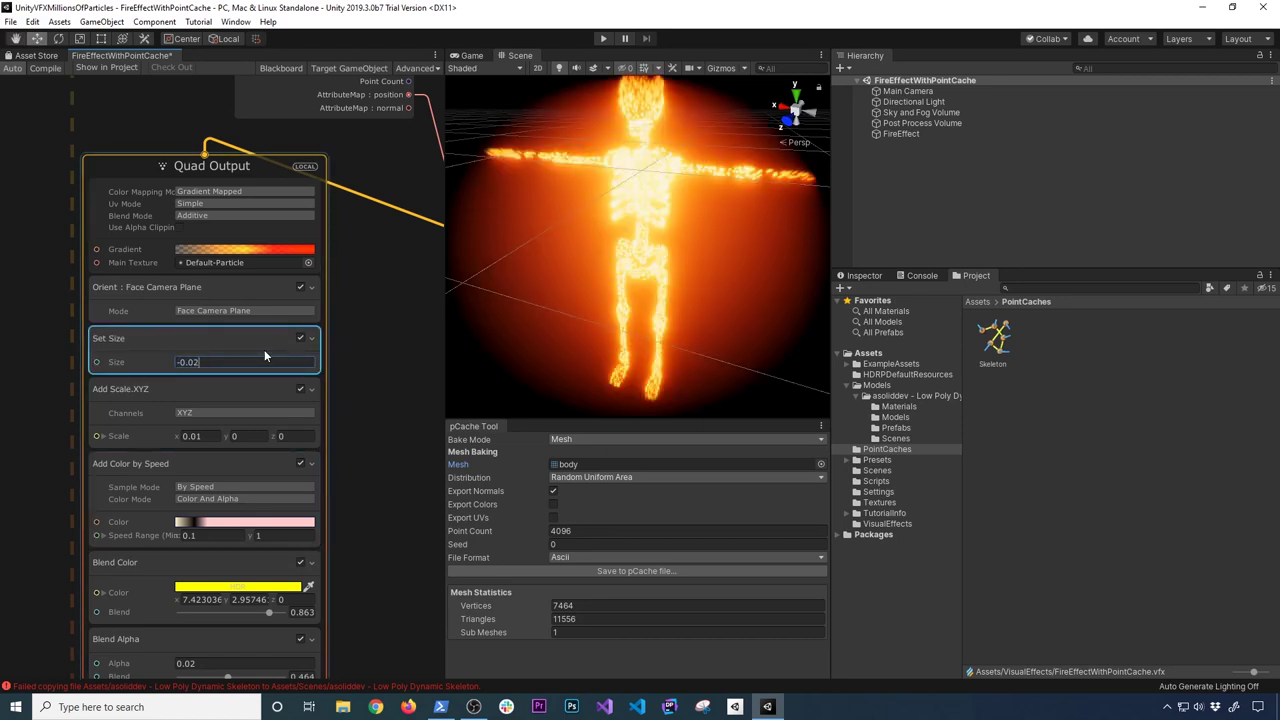
{"action": "key", "text": "BackSpace"}
{"action": "type", "text": "01"}
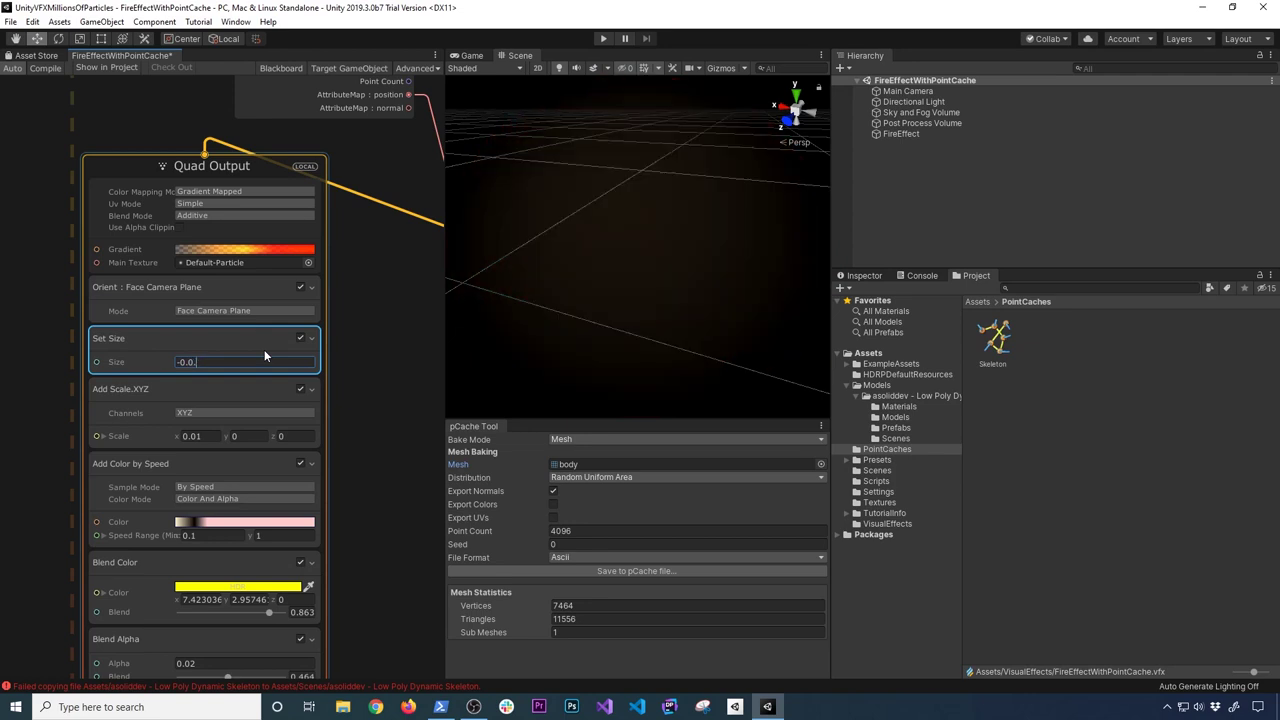
{"action": "key", "text": "BackSpace"}
{"action": "key", "text": "BackSpace"}
{"action": "type", "text": "5"}
{"action": "key", "text": "BackSpace"}
{"action": "type", "text": "1"}
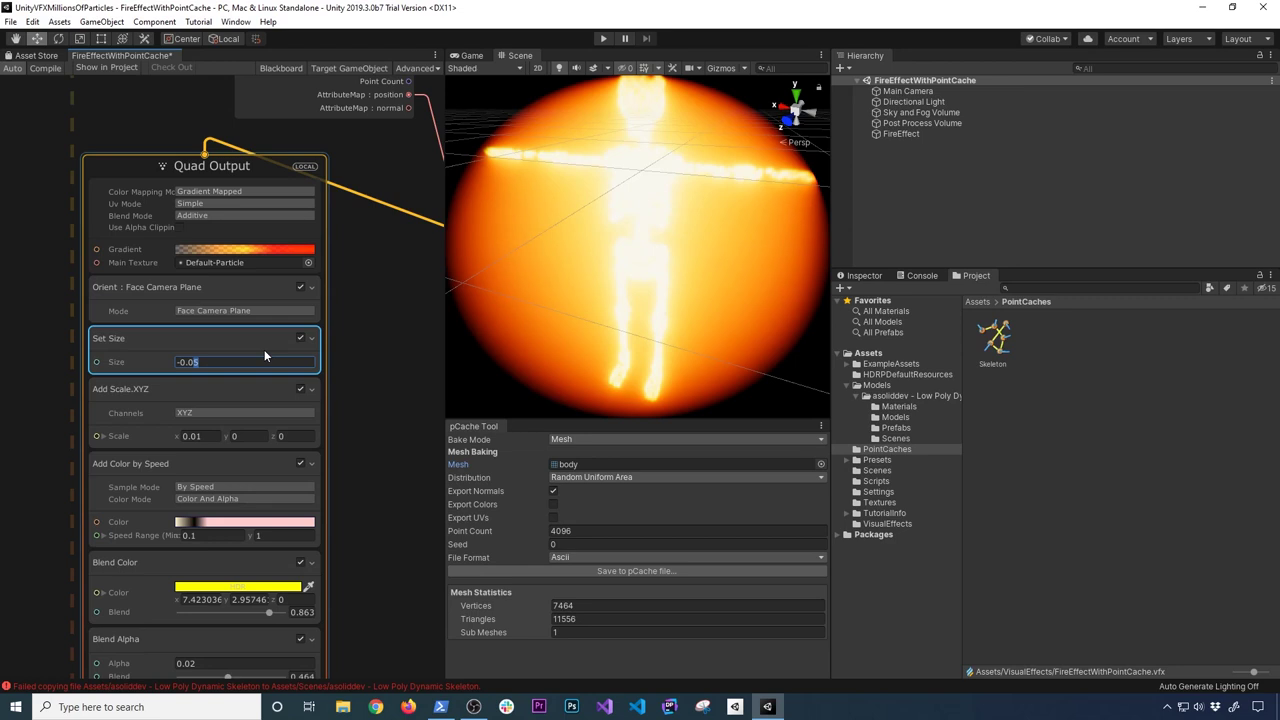
{"action": "key", "text": "Return"}
Examine the particle skeleton from different distances and angles, and check the Console log before returning to the project assets.
{"action": "scroll", "coordinate": [700, 295], "scroll_direction": "down", "scroll_amount": 5}
{"action": "left_click_drag", "start_coordinate": [732, 292], "coordinate": [674, 274], "text": "alt"}
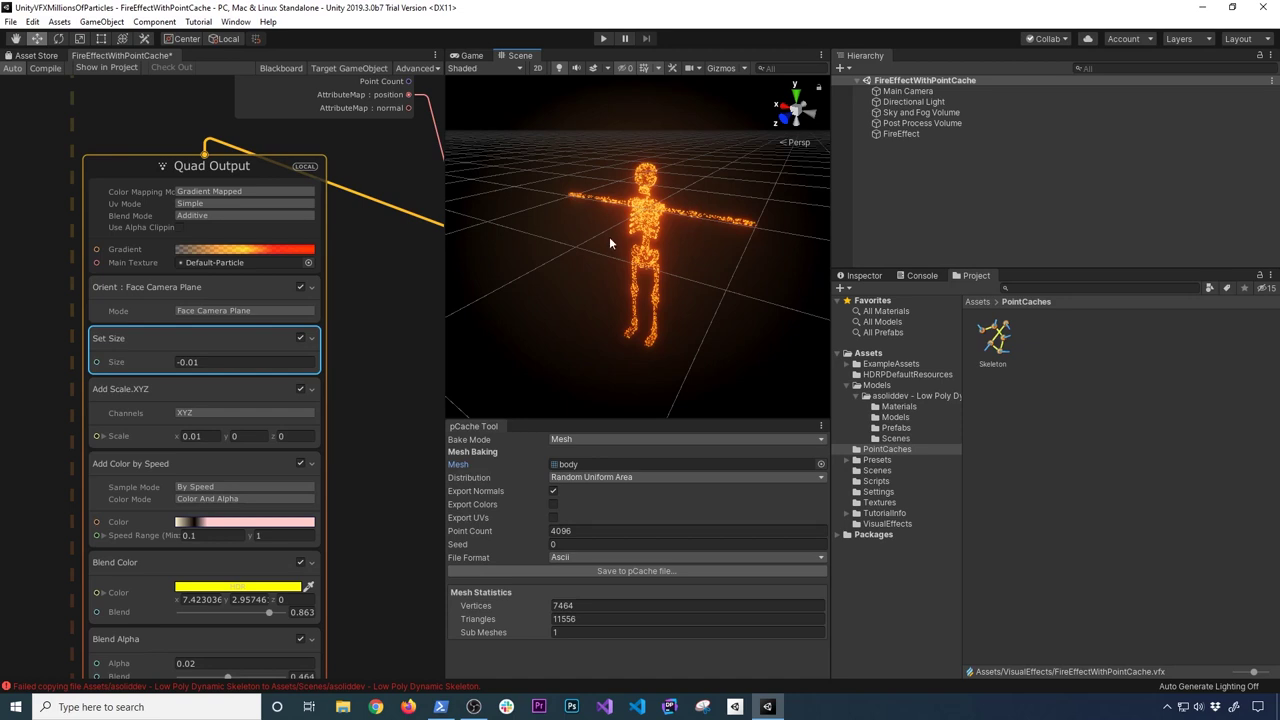
{"action": "scroll", "coordinate": [628, 248], "scroll_direction": "up", "scroll_amount": 4}
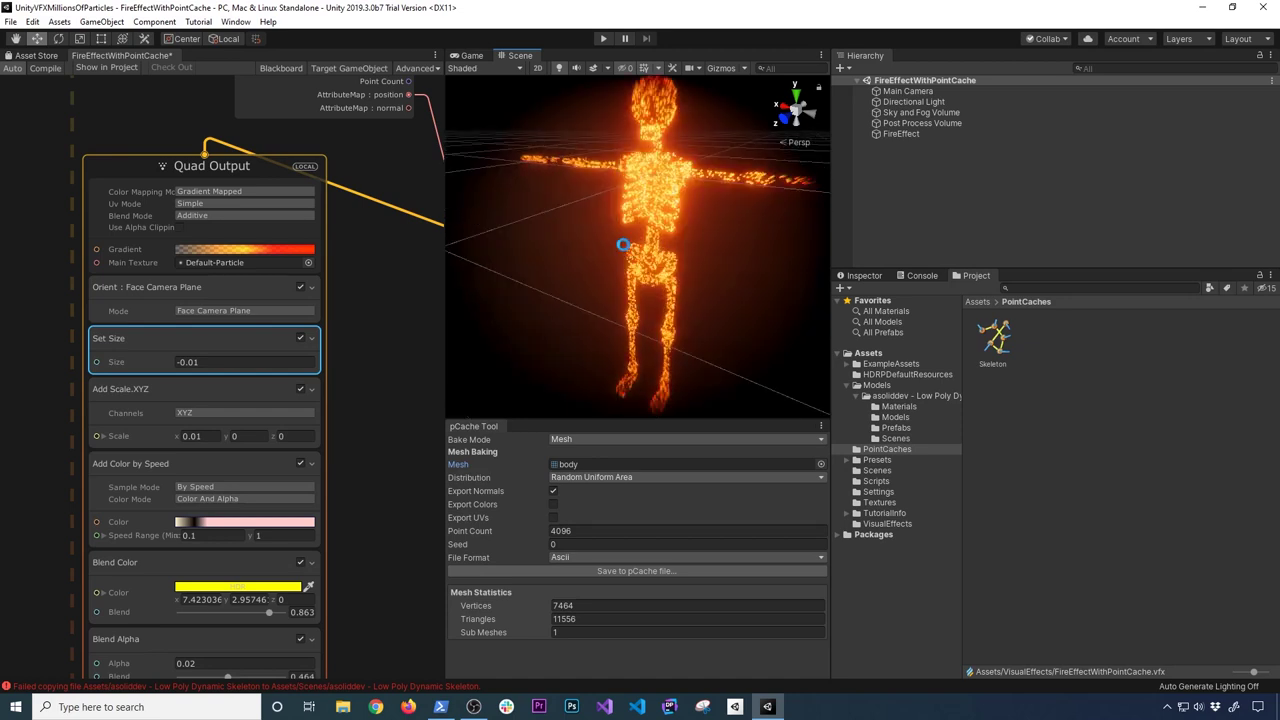
{"action": "scroll", "coordinate": [684, 208], "scroll_direction": "down", "scroll_amount": 3}
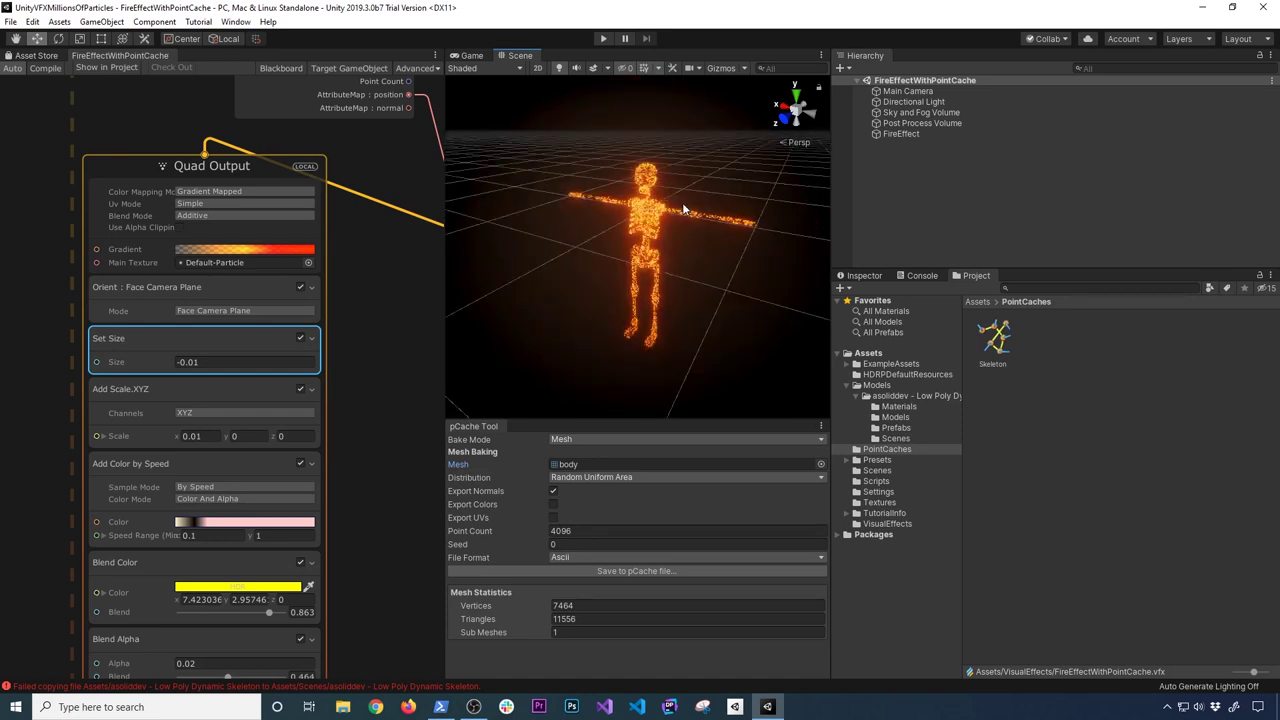
{"action": "left_click_drag", "start_coordinate": [683, 208], "coordinate": [602, 125], "text": "alt"}
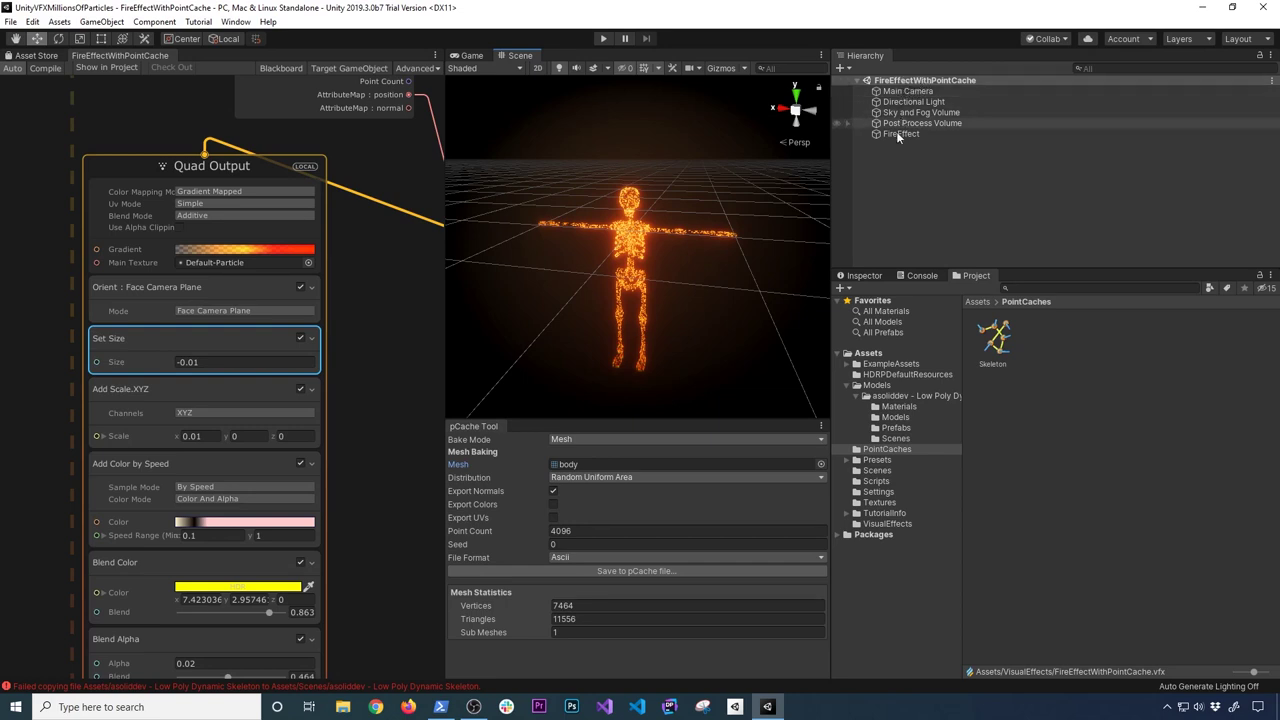
{"action": "left_click", "coordinate": [884, 275]}
{"action": "left_click", "coordinate": [914, 277]}
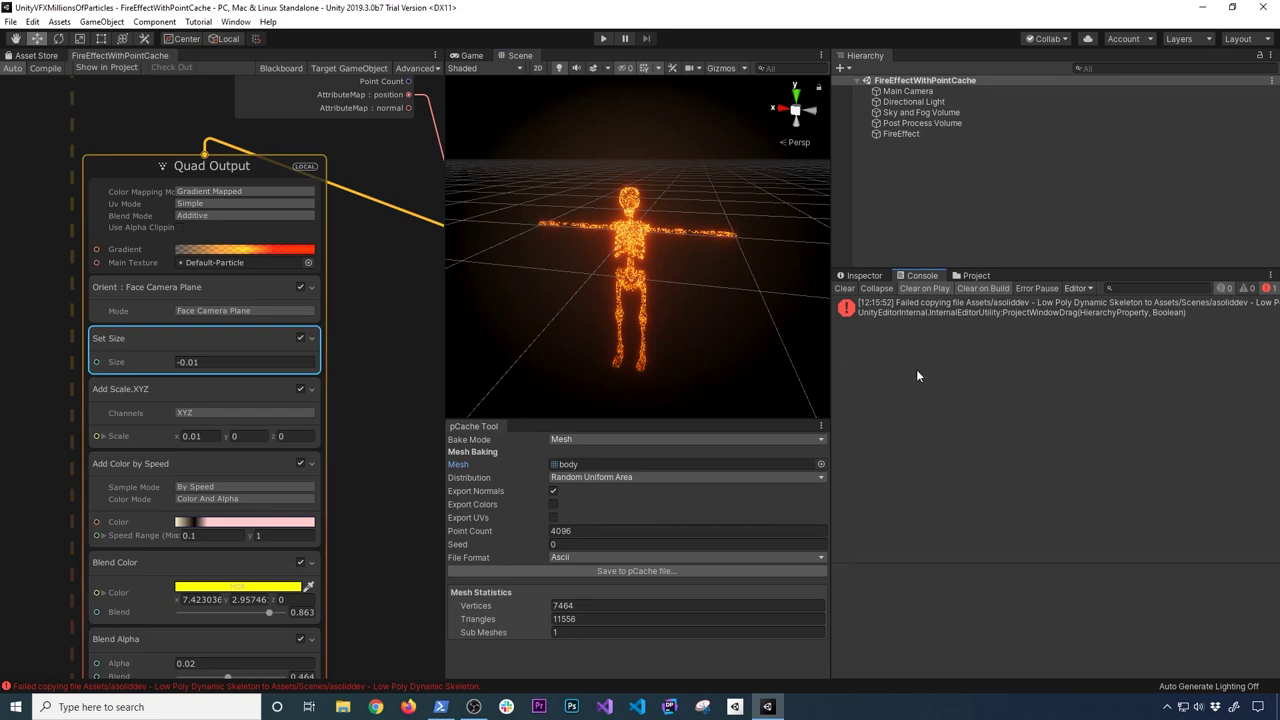
{"action": "left_click", "coordinate": [970, 276]}
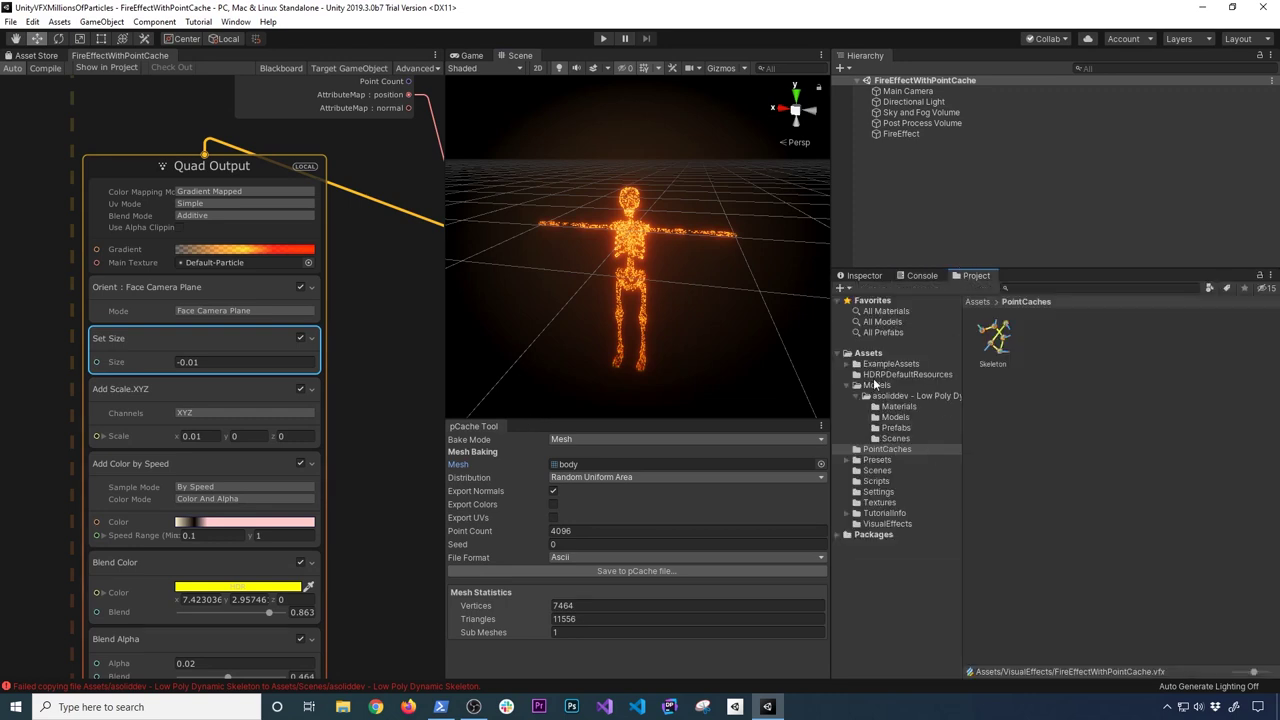
Rename the FireEffectWithPointCache scene in the Scenes folder to FireEffectWithPointCacheSkeleton and reload it.
{"action": "left_click", "coordinate": [877, 471]}
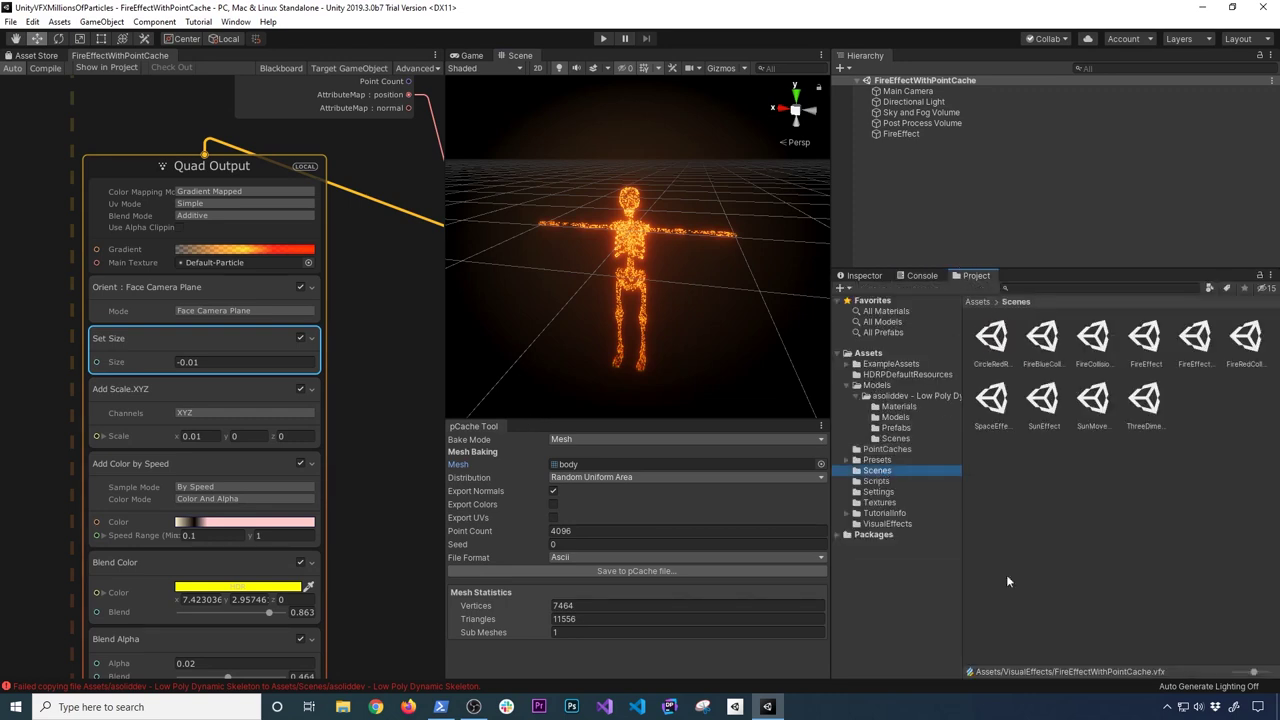
{"action": "left_click_drag", "start_coordinate": [1248, 671], "coordinate": [1216, 668]}
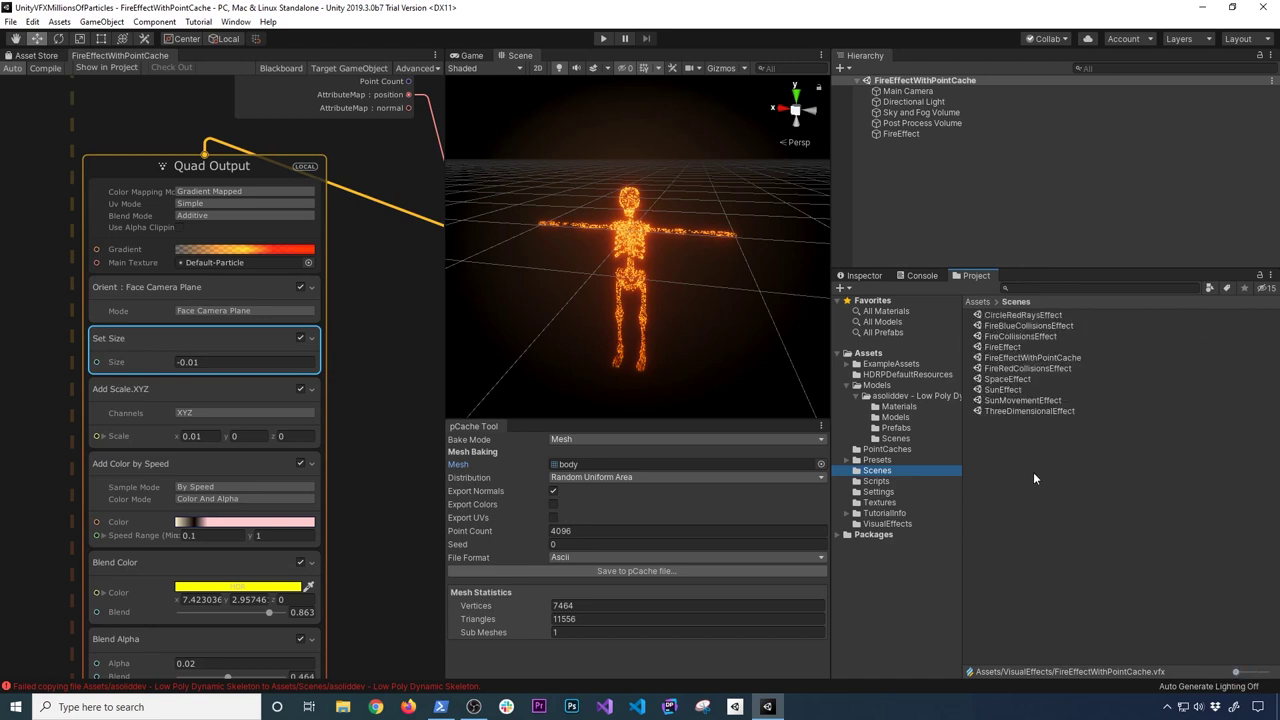
{"action": "left_click", "coordinate": [1004, 317]}
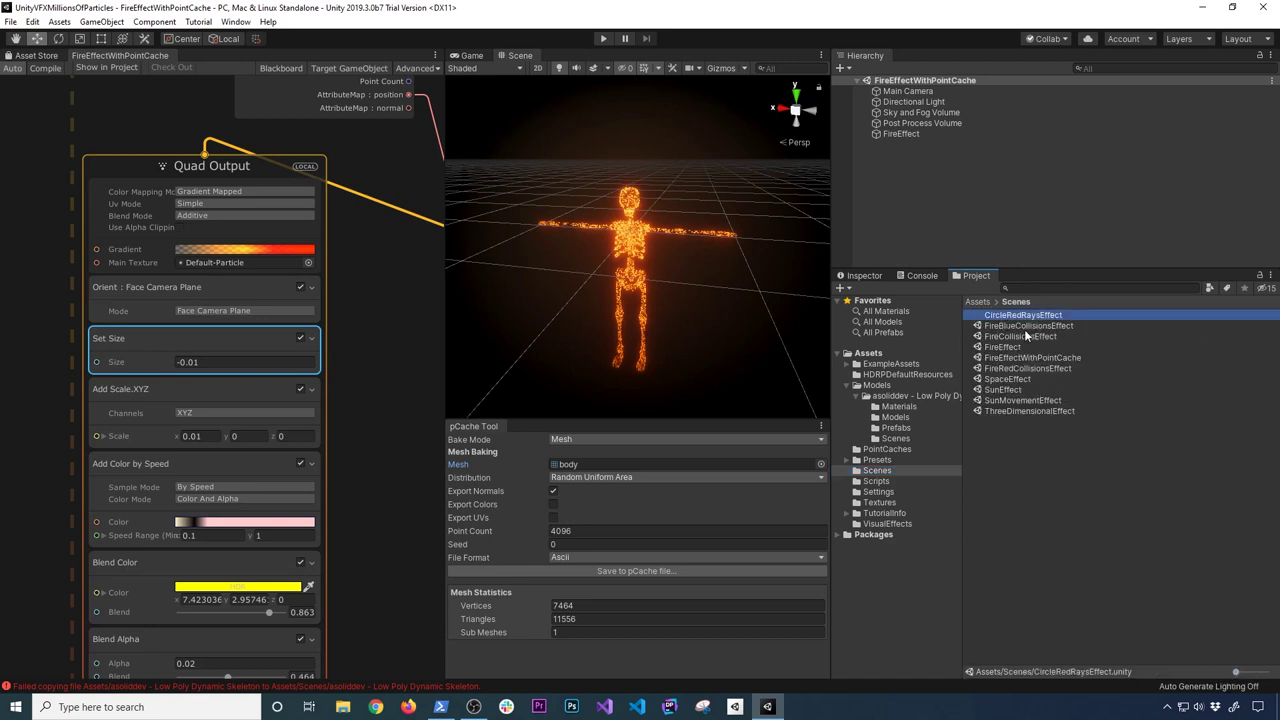
{"action": "left_click", "coordinate": [1025, 327]}
{"action": "left_click", "coordinate": [1025, 357]}
{"action": "left_click", "coordinate": [1038, 358]}
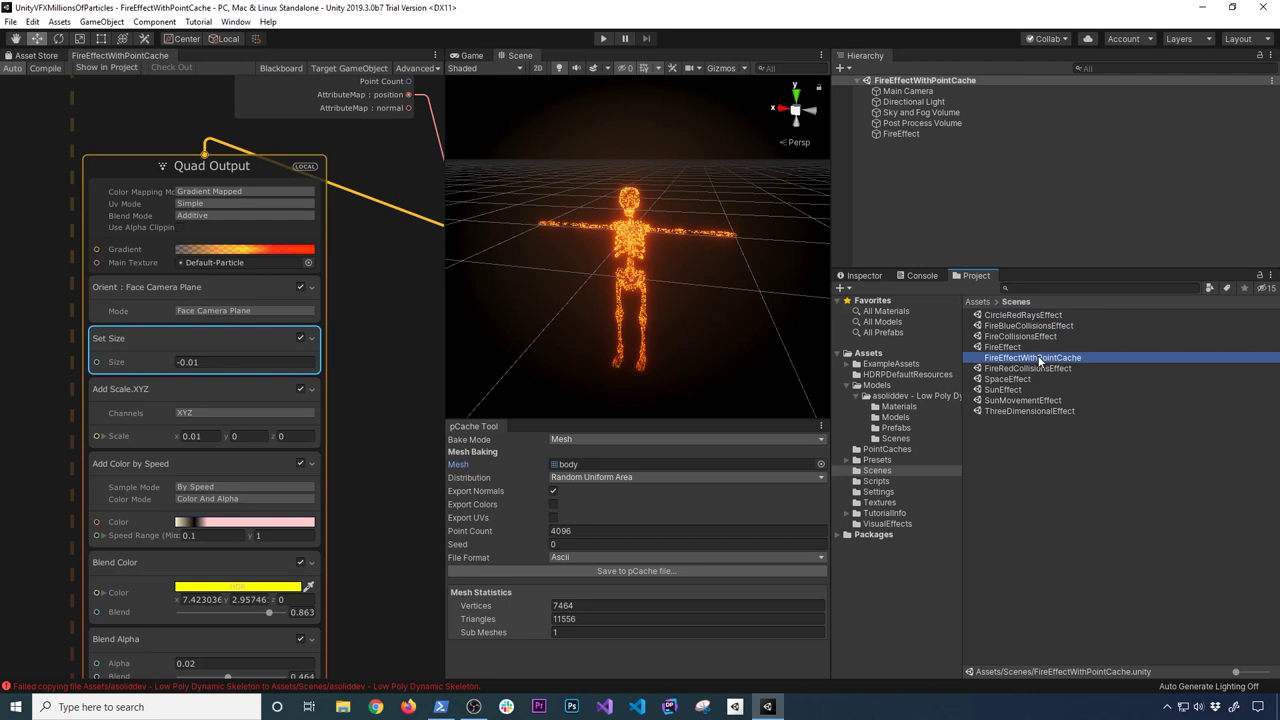
{"action": "type", "text": "Skeleton"}
{"action": "key", "text": "Return"}
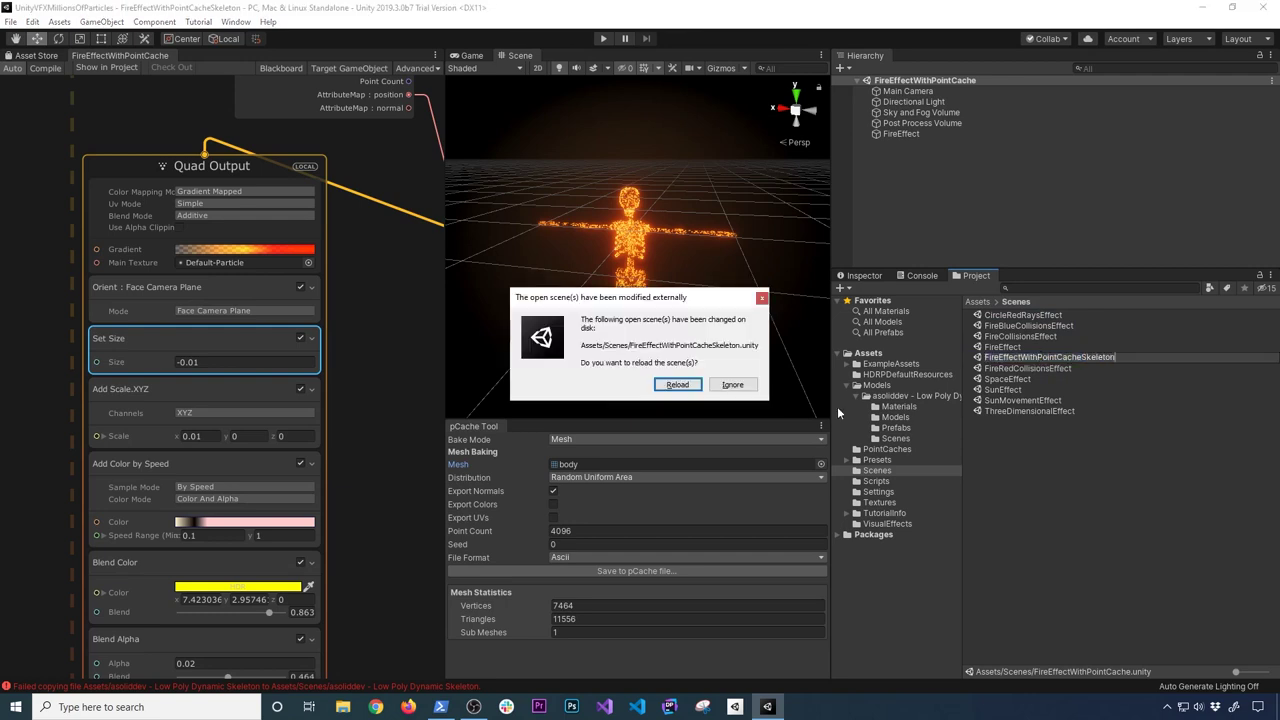
{"action": "left_click", "coordinate": [673, 385]}
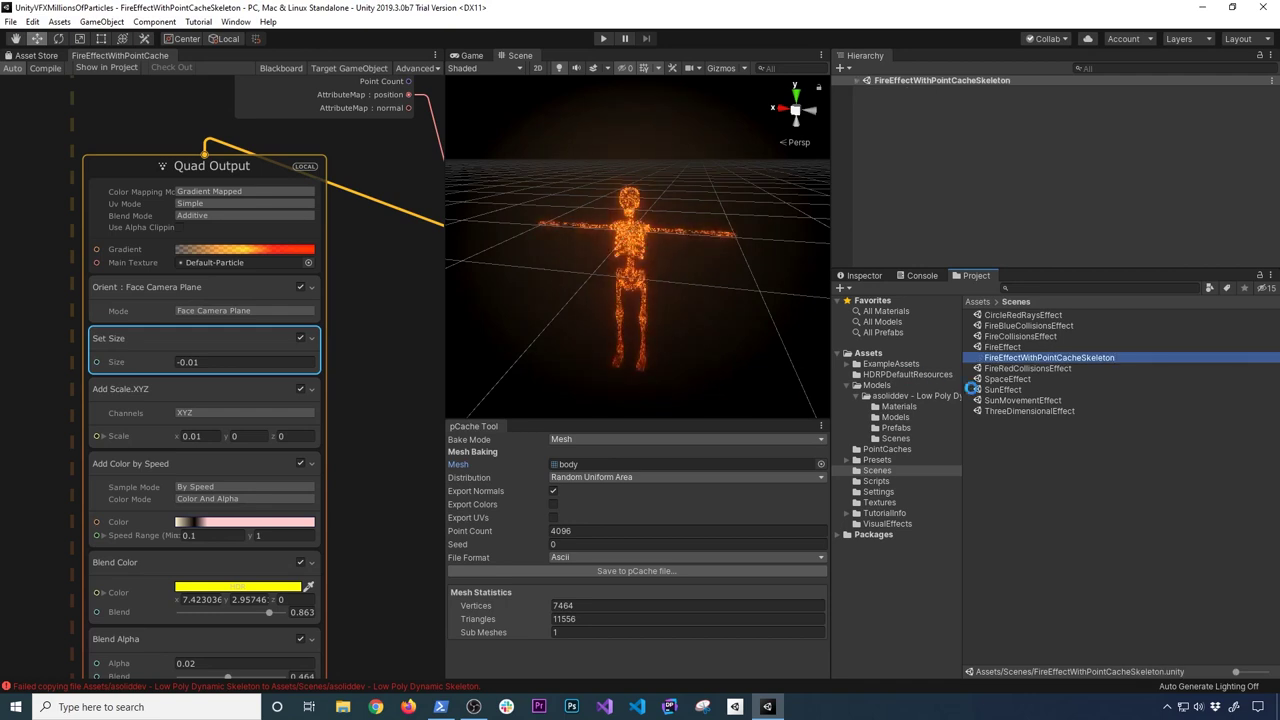
Duplicate the FireEffectWithPointCacheSkeleton scene, name the copy FireEffectWithPointCacheUnityLogo, and open it.
{"action": "left_click", "coordinate": [1069, 360]}
{"action": "key", "text": "ctrl+d"}
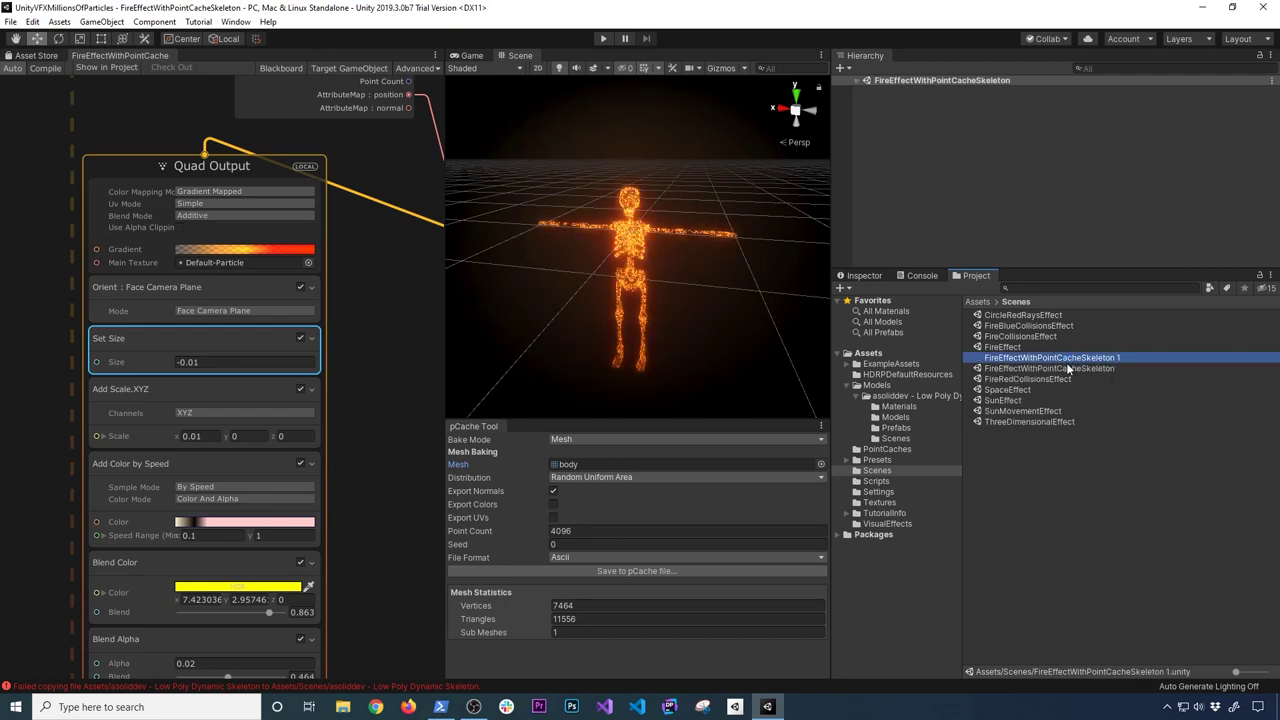
{"action": "key", "text": "F2"}
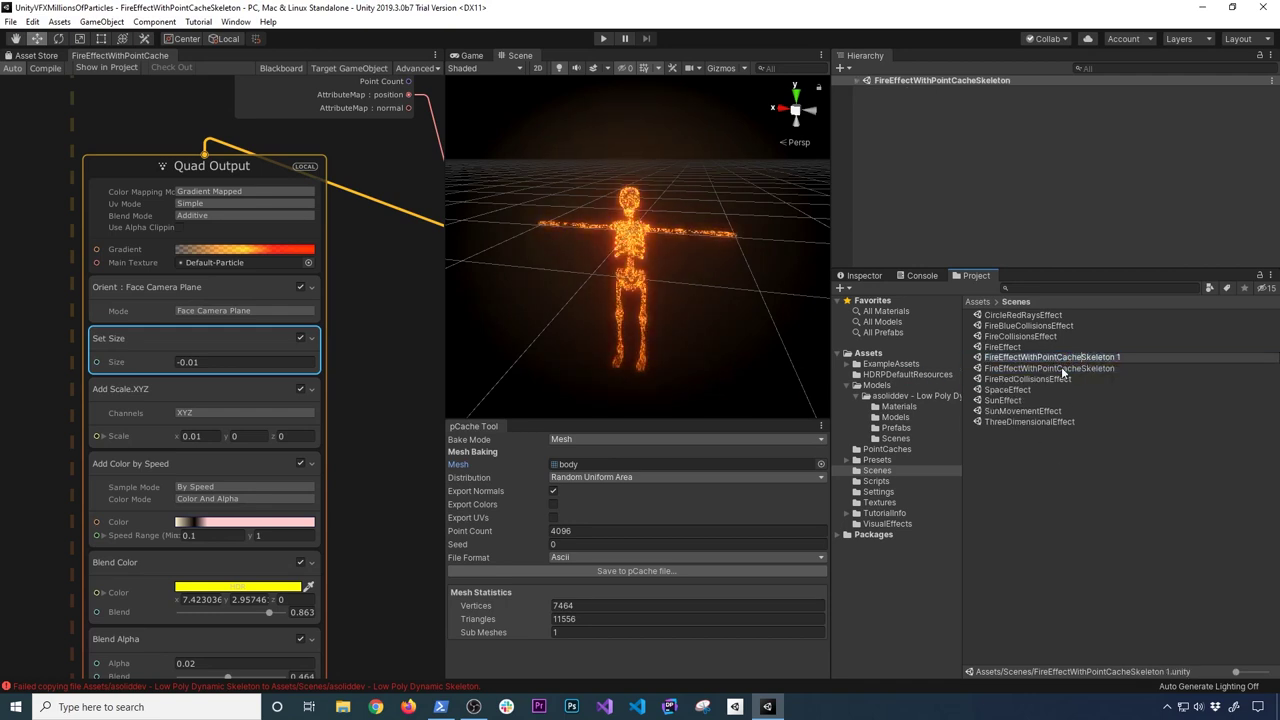
{"action": "type", "text": "UnityLogo"}
{"action": "key", "text": "Return"}
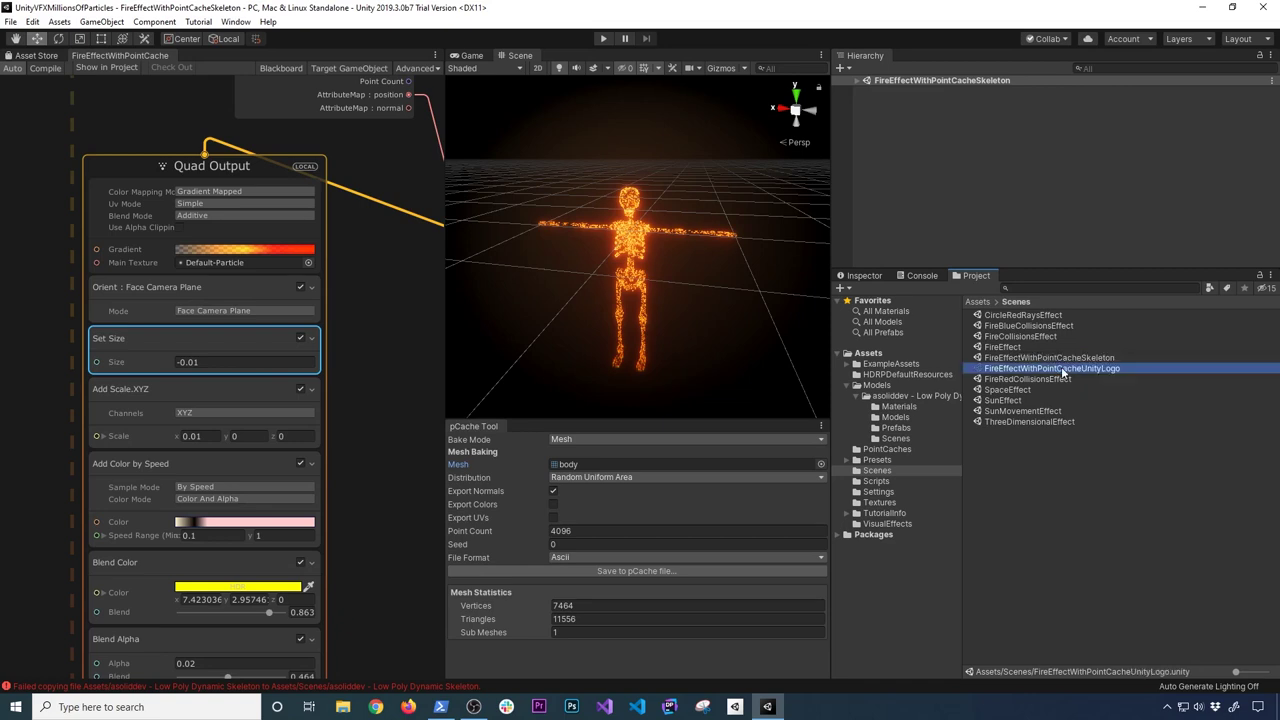
{"action": "double_click", "coordinate": [1063, 373]}
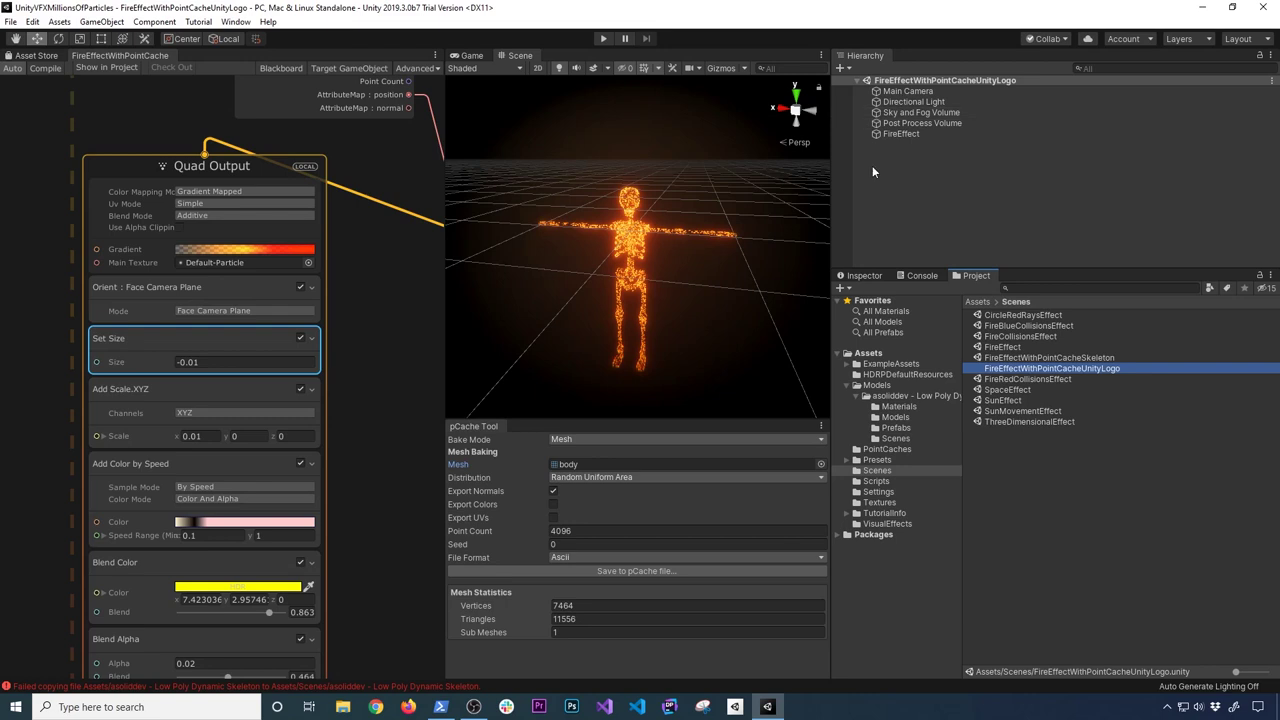
Locate the FireEffect object's visual effect asset, duplicate it, and name the copy FireEffectWithPointCacheUnityLogo.
{"action": "left_click", "coordinate": [910, 133]}
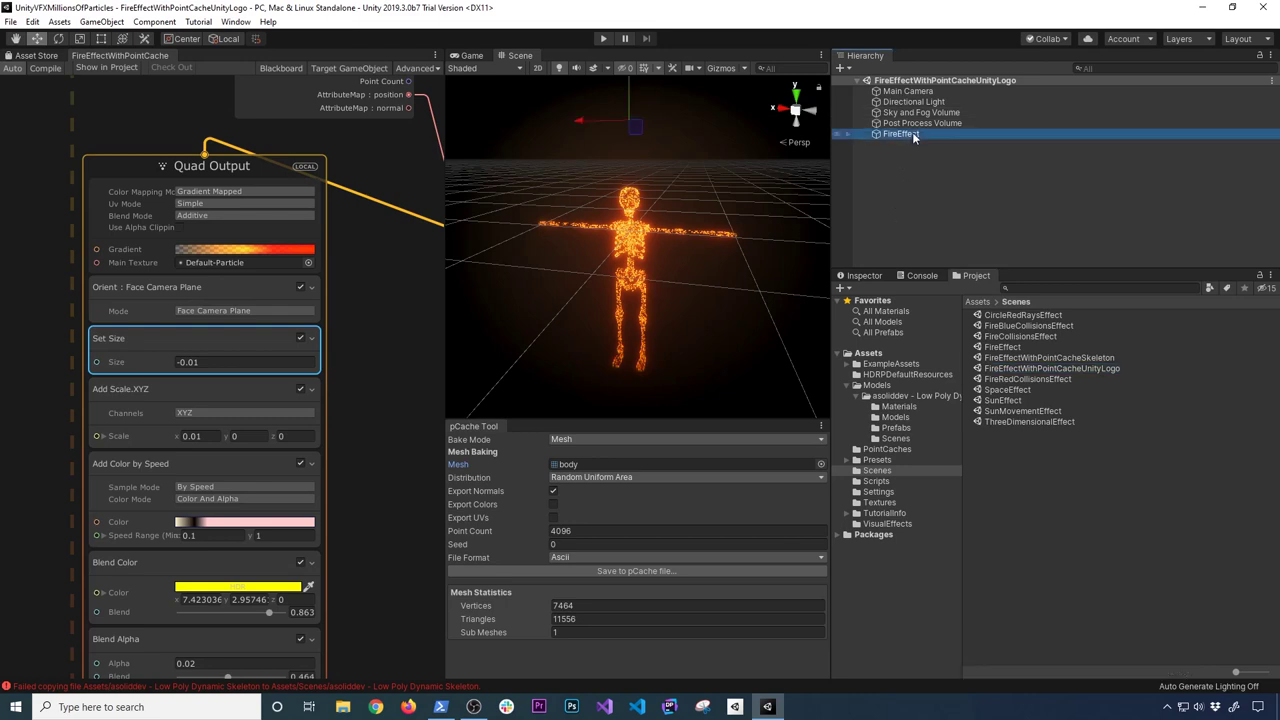
{"action": "left_click", "coordinate": [866, 276]}
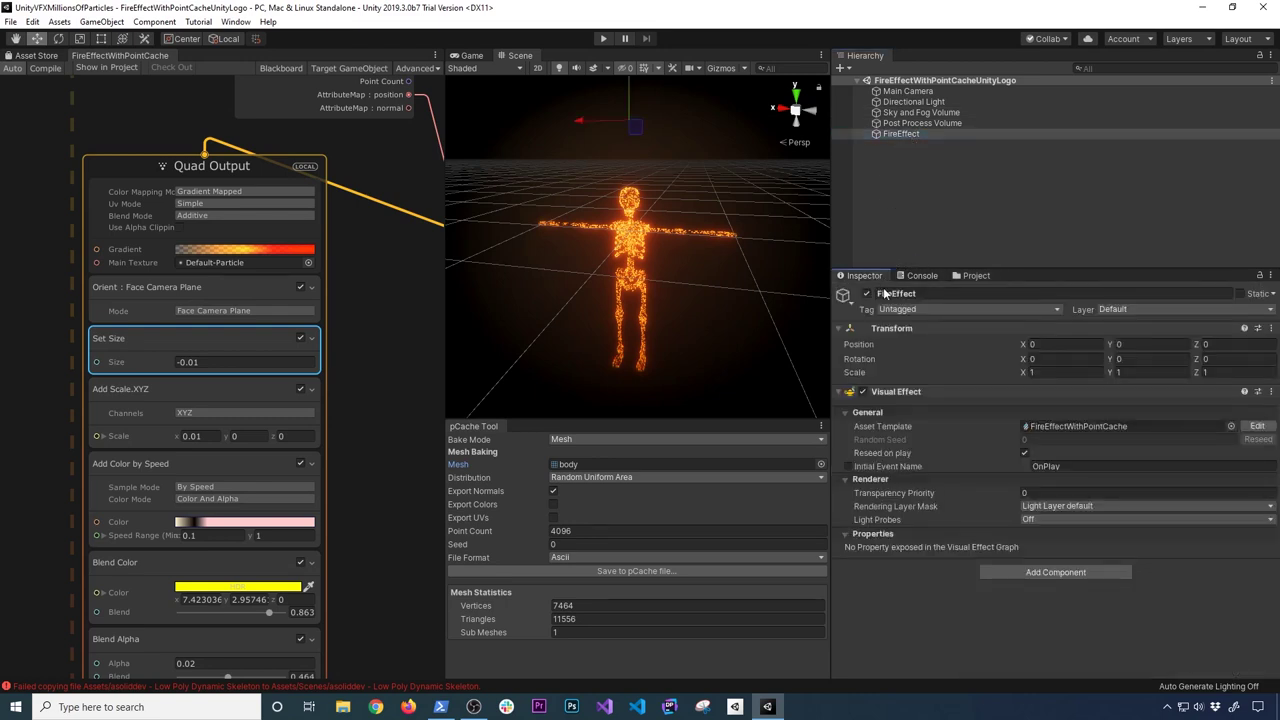
{"action": "left_click", "coordinate": [1055, 428]}
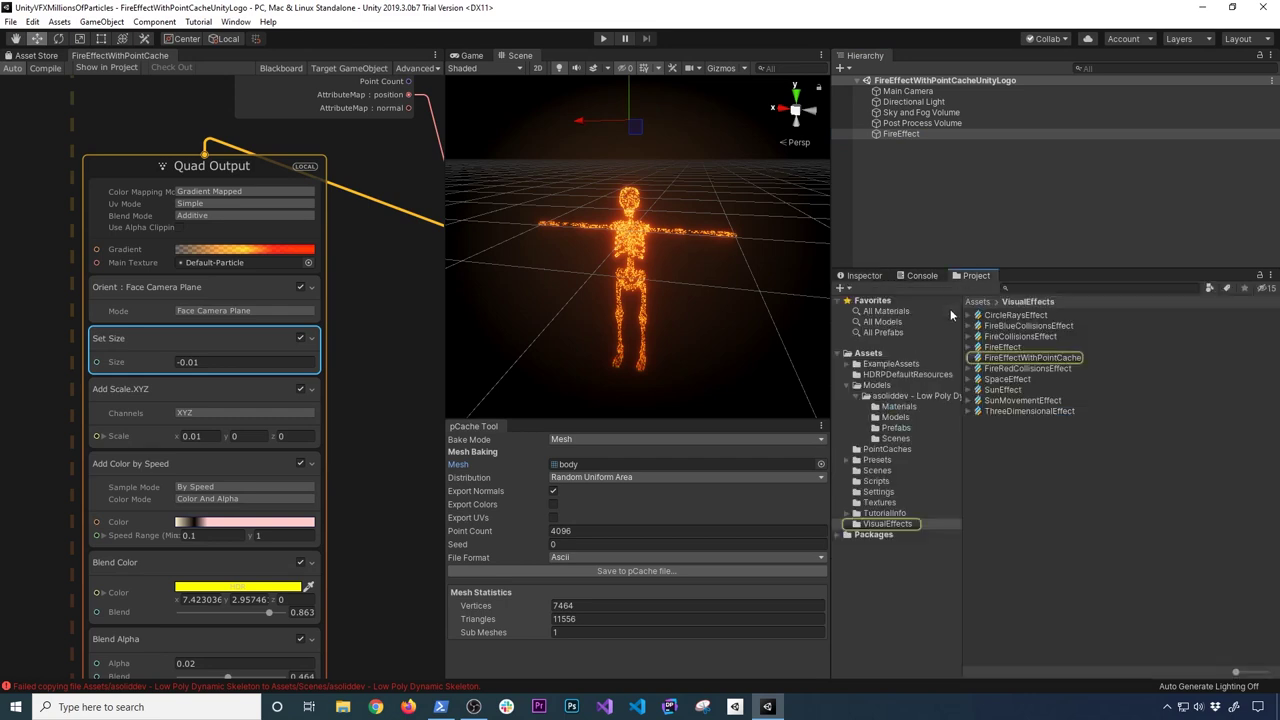
{"action": "left_click", "coordinate": [1025, 358]}
{"action": "key", "text": "ctrl+d"}
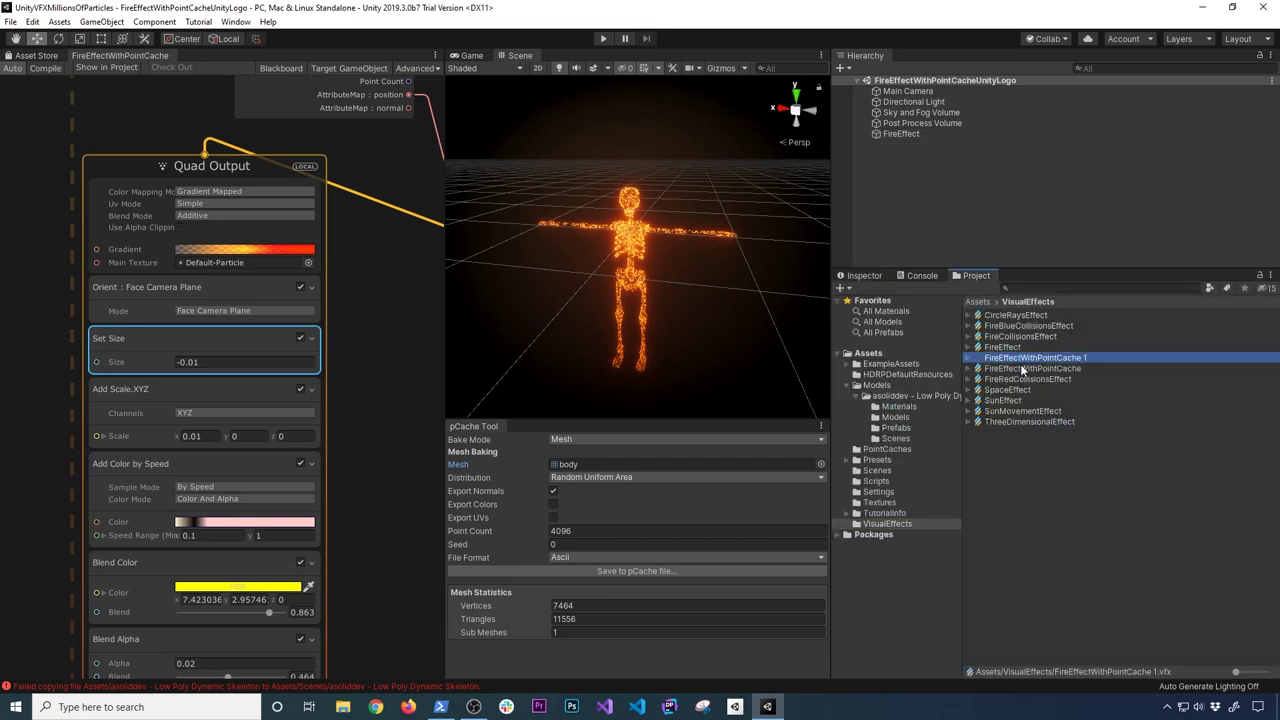
{"action": "left_click", "coordinate": [1036, 366]}
{"action": "key", "text": "End"}
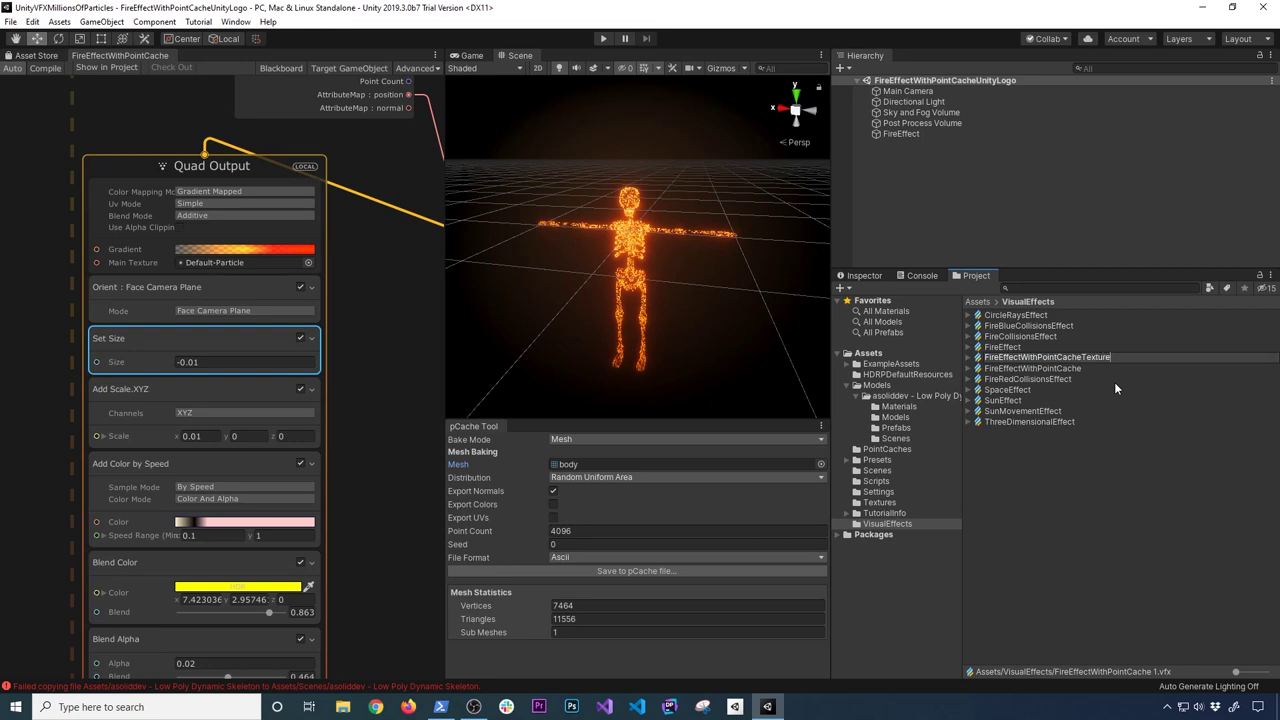
{"action": "type", "text": "UnityLogo"}
{"action": "key", "text": "Return"}
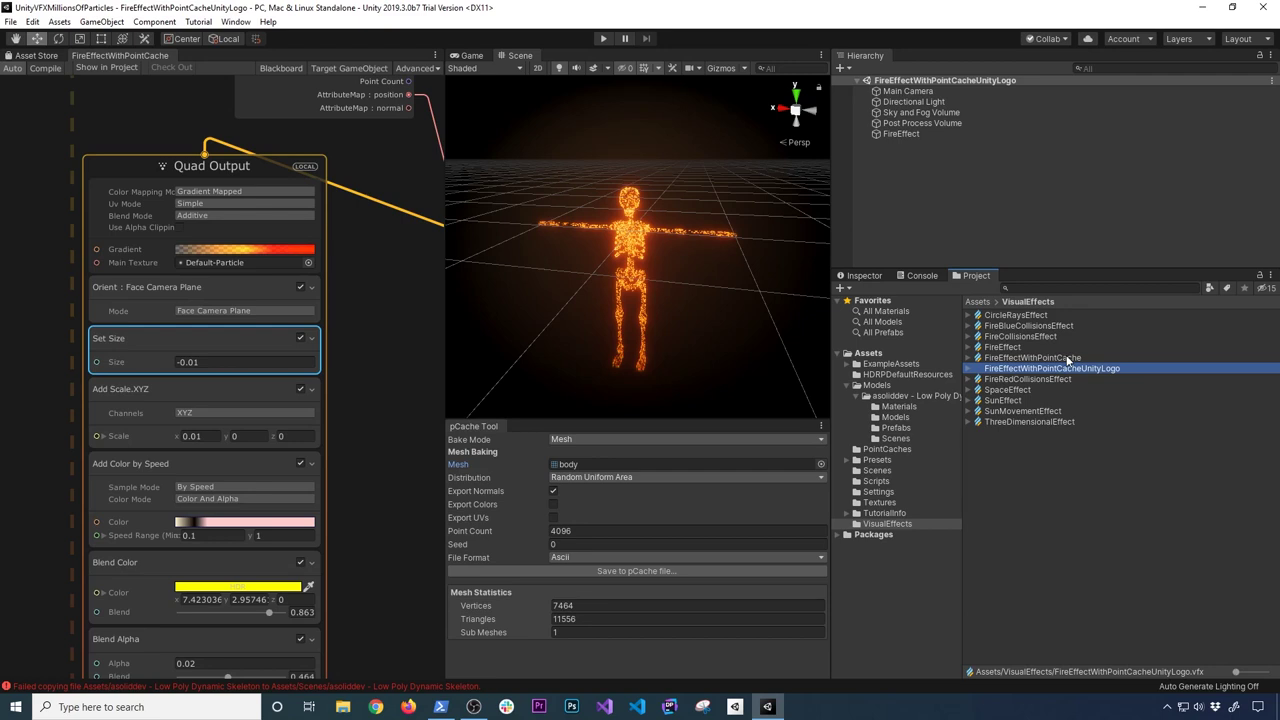
Rename the original FireEffectWithPointCache visual effect asset to FireEffectWithPointCacheSkeleton.
{"action": "left_click", "coordinate": [1100, 354]}
{"action": "left_click", "coordinate": [1100, 354]}
{"action": "key", "text": "End"}
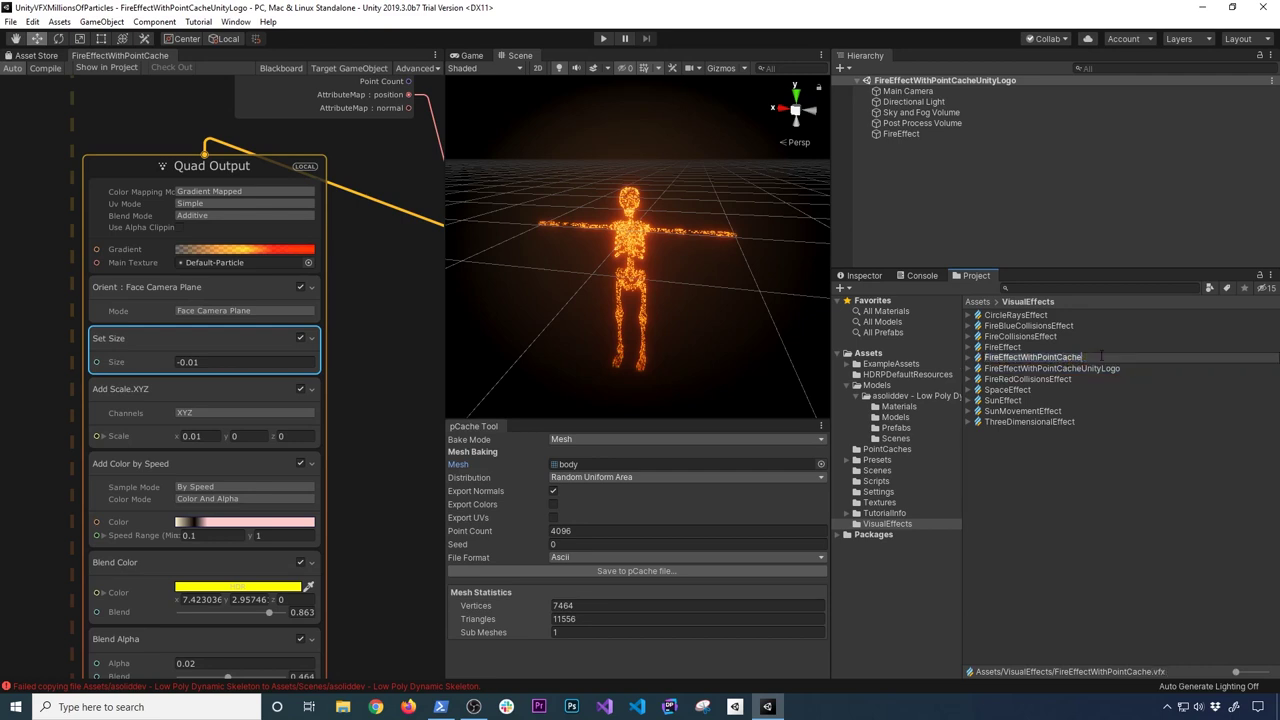
{"action": "type", "text": "Skeleton"}
{"action": "key", "text": "Return"}
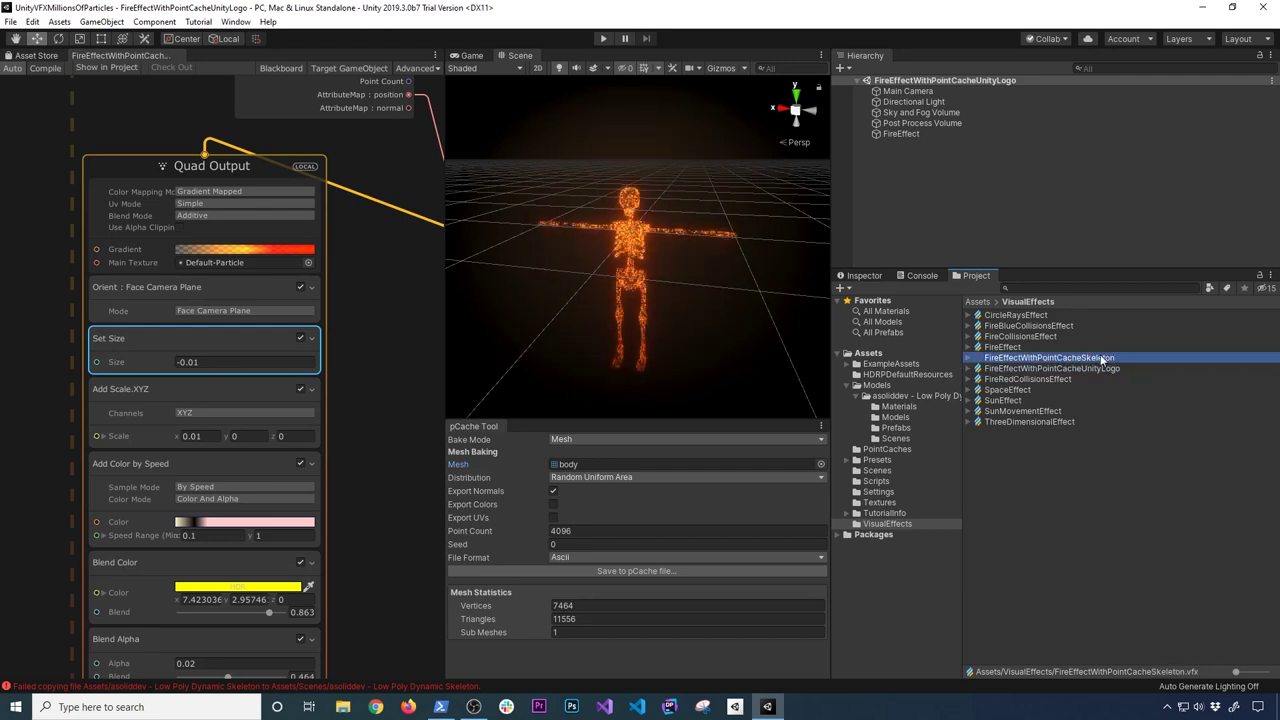
Assign FireEffectWithPointCacheUnityLogo as the FireEffect object's Asset Template and save the scene.
{"action": "left_click", "coordinate": [1099, 369]}
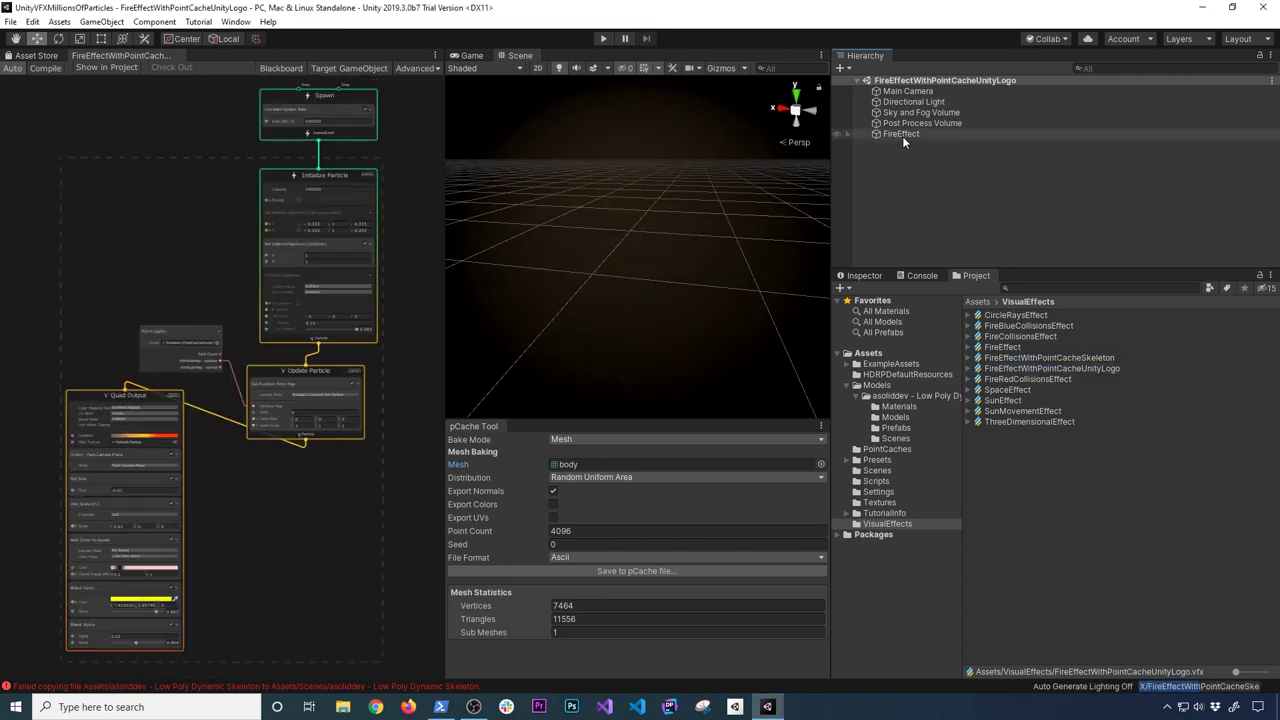
{"action": "left_click", "coordinate": [878, 276]}
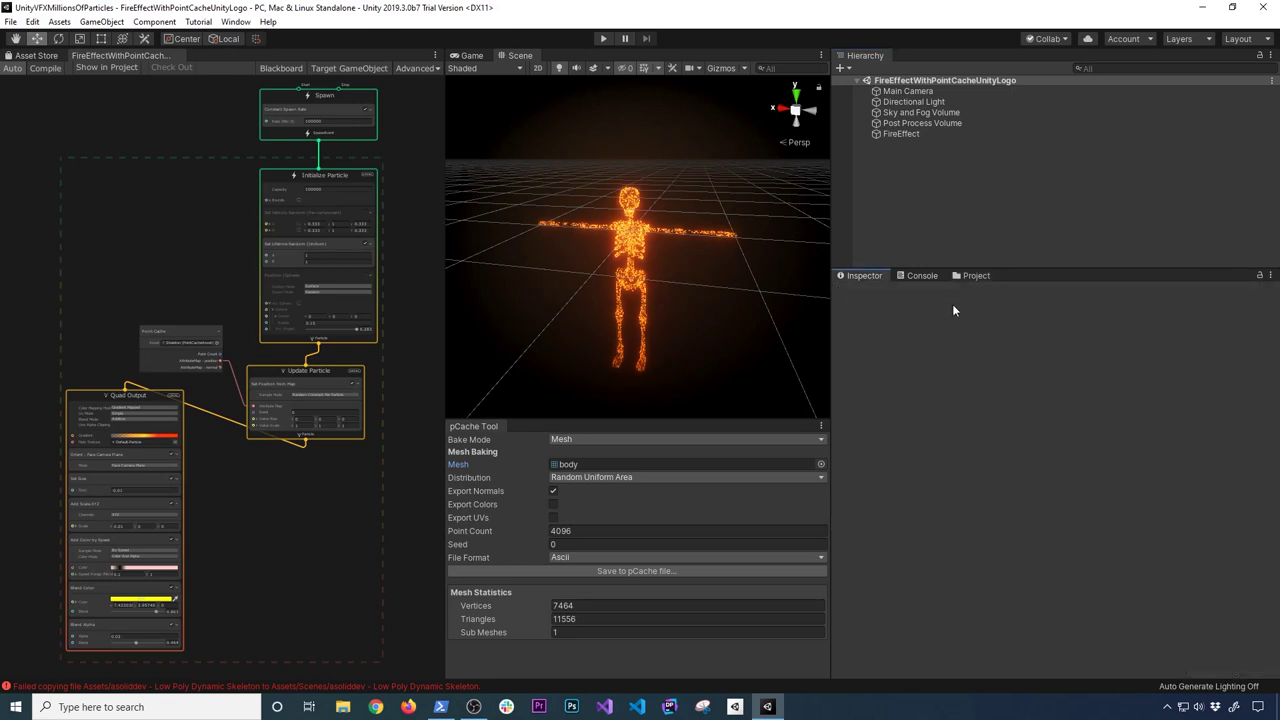
{"action": "left_click", "coordinate": [929, 135]}
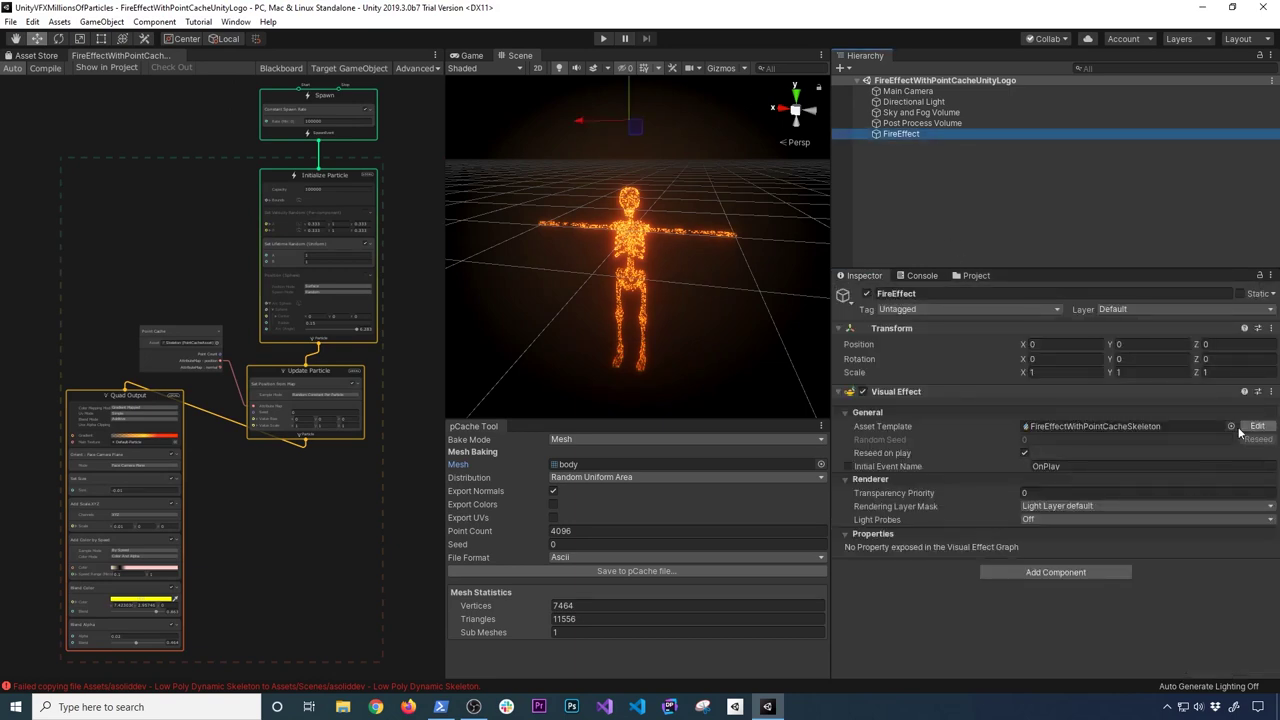
{"action": "left_click", "coordinate": [1232, 426]}
{"action": "double_click", "coordinate": [493, 197]}
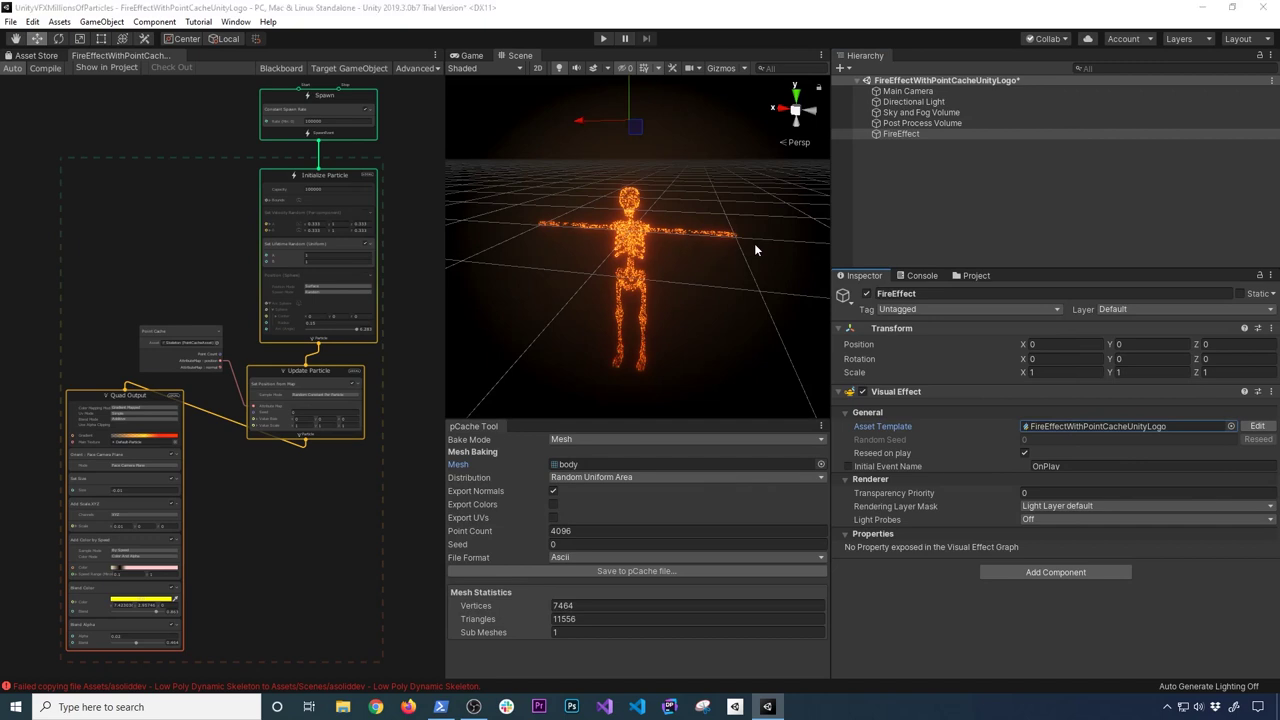
{"action": "key", "text": "ctrl+s"}
Open the FireEffectWithPointCacheSkeleton scene and check which Asset Template its FireEffect object uses.
{"action": "left_click", "coordinate": [968, 276]}
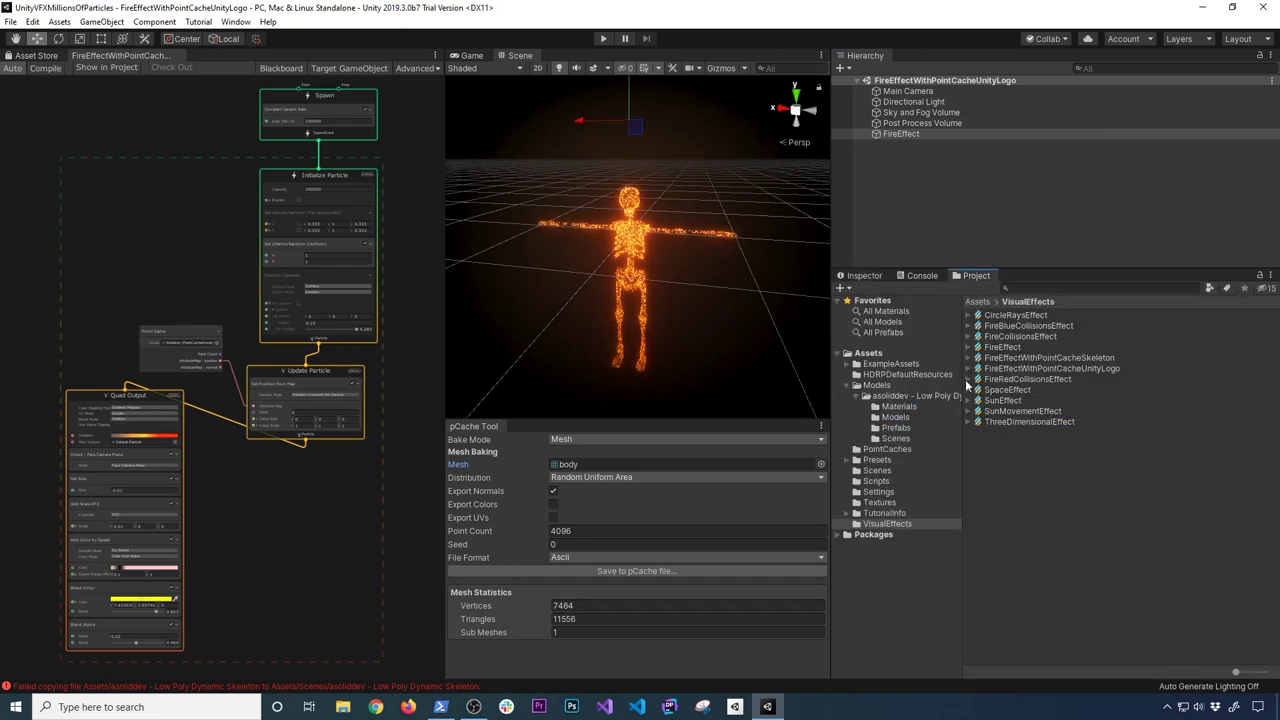
{"action": "left_click", "coordinate": [886, 471]}
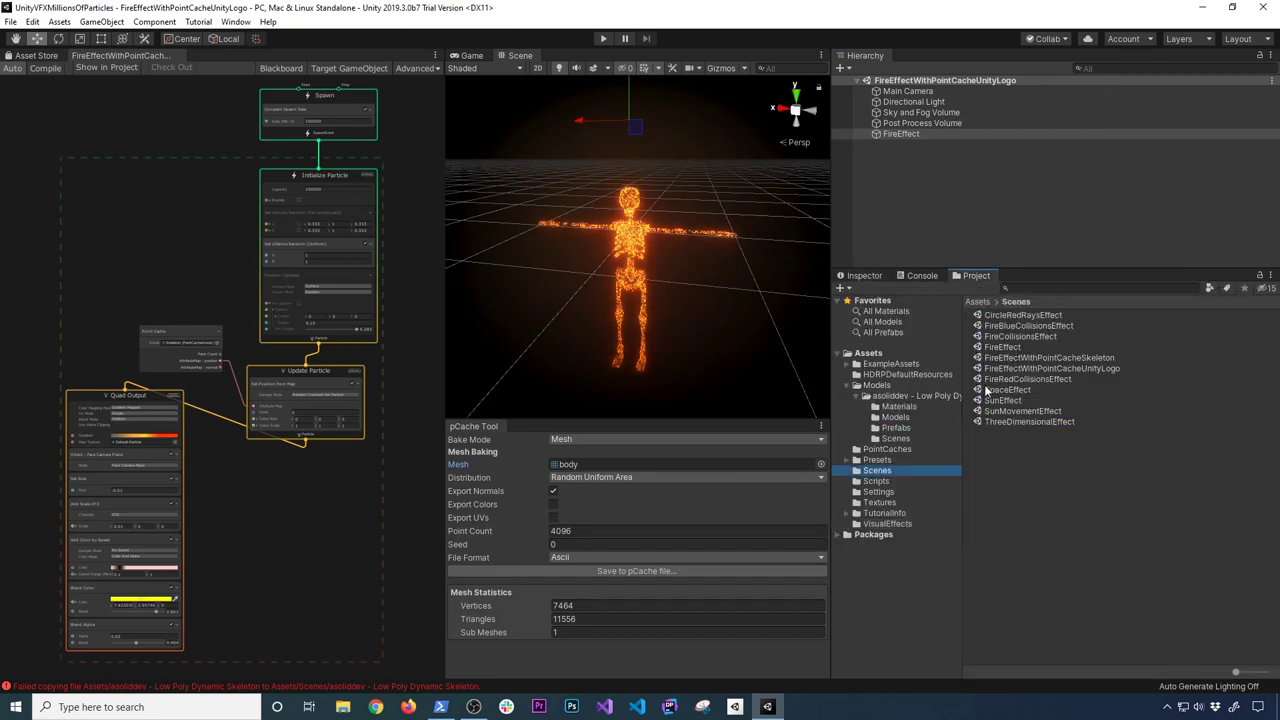
{"action": "double_click", "coordinate": [1055, 358]}
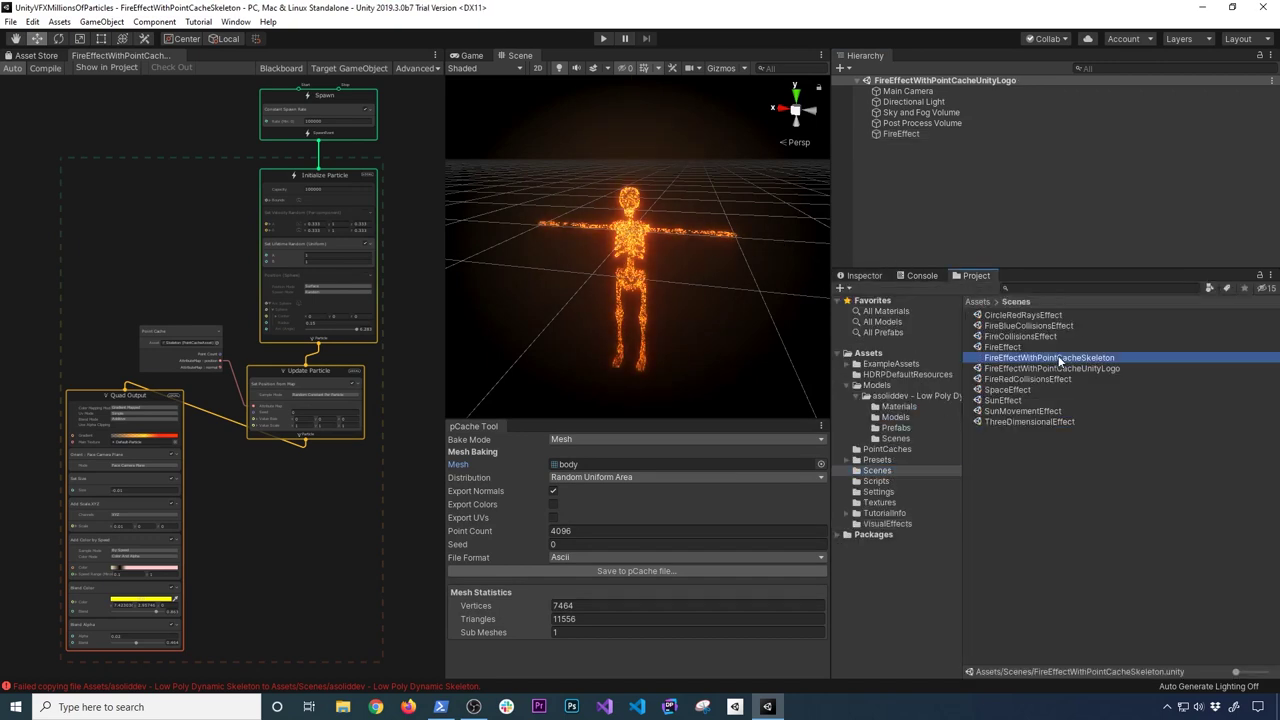
{"action": "left_click", "coordinate": [908, 135]}
{"action": "left_click", "coordinate": [864, 276]}
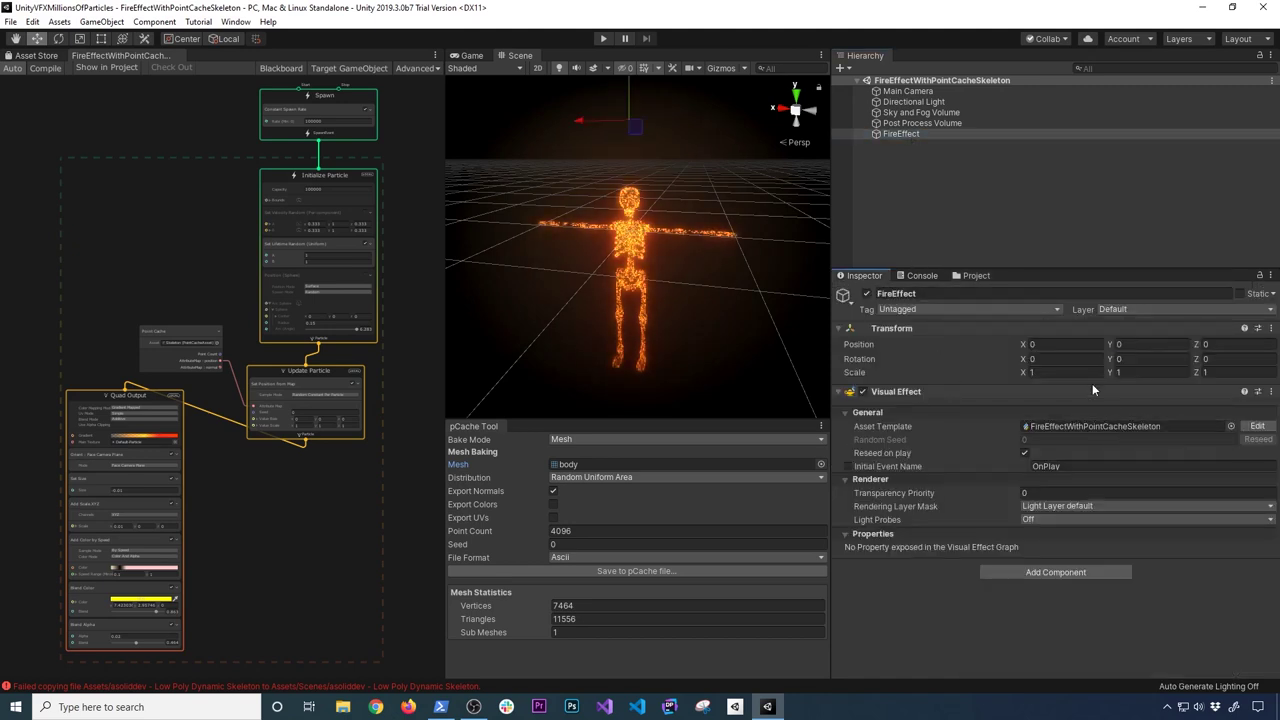
Reopen the FireEffectWithPointCacheUnityLogo scene and inspect its FireEffect object.
{"action": "left_click", "coordinate": [972, 276]}
{"action": "double_click", "coordinate": [1094, 369]}
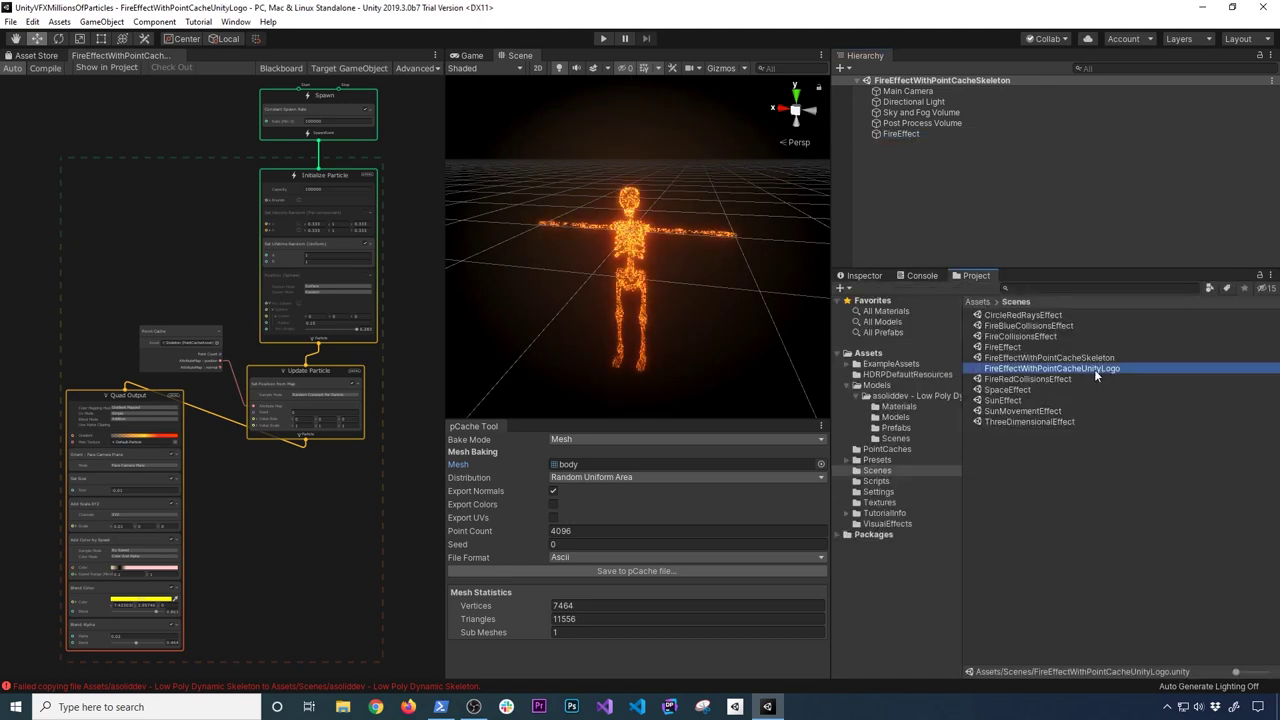
{"action": "left_click", "coordinate": [865, 277]}
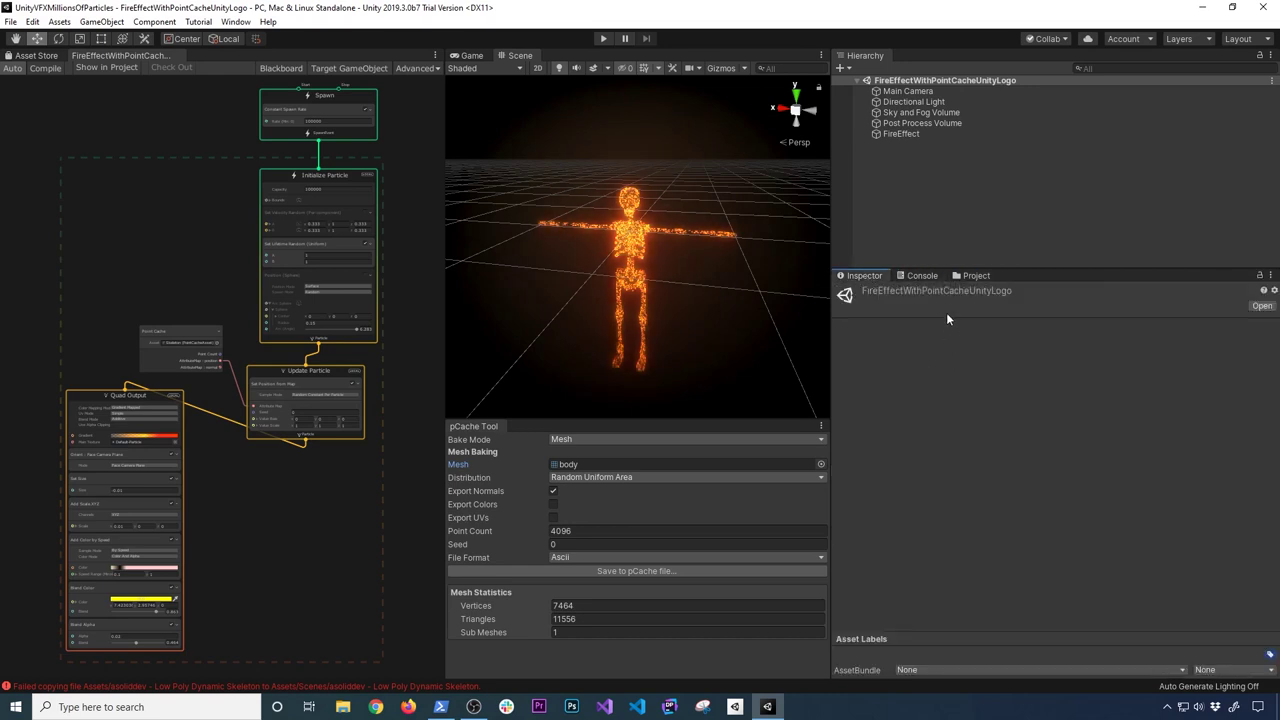
{"action": "left_click", "coordinate": [900, 133]}
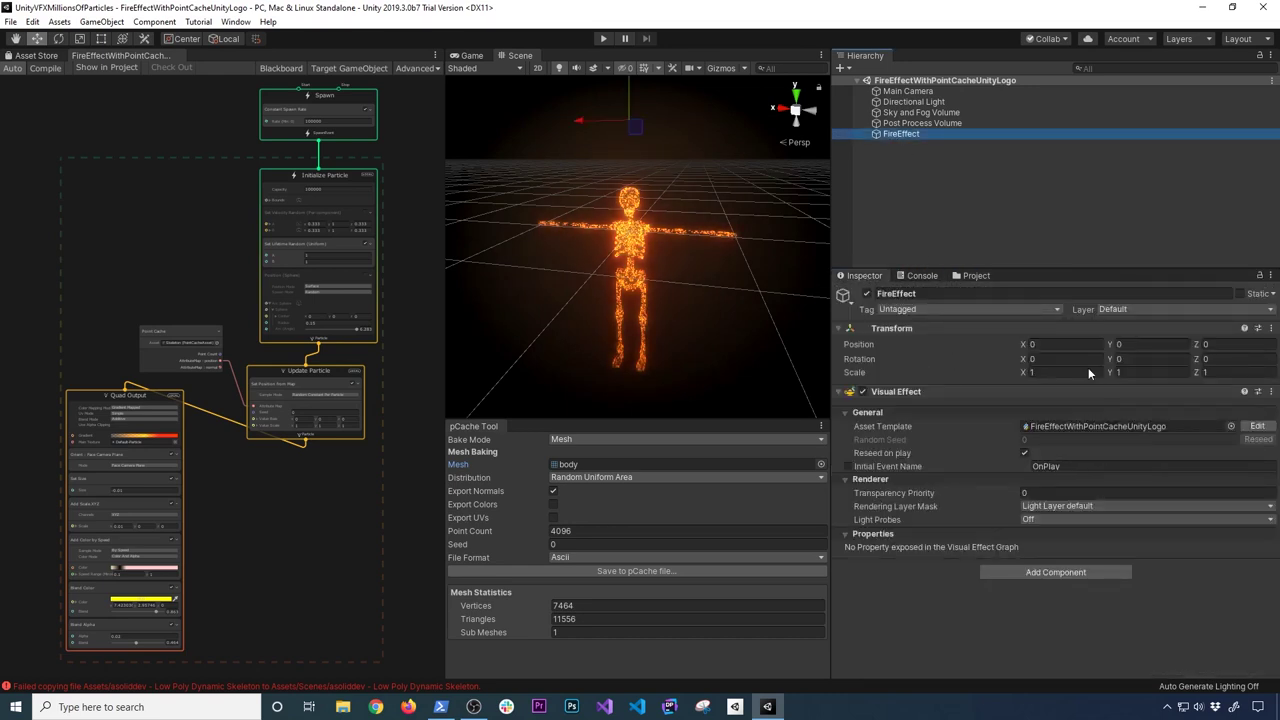
Open the FireEffect object's assigned effect graph and set the pCache Tool's bake mode to Texture.
{"action": "double_click", "coordinate": [1128, 425]}
{"action": "left_click", "coordinate": [581, 438]}
{"action": "left_click", "coordinate": [582, 460]}
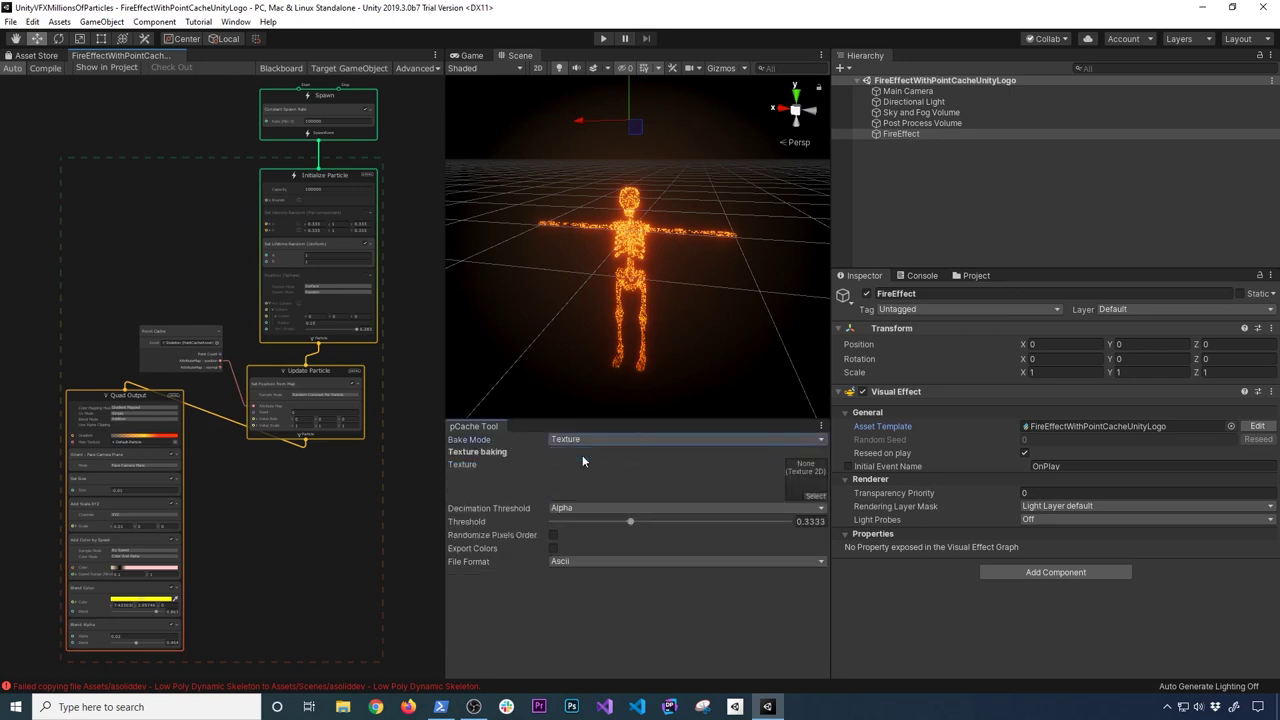
Preview the Unity image from the Textures folder and examine its texture import settings.
{"action": "left_click", "coordinate": [968, 276]}
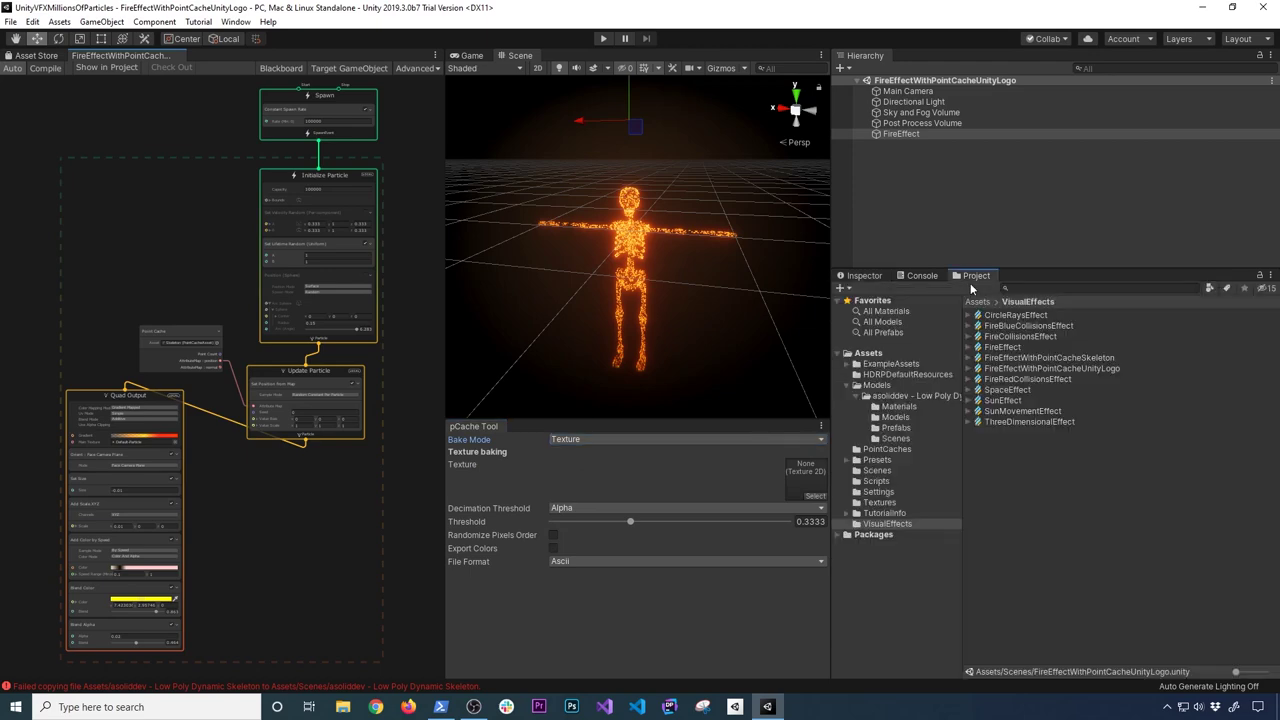
{"action": "left_click", "coordinate": [884, 502]}
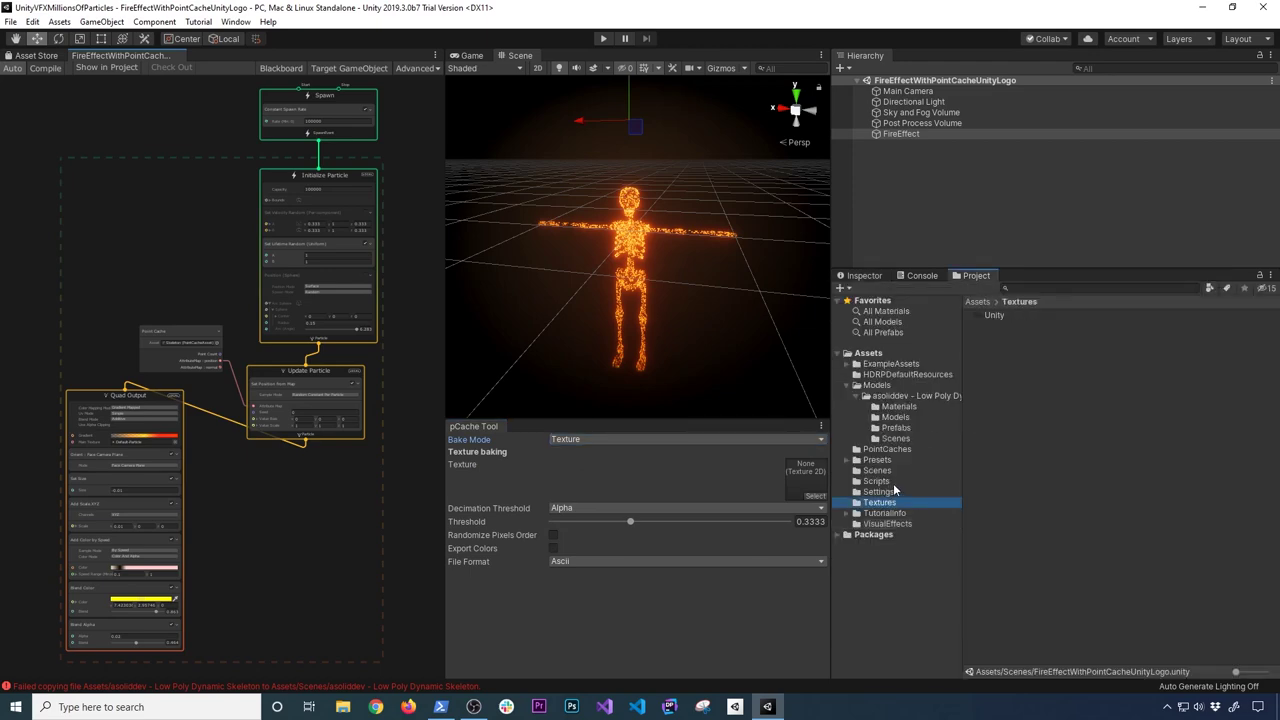
{"action": "double_click", "coordinate": [994, 314]}
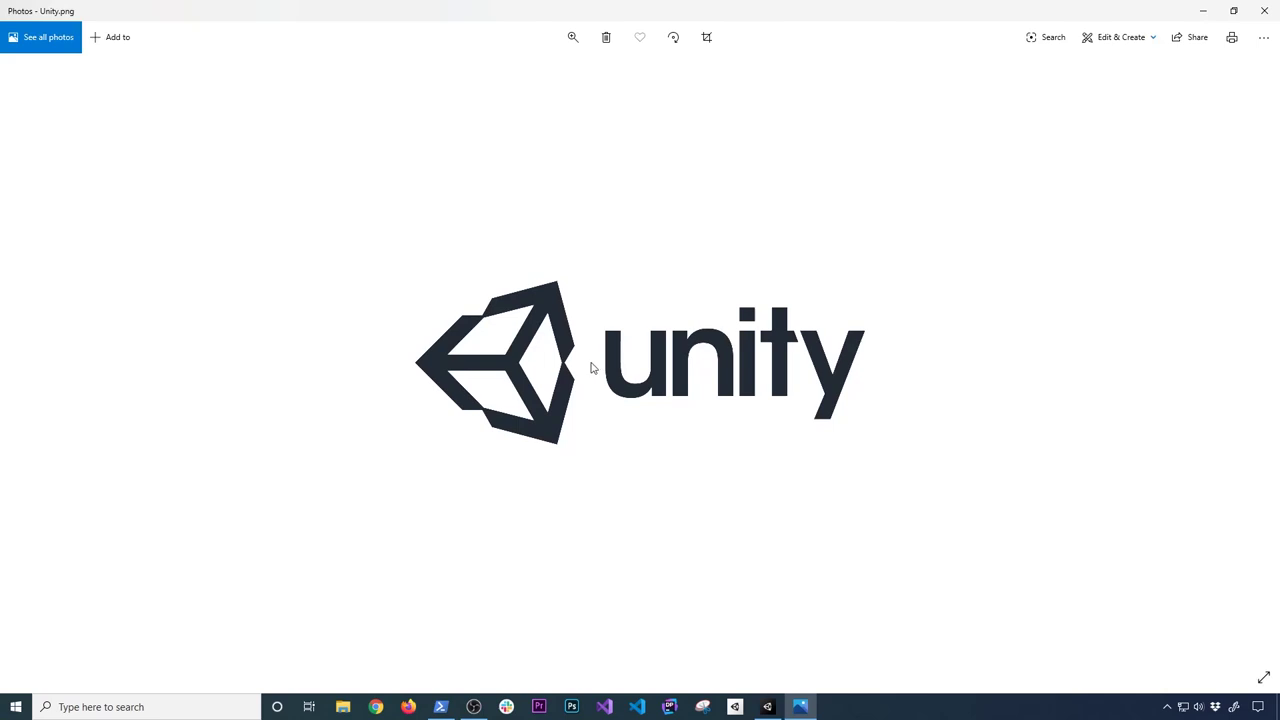
{"action": "left_click", "coordinate": [1264, 10]}
{"action": "left_click", "coordinate": [863, 276]}
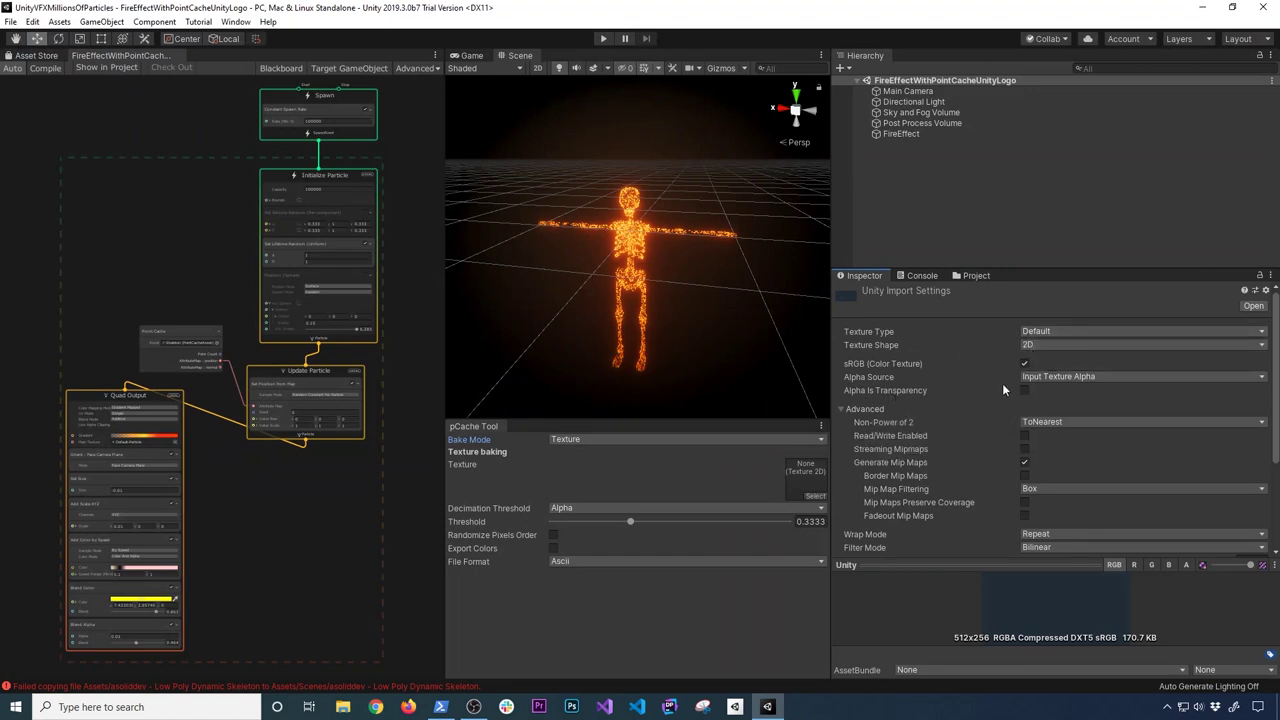
{"action": "scroll", "coordinate": [1229, 507], "scroll_direction": "down", "scroll_amount": 3}
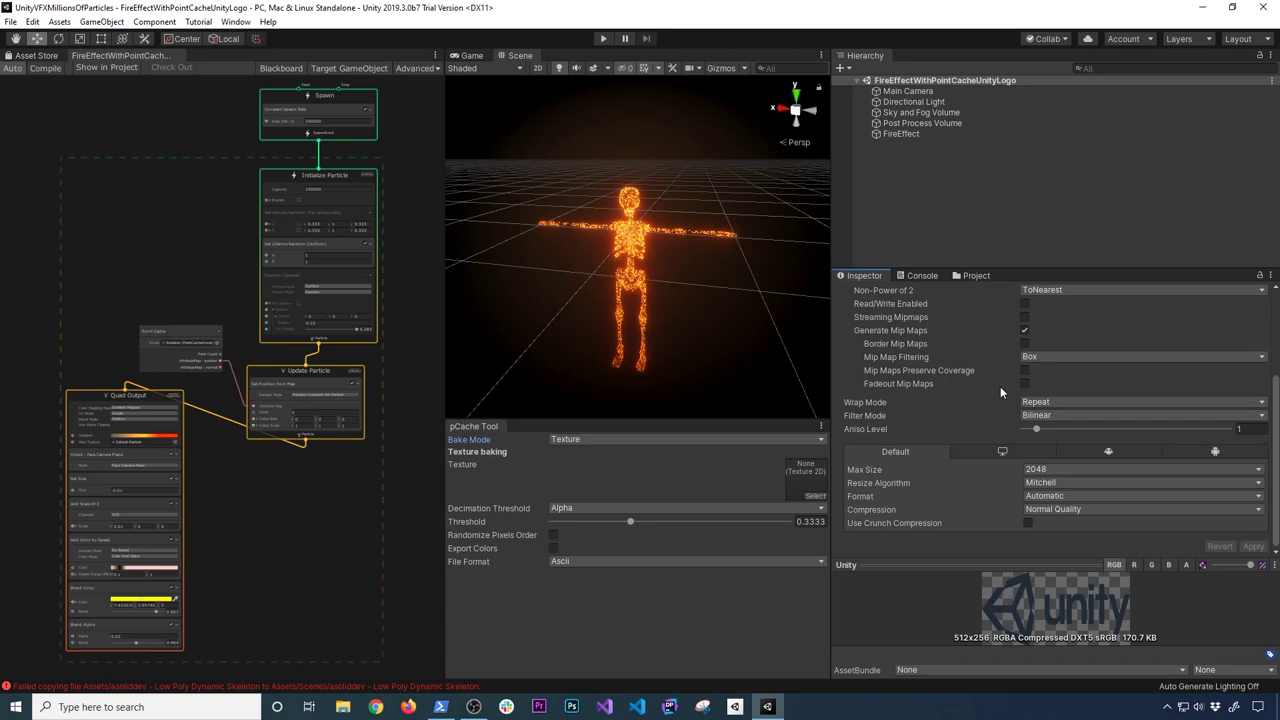
Enable Read/Write for the Unity texture and apply the changed import settings.
{"action": "scroll", "coordinate": [998, 387], "scroll_direction": "up", "scroll_amount": 3}
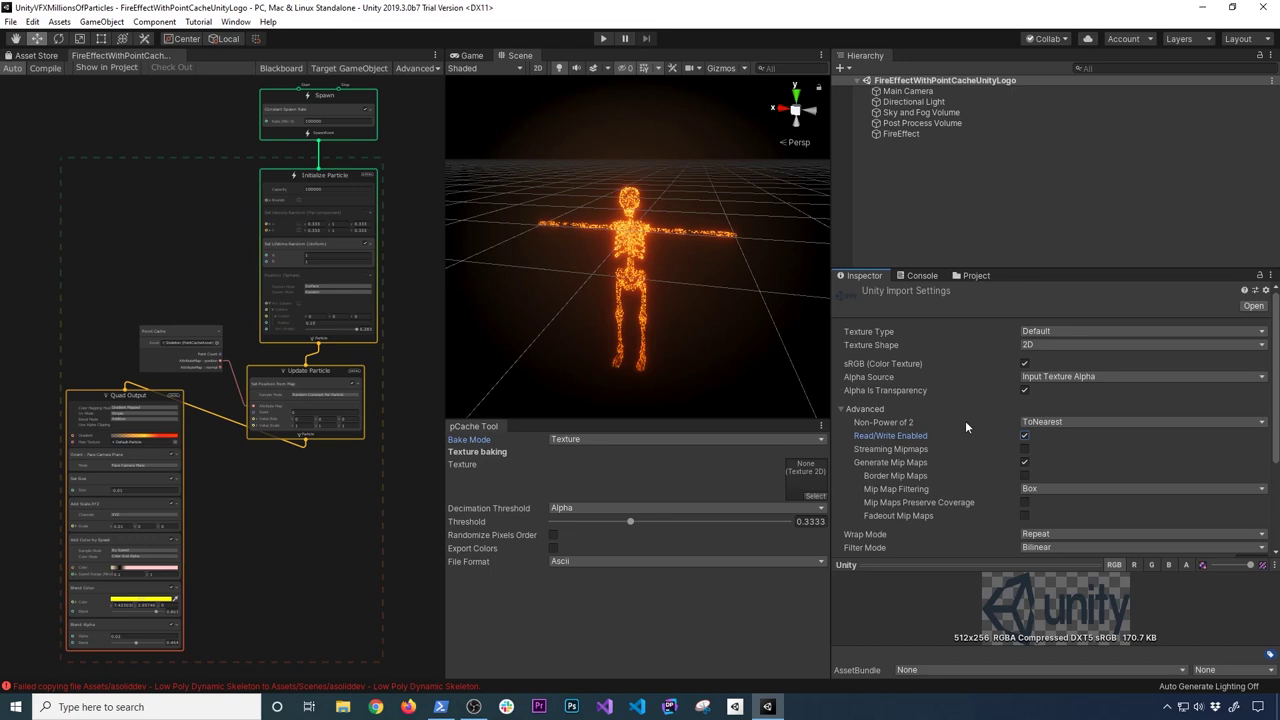
{"action": "scroll", "coordinate": [967, 420], "scroll_direction": "down", "scroll_amount": 3}
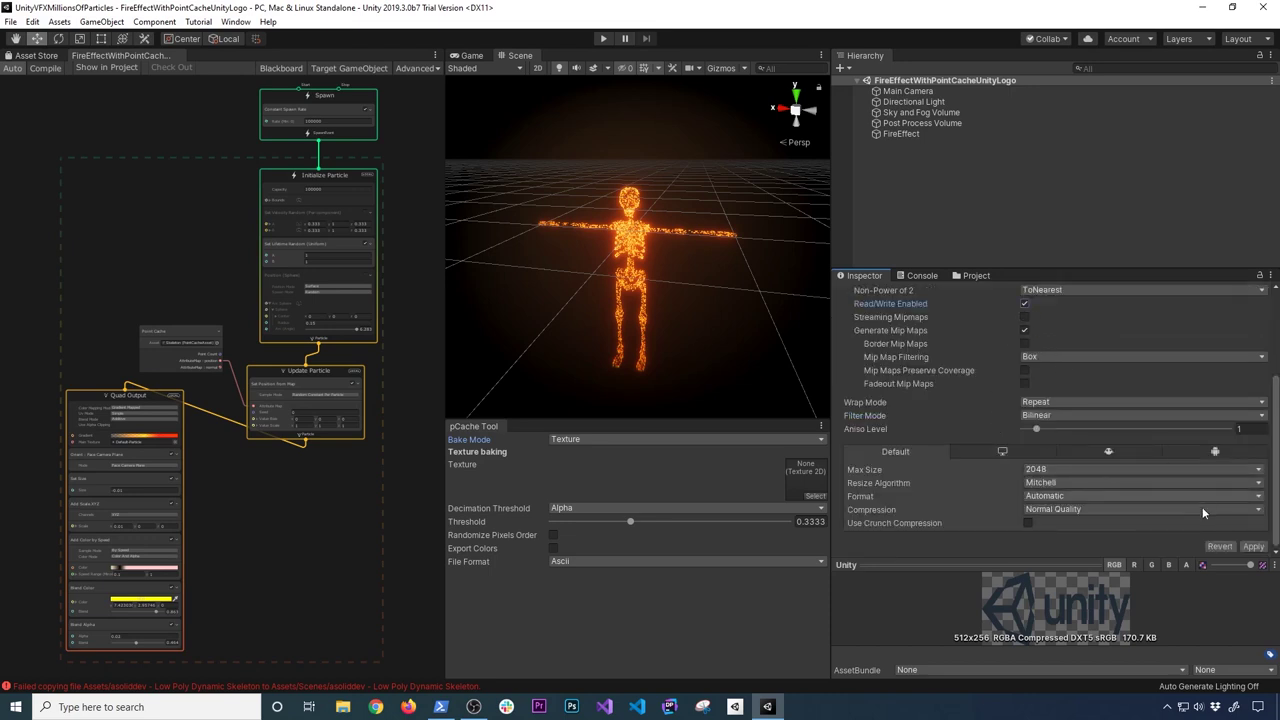
{"action": "left_click", "coordinate": [1252, 546]}
Assign the Unity texture as the source texture for baking in the pCache Tool.
{"action": "left_click", "coordinate": [575, 441]}
{"action": "left_click", "coordinate": [581, 443]}
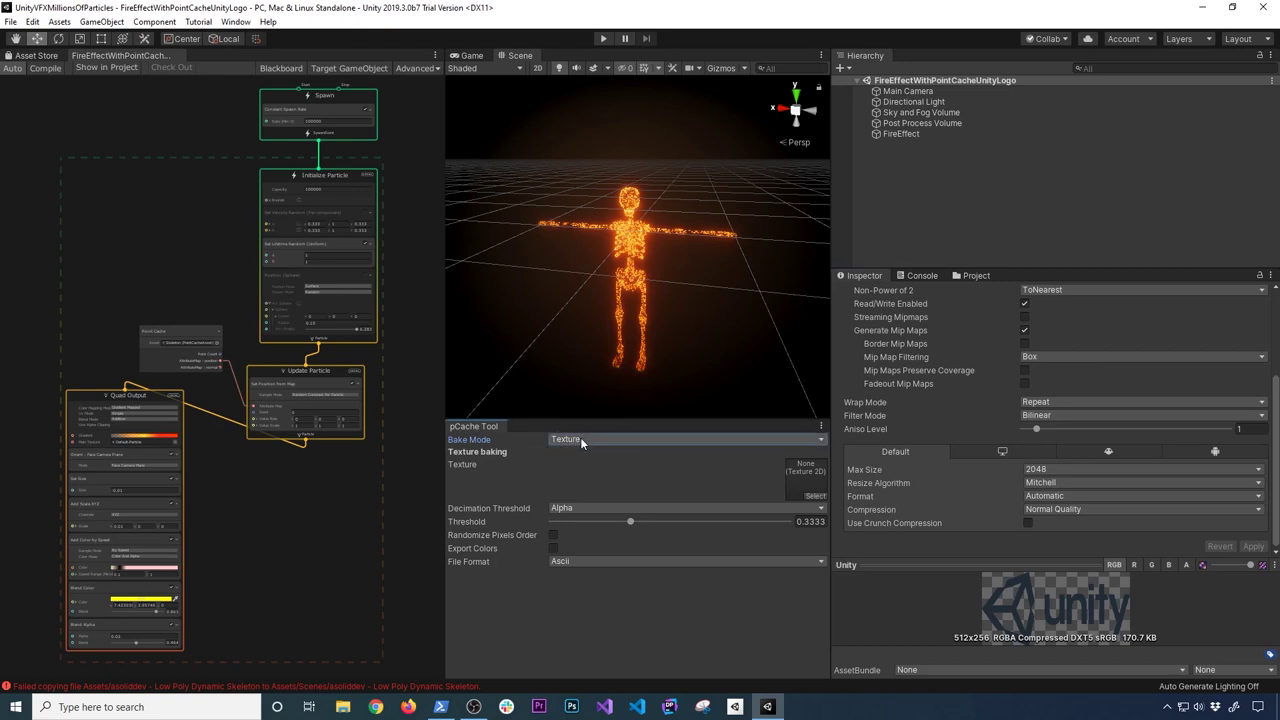
{"action": "left_click", "coordinate": [812, 496]}
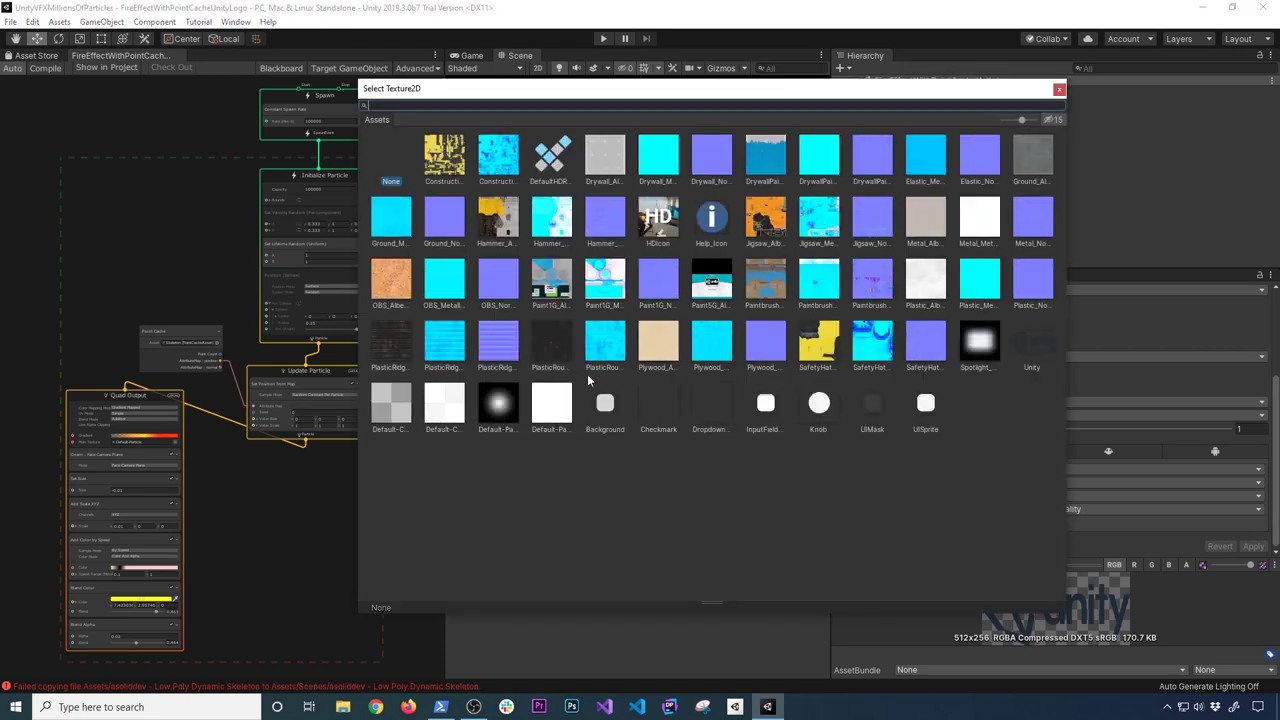
{"action": "double_click", "coordinate": [1035, 340]}
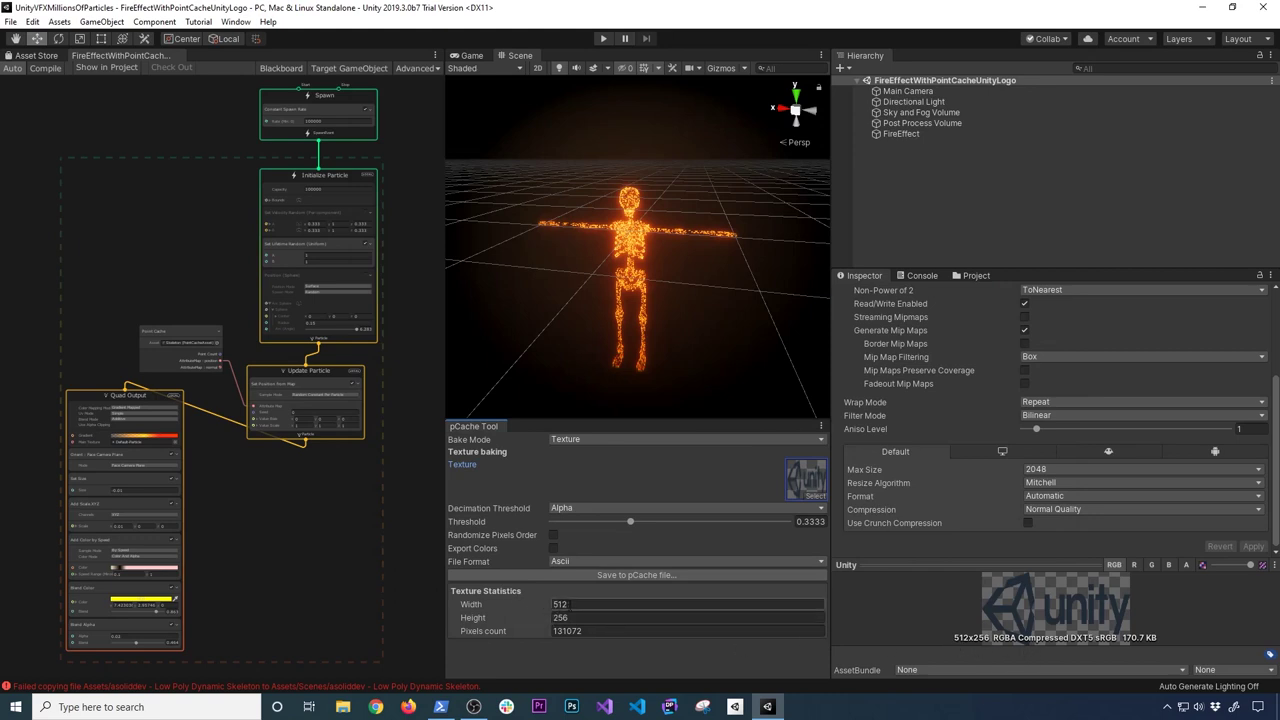
Bake the texture to a pCache file saved as UnityLogo.pcache in the project's PointCaches folder.
{"action": "left_click", "coordinate": [572, 605]}
{"action": "left_click", "coordinate": [566, 577]}
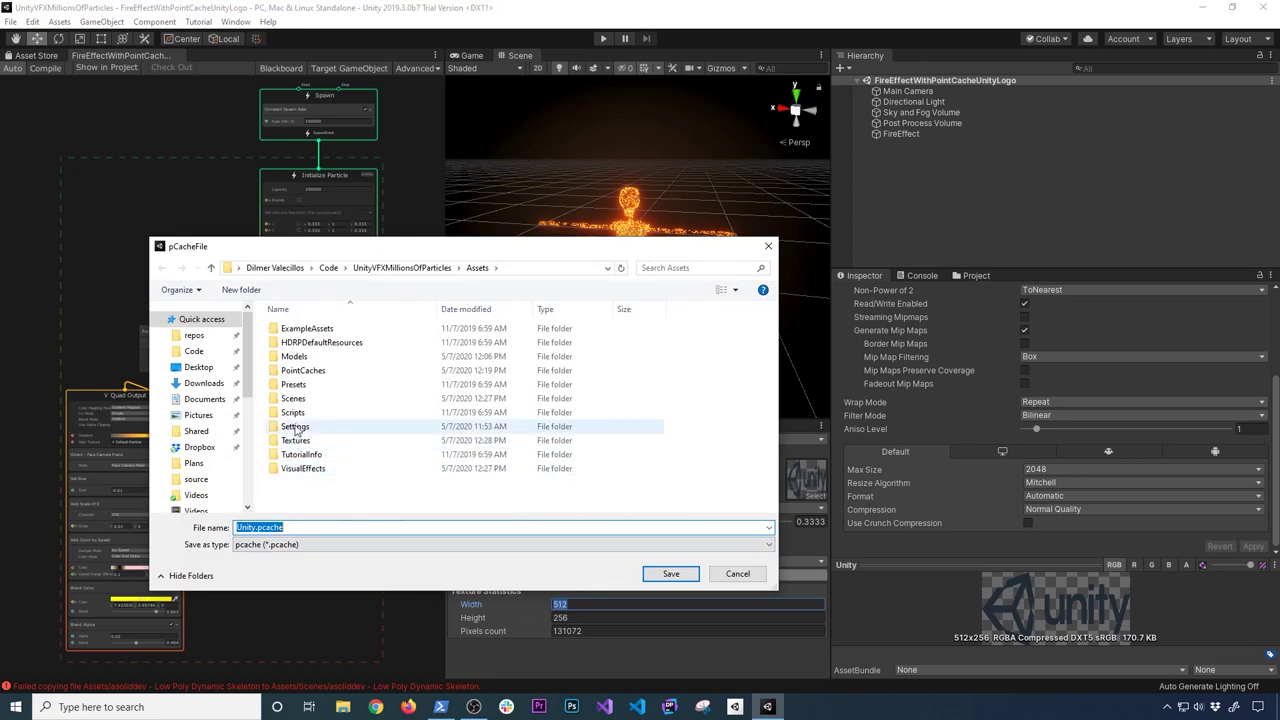
{"action": "left_click", "coordinate": [316, 373]}
{"action": "double_click", "coordinate": [316, 373]}
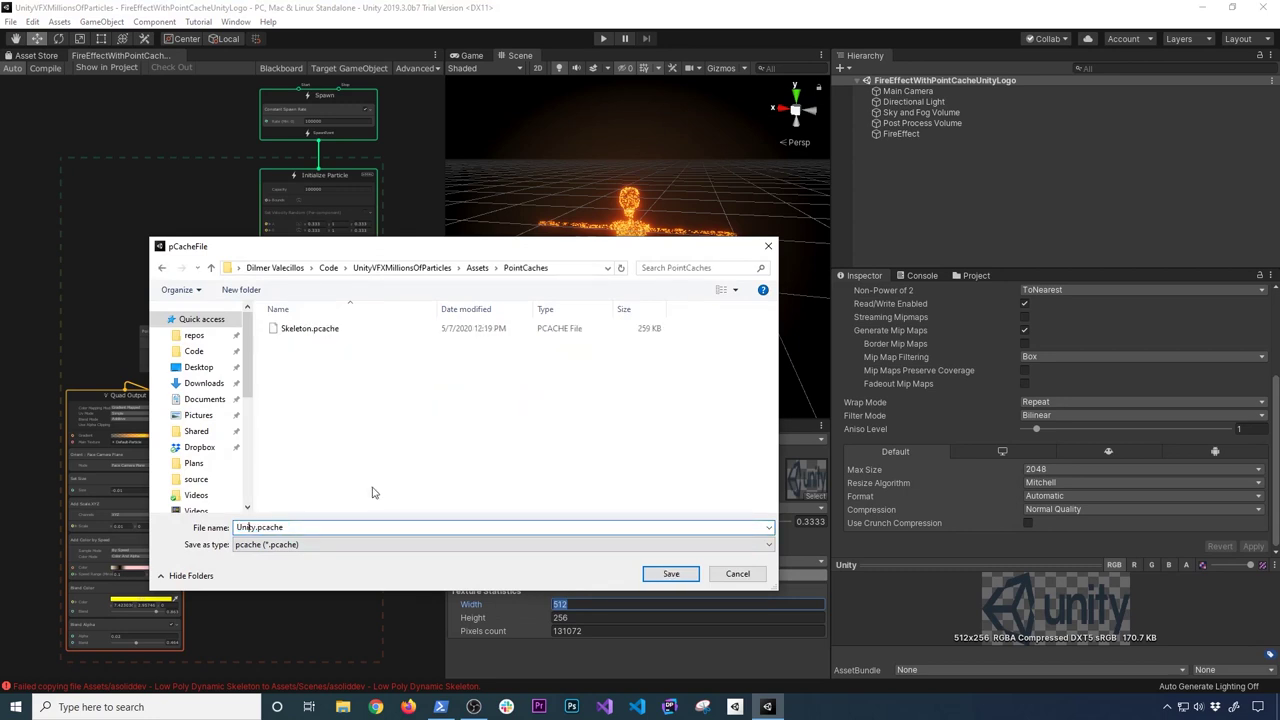
{"action": "type", "text": "Logo"}
{"action": "key", "text": "Return"}
Look in the project's PointCaches folder for the baked file and clear the console's error.
{"action": "left_click", "coordinate": [951, 277]}
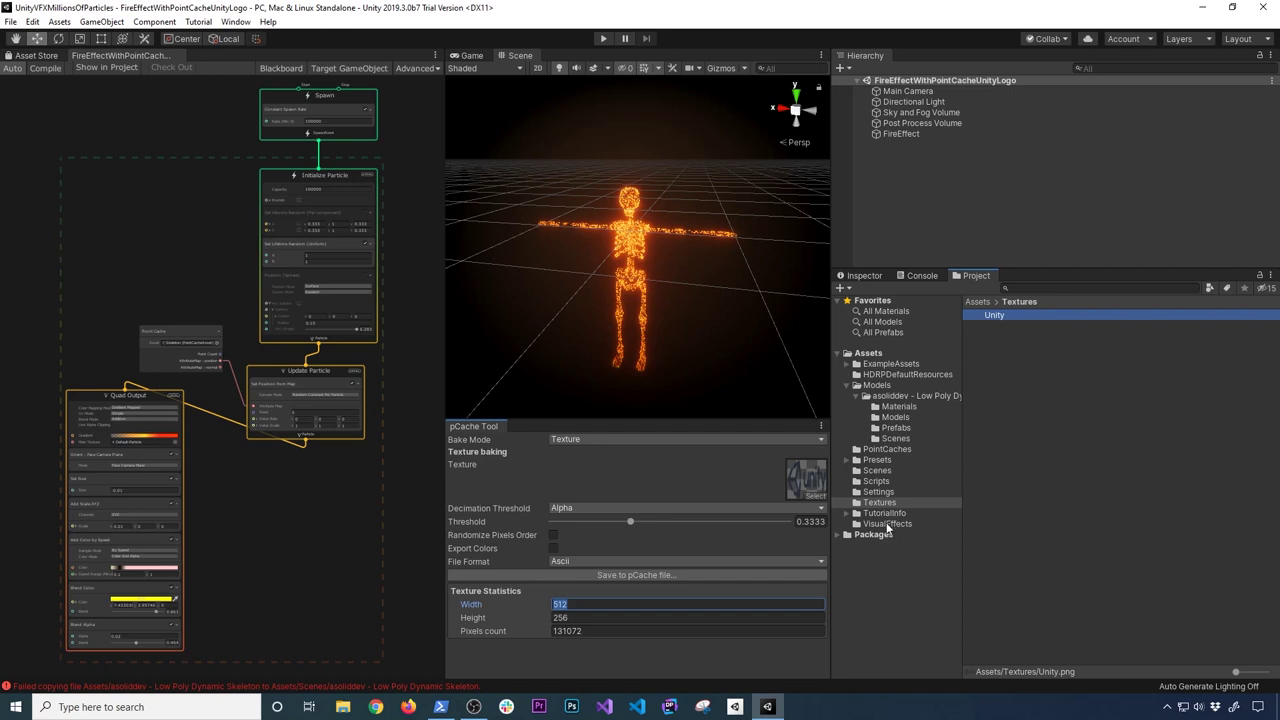
{"action": "left_click", "coordinate": [890, 451]}
{"action": "left_click", "coordinate": [1038, 405]}
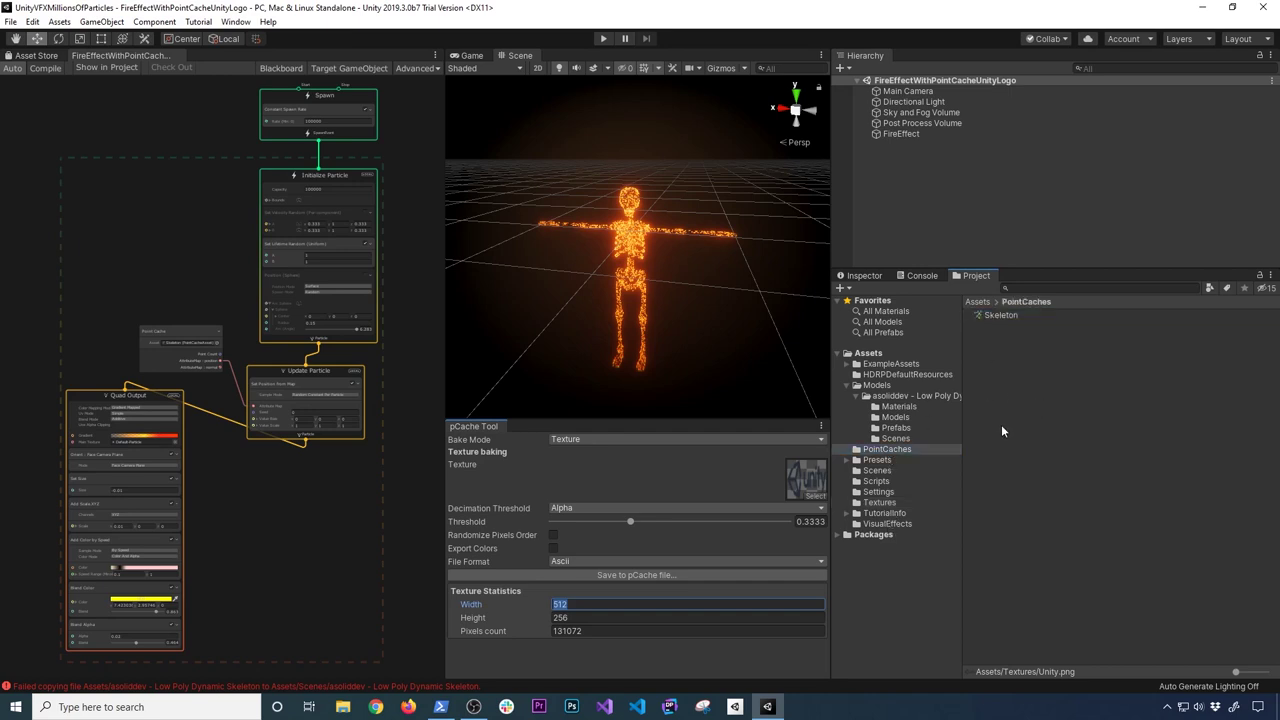
{"action": "left_click", "coordinate": [922, 276]}
{"action": "left_click", "coordinate": [864, 276]}
{"action": "left_click", "coordinate": [335, 686]}
{"action": "left_click", "coordinate": [845, 289]}
{"action": "left_click", "coordinate": [976, 276]}
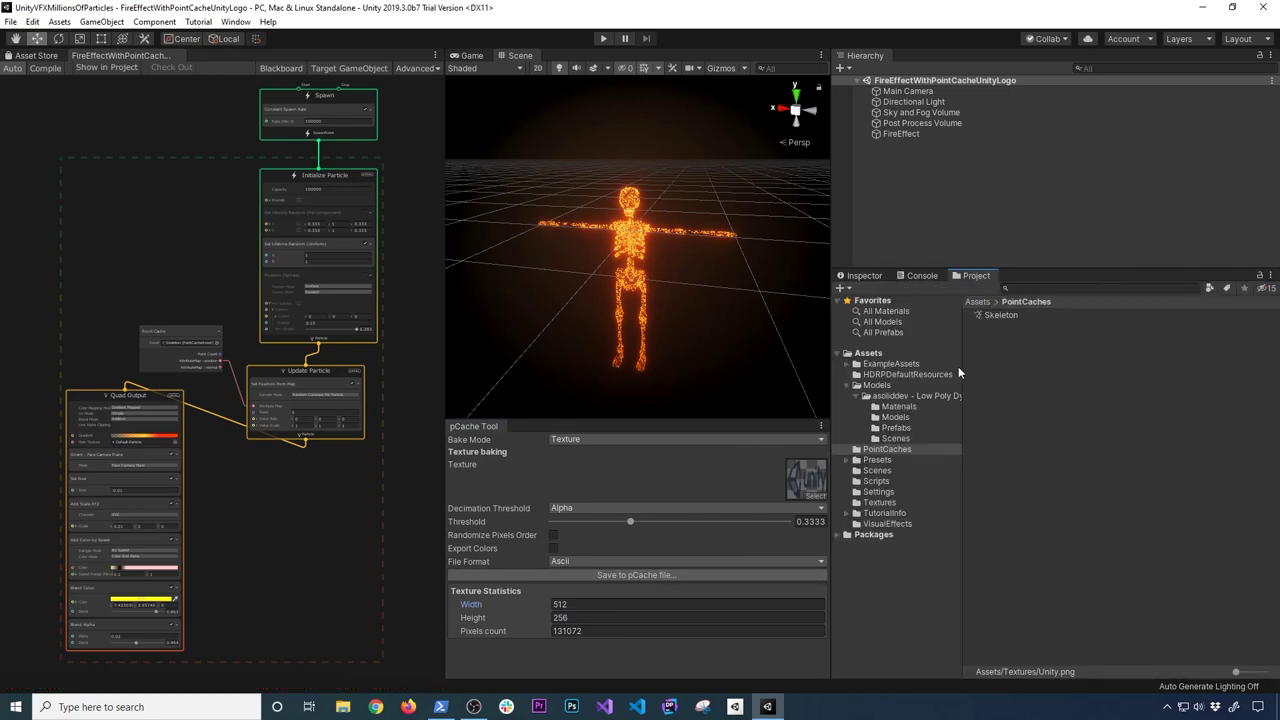
Show the PointCaches folder in File Explorer, check it for UnityLogo.pcache, and return to Unity.
{"action": "left_click", "coordinate": [893, 439]}
{"action": "left_click", "coordinate": [888, 451]}
{"action": "right_click", "coordinate": [864, 452]}
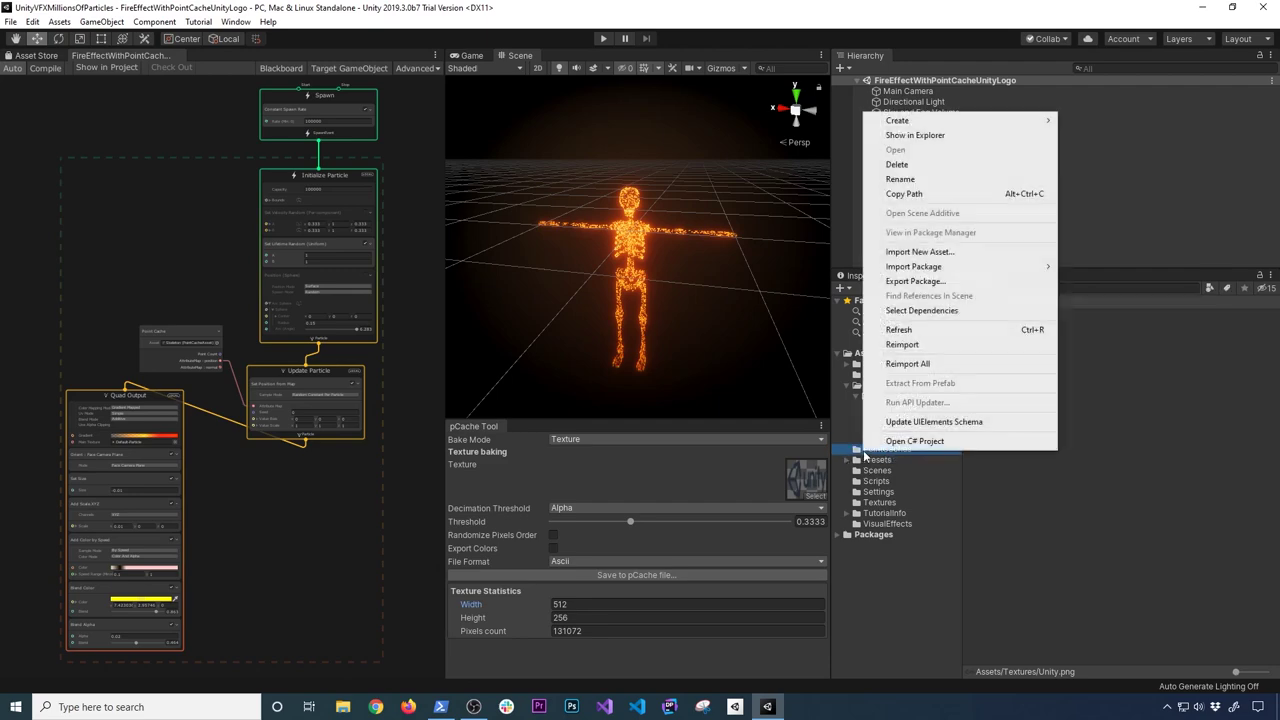
{"action": "left_click", "coordinate": [915, 135]}
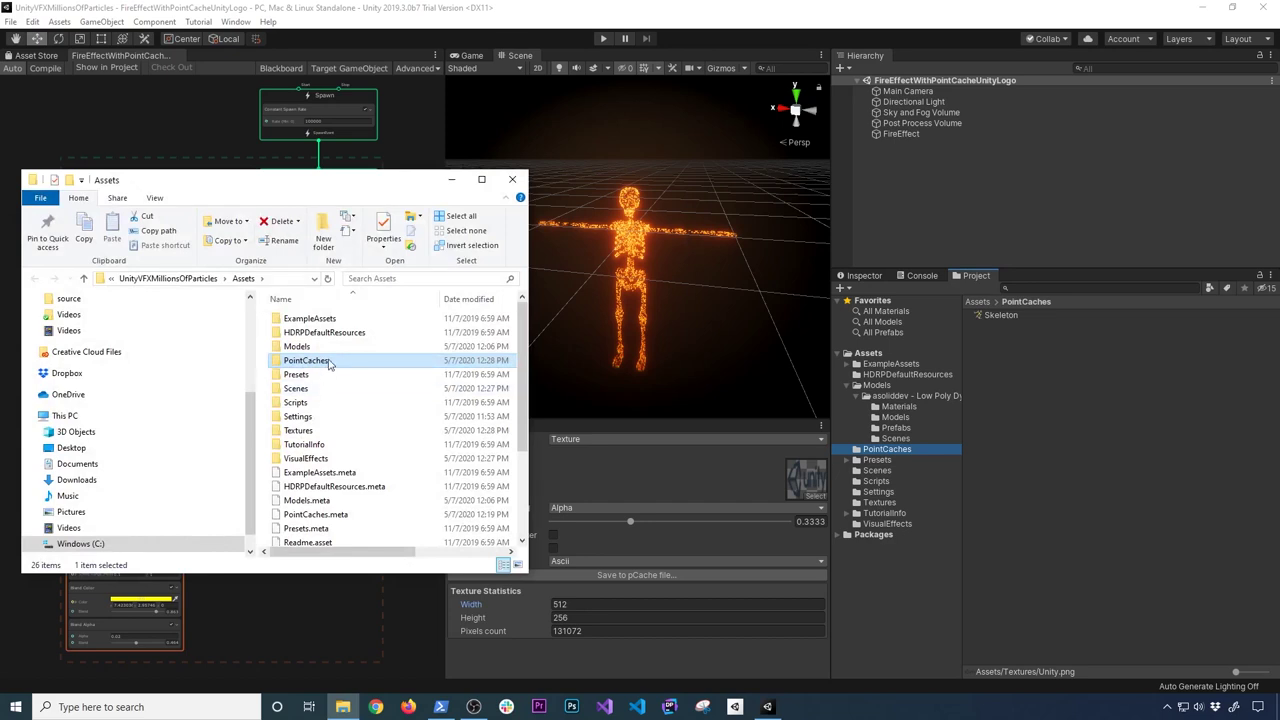
{"action": "double_click", "coordinate": [330, 362]}
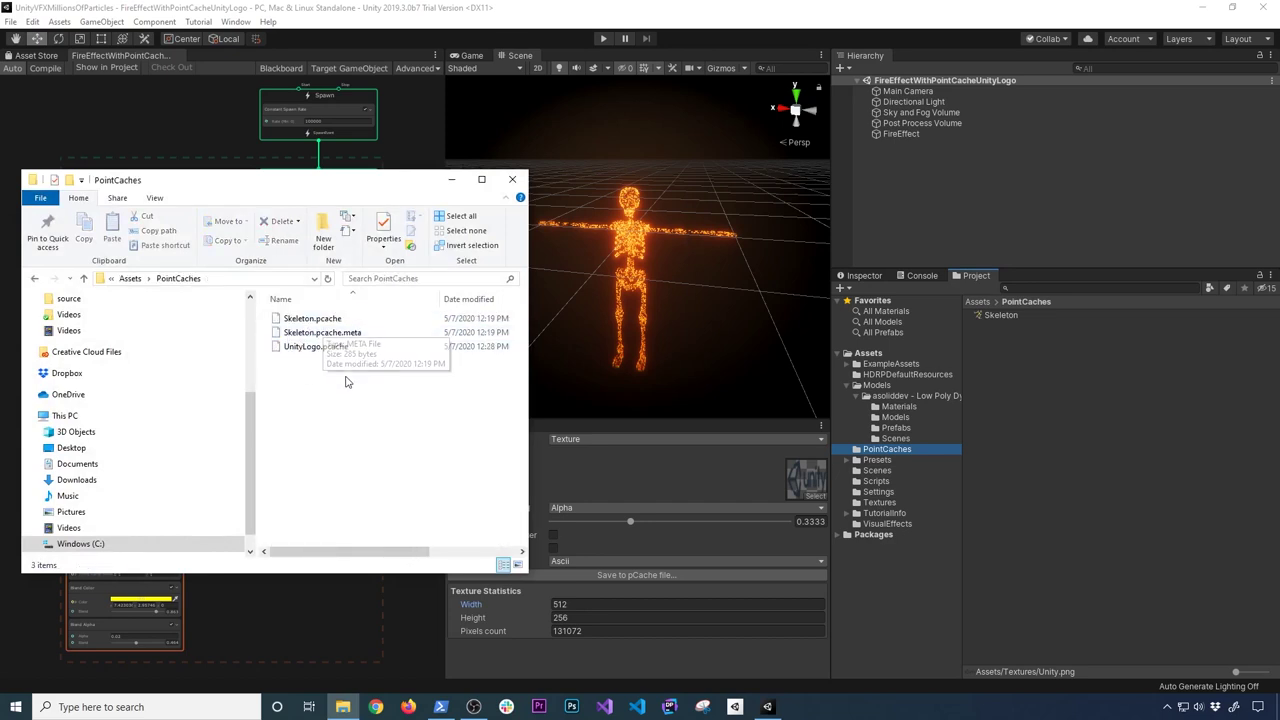
{"action": "left_click", "coordinate": [1068, 392]}
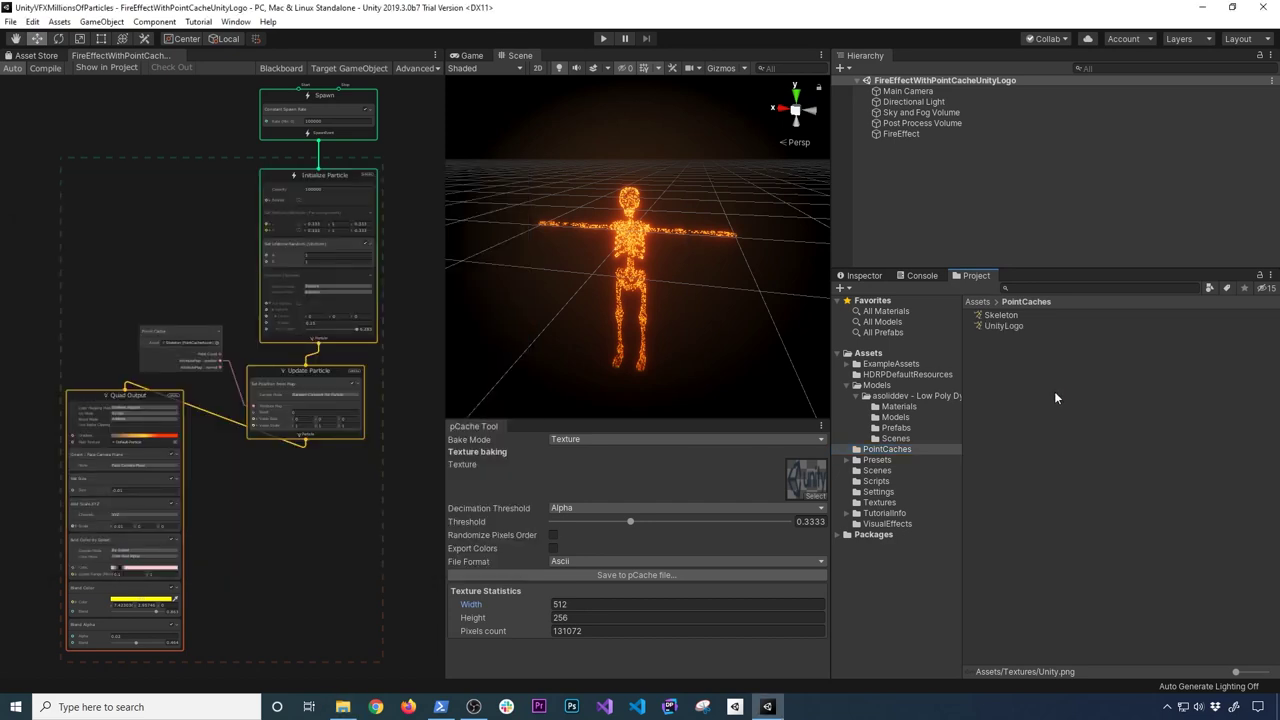
{"action": "key", "text": "alt+Tab"}
{"action": "left_click", "coordinate": [1074, 389]}
Set the graph's Point Cache node asset to UnityLogo and view the logo in the scene from its readable side.
{"action": "scroll", "coordinate": [184, 269], "scroll_direction": "up", "scroll_amount": 6}
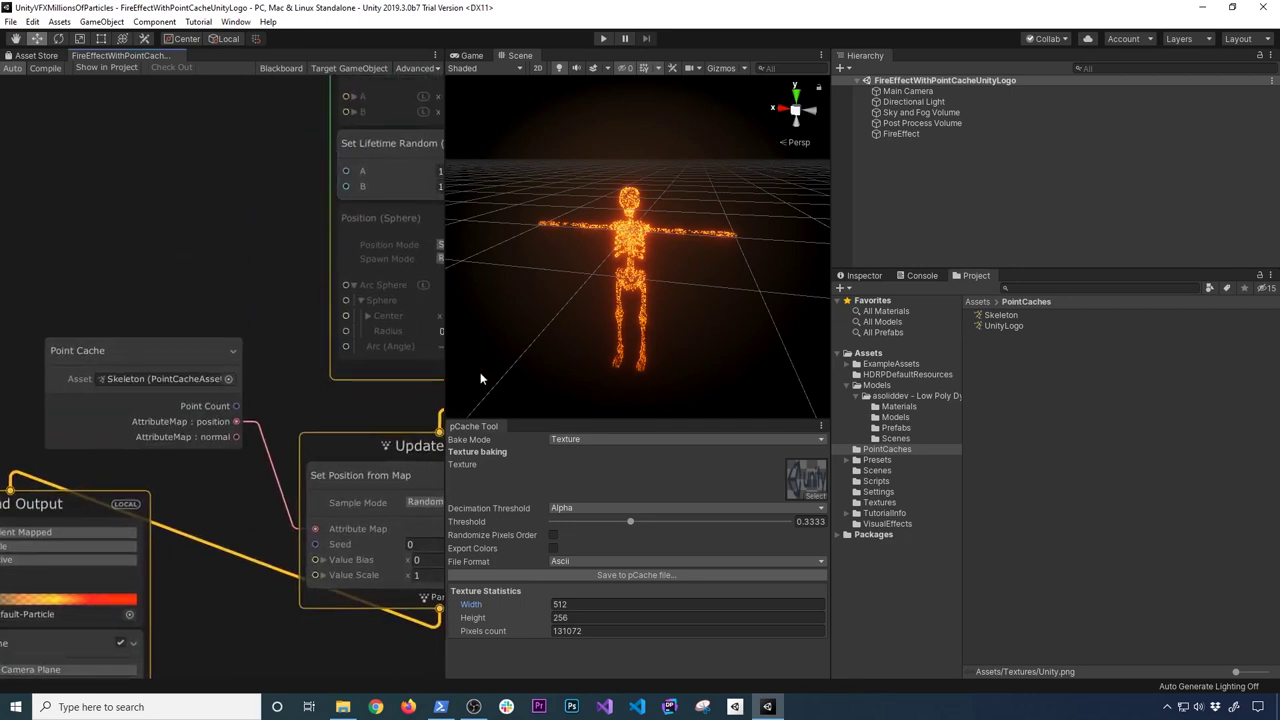
{"action": "left_click", "coordinate": [220, 342]}
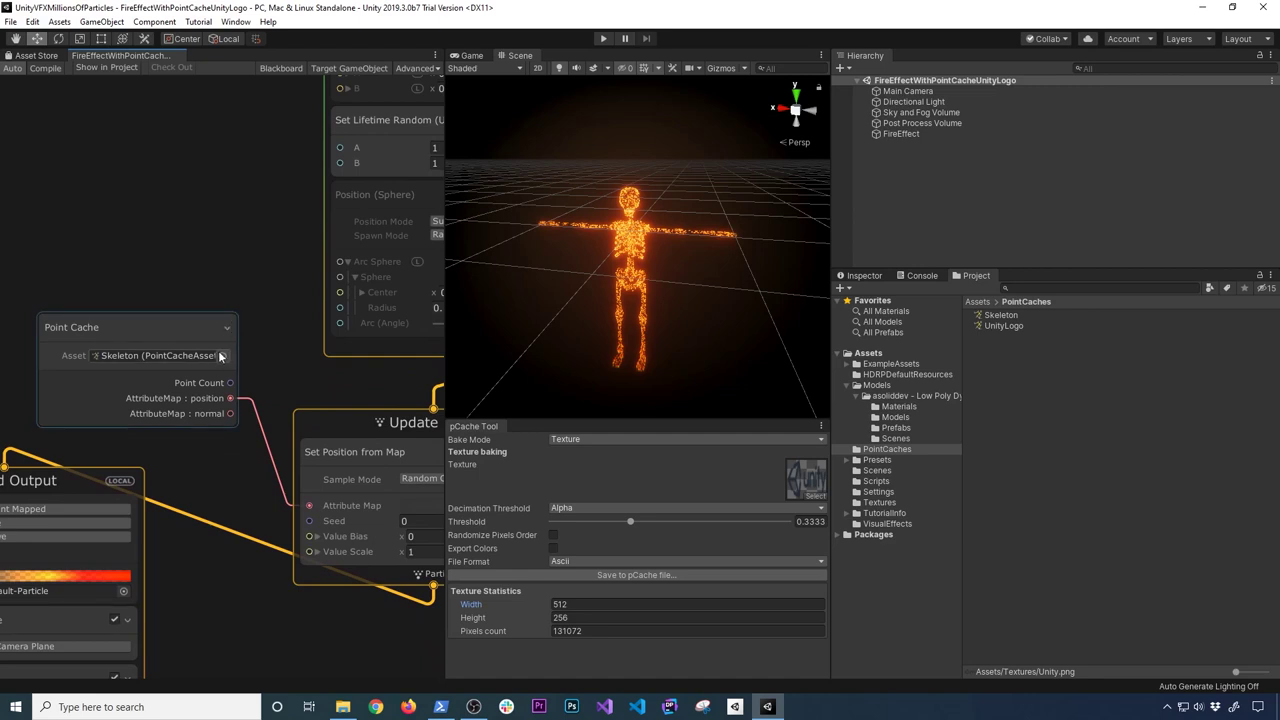
{"action": "left_click", "coordinate": [230, 355]}
{"action": "double_click", "coordinate": [398, 155]}
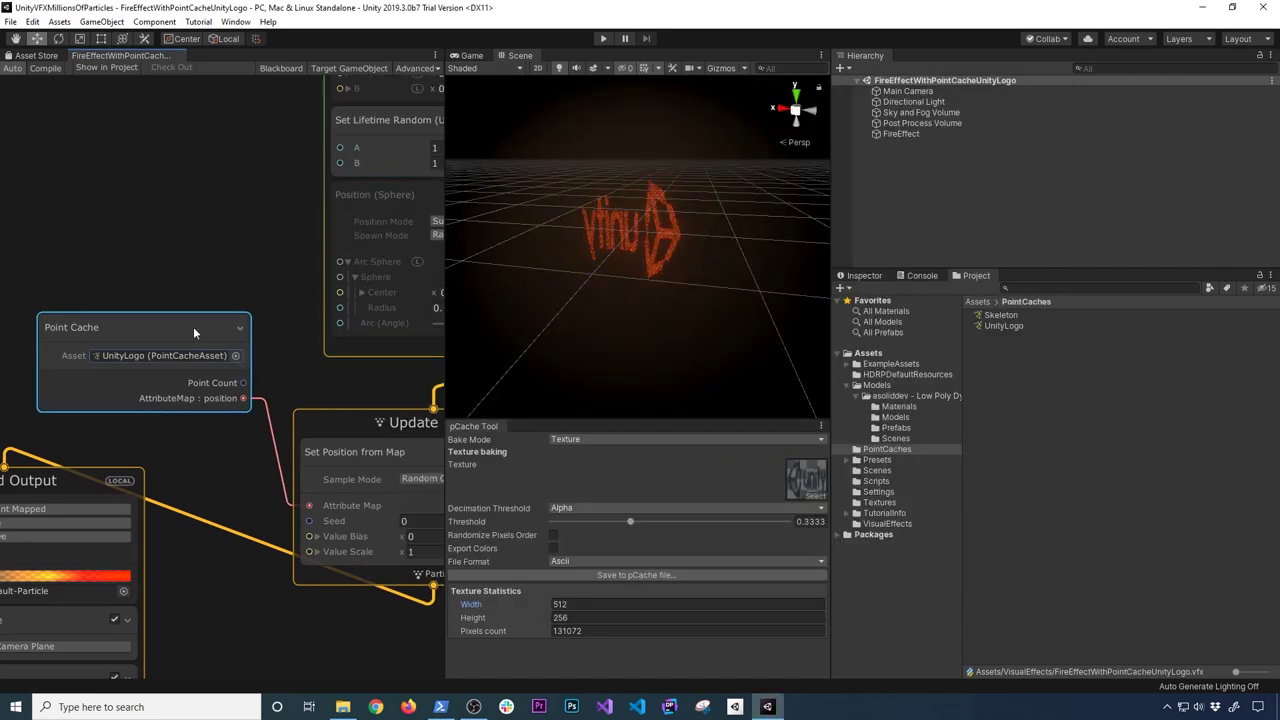
{"action": "left_click_drag", "start_coordinate": [630, 308], "coordinate": [634, 306], "text": "alt"}
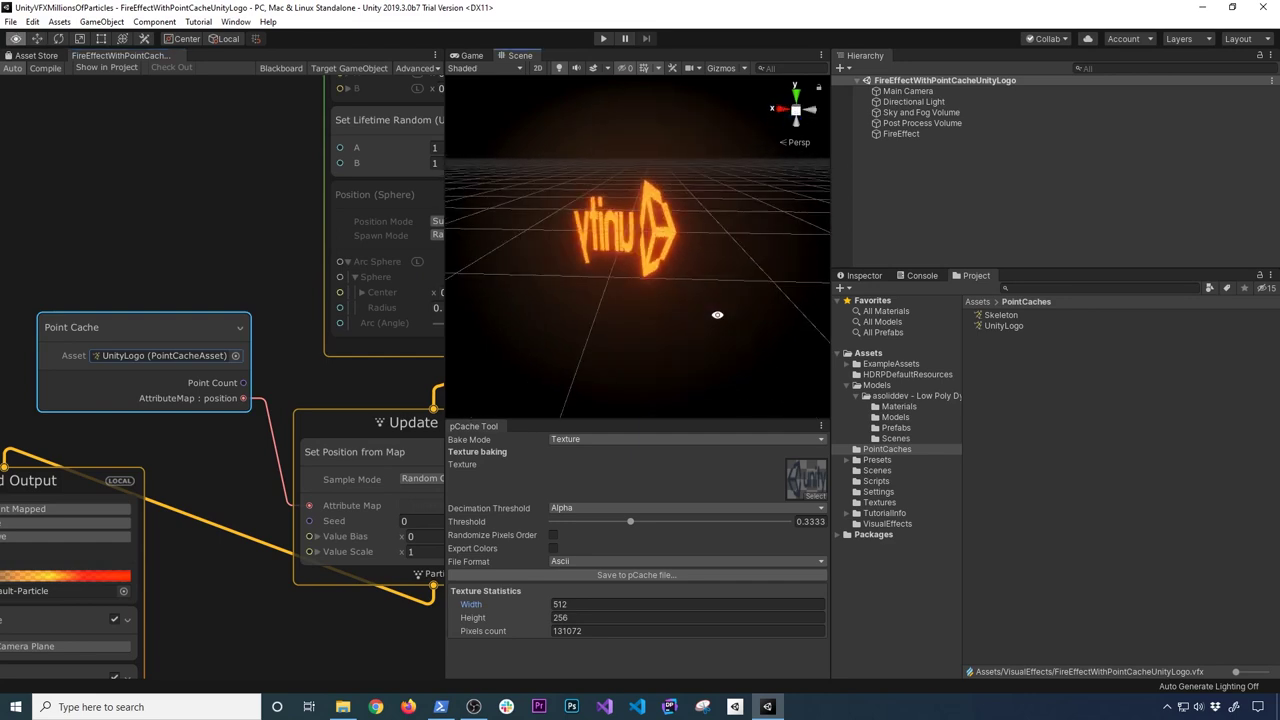
{"action": "left_click_drag", "start_coordinate": [713, 293], "coordinate": [672, 308], "text": "alt"}
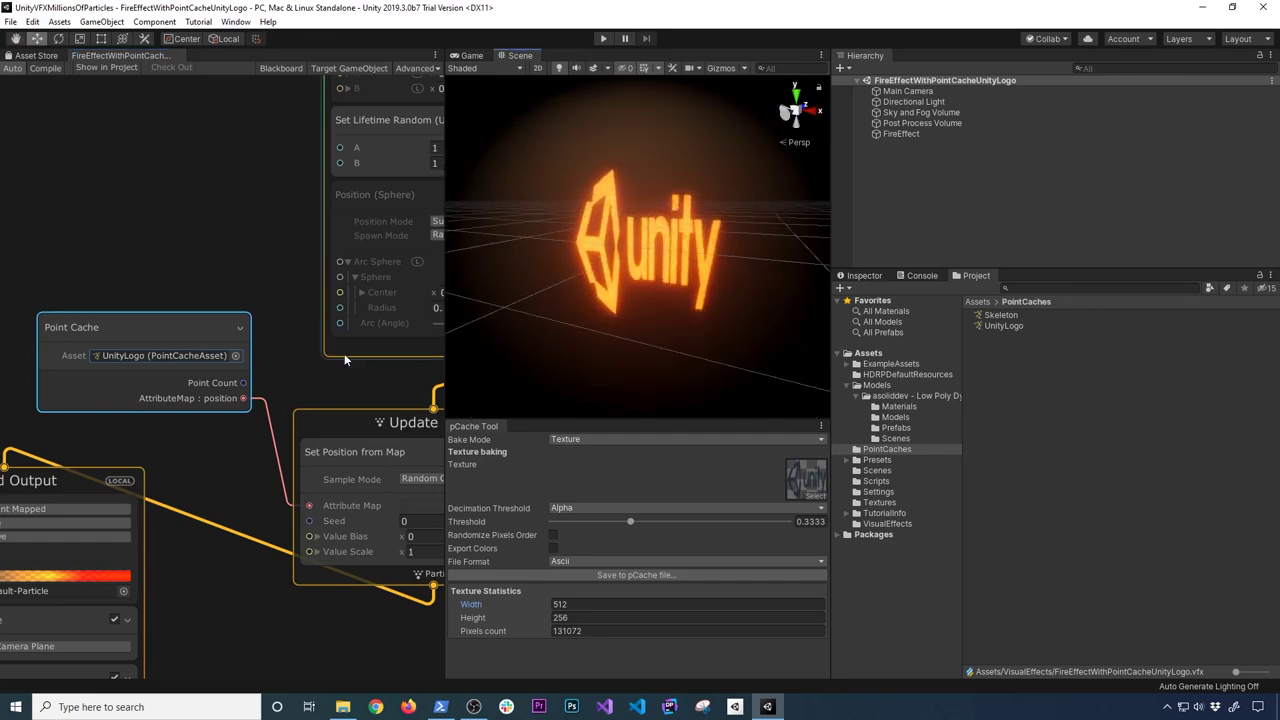
Set the X value scale of the Set Position from Map block to 2 and examine the widened logo up close.
{"action": "middle_click_drag", "start_coordinate": [284, 297], "coordinate": [195, 184]}
{"action": "scroll", "coordinate": [280, 314], "scroll_direction": "down", "scroll_amount": 3}
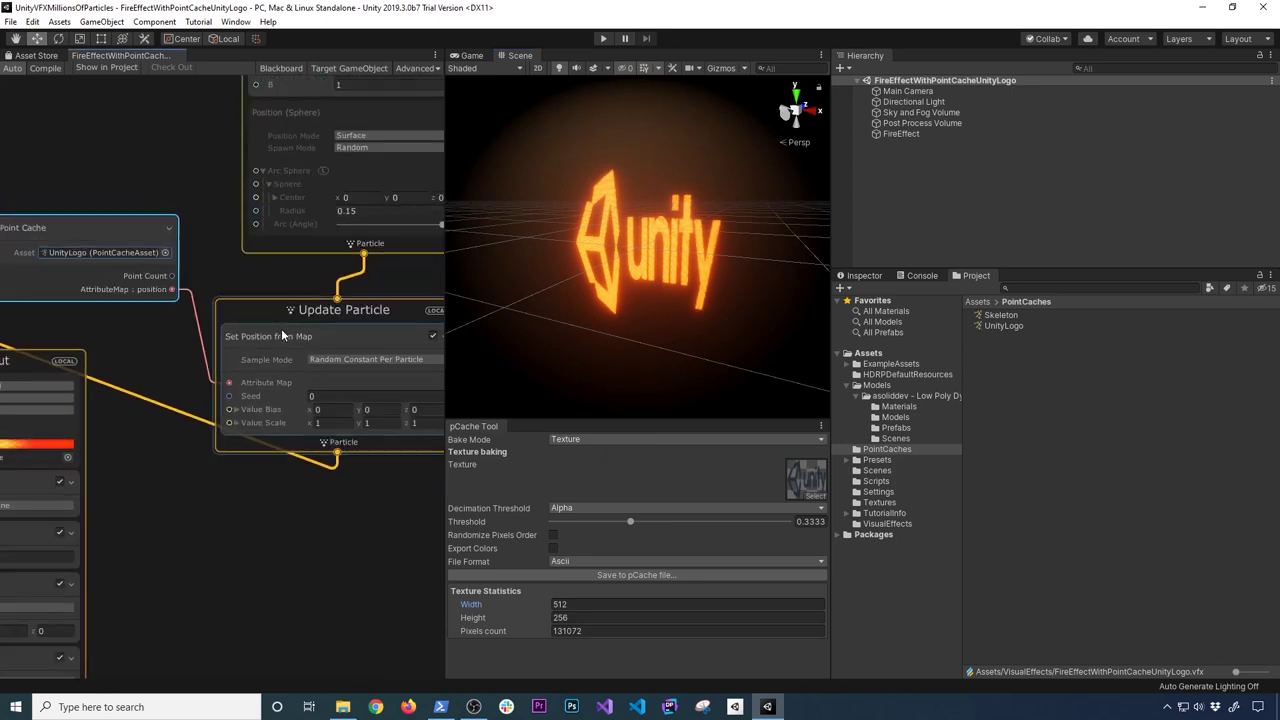
{"action": "left_click", "coordinate": [318, 410]}
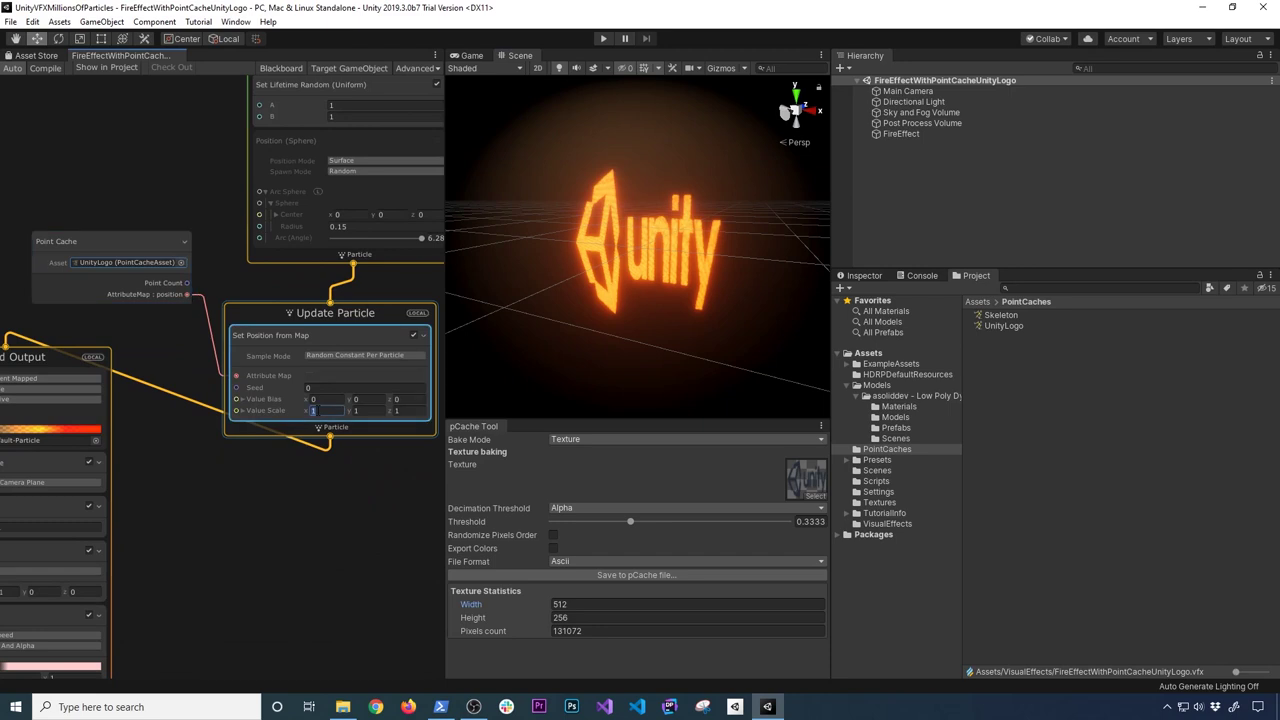
{"action": "type", "text": "2"}
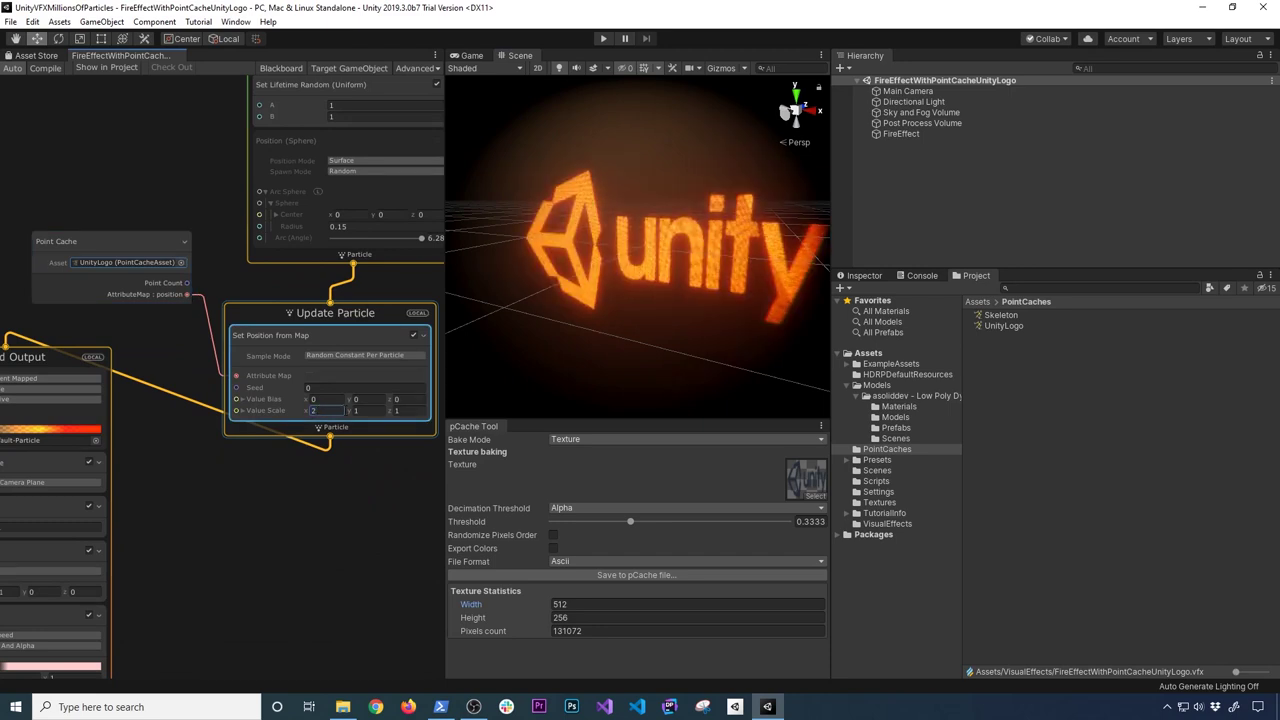
{"action": "key", "text": "Return"}
{"action": "mouse_move", "coordinate": [620, 285]}
{"action": "left_mouse_down", "text": "alt"}
{"action": "mouse_move", "coordinate": [700, 289]}
{"action": "mouse_move", "coordinate": [600, 280]}
{"action": "left_mouse_up", "text": "alt"}
{"action": "scroll", "coordinate": [632, 287], "scroll_direction": "up", "scroll_amount": 3}
{"action": "scroll", "coordinate": [604, 287], "scroll_direction": "up", "scroll_amount": 5}
{"action": "scroll", "coordinate": [604, 290], "scroll_direction": "down", "scroll_amount": 5}
{"action": "scroll", "coordinate": [604, 288], "scroll_direction": "up", "scroll_amount": 8}
{"action": "left_click_drag", "start_coordinate": [606, 291], "coordinate": [636, 250], "text": "alt"}
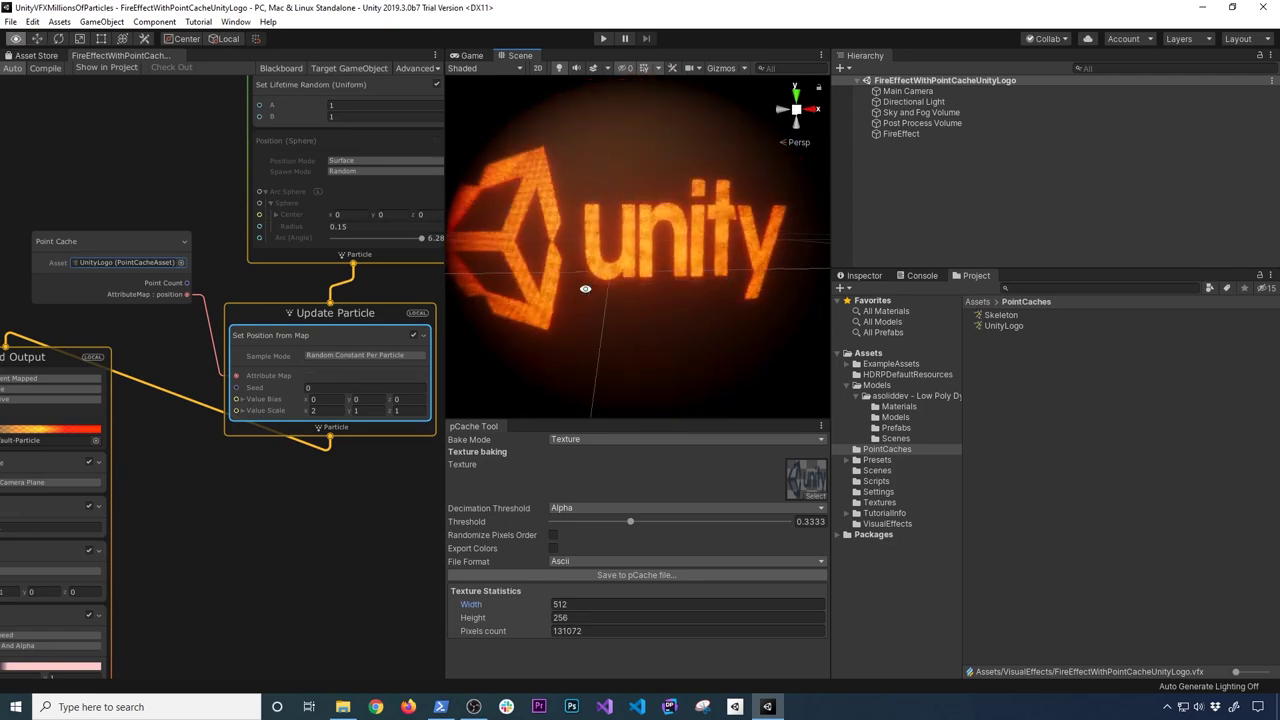
Change the last colour key of the Quad Output gradient to blue (R 0, G 39, B 162).
{"action": "scroll", "coordinate": [215, 318], "scroll_direction": "down", "scroll_amount": 2}
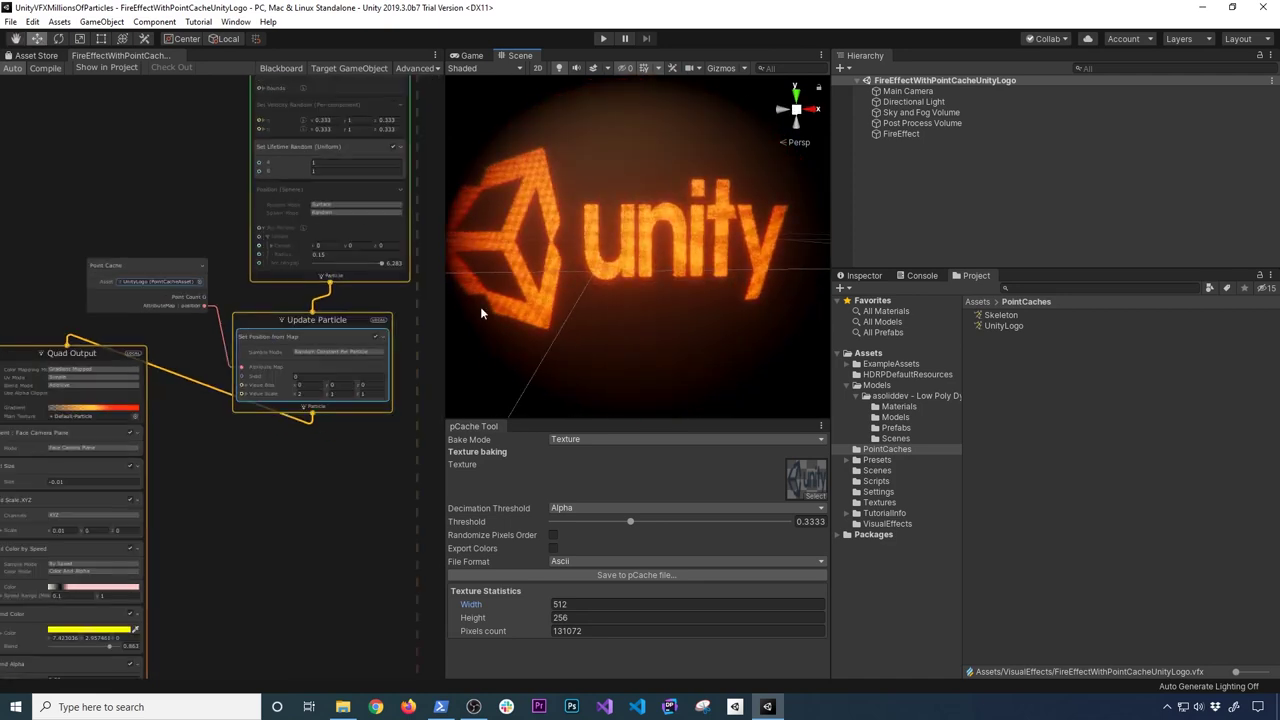
{"action": "left_click", "coordinate": [93, 407]}
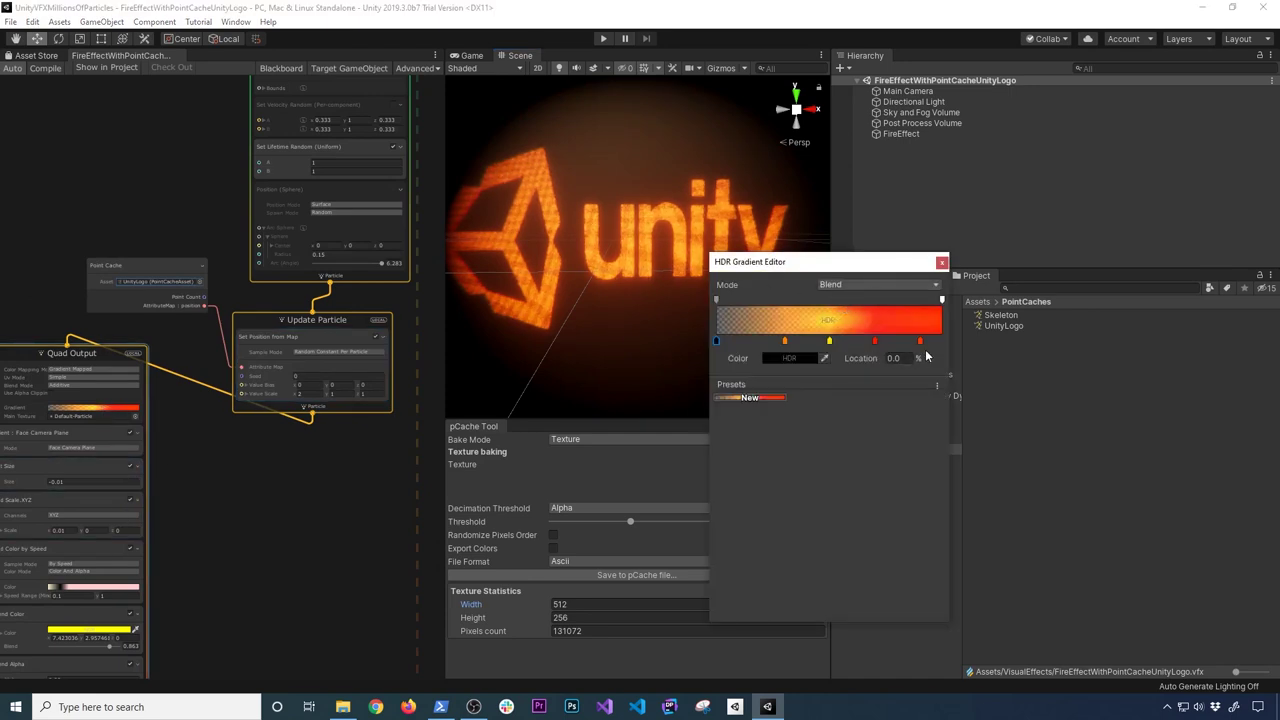
{"action": "left_click", "coordinate": [785, 341]}
{"action": "left_click", "coordinate": [785, 358]}
{"action": "left_click", "coordinate": [894, 346]}
{"action": "left_click", "coordinate": [838, 376]}
{"action": "left_click_drag", "start_coordinate": [895, 336], "coordinate": [922, 326]}
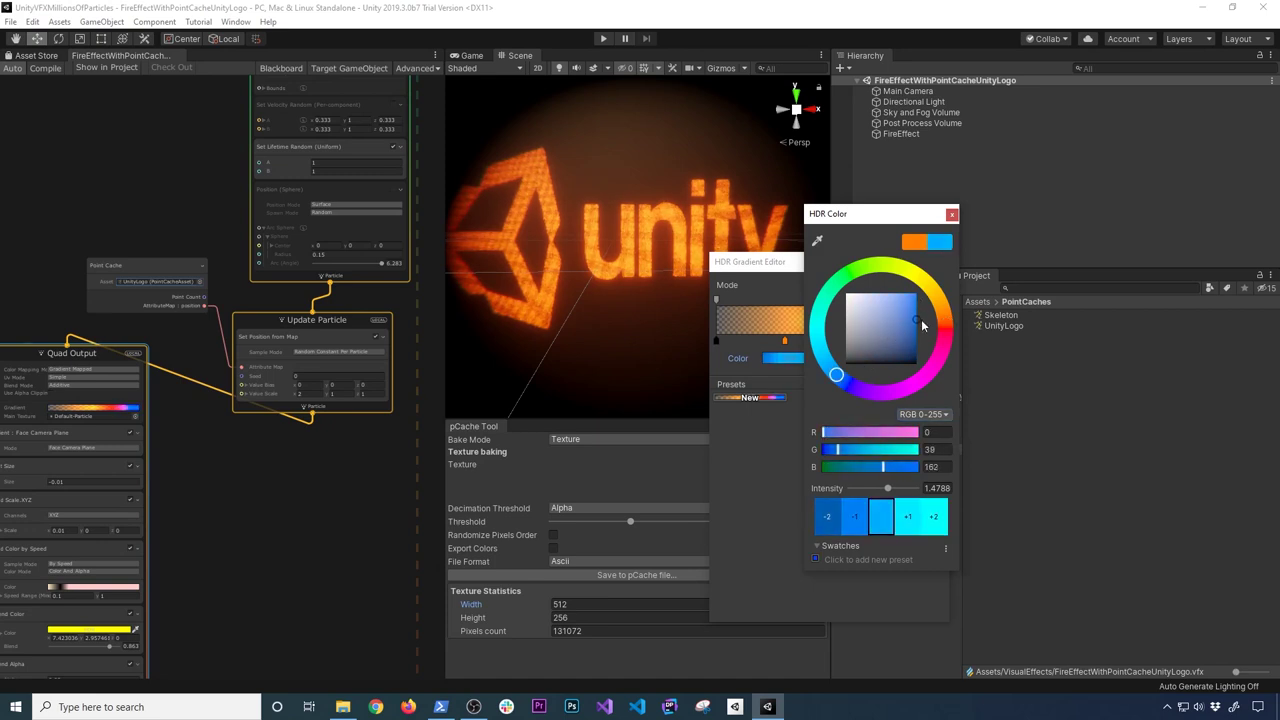
{"action": "left_click", "coordinate": [951, 214]}
Change the gradient's fourth colour key from red to dark blue (R 10, G 16, B 130).
{"action": "left_click", "coordinate": [876, 342]}
{"action": "left_click", "coordinate": [786, 358]}
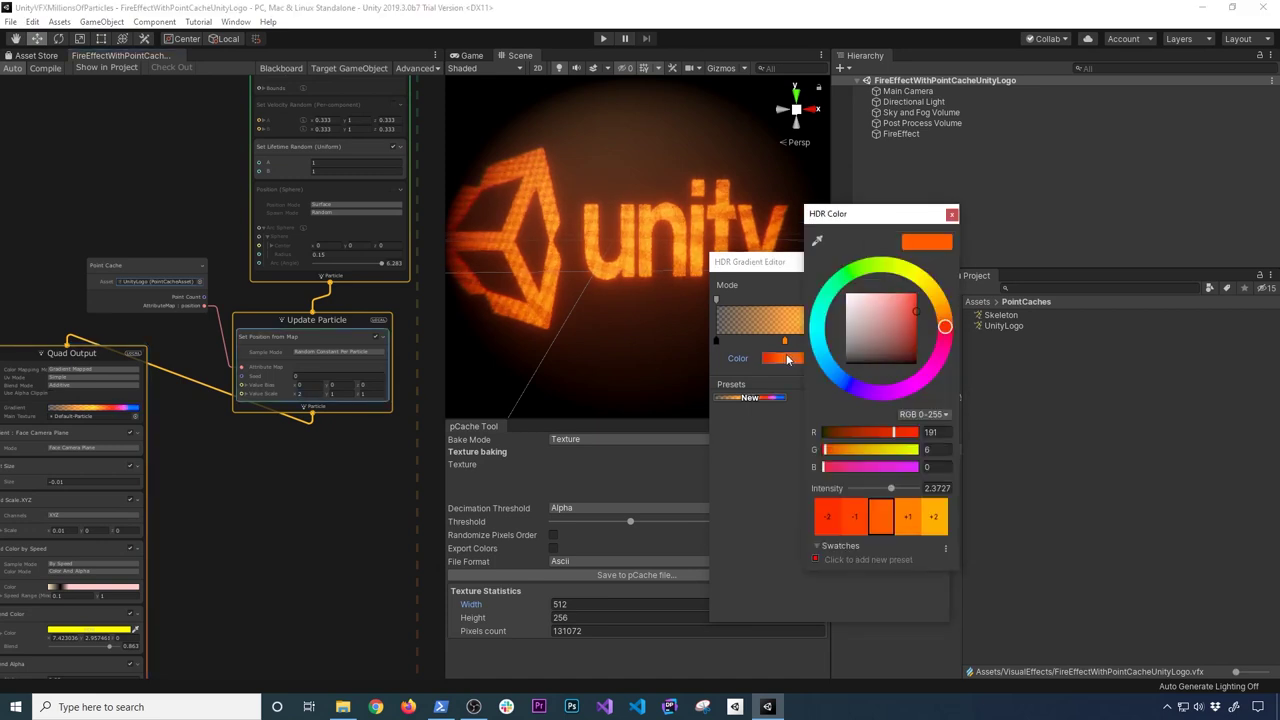
{"action": "left_click", "coordinate": [850, 393]}
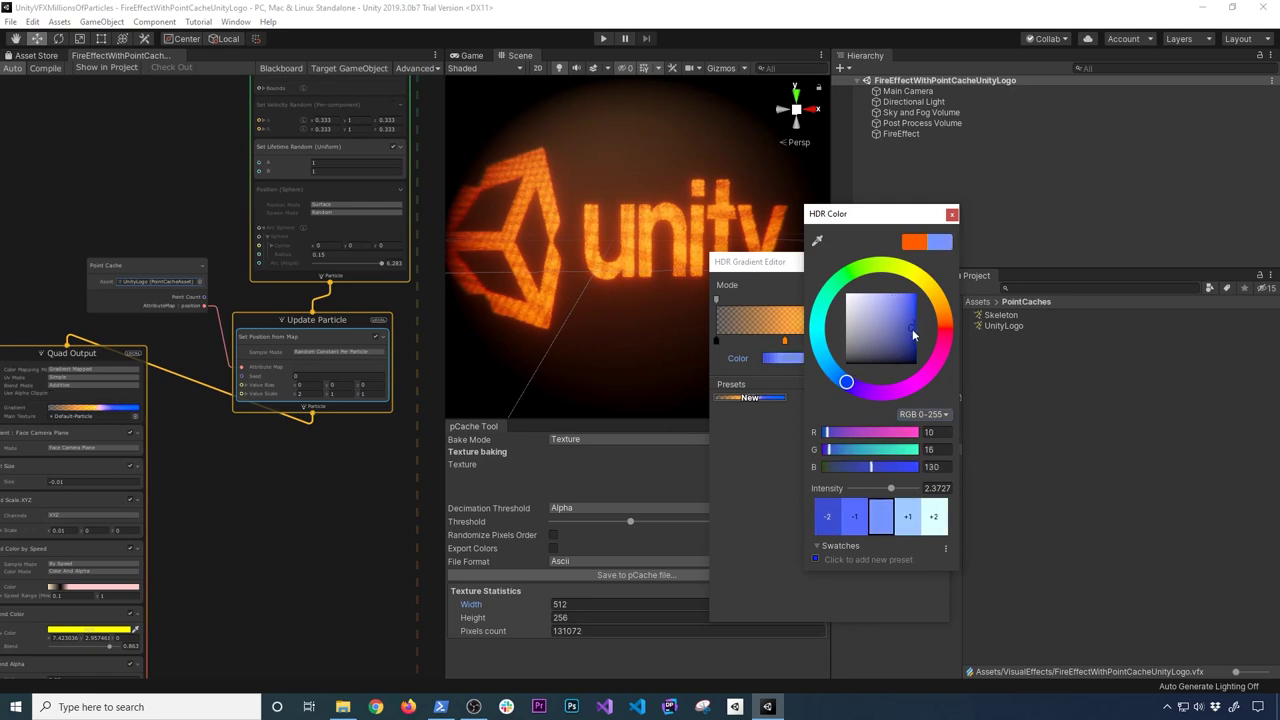
{"action": "left_click", "coordinate": [951, 214]}
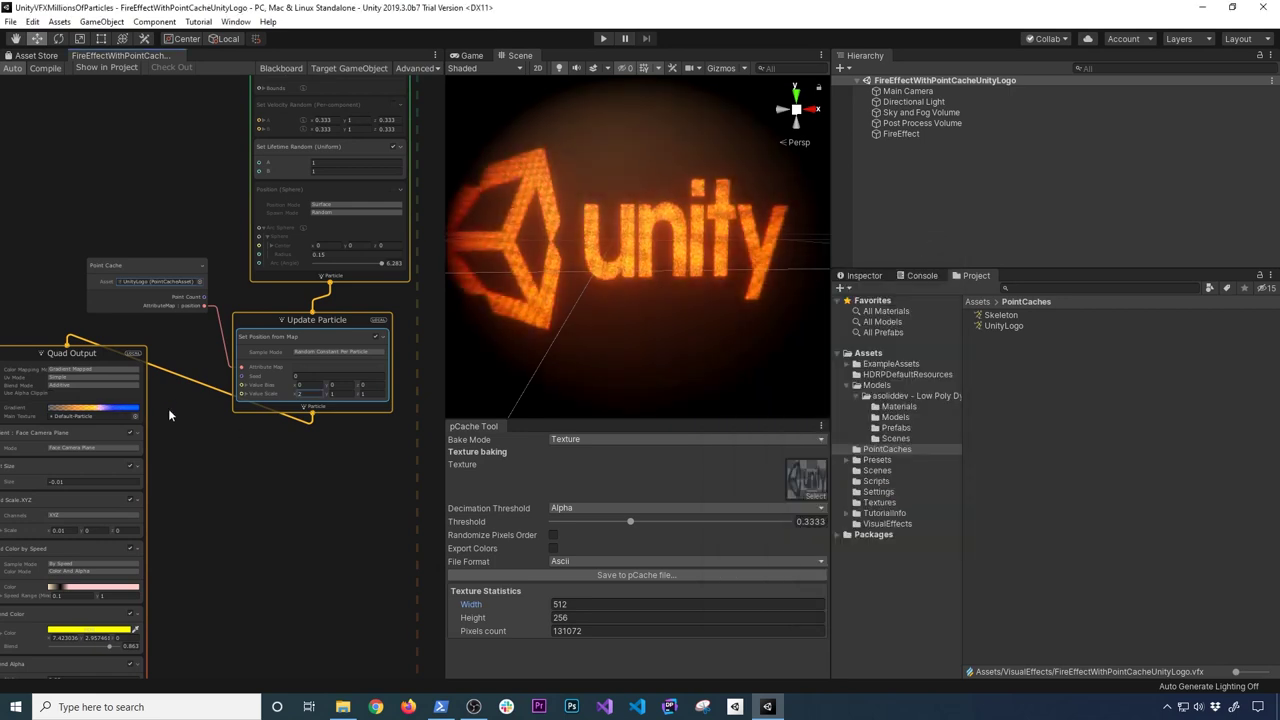
Reopen the Quad Output gradient and change its middle yellow colour key to light blue (R 72, G 100, B 150).
{"action": "left_click", "coordinate": [95, 408]}
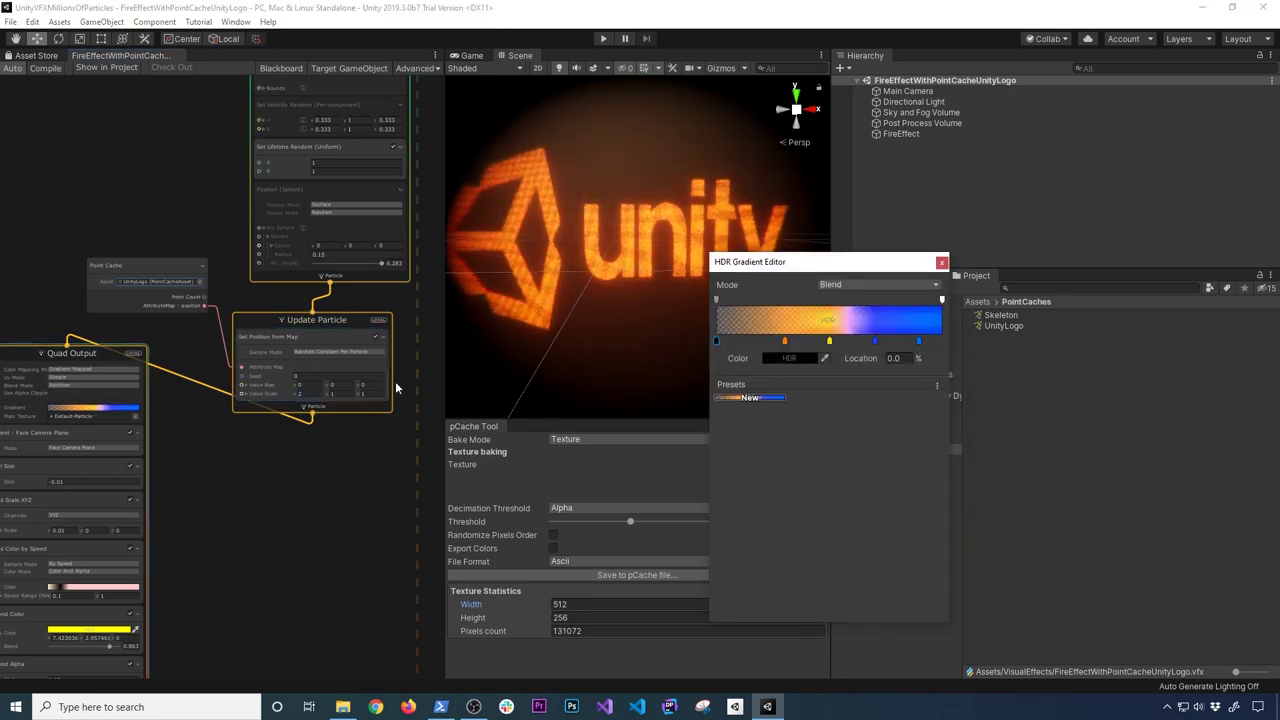
{"action": "left_click", "coordinate": [829, 341]}
{"action": "left_click", "coordinate": [790, 358]}
{"action": "left_click", "coordinate": [831, 369]}
{"action": "left_click", "coordinate": [883, 322]}
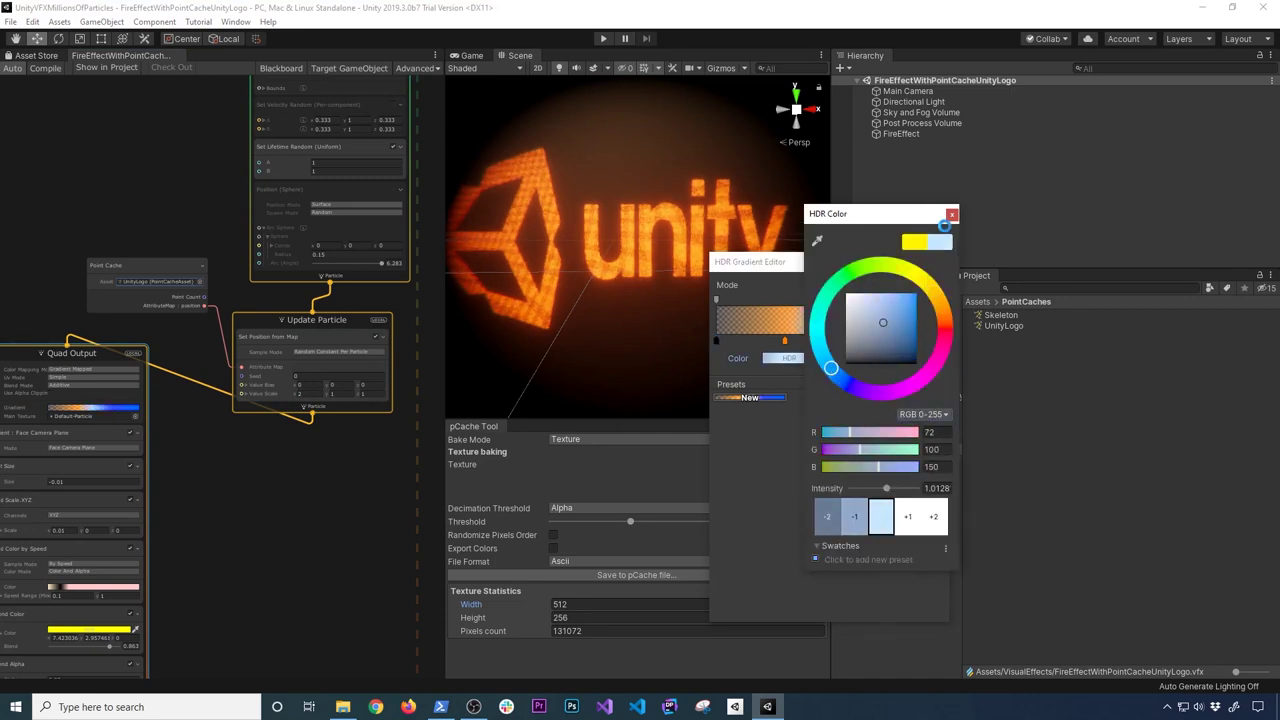
{"action": "left_click", "coordinate": [950, 216]}
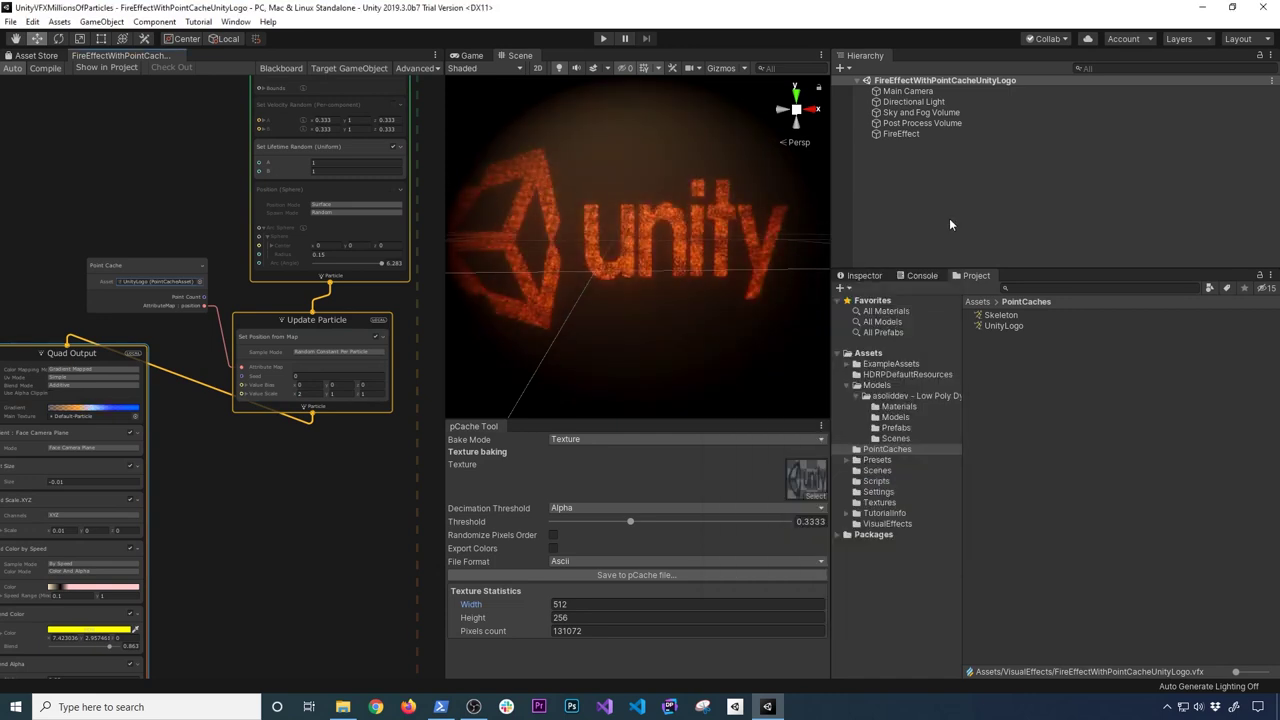
Change the Quad Output gradient's orange colour key at 30.3% to near-white (R 243, G 243, B 243).
{"action": "left_click", "coordinate": [70, 415]}
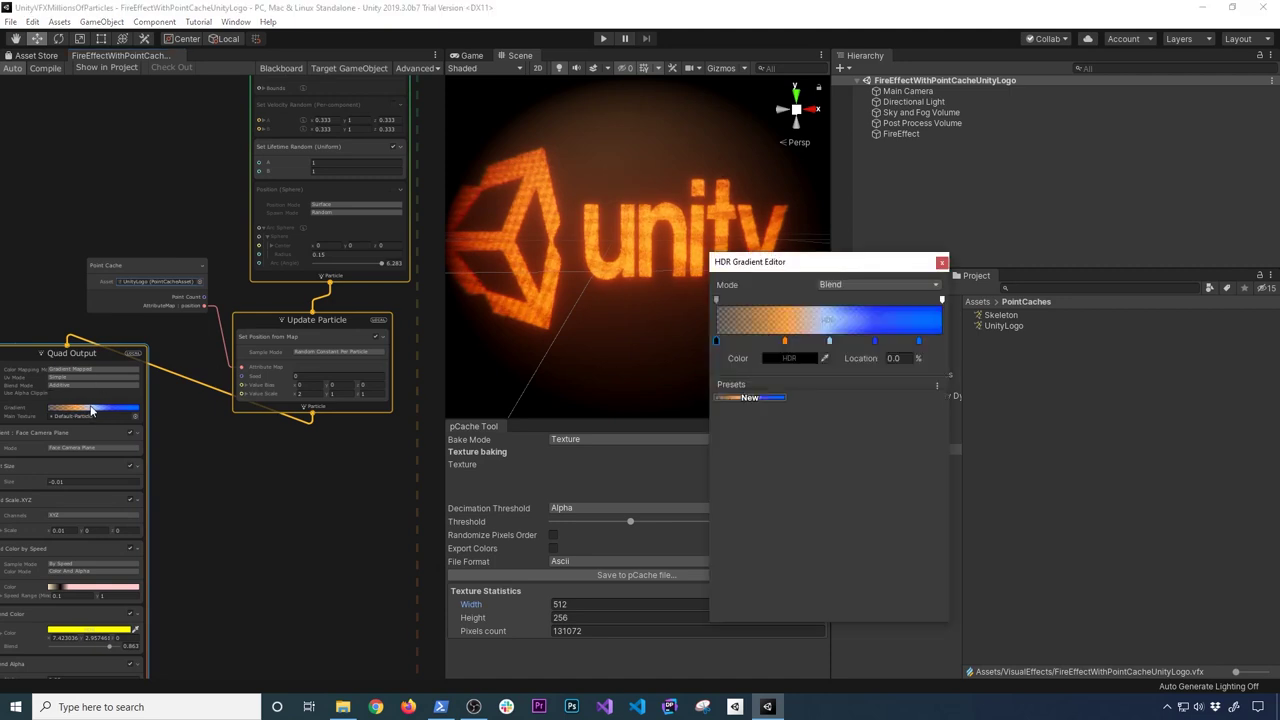
{"action": "left_click", "coordinate": [785, 342]}
{"action": "left_click", "coordinate": [790, 358]}
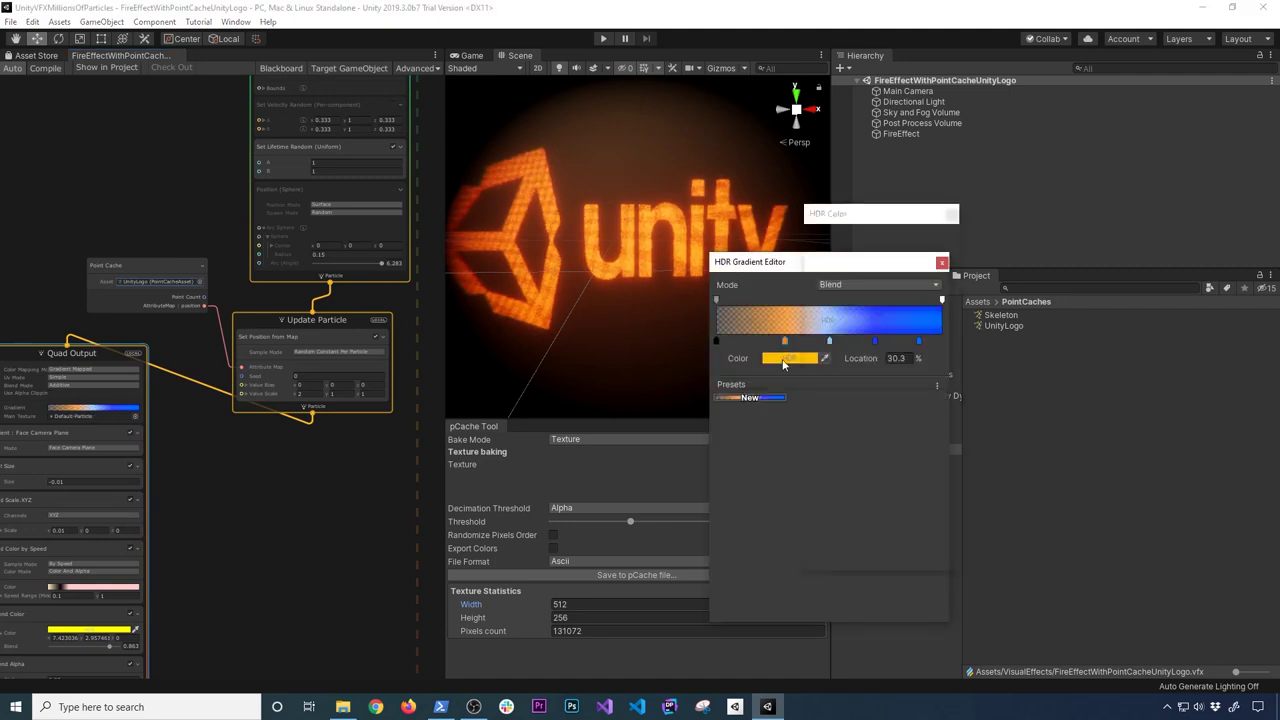
{"action": "left_click", "coordinate": [862, 340]}
{"action": "left_click_drag", "start_coordinate": [846, 378], "coordinate": [846, 383]}
{"action": "left_click_drag", "start_coordinate": [865, 332], "coordinate": [845, 300]}
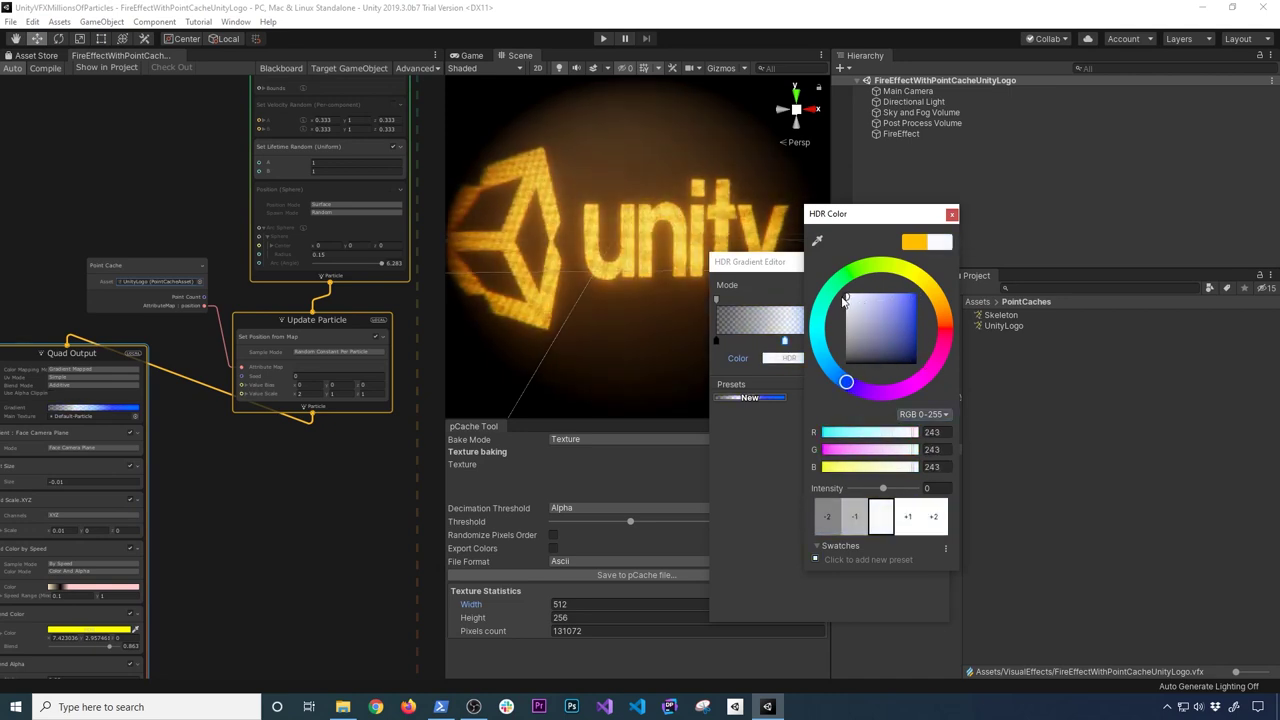
Close the gradient editor and set the Quad Output's Color Mapping Mode to Default.
{"action": "left_click", "coordinate": [951, 214]}
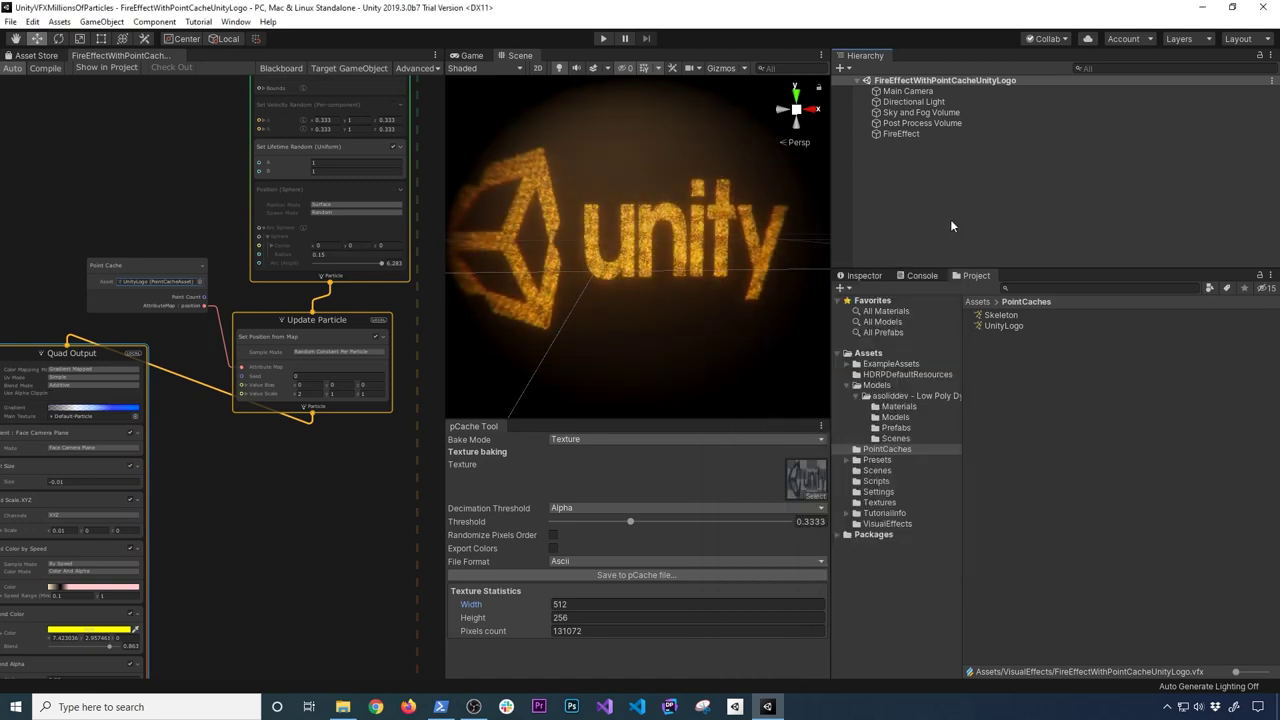
{"action": "left_click", "coordinate": [134, 409]}
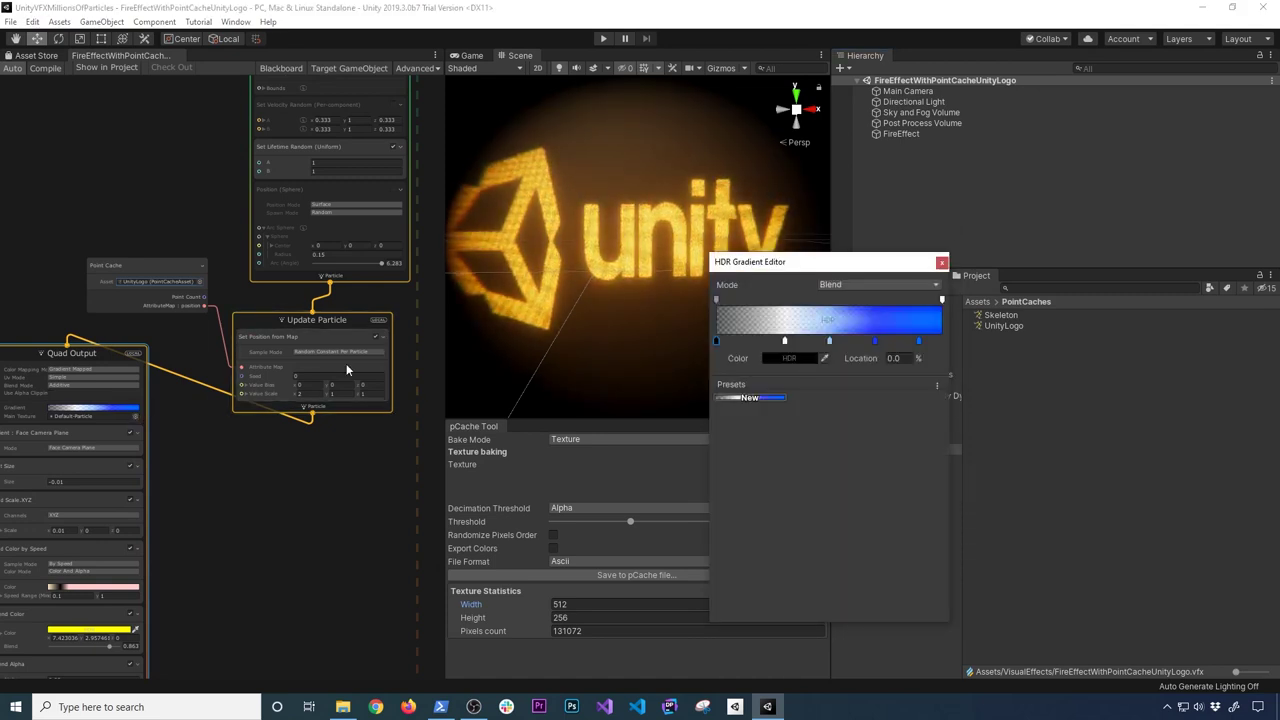
{"action": "left_click", "coordinate": [941, 260]}
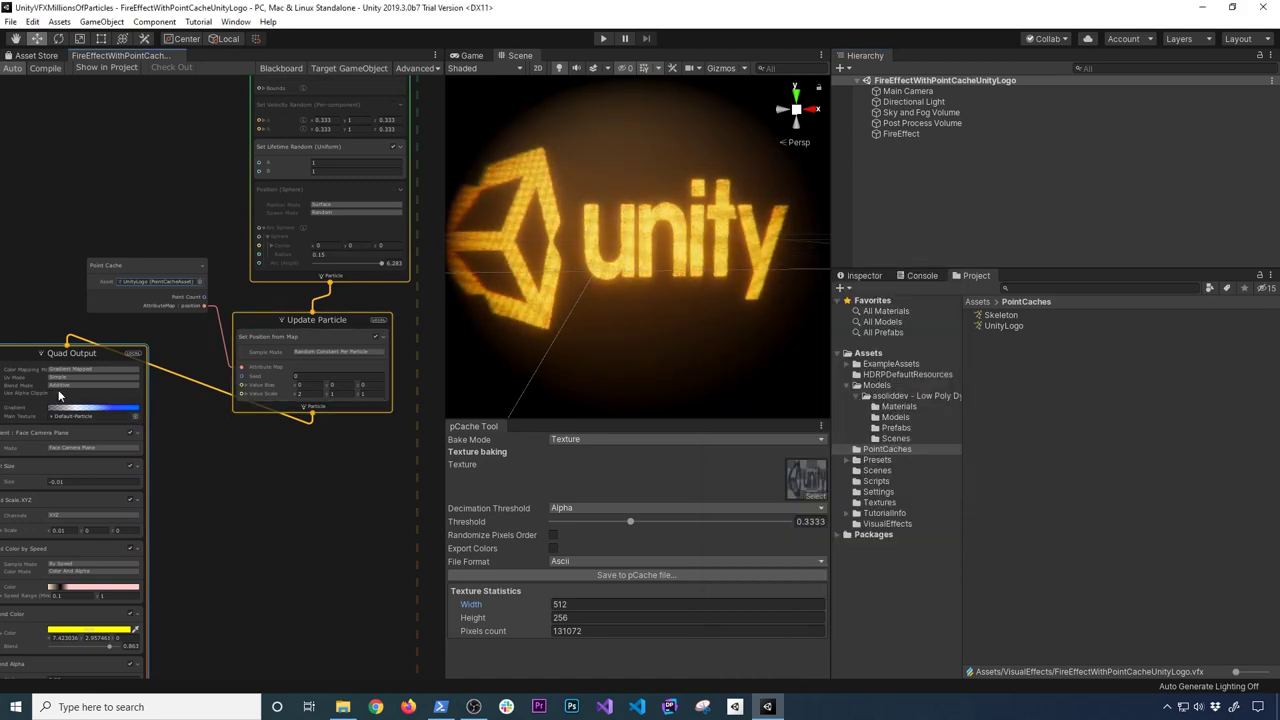
{"action": "left_click", "coordinate": [84, 370]}
{"action": "left_click", "coordinate": [84, 381]}
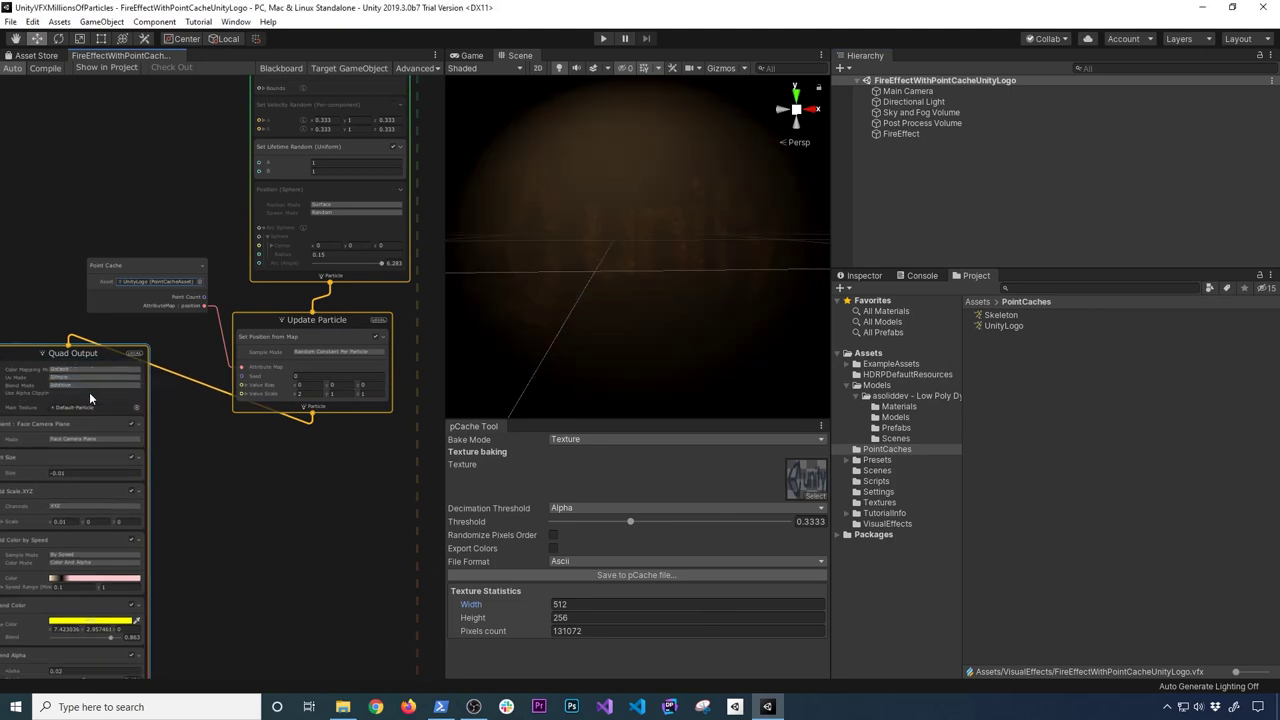
Change the Quad Output's blend colour to bright blue (R 0, G 25, B 255) with an intensity of 6.8.
{"action": "left_click", "coordinate": [115, 622]}
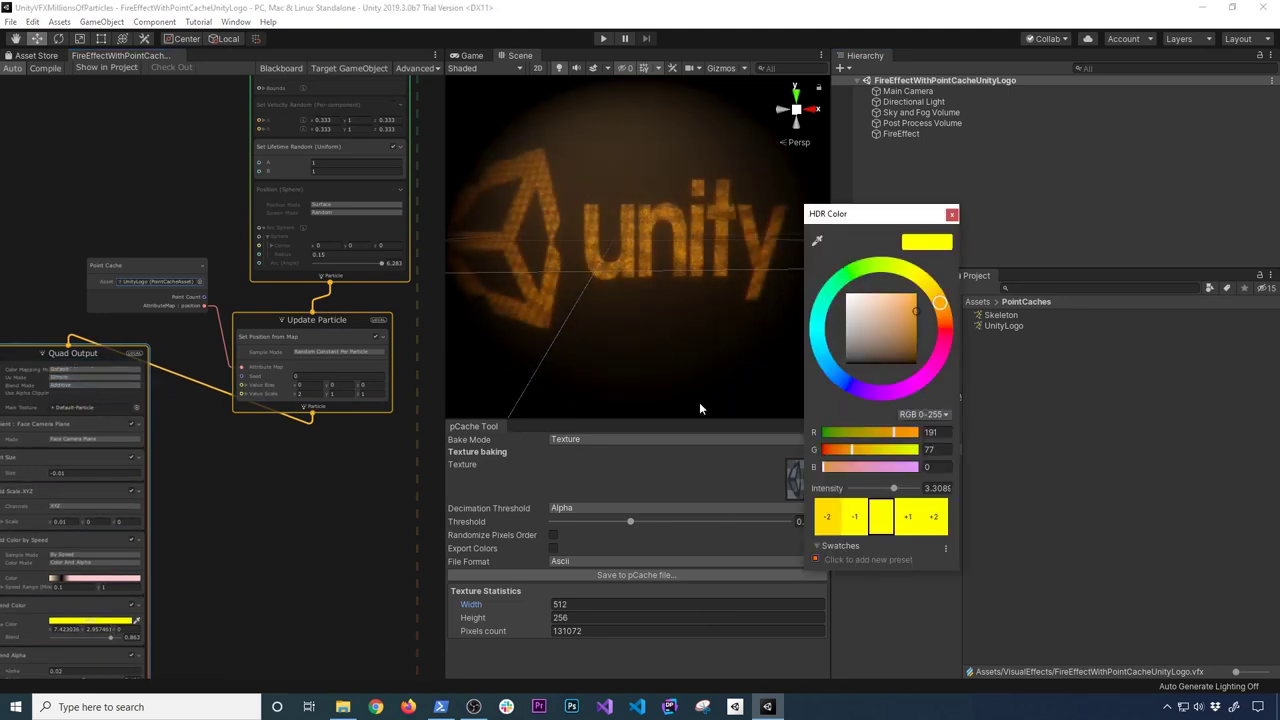
{"action": "mouse_move", "coordinate": [821, 387]}
{"action": "left_mouse_down"}
{"action": "mouse_move", "coordinate": [831, 363]}
{"action": "mouse_move", "coordinate": [837, 372]}
{"action": "mouse_move", "coordinate": [818, 341]}
{"action": "mouse_move", "coordinate": [821, 307]}
{"action": "left_mouse_up"}
{"action": "left_click", "coordinate": [843, 388]}
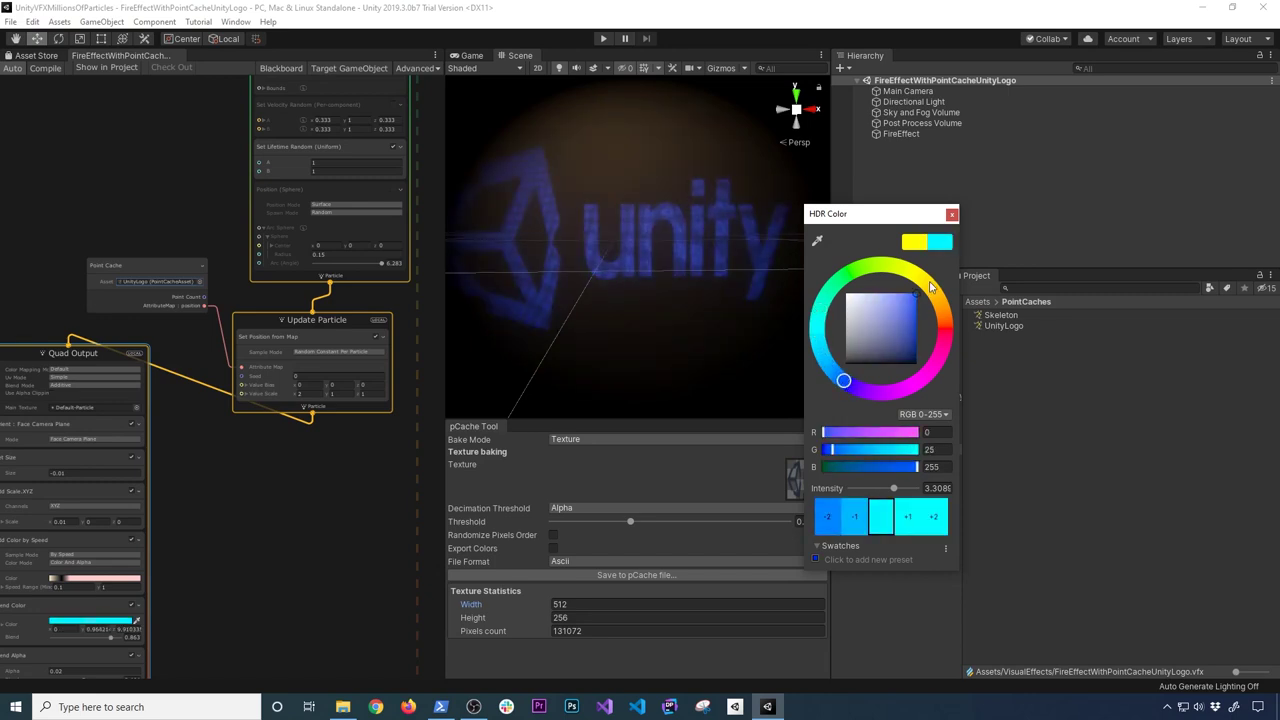
{"action": "left_click_drag", "start_coordinate": [895, 490], "coordinate": [907, 489]}
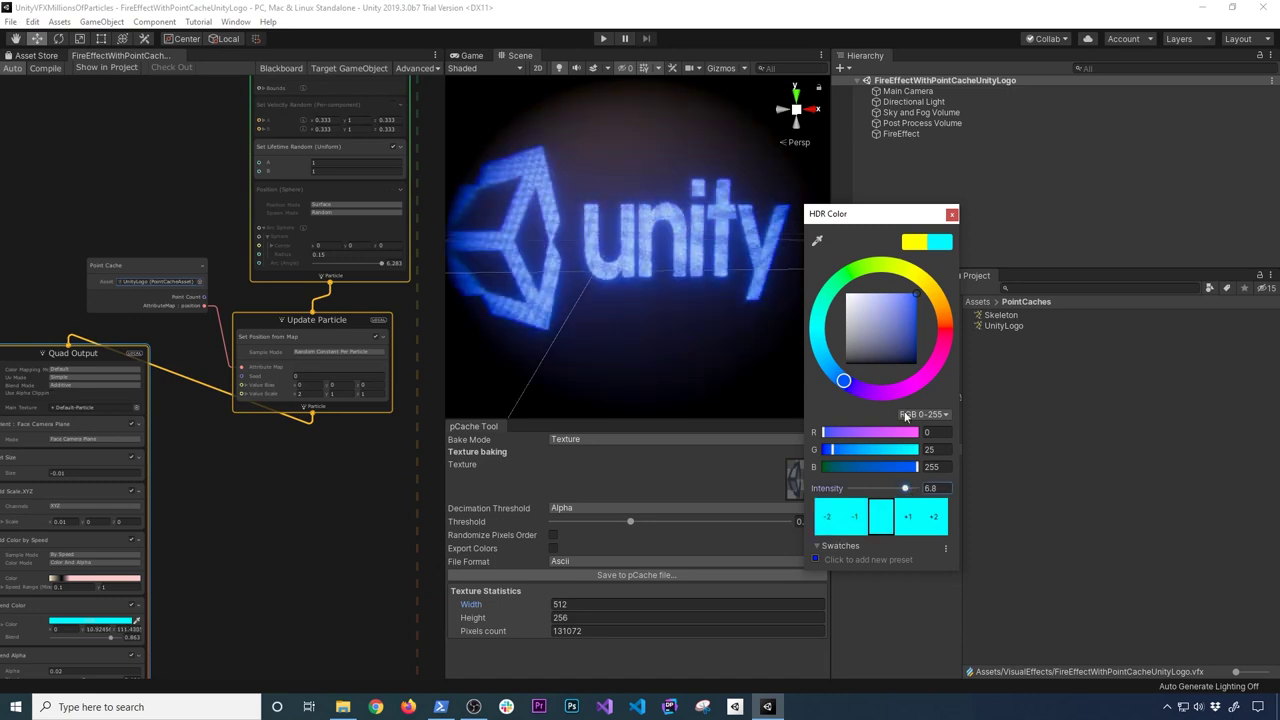
{"action": "left_click", "coordinate": [951, 216]}
Enlarge the preview area, align the Main Camera with a close, angled scene view of the Unity logo, and save the scene.
{"action": "left_click_drag", "start_coordinate": [785, 292], "coordinate": [530, 290], "text": "alt"}
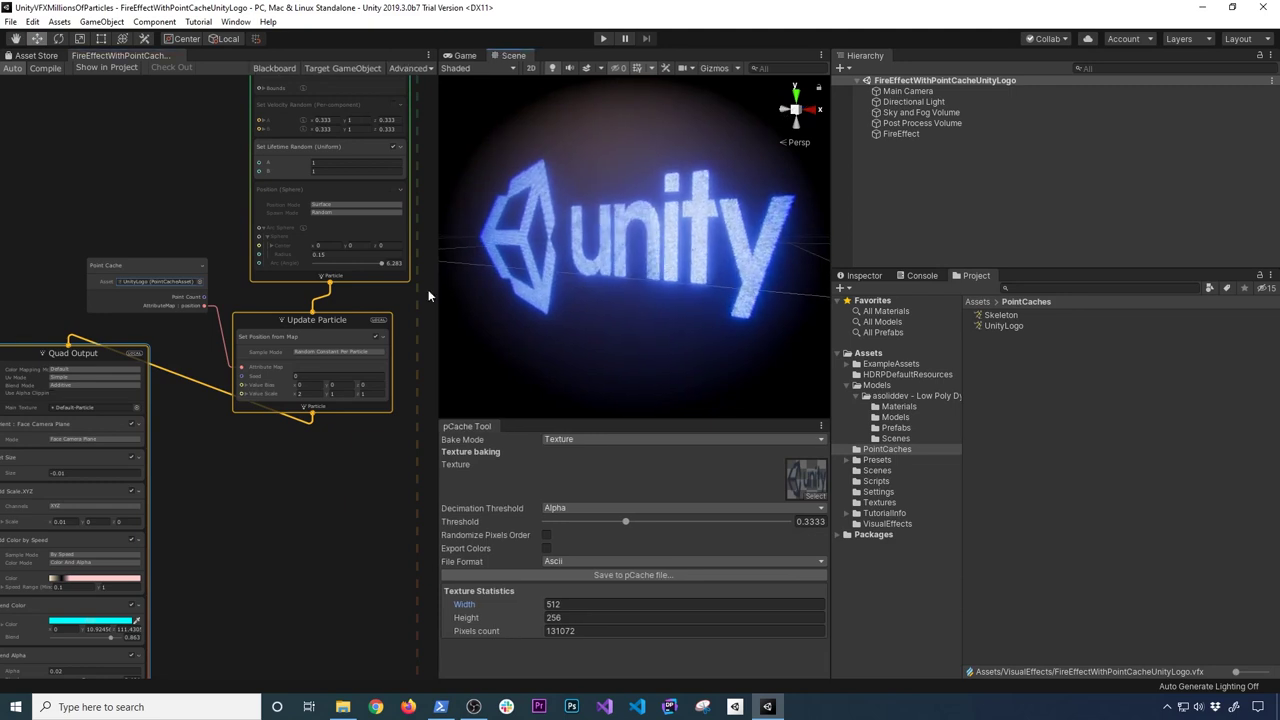
{"action": "left_click_drag", "start_coordinate": [444, 285], "coordinate": [322, 295]}
{"action": "left_click", "coordinate": [346, 55]}
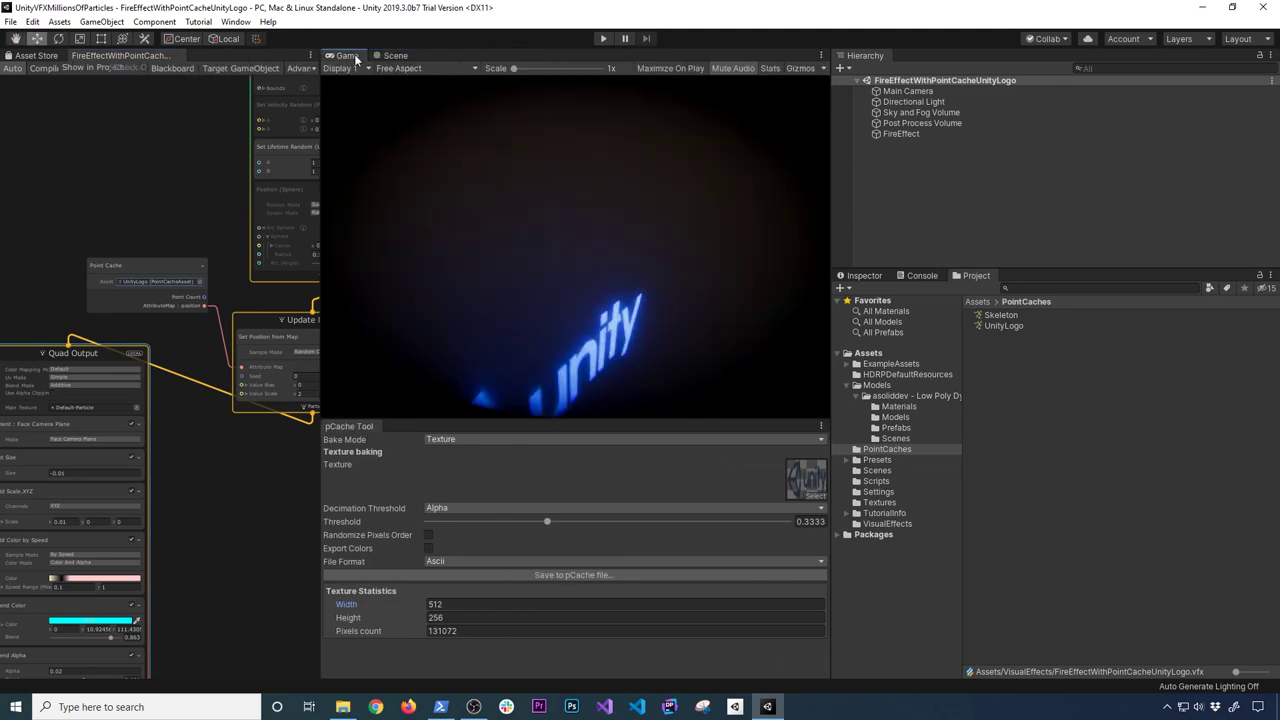
{"action": "left_click", "coordinate": [905, 91]}
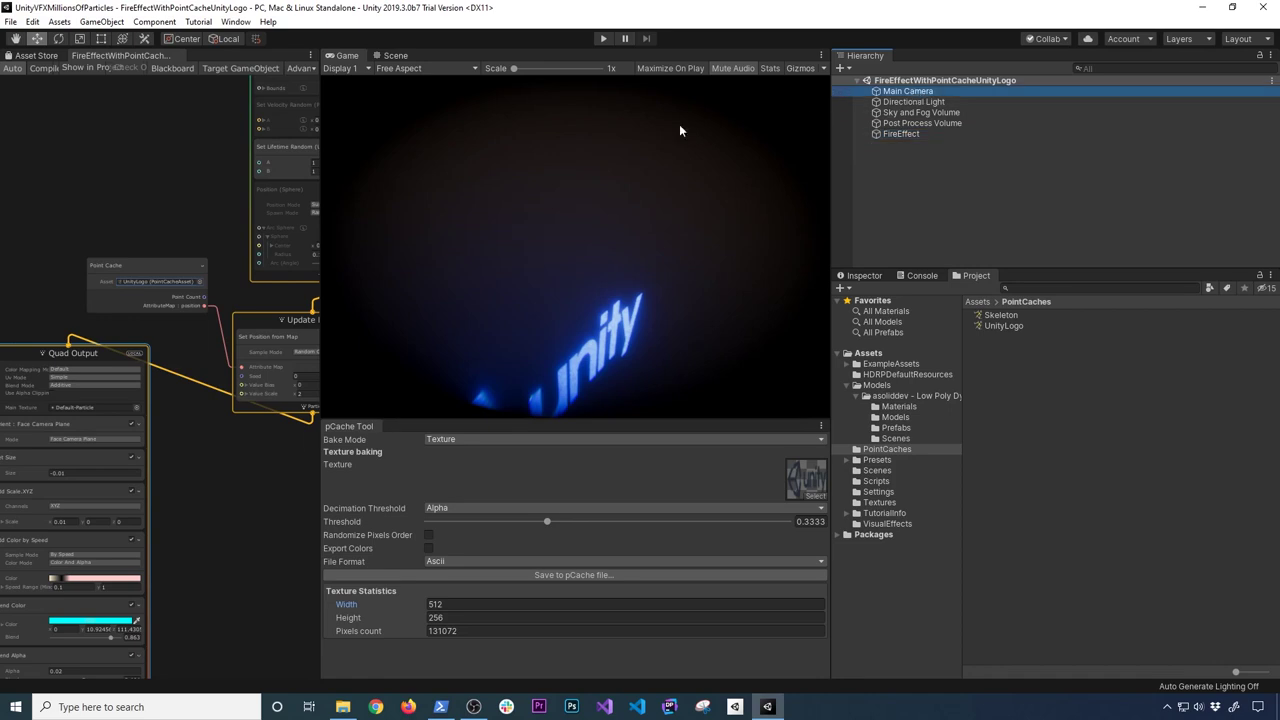
{"action": "left_click", "coordinate": [392, 56]}
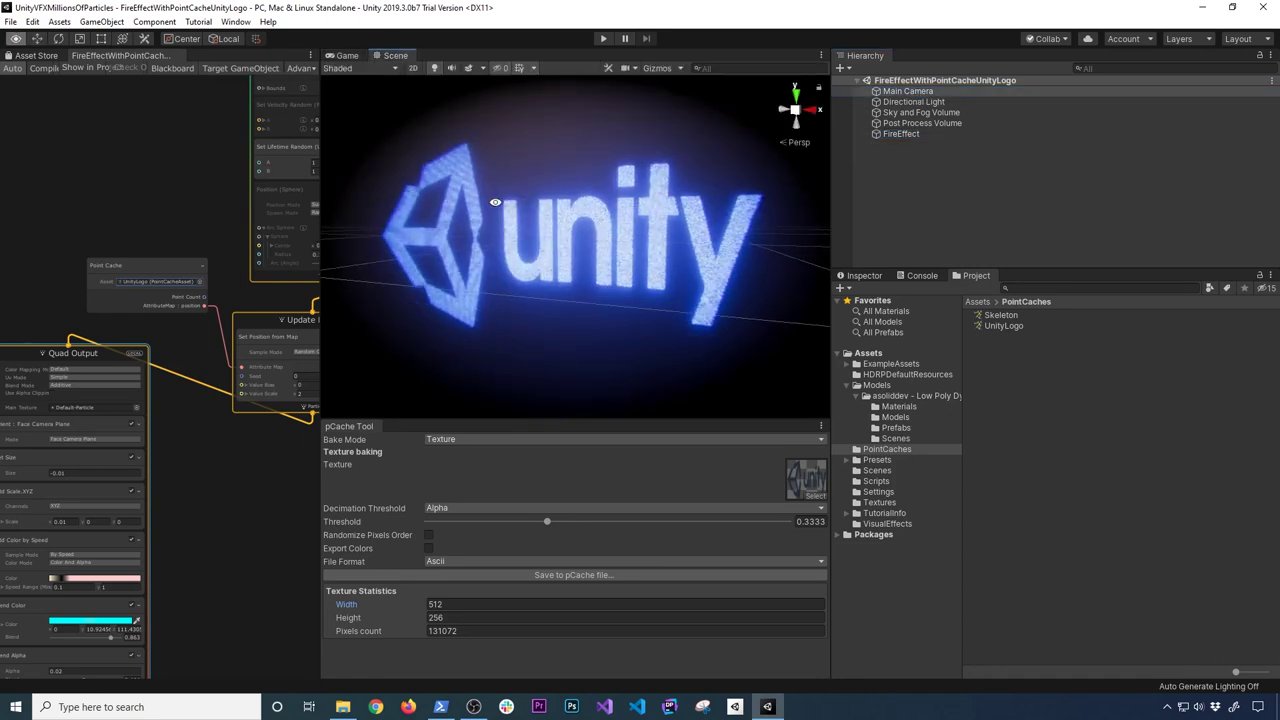
{"action": "left_click", "coordinate": [346, 55]}
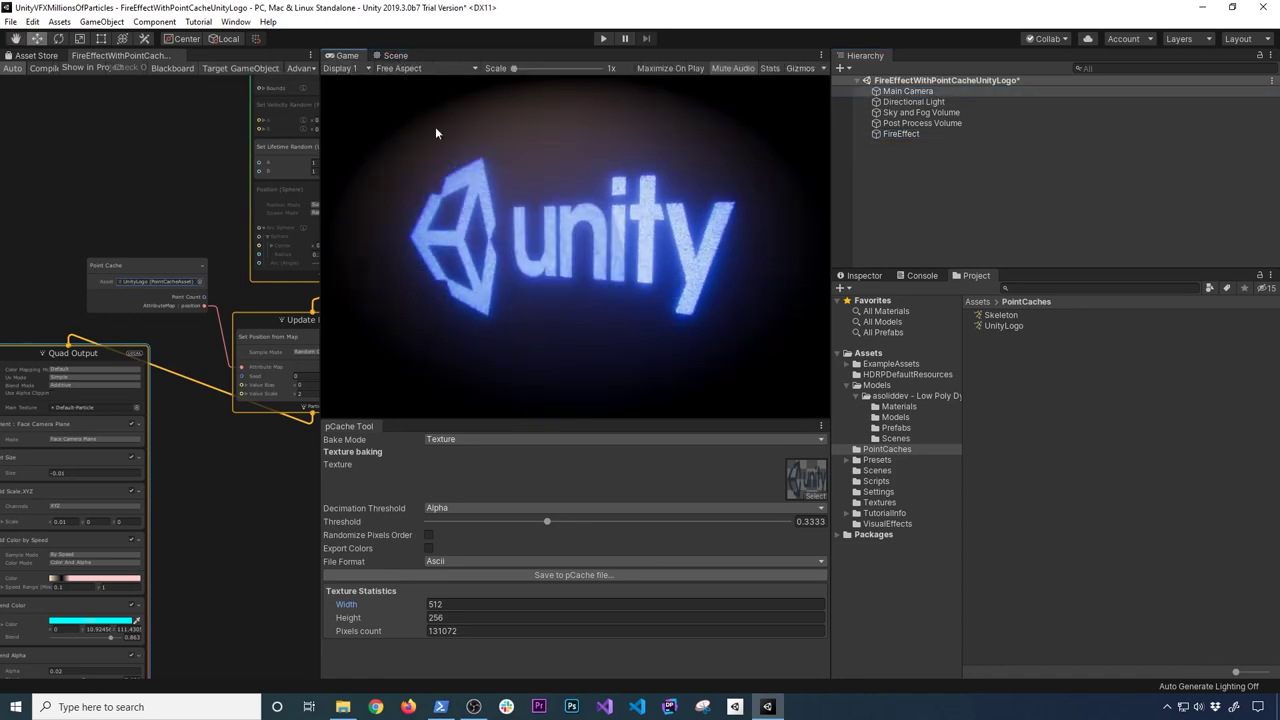
{"action": "left_click", "coordinate": [401, 56]}
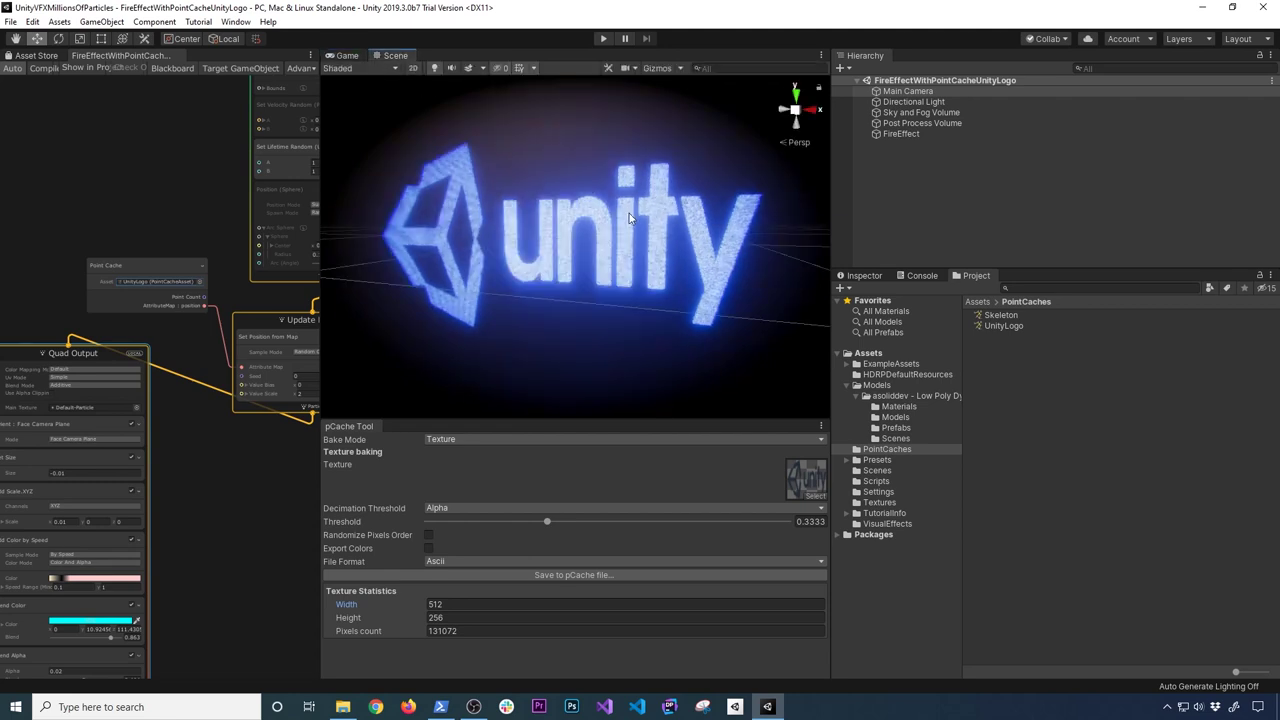
{"action": "left_click", "coordinate": [900, 91]}
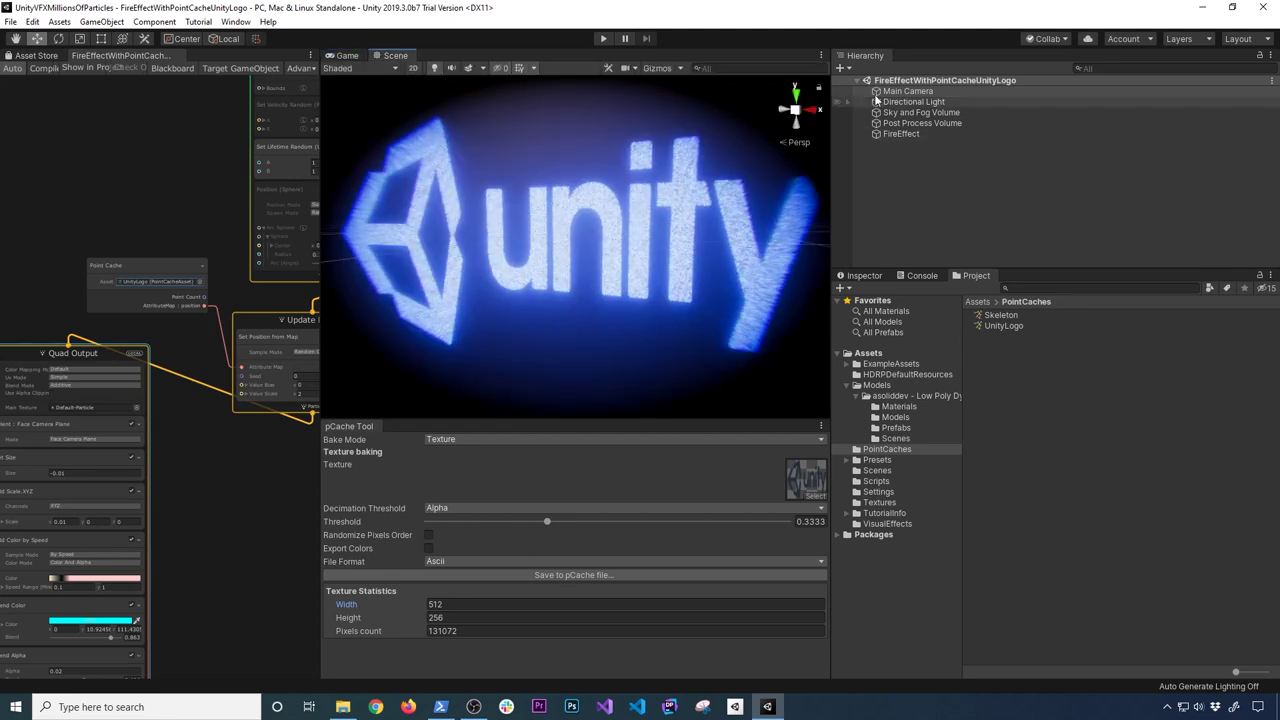
{"action": "left_click", "coordinate": [346, 56]}
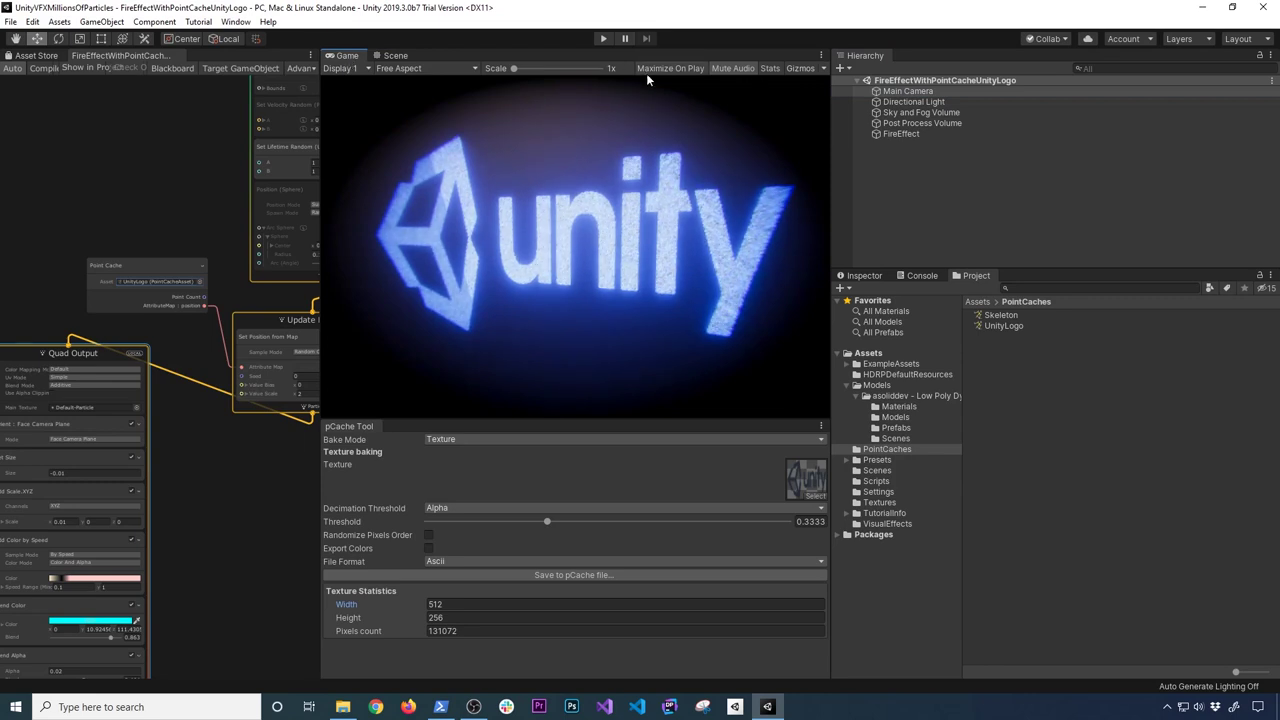
Enable Maximize On Play, run the scene to preview the logo effect full-size, and stop playback.
{"action": "left_click", "coordinate": [602, 39]}
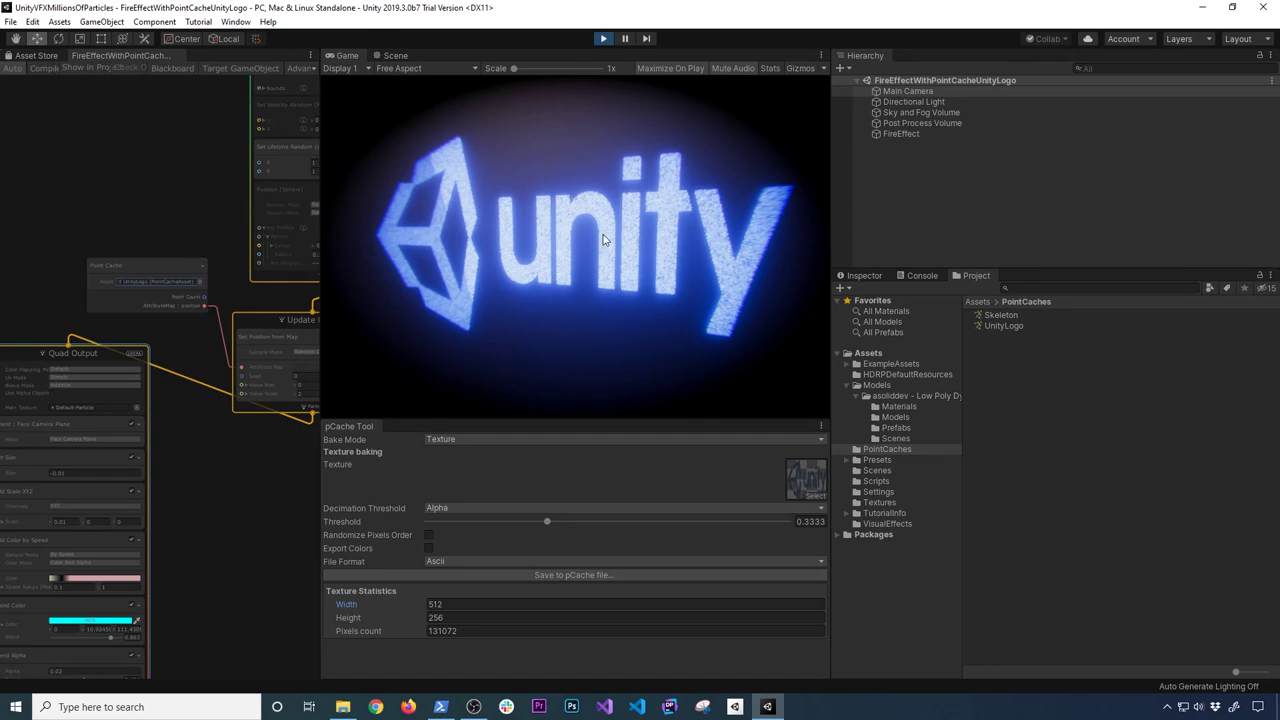
{"action": "left_click", "coordinate": [668, 68]}
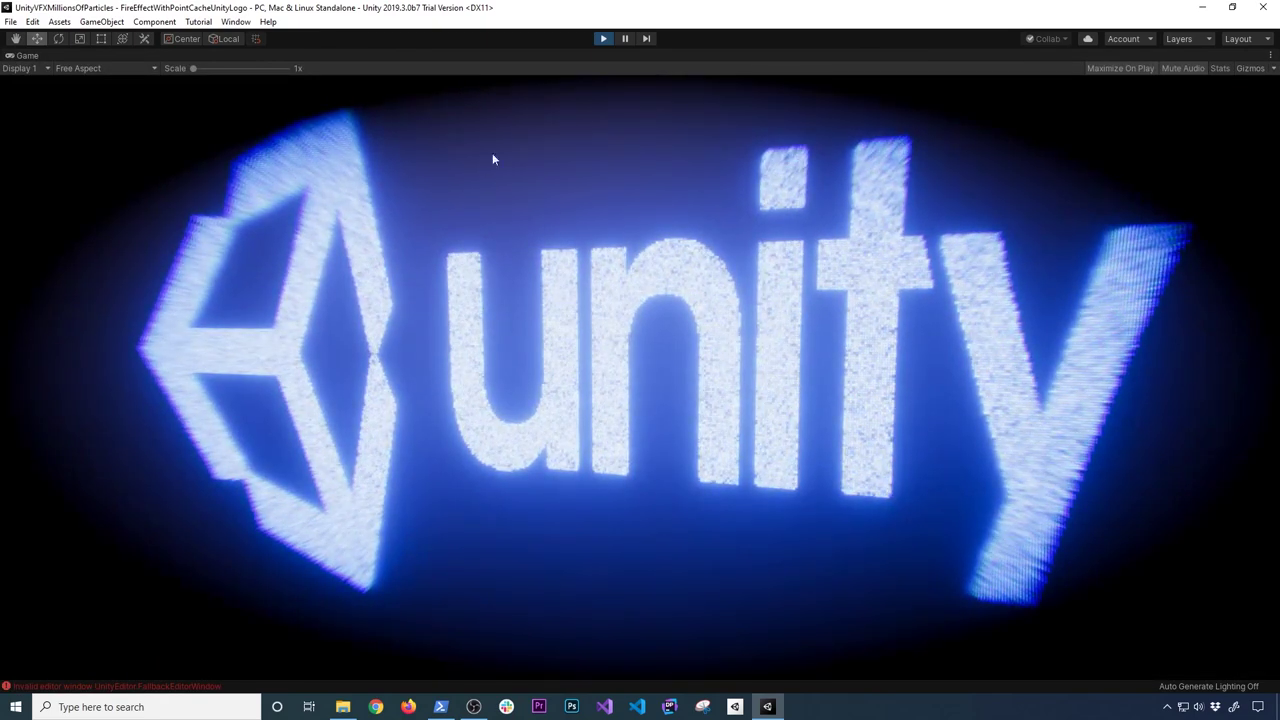
{"action": "left_click", "coordinate": [603, 38]}
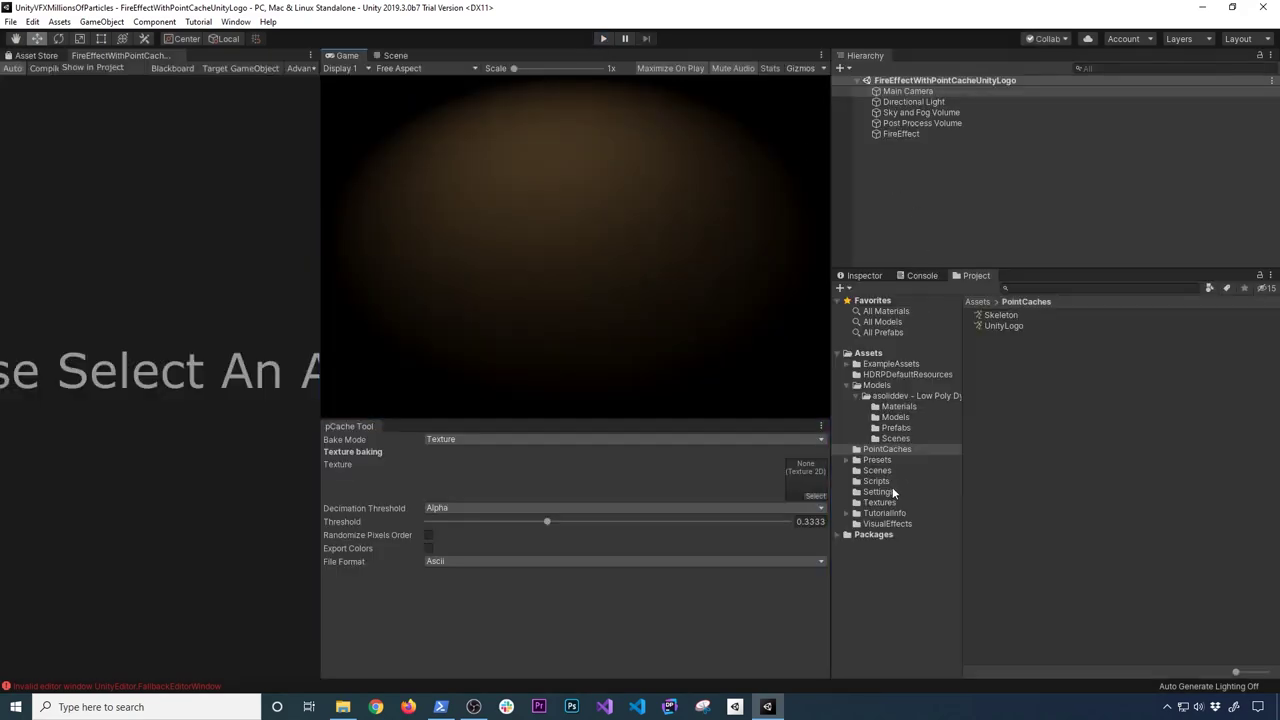
Open the FireEffectWithPointCacheSkeleton scene, align its Main Camera with a view of the whole skeleton, and save the scene.
{"action": "left_click", "coordinate": [879, 471]}
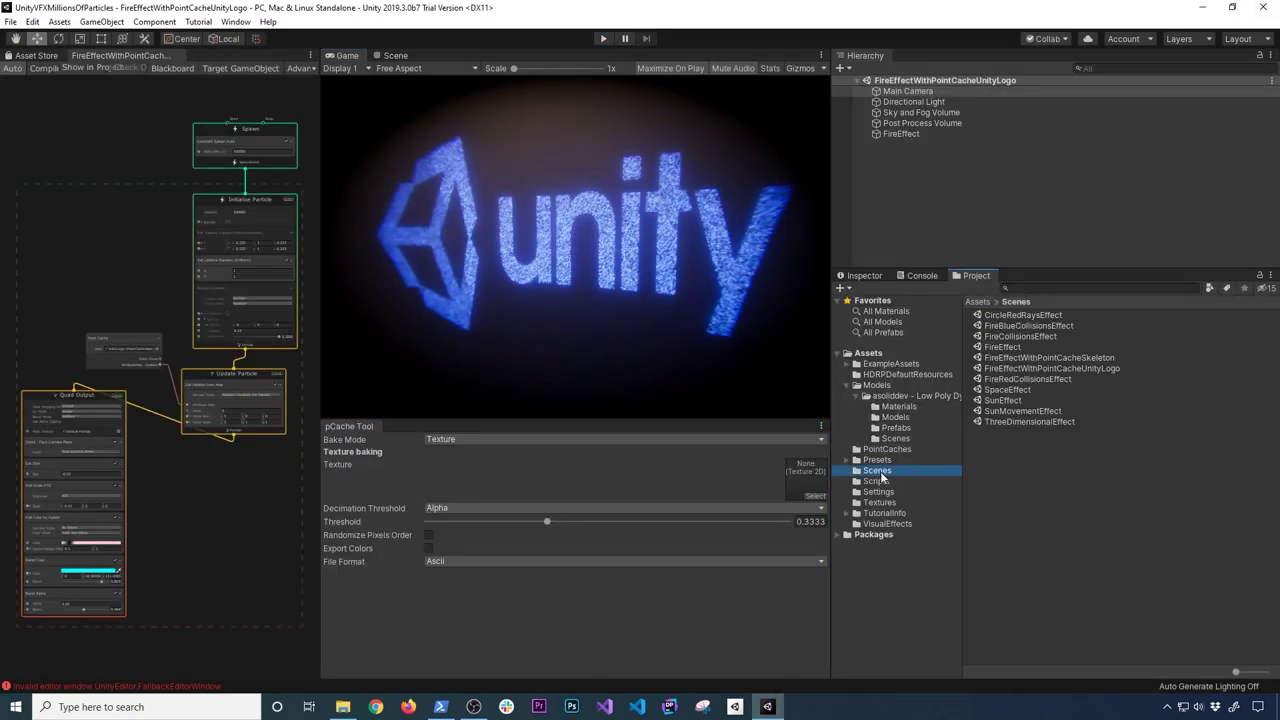
{"action": "double_click", "coordinate": [1022, 358]}
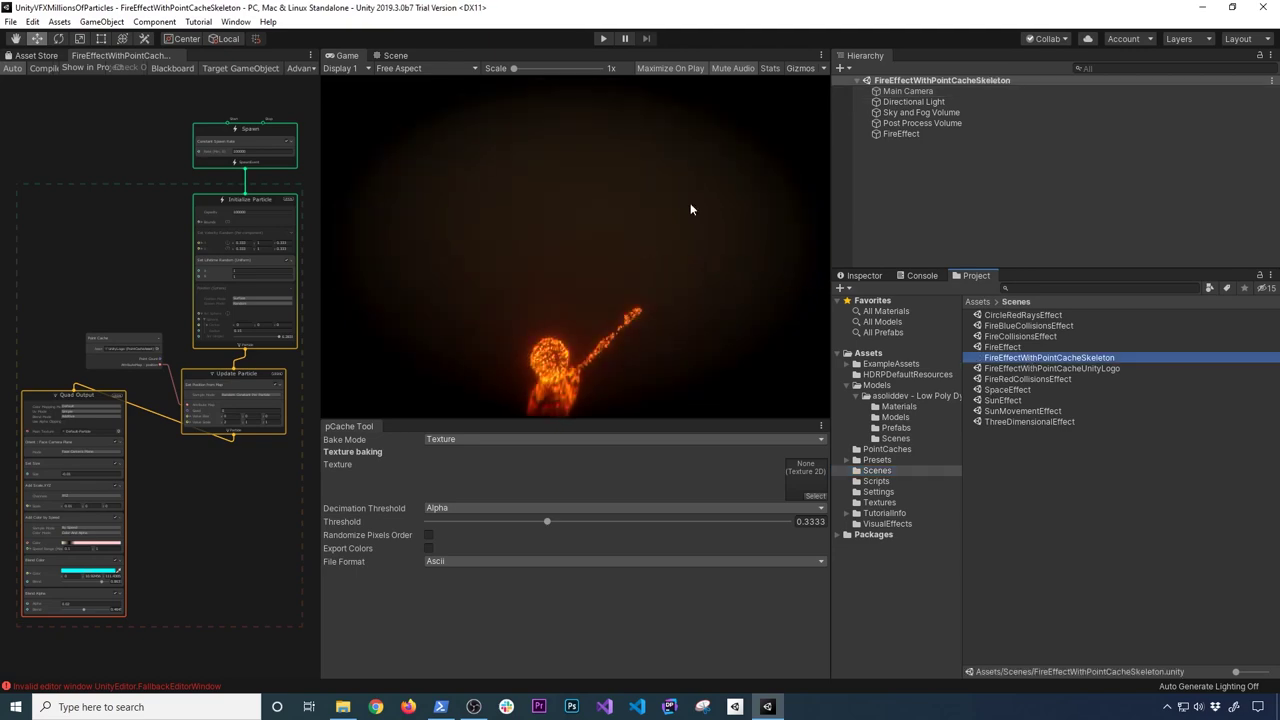
{"action": "left_click", "coordinate": [966, 92]}
{"action": "left_click", "coordinate": [392, 55]}
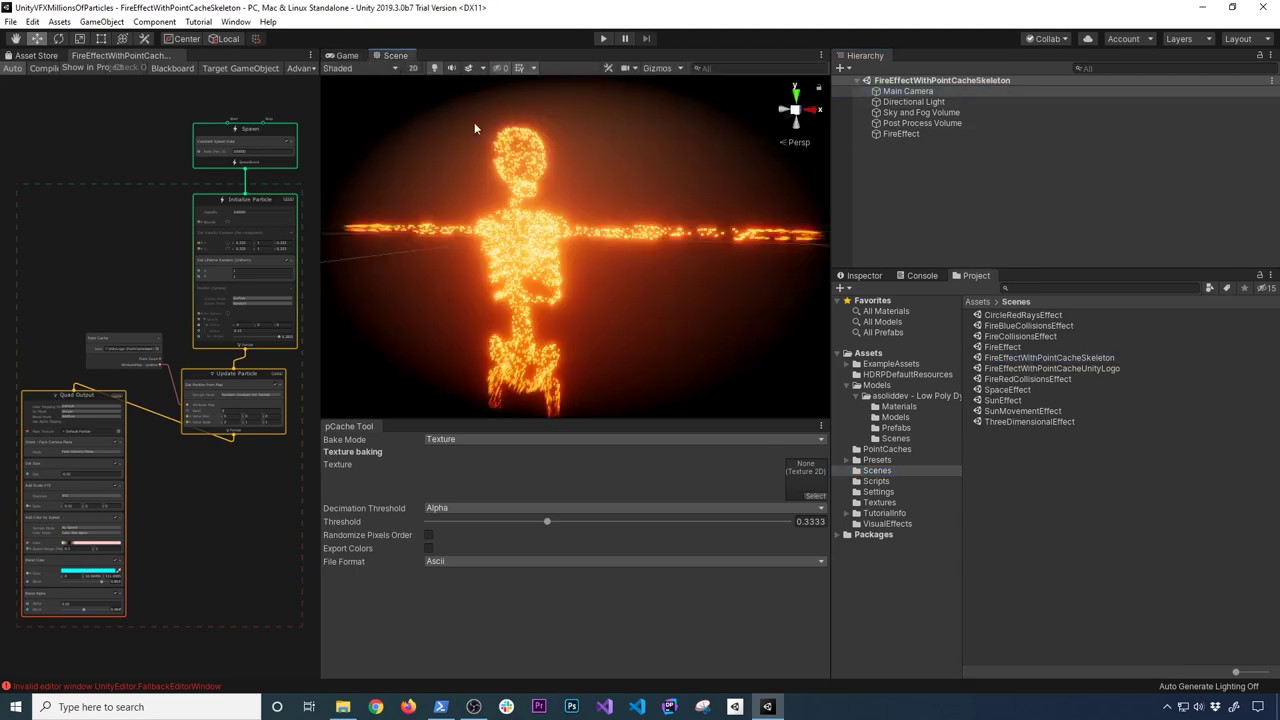
{"action": "mouse_move", "coordinate": [564, 258]}
{"action": "left_mouse_down", "text": "alt"}
{"action": "mouse_move", "coordinate": [520, 243]}
{"action": "mouse_move", "coordinate": [582, 244]}
{"action": "left_mouse_up", "text": "alt"}
{"action": "scroll", "coordinate": [582, 244], "scroll_direction": "down", "scroll_amount": 5}
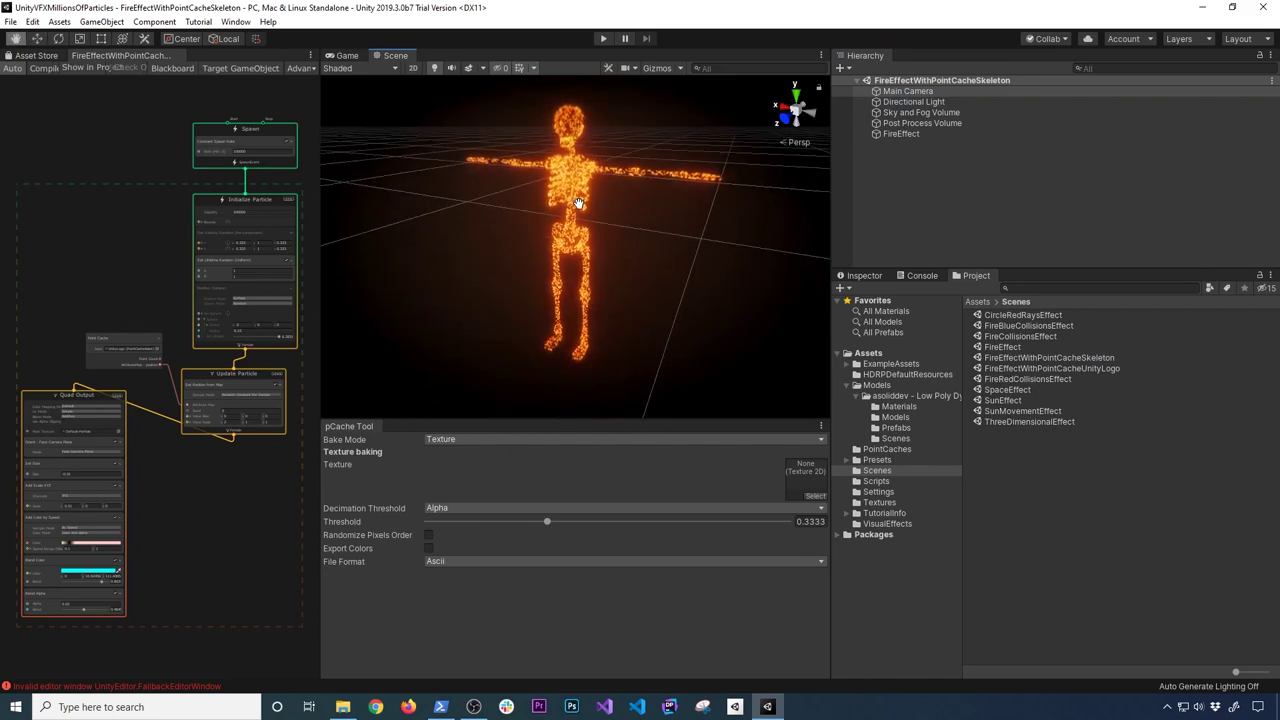
{"action": "left_click", "coordinate": [908, 92]}
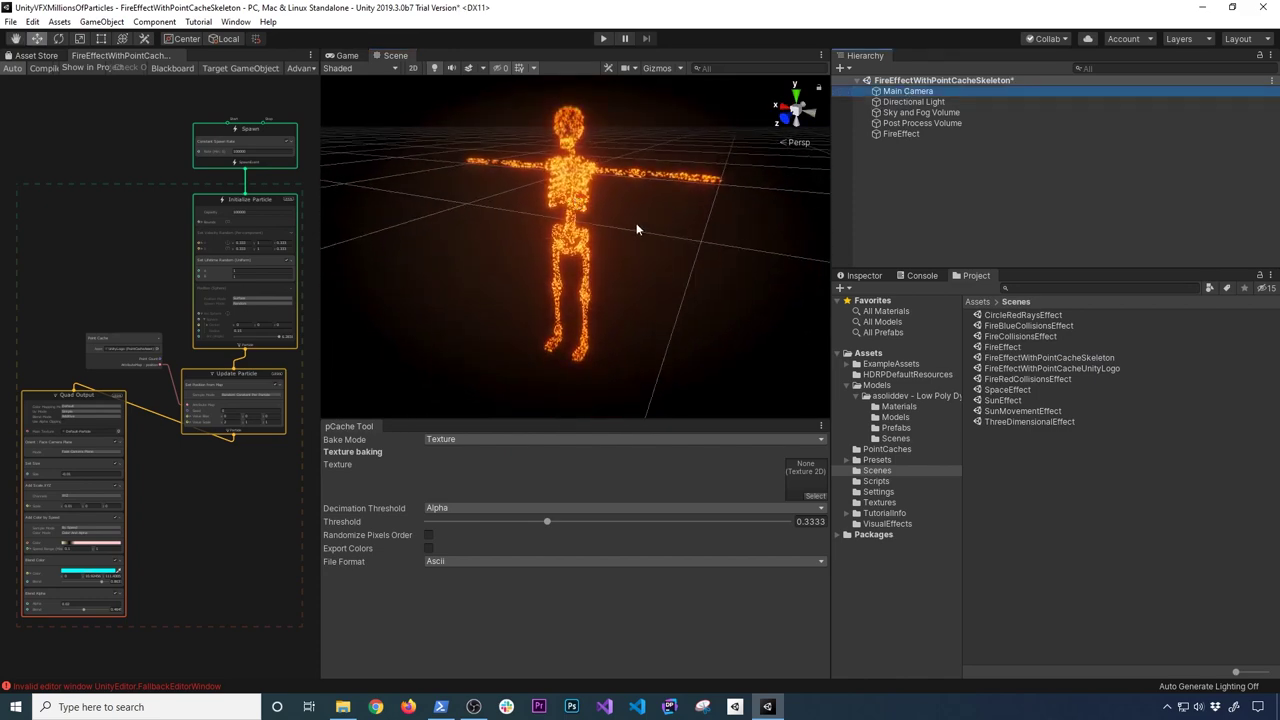
{"action": "left_click", "coordinate": [345, 57]}
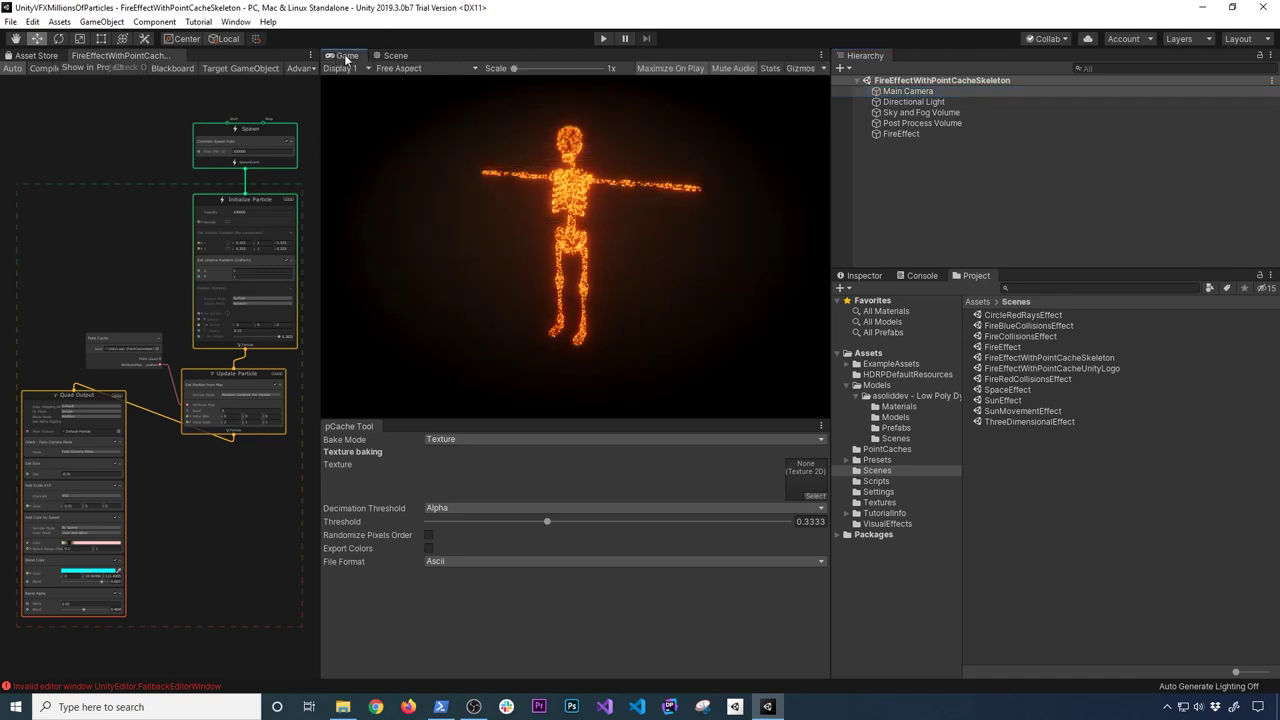
Try a closer Main Camera framing of the skeleton and run the scene to test it.
{"action": "left_click", "coordinate": [395, 56]}
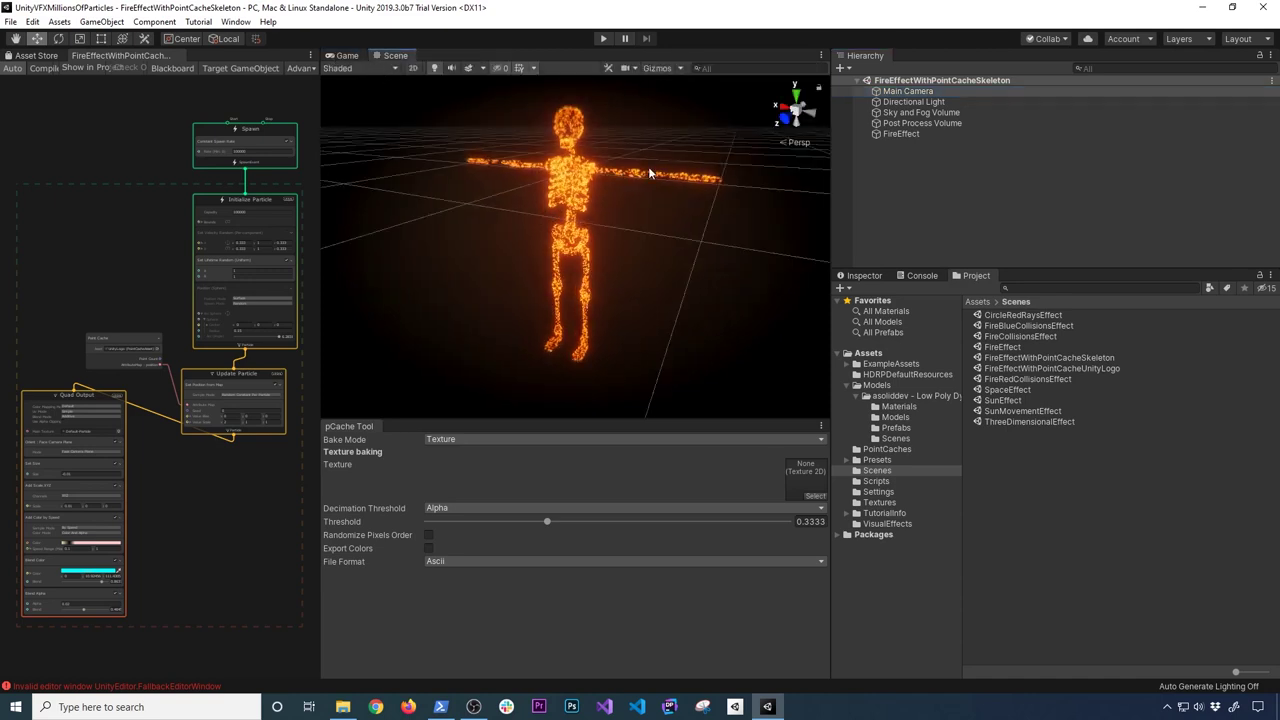
{"action": "left_click", "coordinate": [975, 91]}
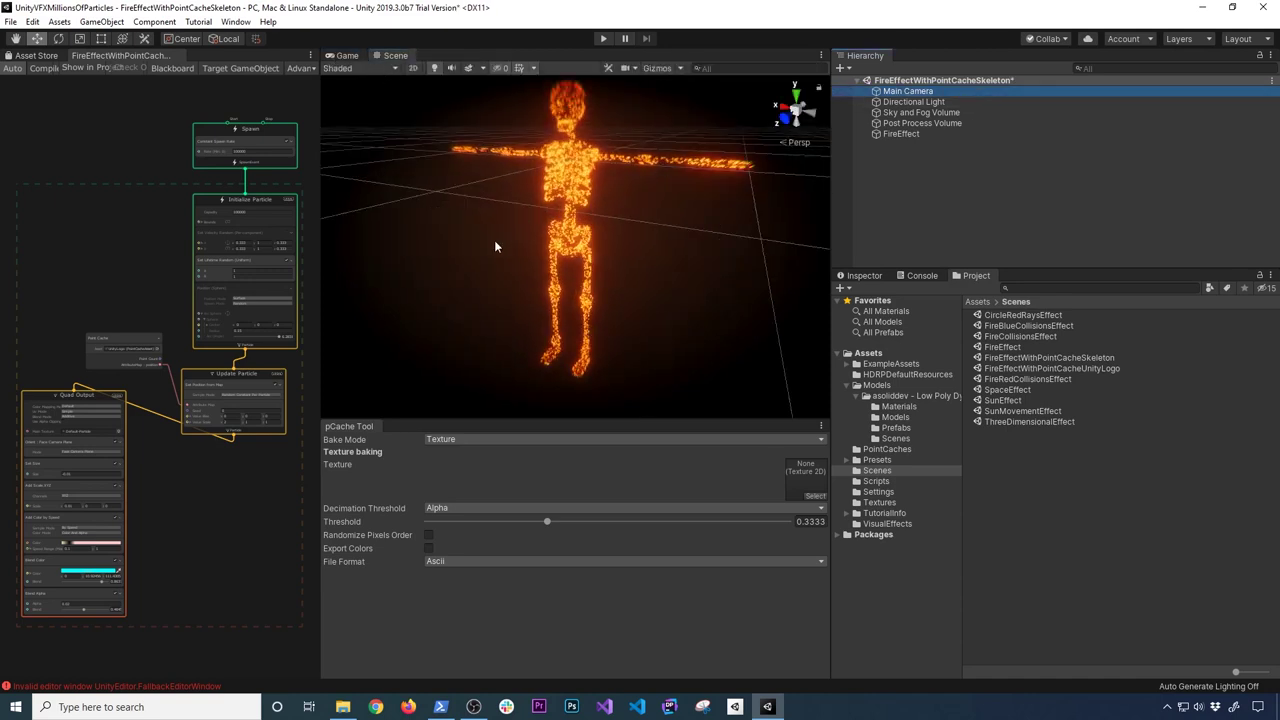
{"action": "left_click", "coordinate": [345, 56]}
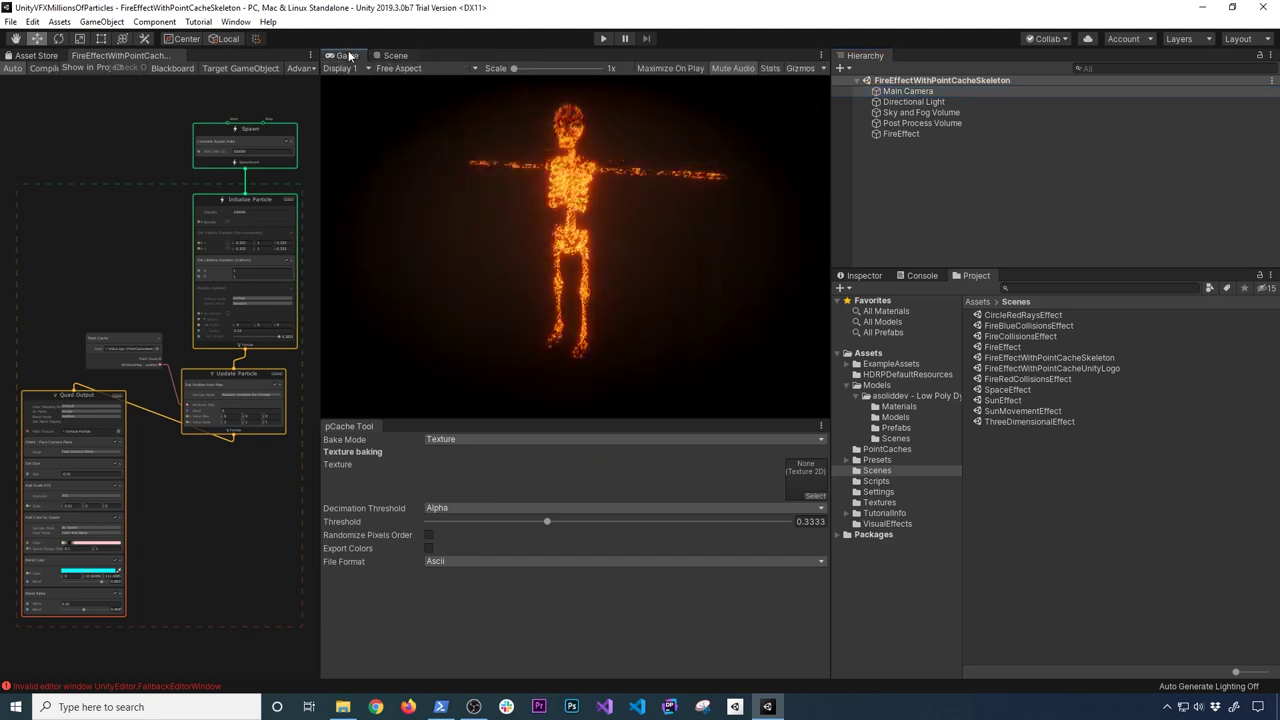
{"action": "left_click", "coordinate": [604, 40]}
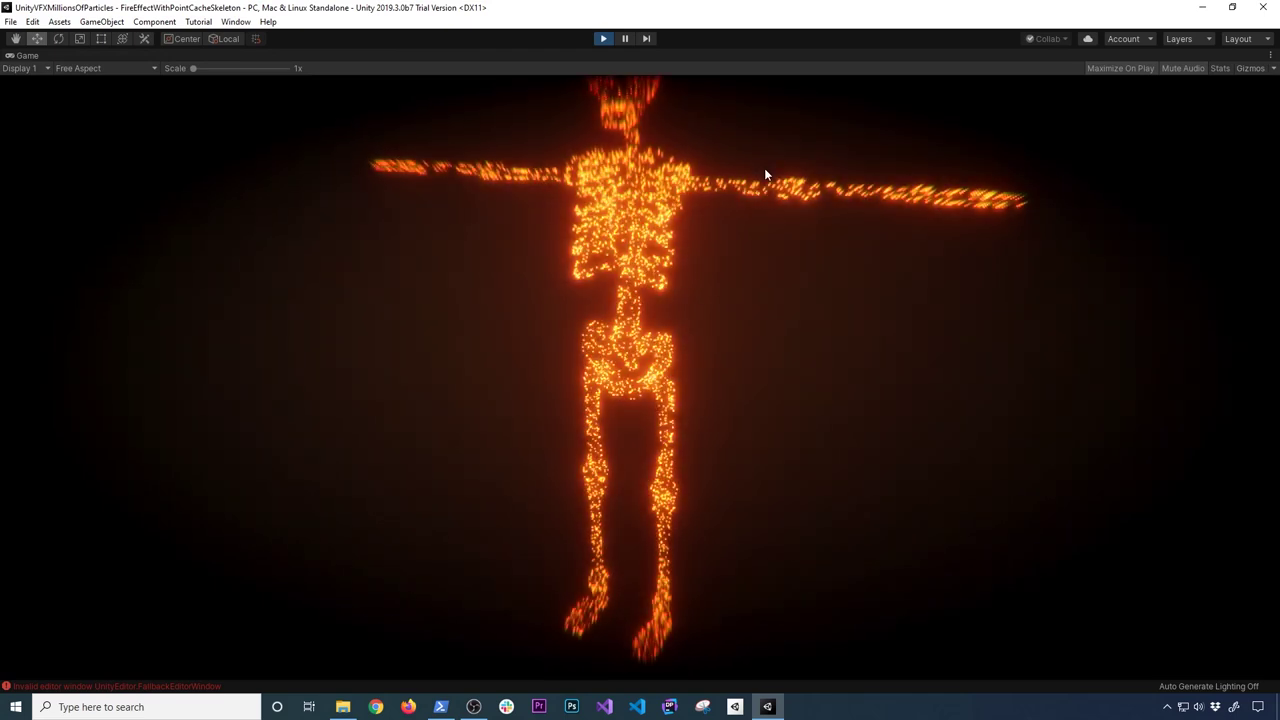
{"action": "left_click", "coordinate": [605, 40]}
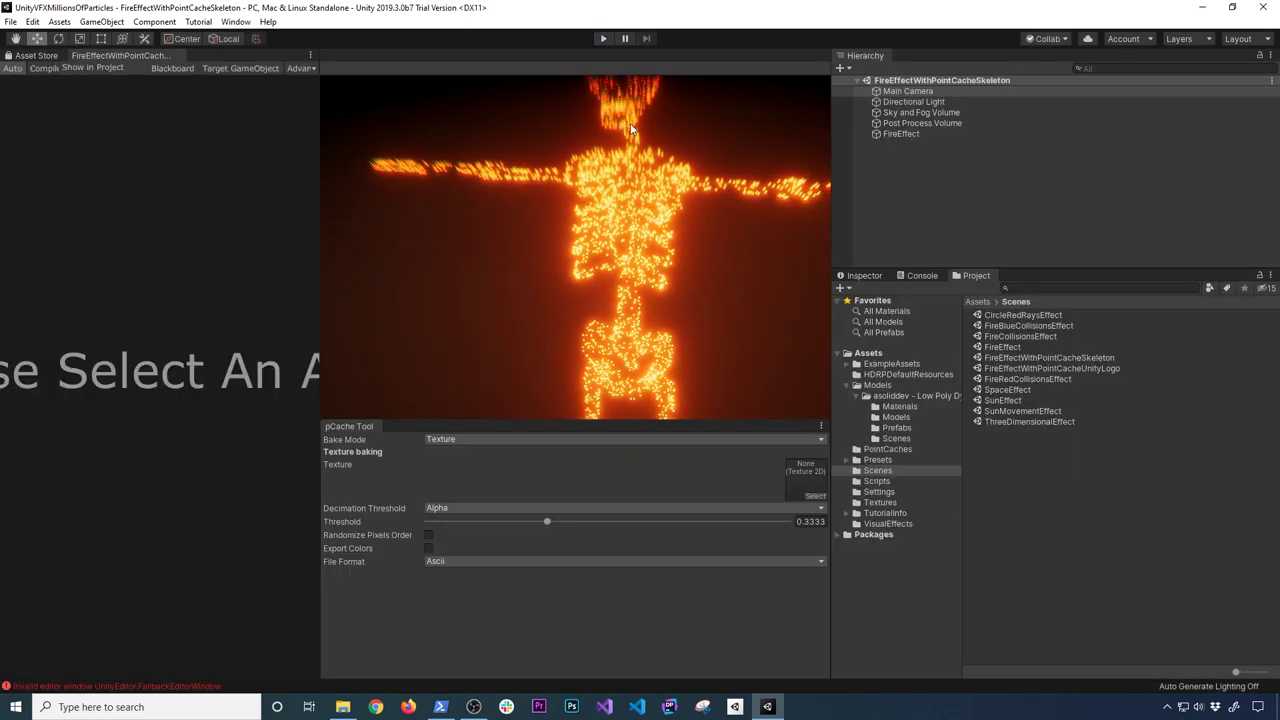
Realign the Main Camera with a wider view of the whole skeleton, save the scene, and check it in Play mode.
{"action": "left_click", "coordinate": [900, 134]}
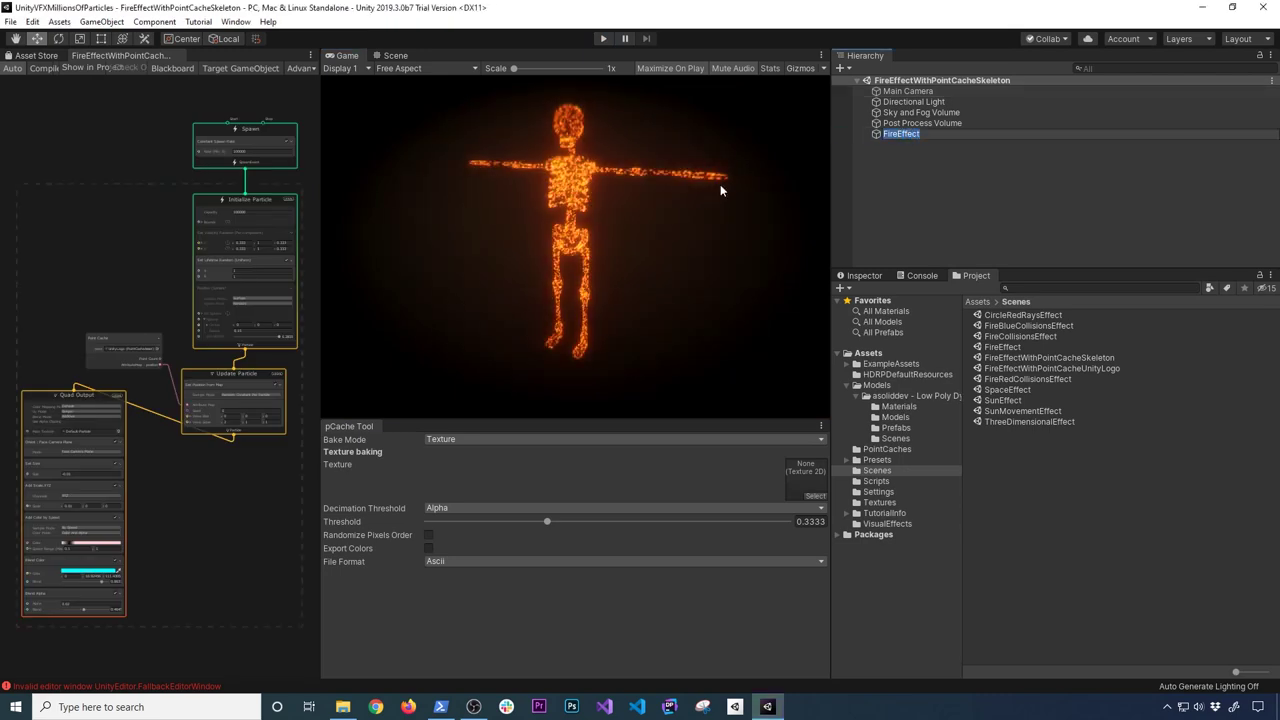
{"action": "left_click", "coordinate": [895, 92]}
{"action": "left_click", "coordinate": [905, 136]}
{"action": "left_click", "coordinate": [393, 56]}
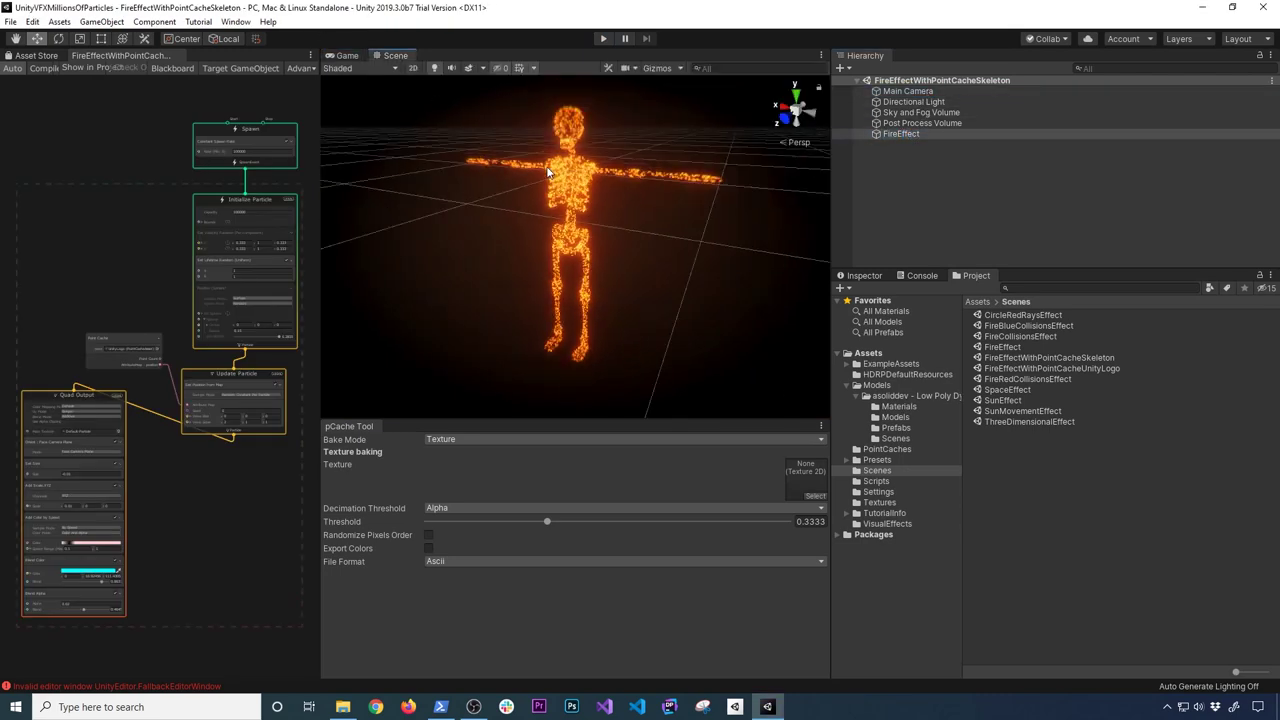
{"action": "left_click", "coordinate": [905, 91]}
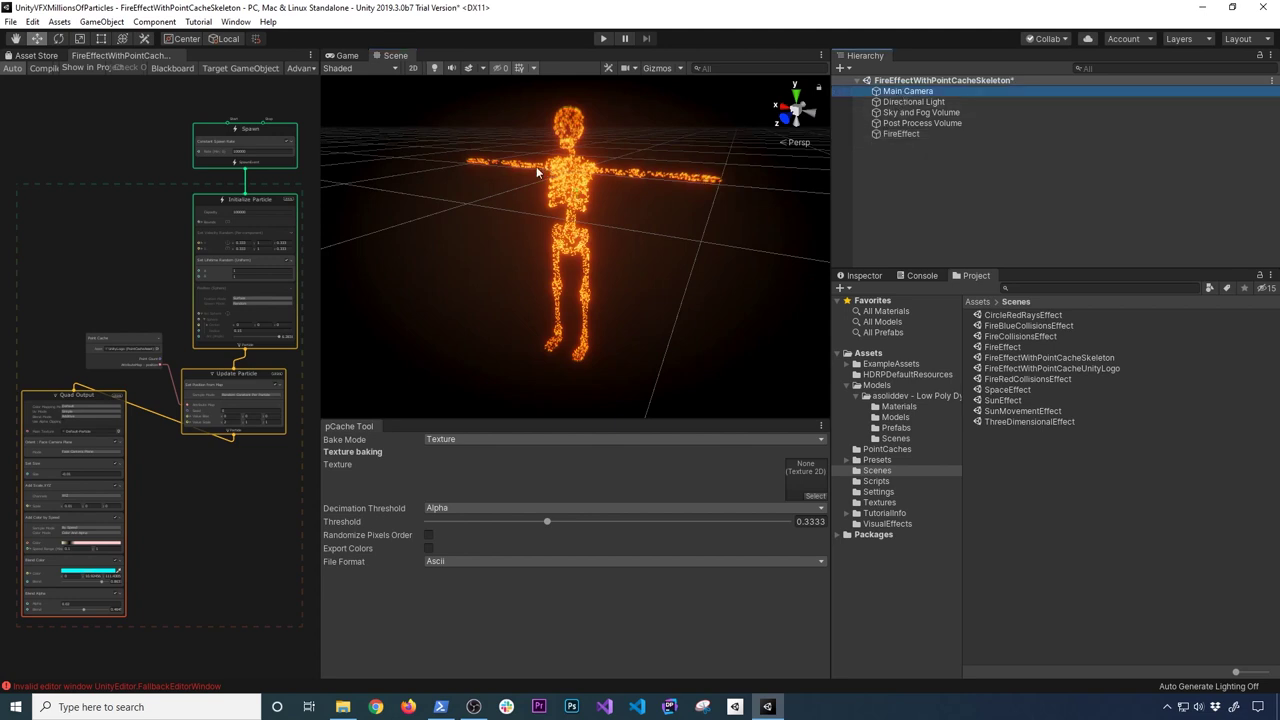
{"action": "left_click", "coordinate": [346, 56]}
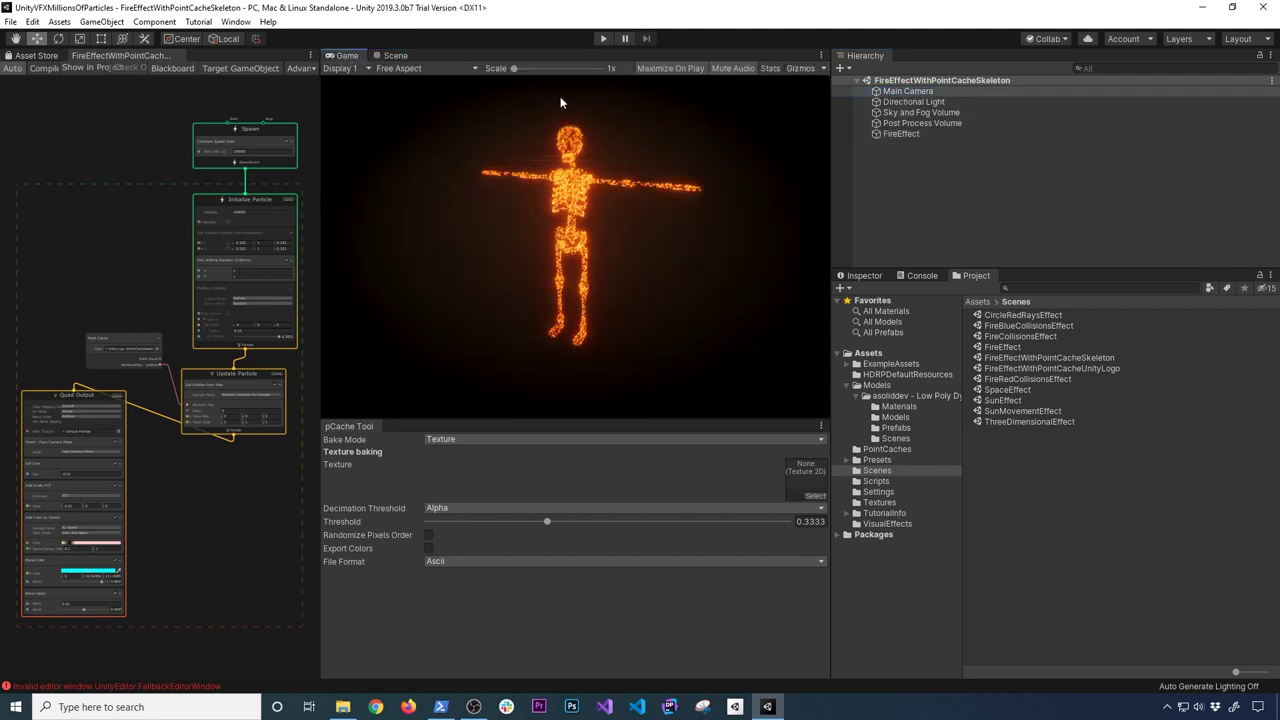
{"action": "left_click", "coordinate": [603, 38]}
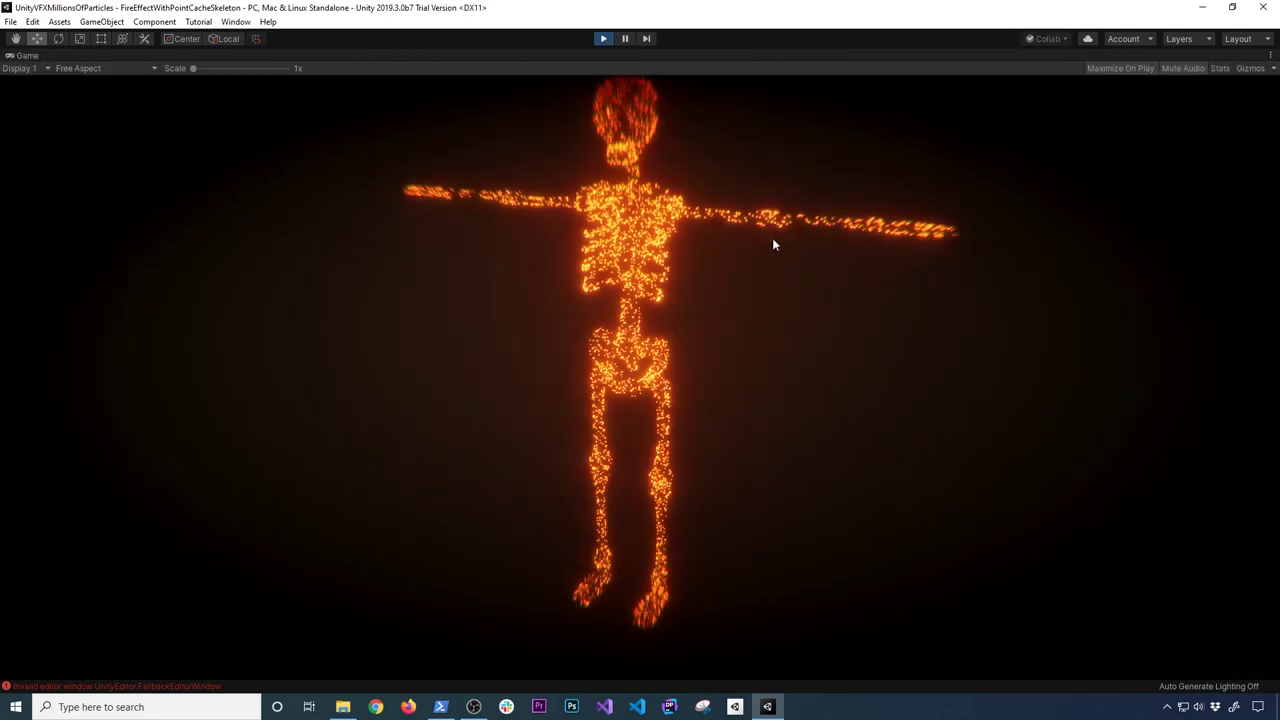
{"action": "left_click", "coordinate": [603, 38]}
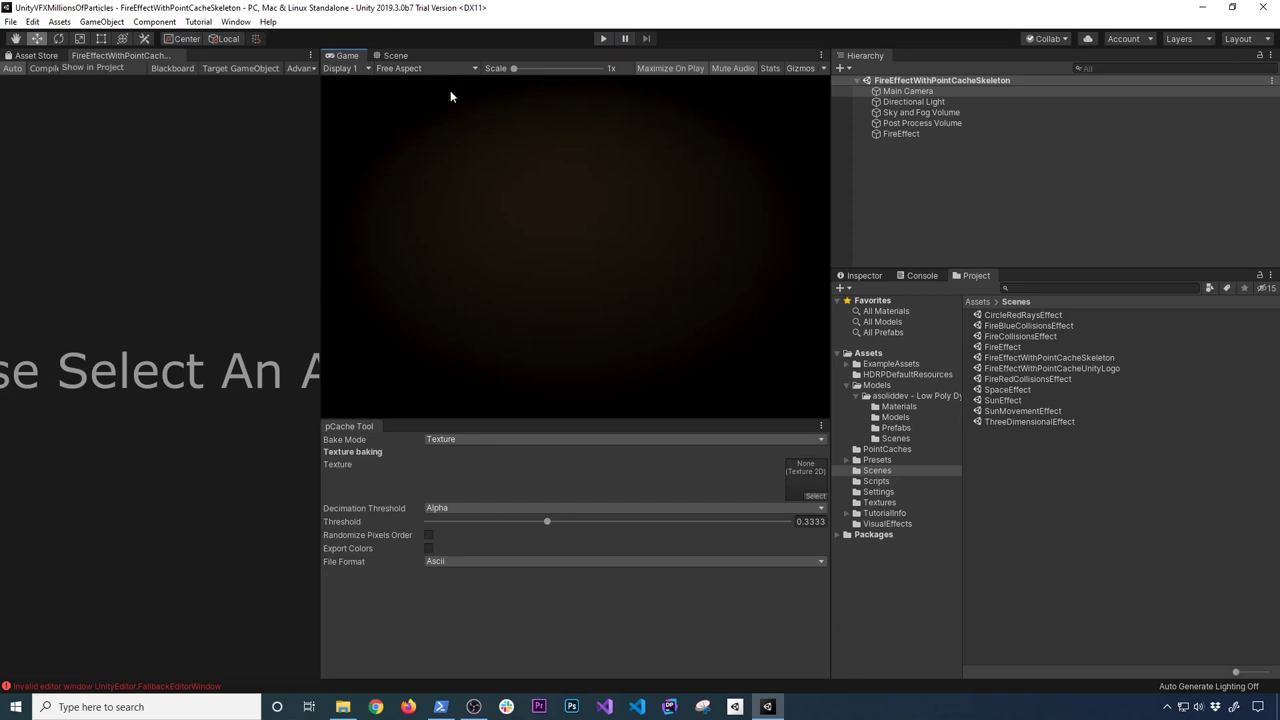
Raise the Main Camera slightly, to a Y position of about 0.38, save the scene, and view the framing in the Game view.
{"action": "left_click", "coordinate": [396, 68]}
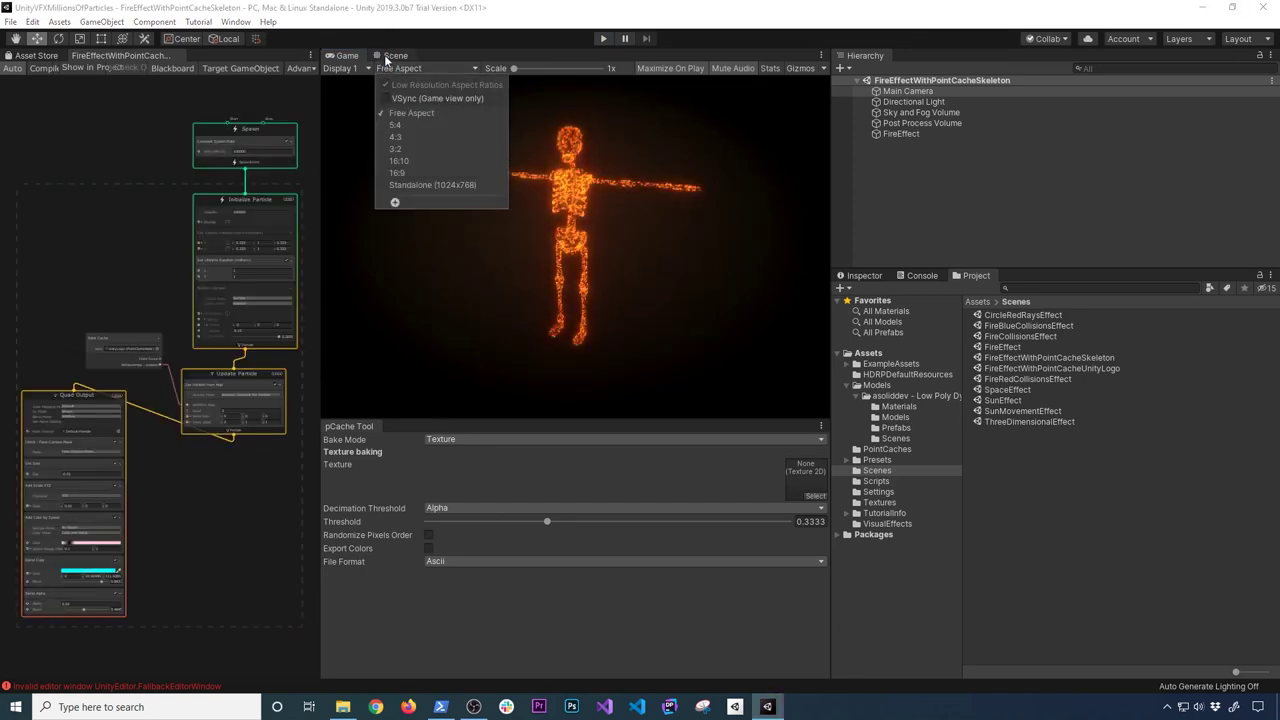
{"action": "left_click", "coordinate": [392, 55]}
{"action": "left_click", "coordinate": [921, 112]}
{"action": "left_click", "coordinate": [907, 91]}
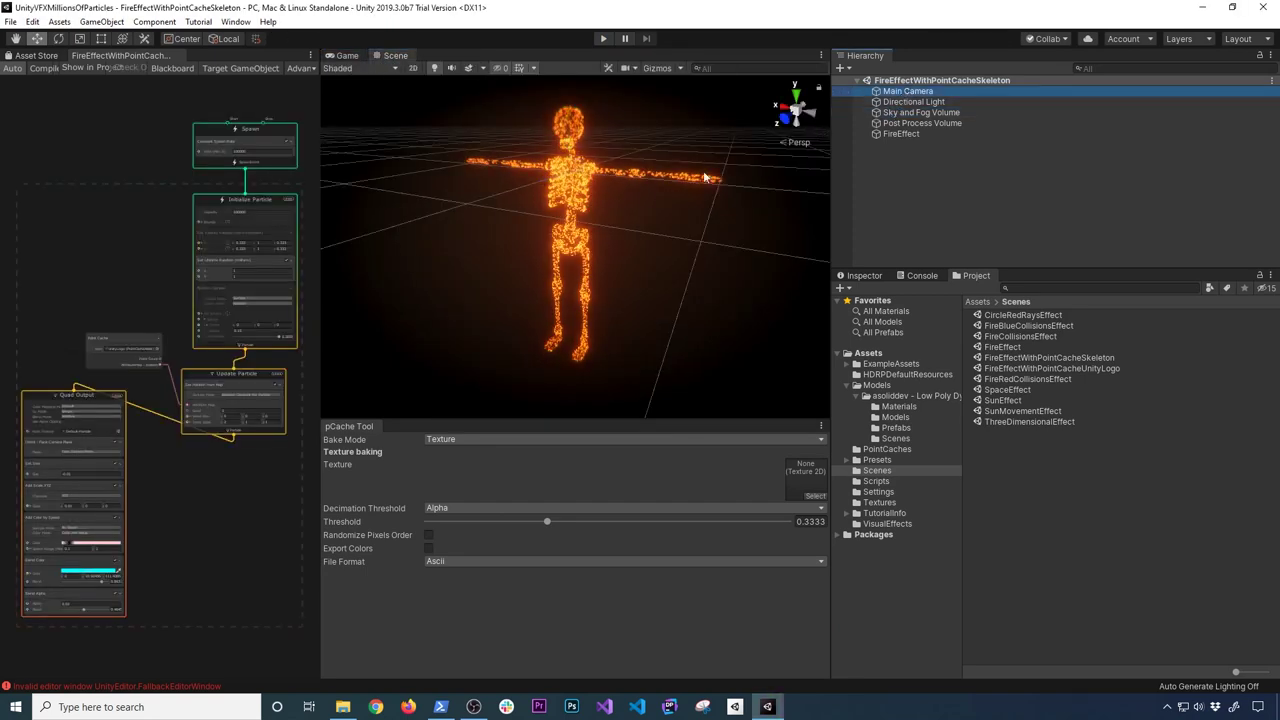
{"action": "key", "text": "f"}
{"action": "left_click", "coordinate": [578, 196]}
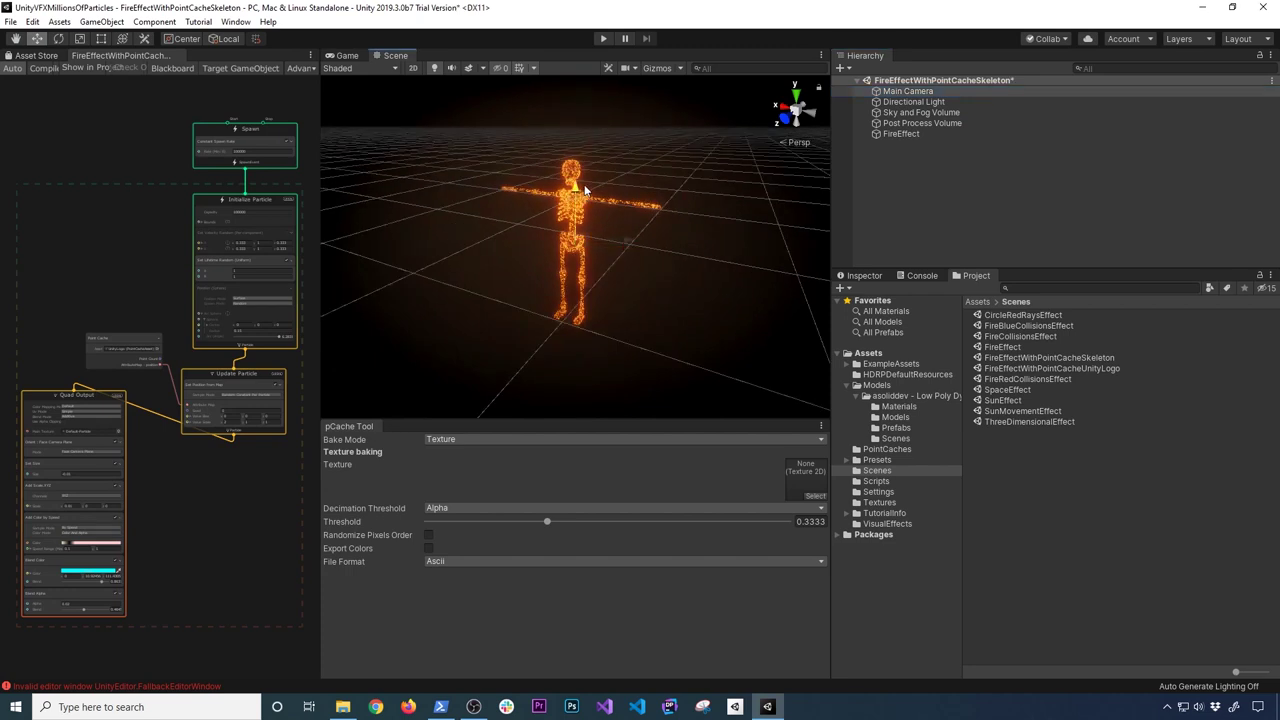
{"action": "left_click", "coordinate": [345, 55]}
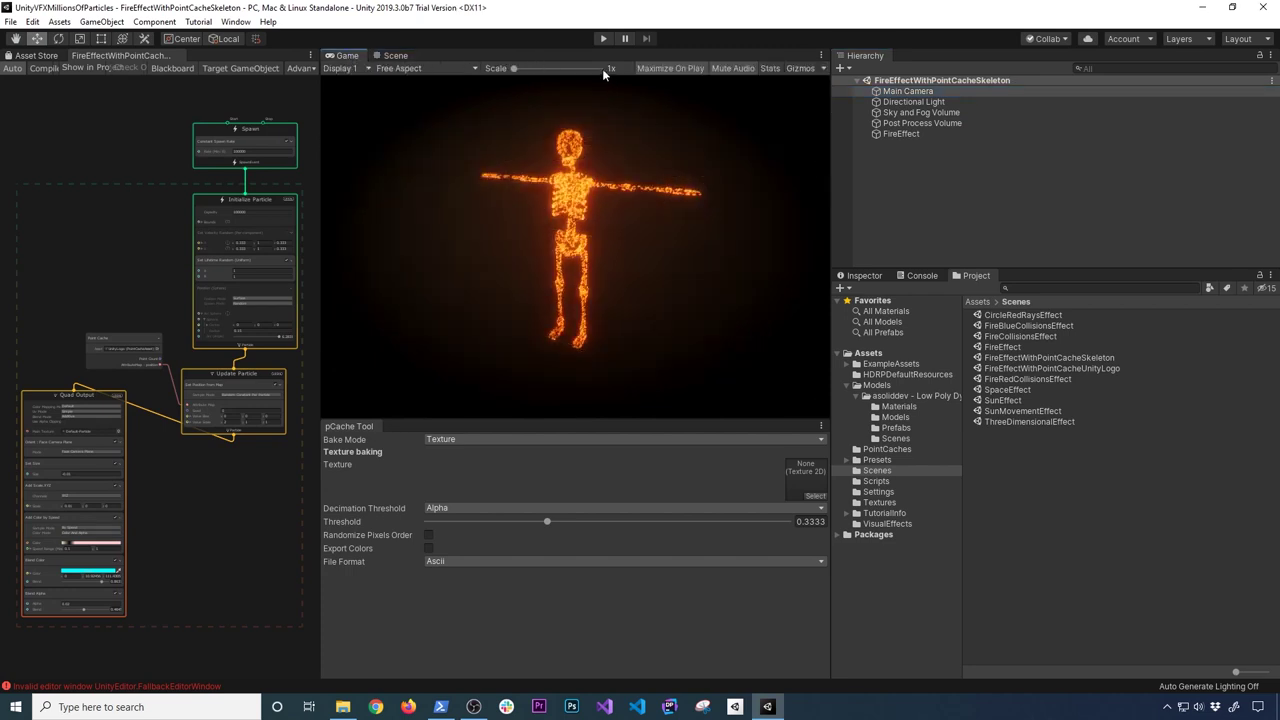
Run the skeleton scene full-size, pause it to inspect the Main Camera's properties, and stop playback.
{"action": "left_click", "coordinate": [601, 39]}
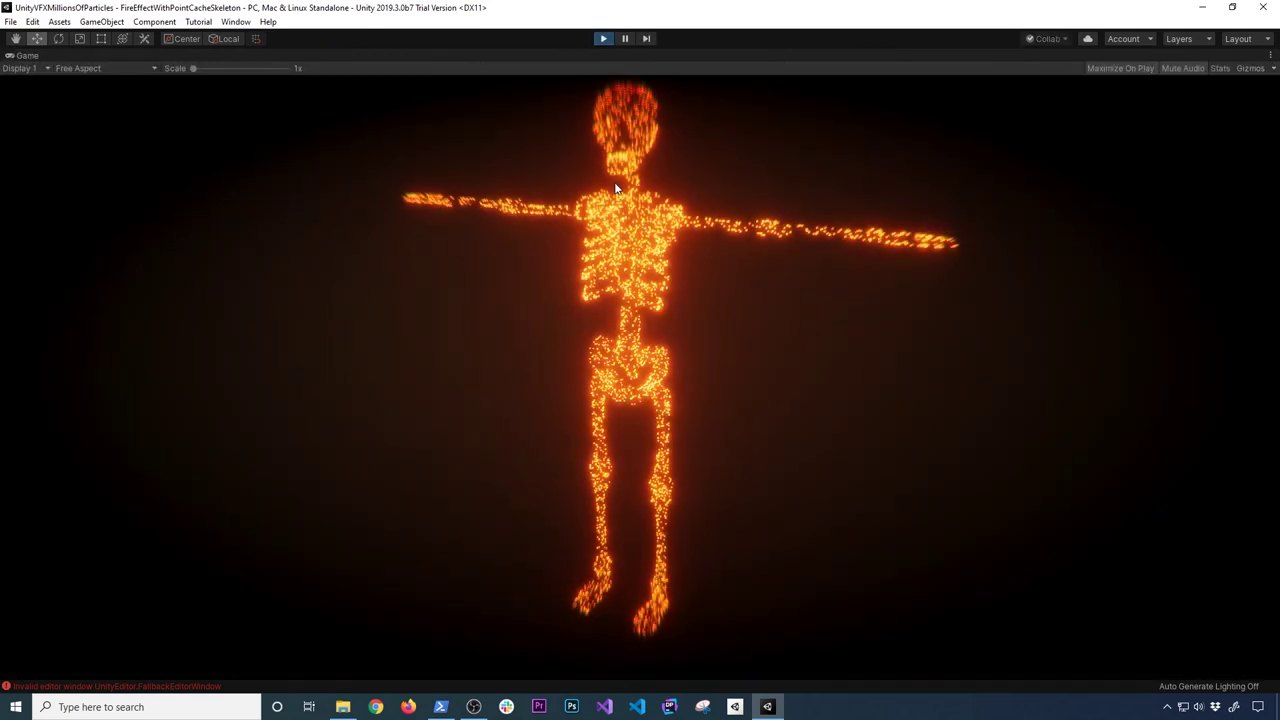
{"action": "left_click", "coordinate": [624, 38]}
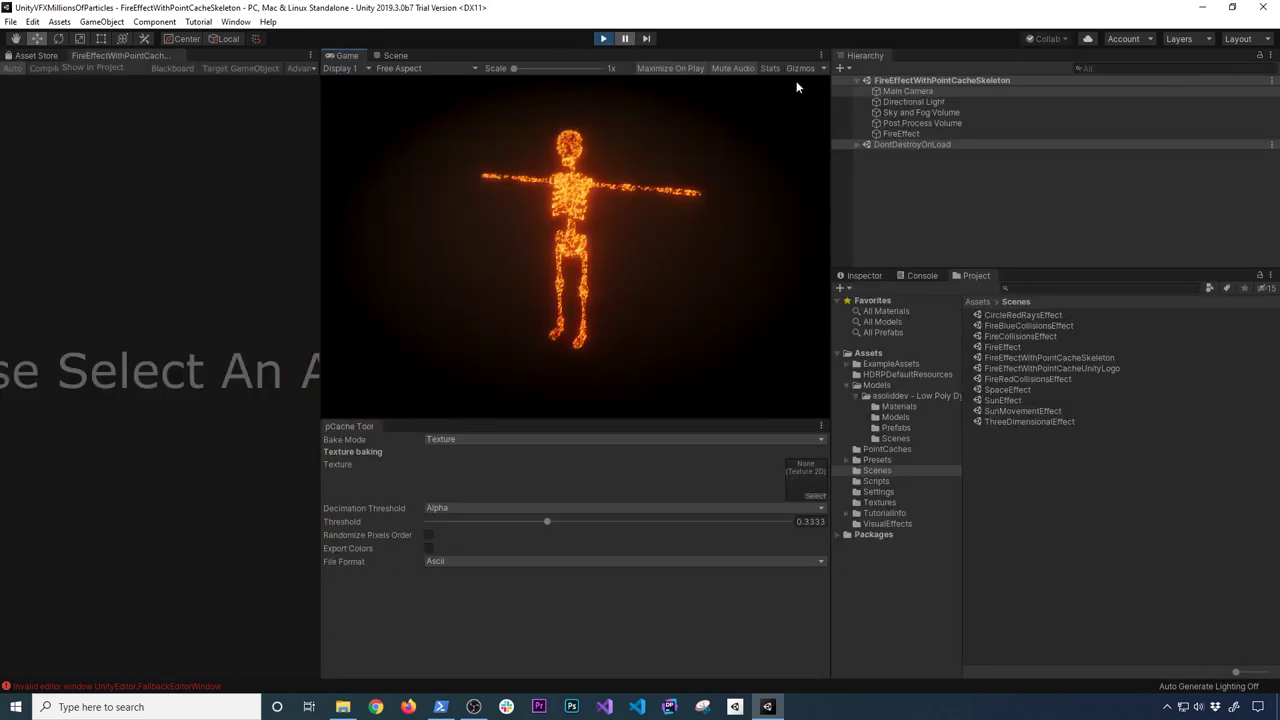
{"action": "left_click", "coordinate": [864, 276]}
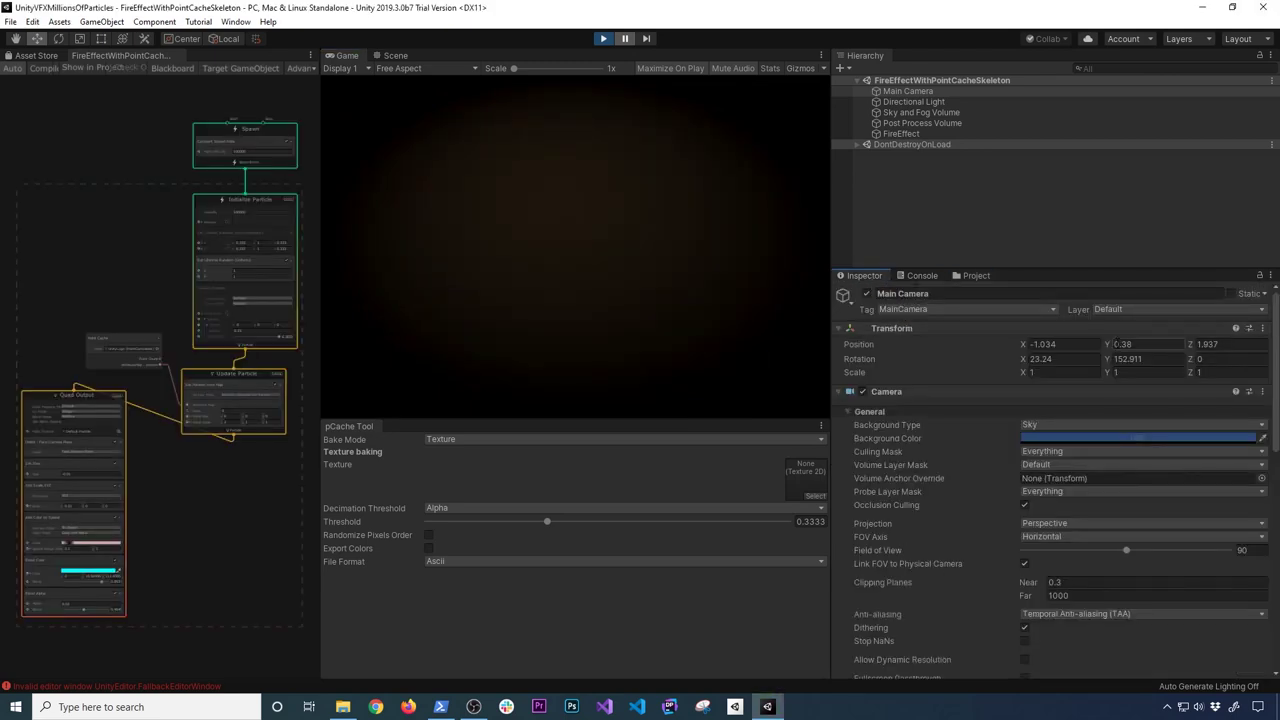
{"action": "left_click", "coordinate": [602, 40]}
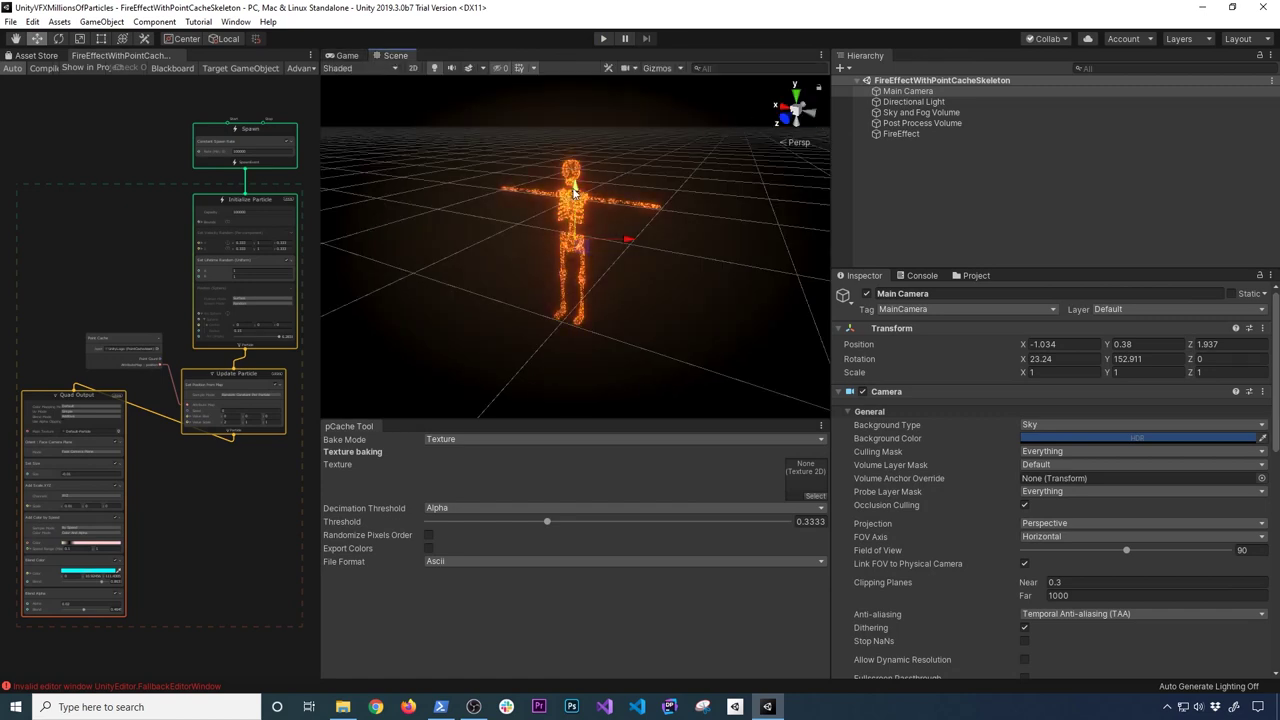
Turn on gizmos in the Scene view and shrink the 3D icons so they no longer cover the skeleton.
{"action": "left_click_drag", "start_coordinate": [640, 217], "coordinate": [473, 213], "text": "alt"}
{"action": "left_click", "coordinate": [655, 68]}
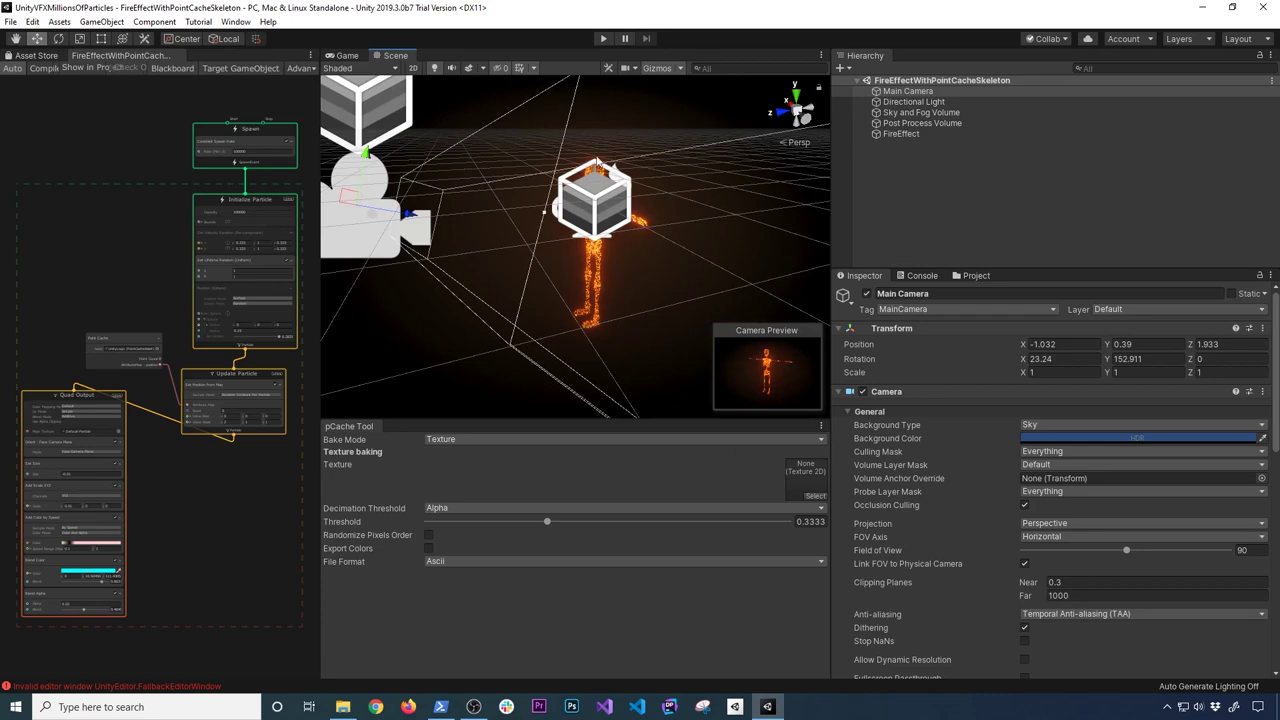
{"action": "left_click_drag", "start_coordinate": [452, 242], "coordinate": [476, 209], "text": "alt"}
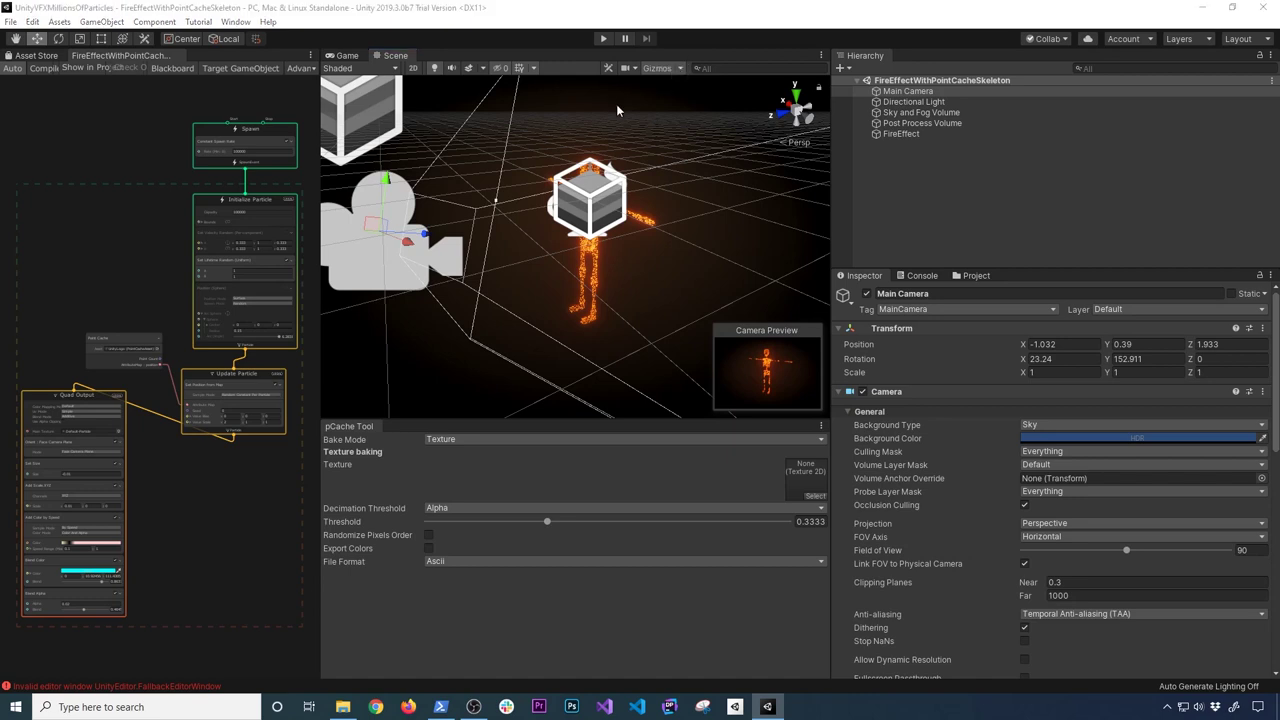
{"action": "left_click", "coordinate": [615, 111]}
{"action": "left_click", "coordinate": [680, 68]}
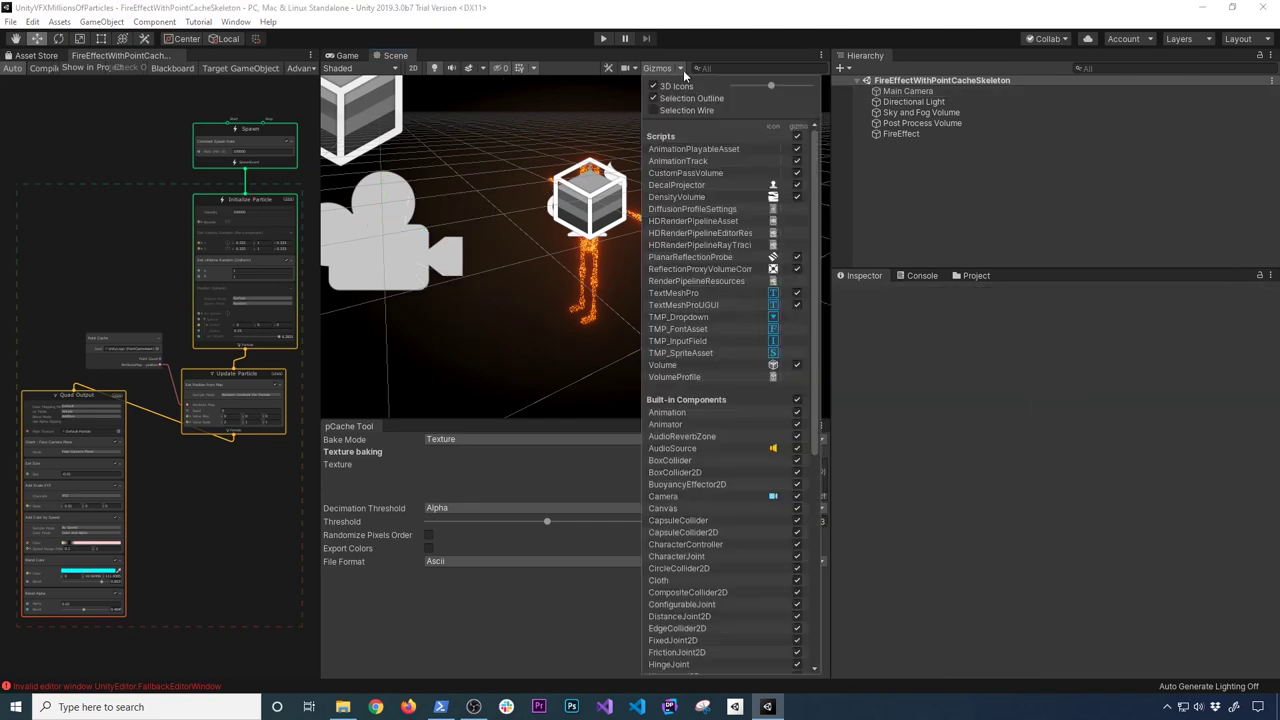
{"action": "left_click_drag", "start_coordinate": [771, 89], "coordinate": [760, 91]}
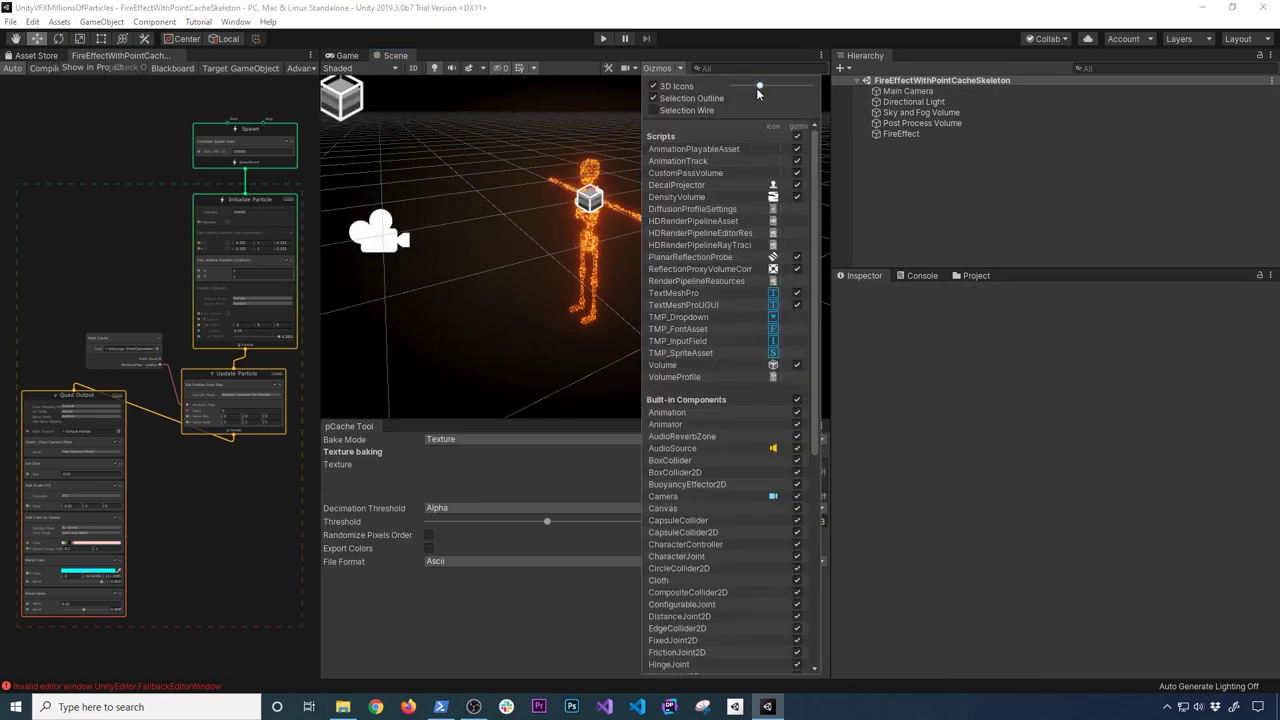
{"action": "left_click", "coordinate": [532, 41]}
Raise the Main Camera along its local vertical axis to a Y position of about 0.411, save the scene, and run it.
{"action": "left_click", "coordinate": [907, 91]}
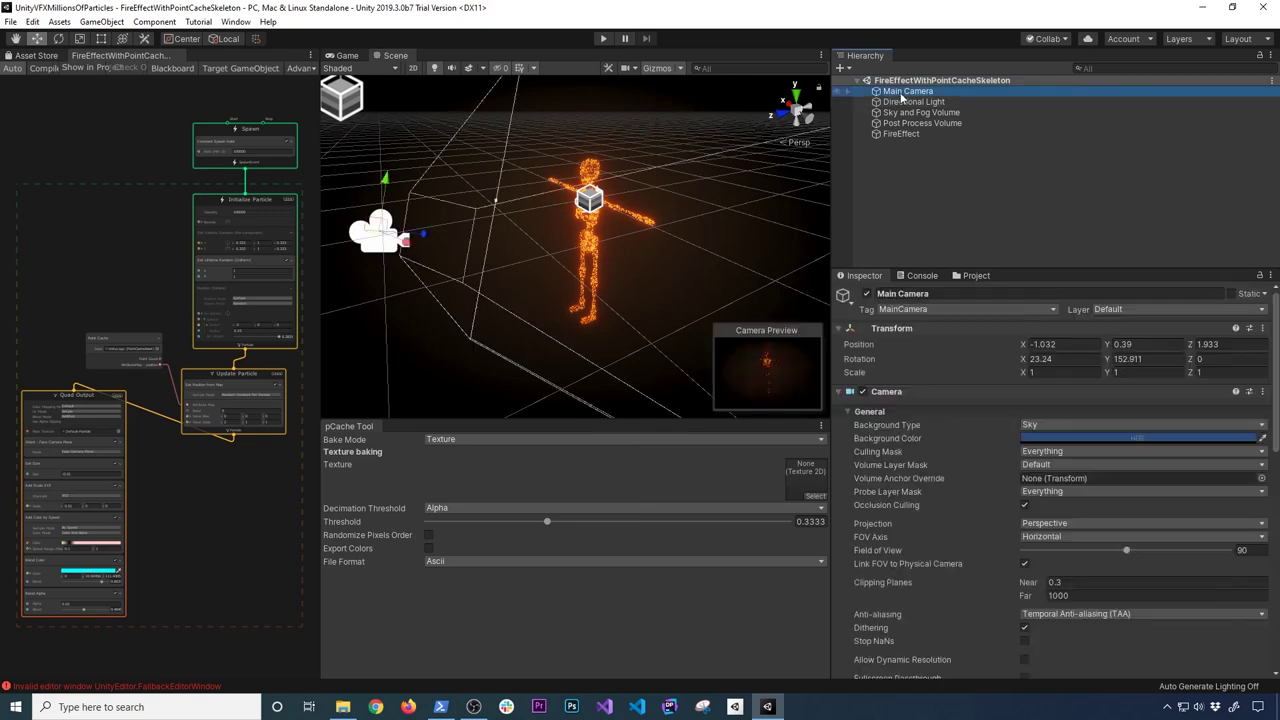
{"action": "left_click_drag", "start_coordinate": [386, 181], "coordinate": [386, 177]}
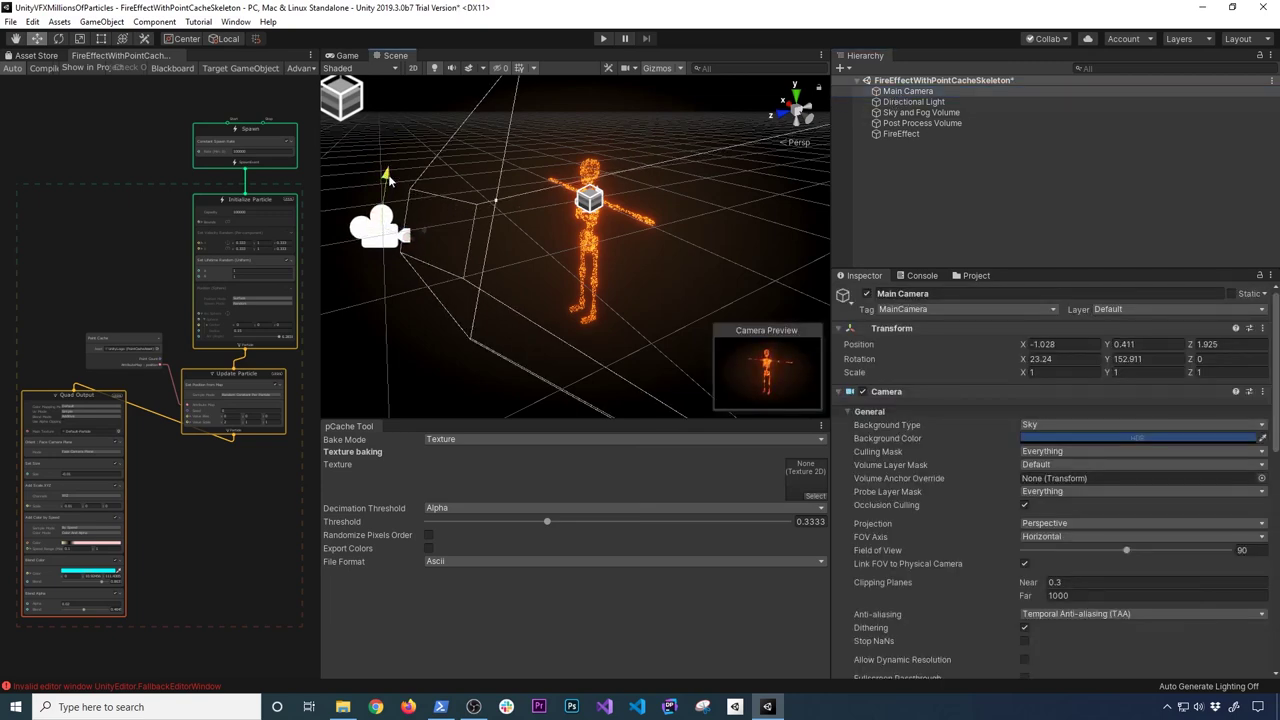
{"action": "left_click", "coordinate": [347, 56]}
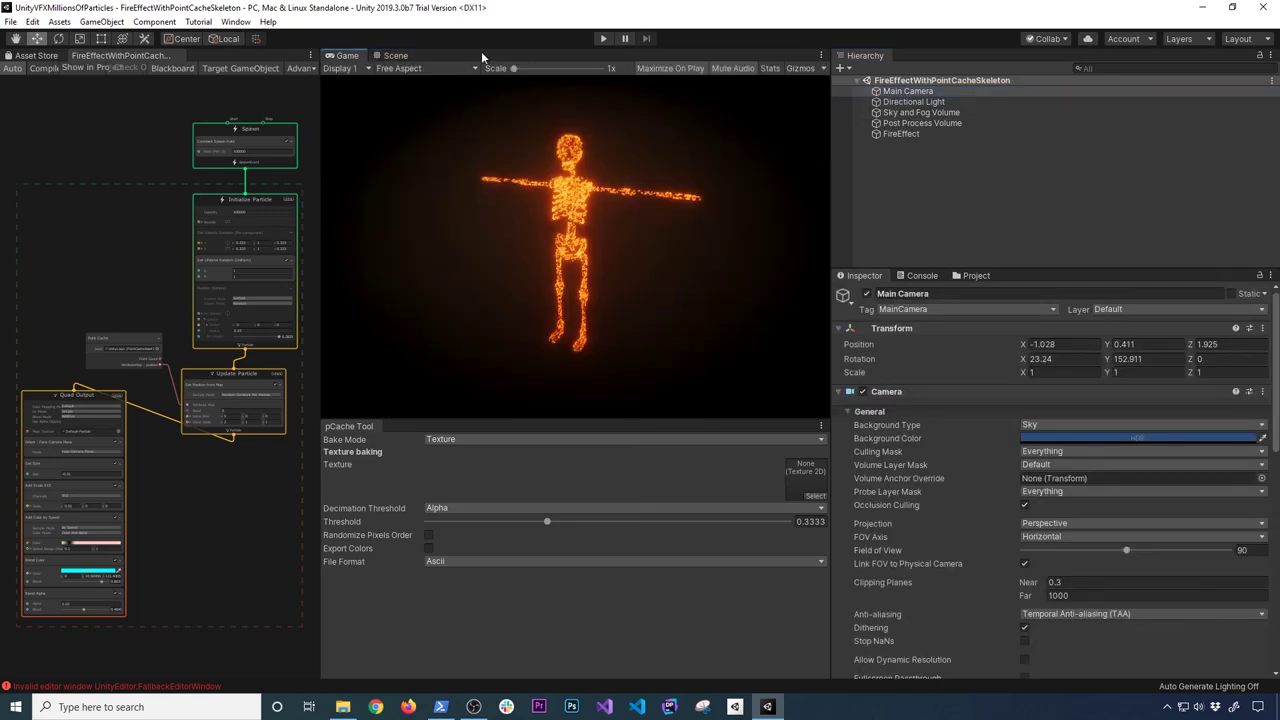
{"action": "left_click", "coordinate": [601, 39]}
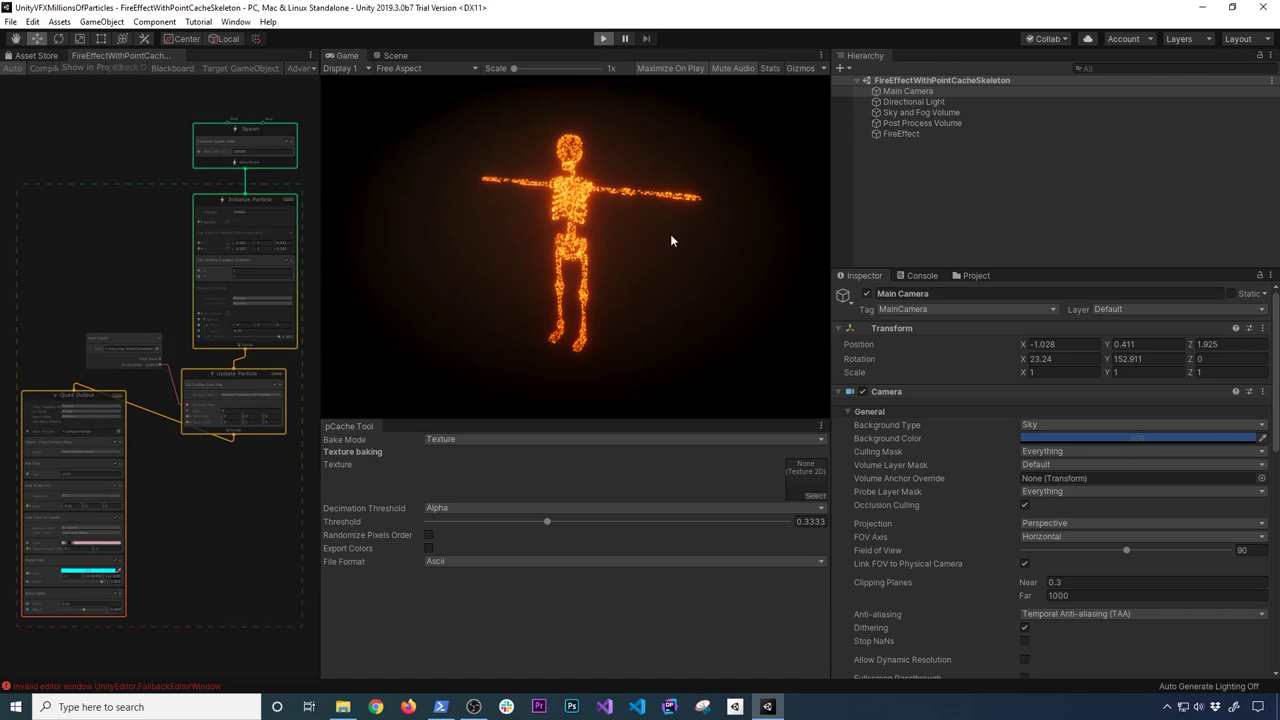